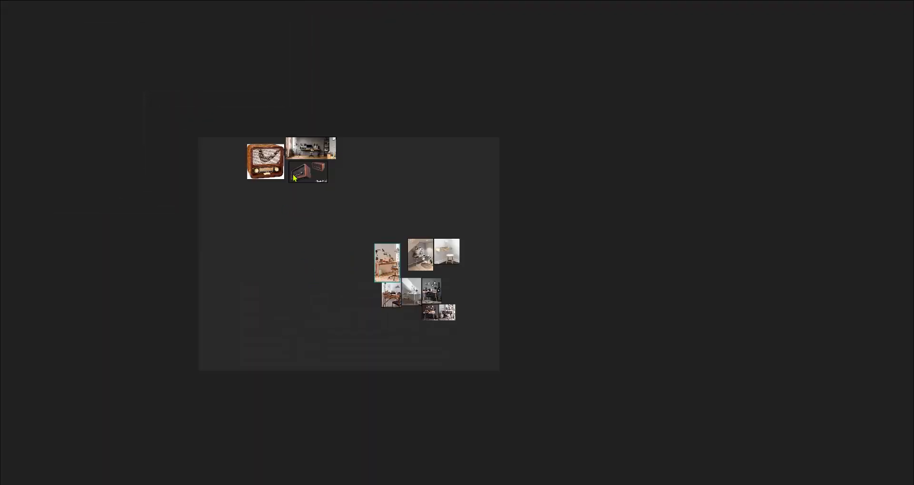
Step: Examine the wooden vintage radio reference and the desk photo with a small radio on the reference board
double_click(257, 166)
scroll(455, 304, "down", 9)
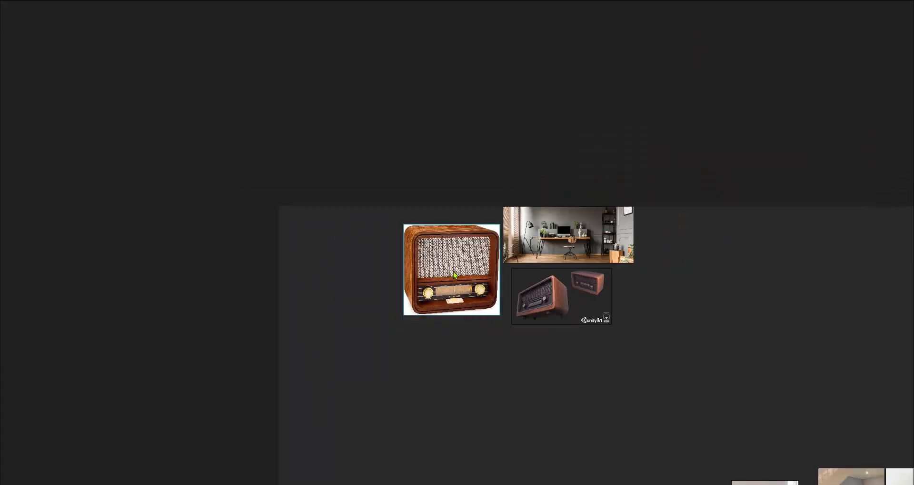
scroll(481, 285, "up", 1)
middle_click_drag(585, 325, 386, 212)
middle_click_drag(550, 386, 465, 300)
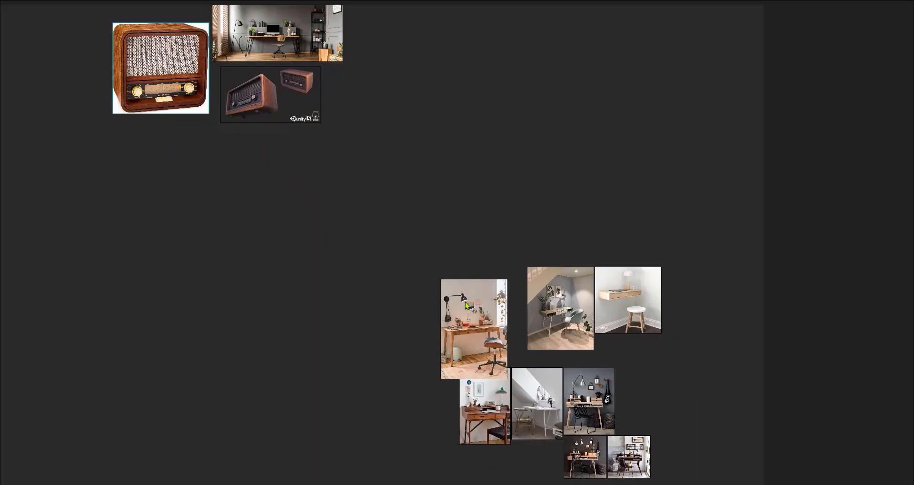
double_click(450, 307)
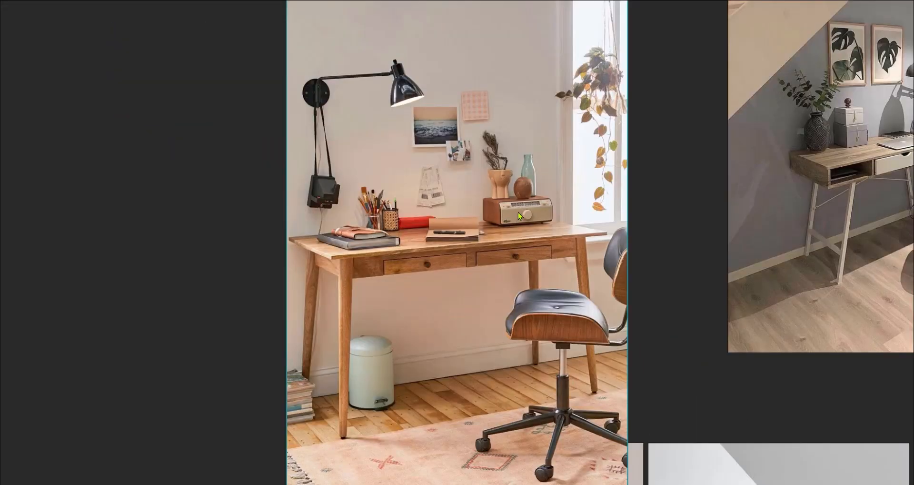
scroll(513, 238, "down", 5)
middle_click_drag(375, 240, 481, 410)
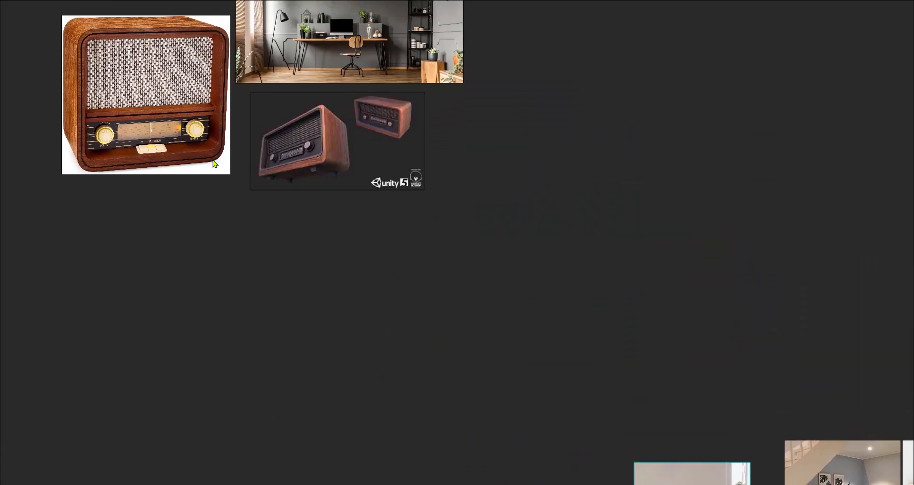
double_click(184, 135)
scroll(431, 272, "down", 6)
scroll(544, 248, "down", 5)
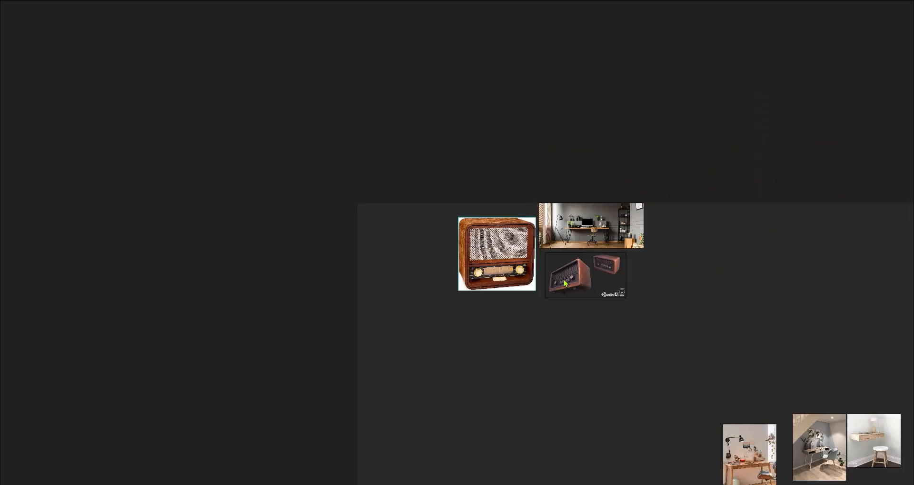
middle_click_drag(874, 482, 523, 234)
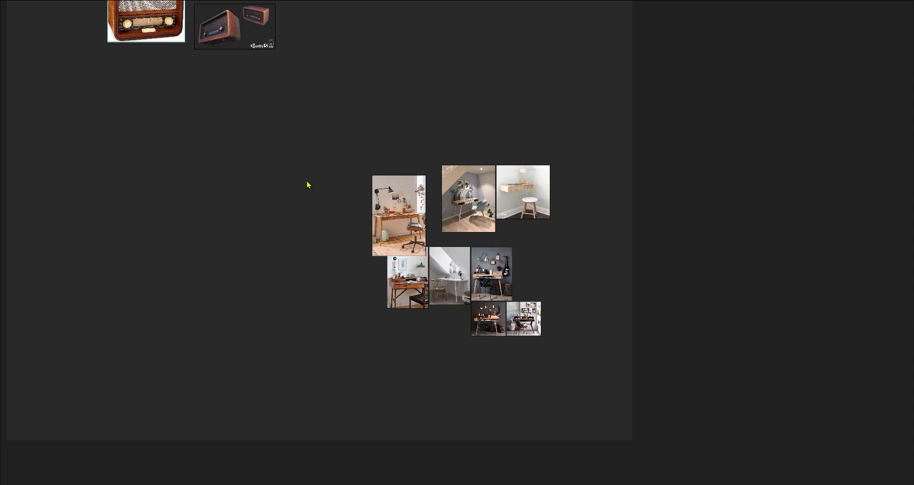
Step: Select the two radio references and the wide office photo, exit the board's full-screen mode and switch to Blender
middle_click_drag(304, 159, 396, 302)
left_click_drag(396, 298, 276, 326)
scroll(285, 337, "up", 3)
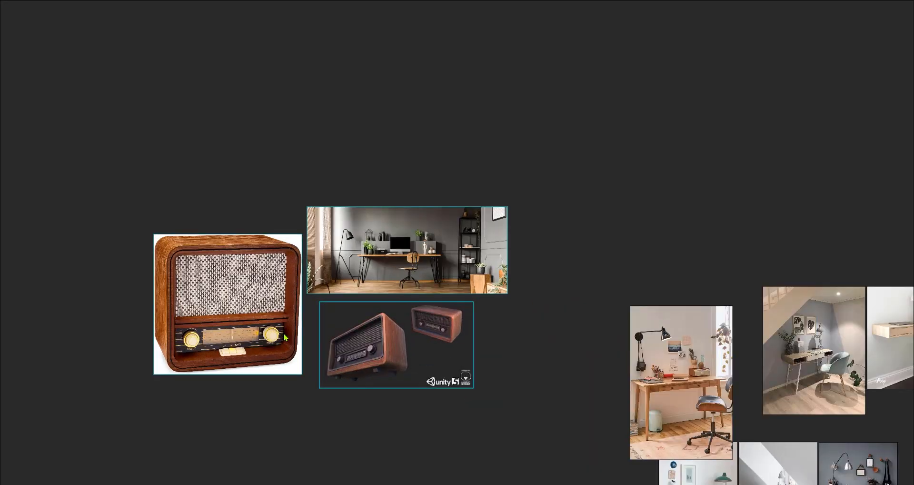
scroll(285, 336, "down", 3)
middle_click_drag(388, 369, 395, 264)
key("ctrl+f")
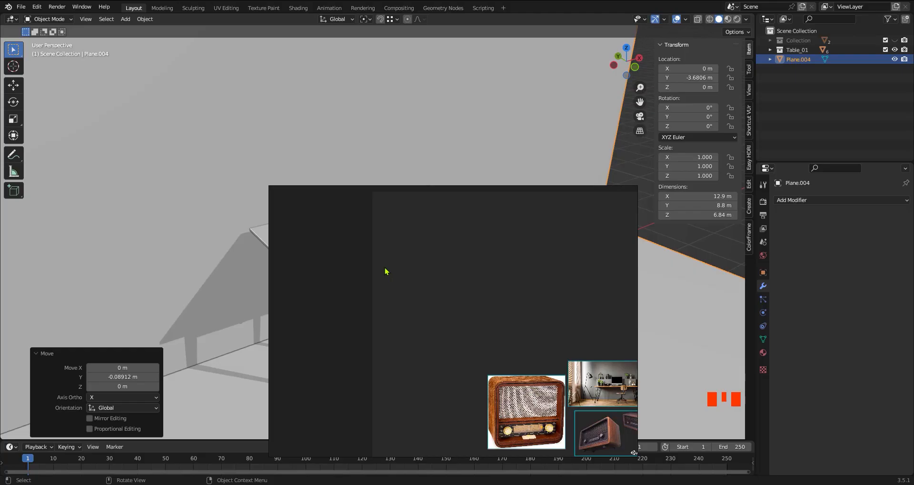
key("alt+Tab")
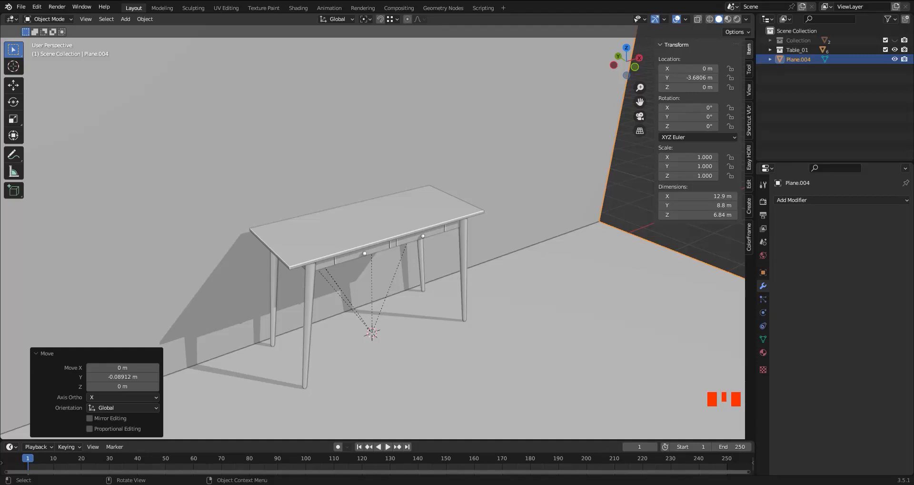
Step: Unhide the collection named Collection and isolate its two objects, Cube and Cube.001, in local view
left_click(896, 40)
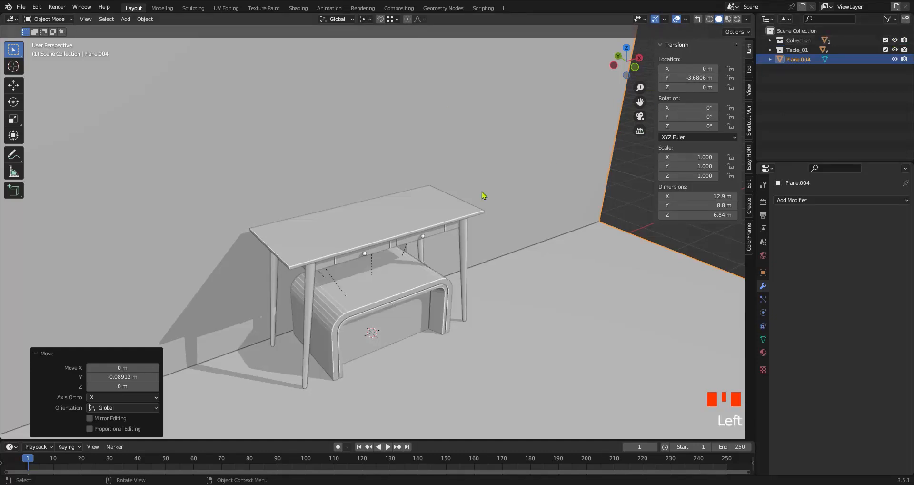
middle_click_drag(482, 194, 442, 235)
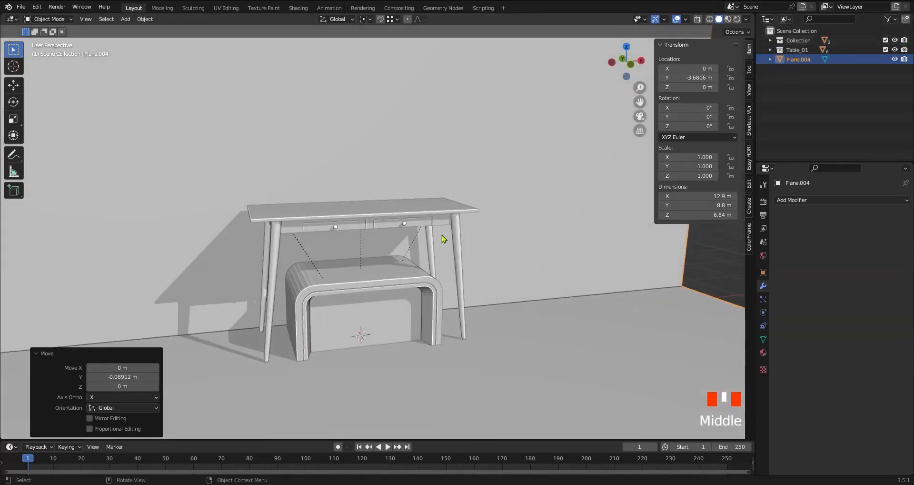
left_click(770, 40)
left_click(803, 50)
left_click(808, 59, "shift")
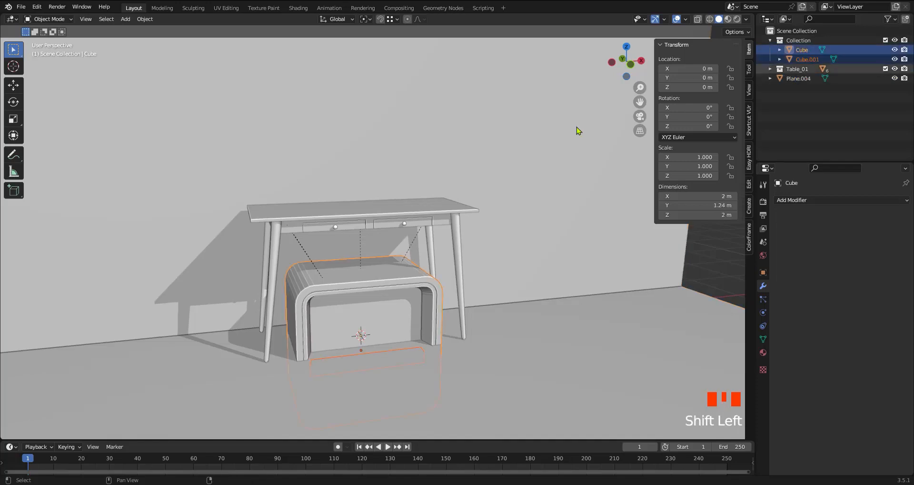
key("s")
right_click(401, 310)
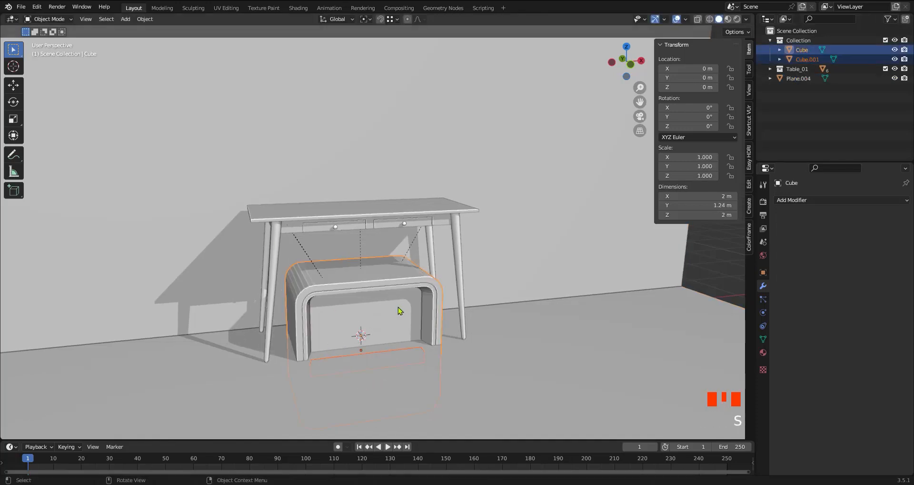
key("KP_Divide")
Step: Copy both isolated radio objects and delete them from the scene
middle_click_drag(400, 310, 543, 312)
left_click_drag(558, 353, 293, 170)
key("ctrl+c")
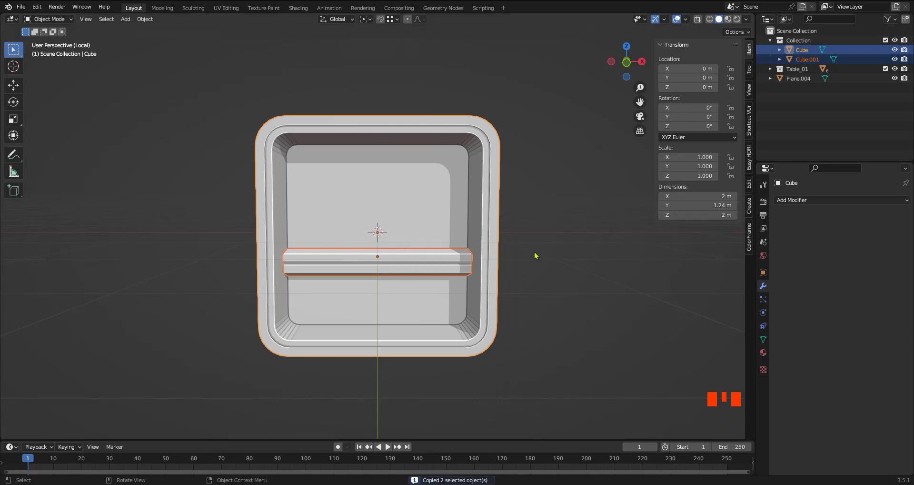
middle_click_drag(253, 310, 412, 239)
key("Delete")
Step: Add a 2 m mesh cube at the world origin
key("shift+a")
mouse_move(411, 236)
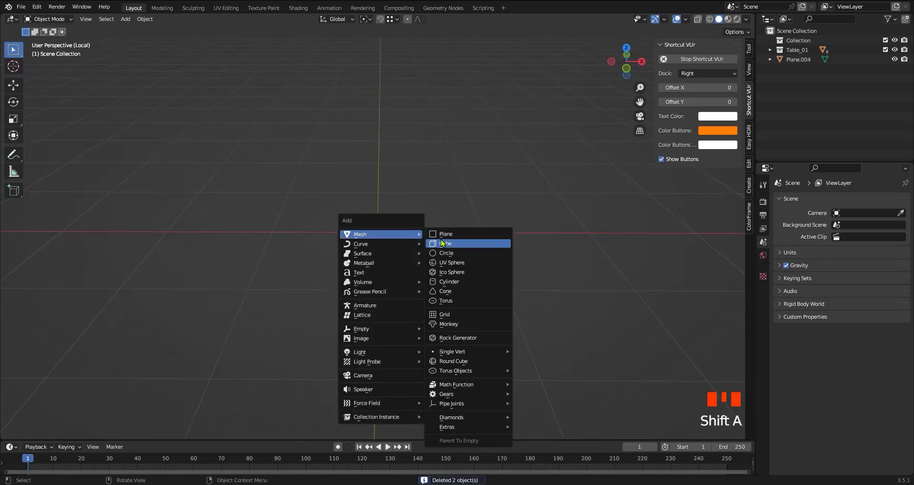
left_click(444, 244)
Step: Scale the whole cube mesh along the Y axis by about 0.666
key("KP_7")
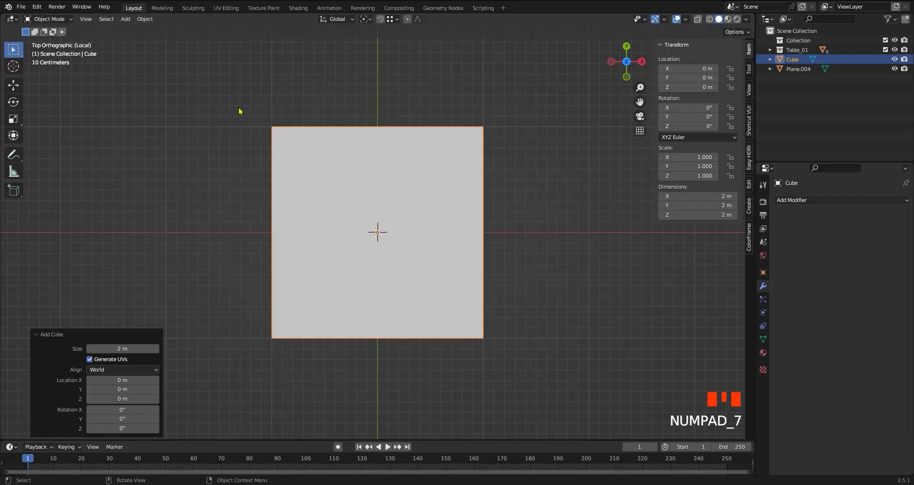
key("Tab")
key("a")
key("s")
key("x")
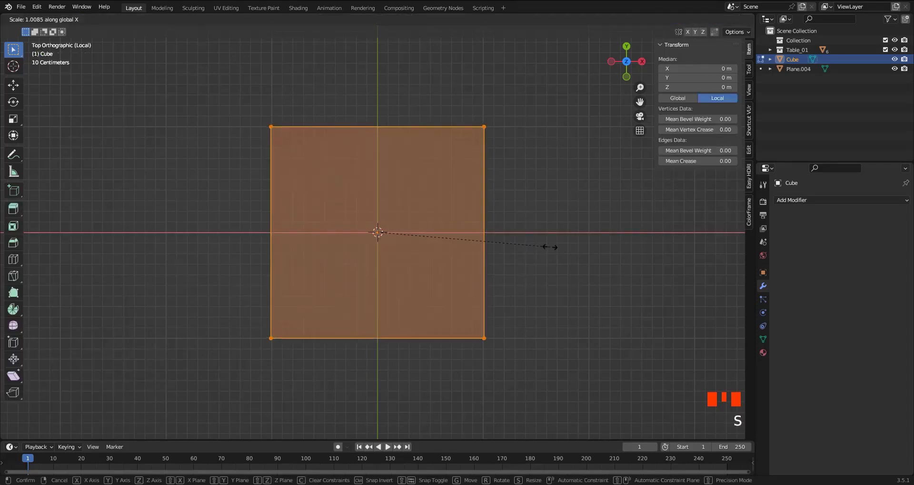
key("y")
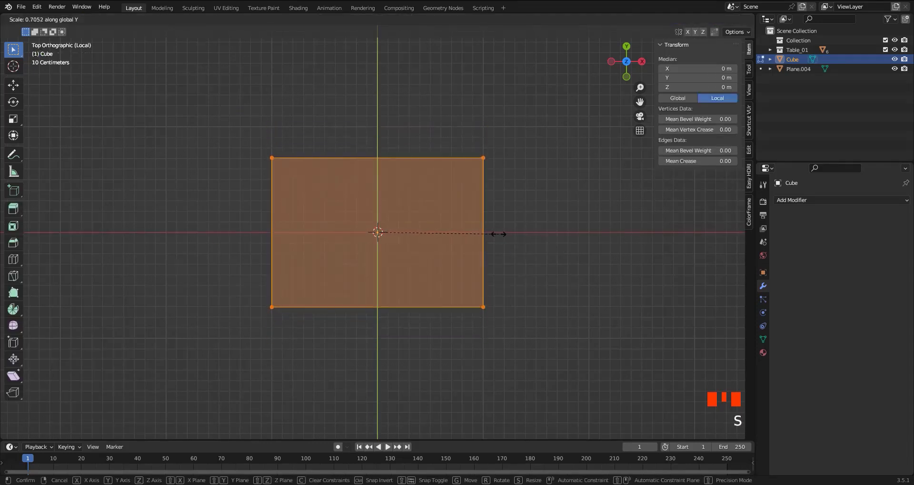
left_click(492, 232)
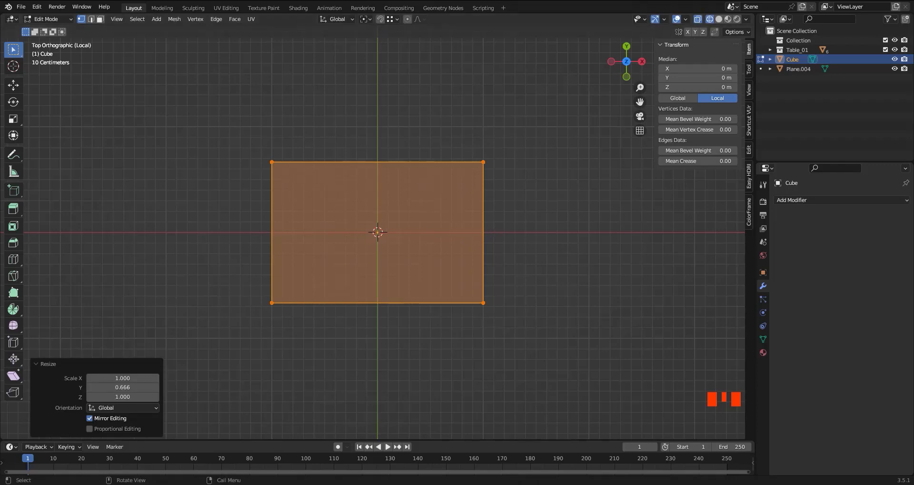
Step: Scale the entire mesh down further along Y to a depth of about 1.19 m and return to Object Mode
left_click(555, 275)
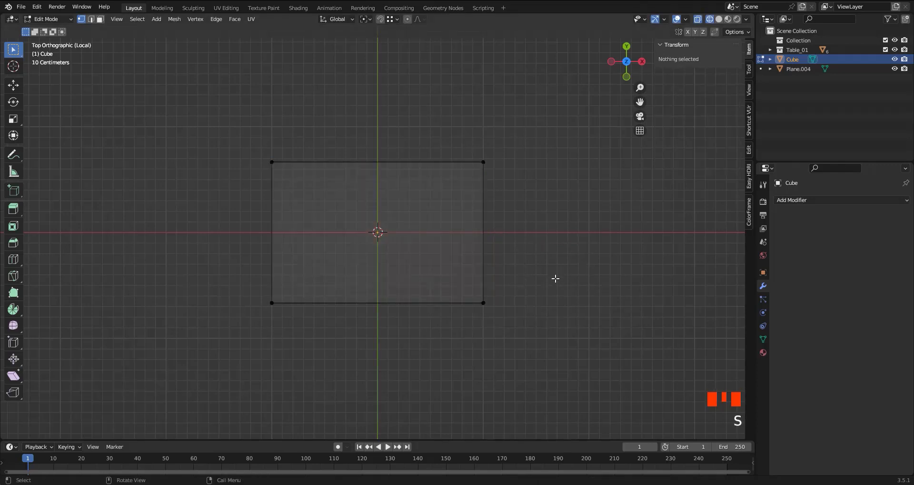
key("a")
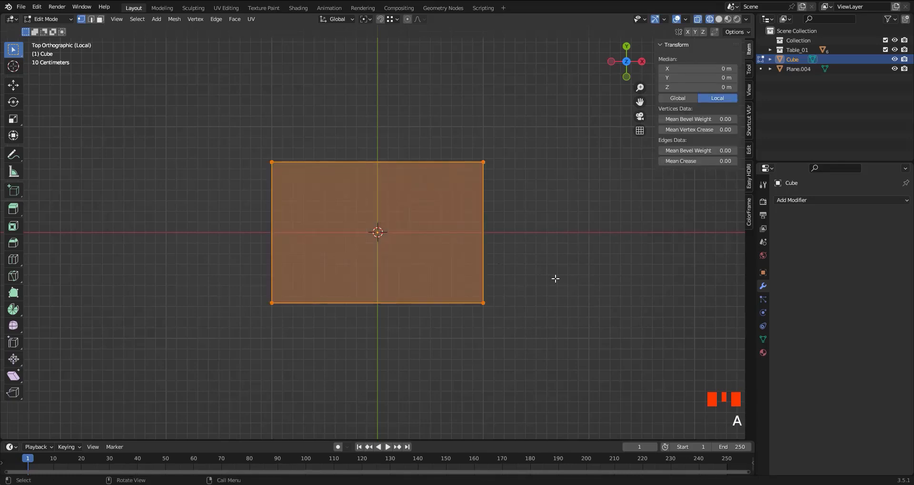
key("s")
key("y")
left_click(533, 273)
key("Tab")
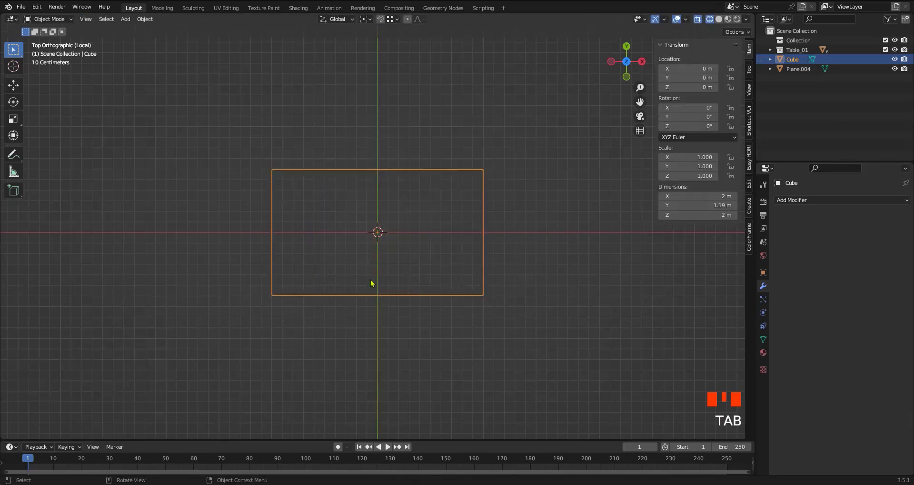
Step: Bevel the box's four front-to-back corner edges in Edit Mode by about 0.224 m with 6 segments
key("Tab")
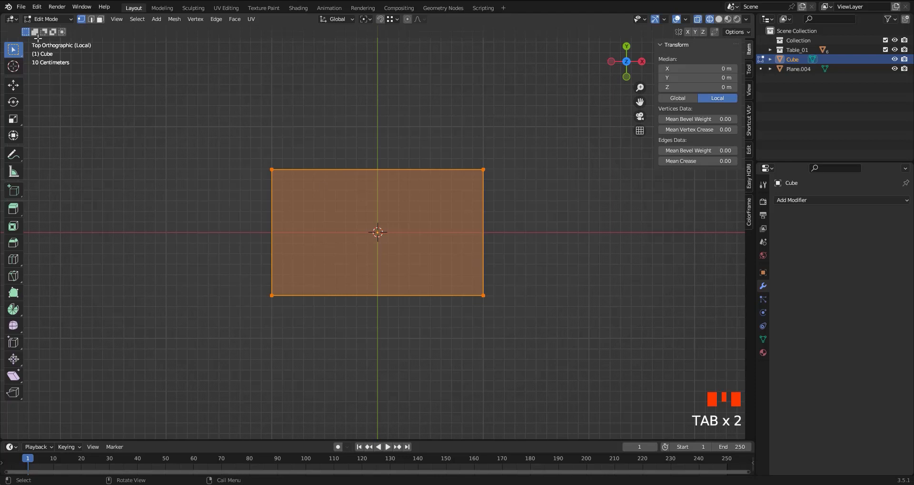
key("2")
left_click_drag(564, 220, 132, 220)
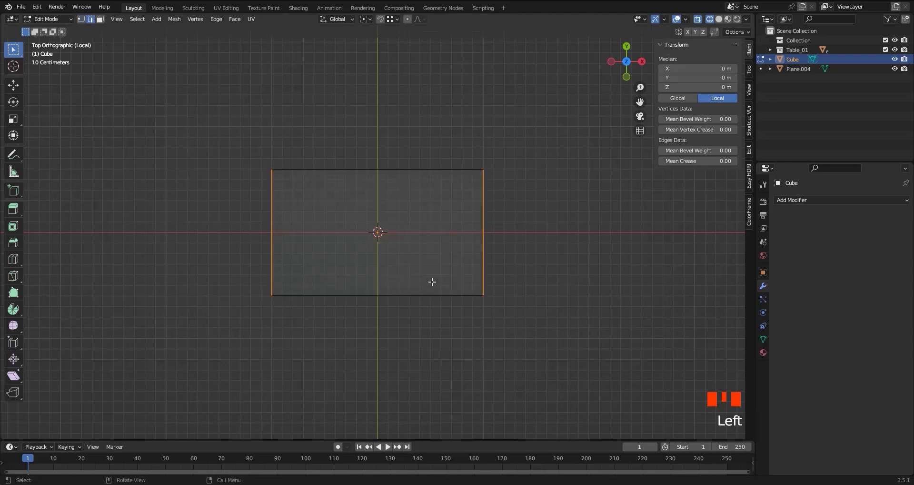
key("KP_1")
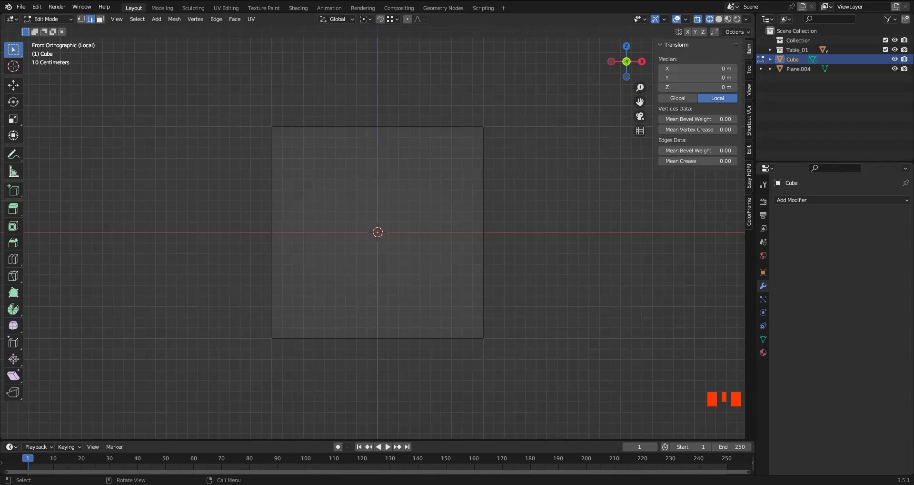
middle_click_drag(448, 241, 407, 248)
key("KP_1")
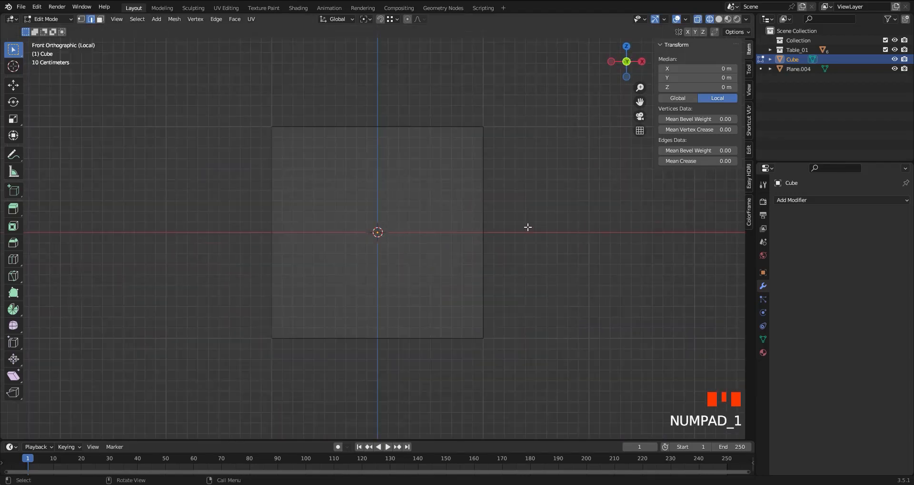
middle_click_drag(528, 227, 502, 258, "shift")
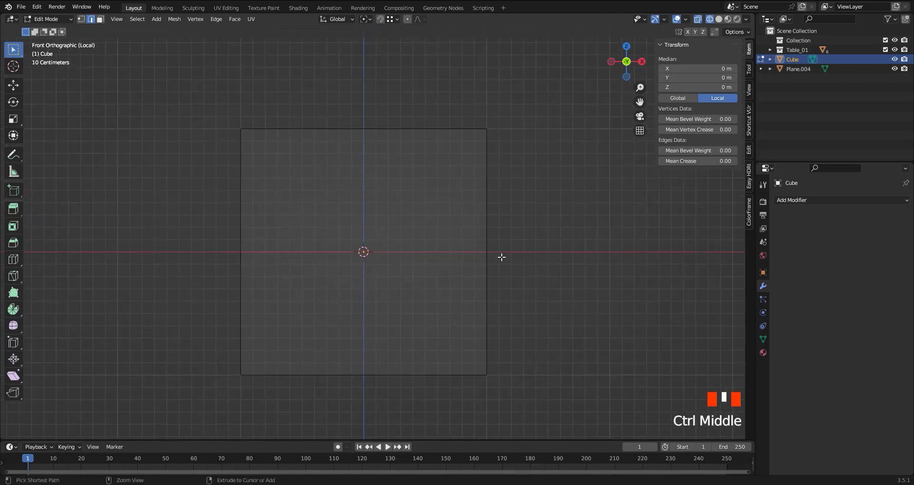
key("ctrl+b")
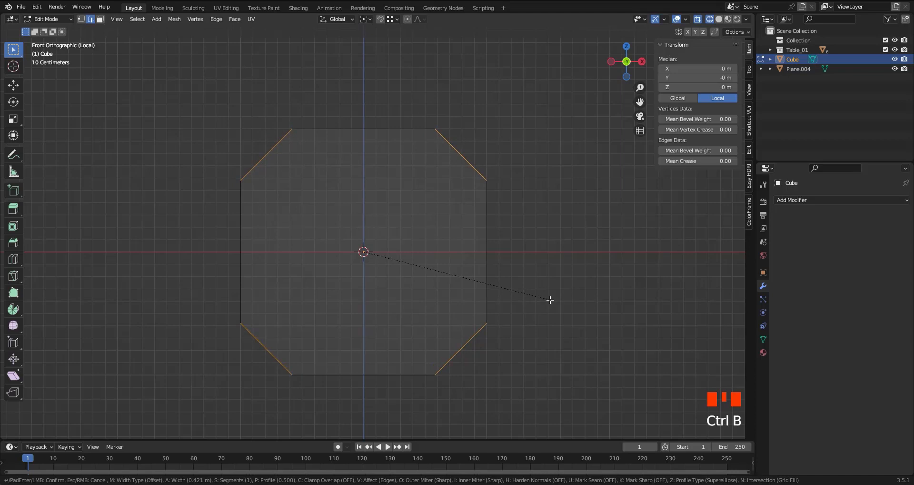
scroll(552, 301, "up", 5)
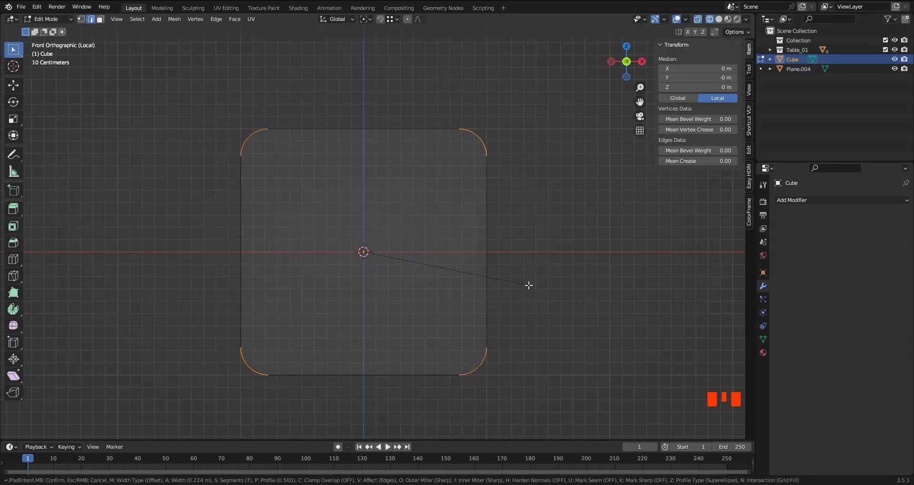
left_click(528, 285)
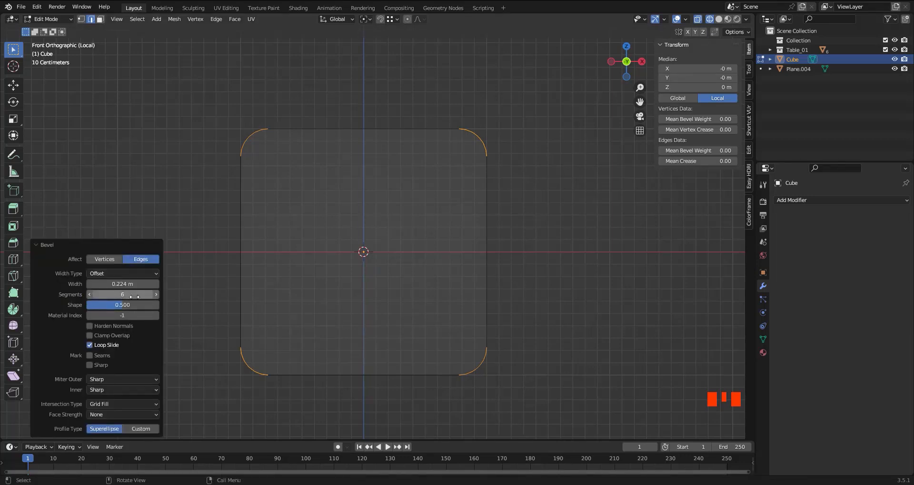
Step: Set the corner bevel to 7 segments and a width of about 0.304 m
left_click(156, 294)
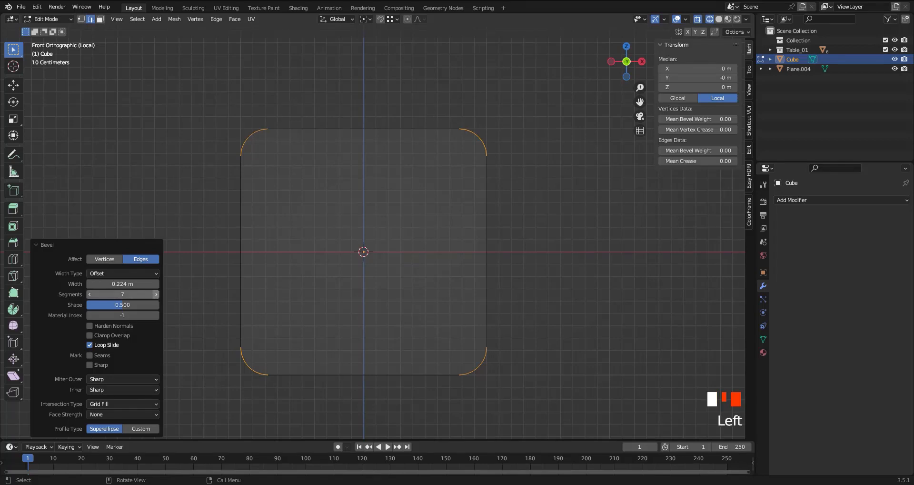
left_click_drag(123, 284, 135, 283)
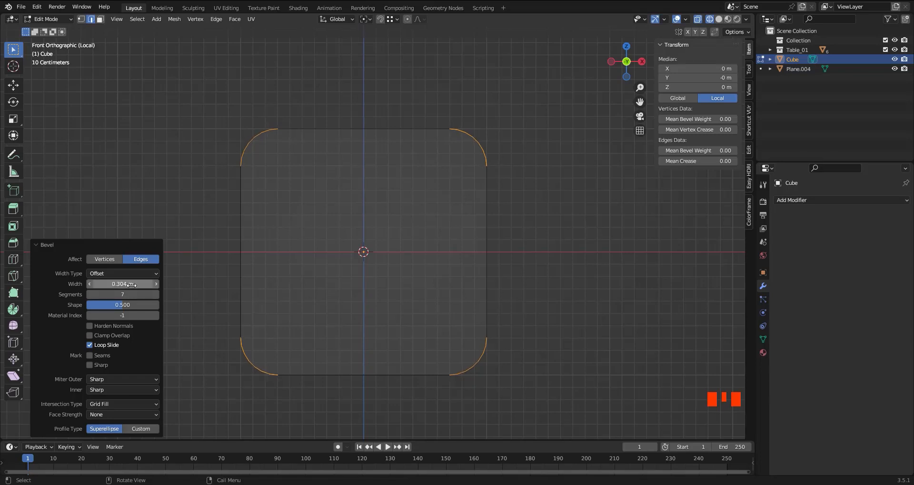
middle_click_drag(516, 279, 464, 282)
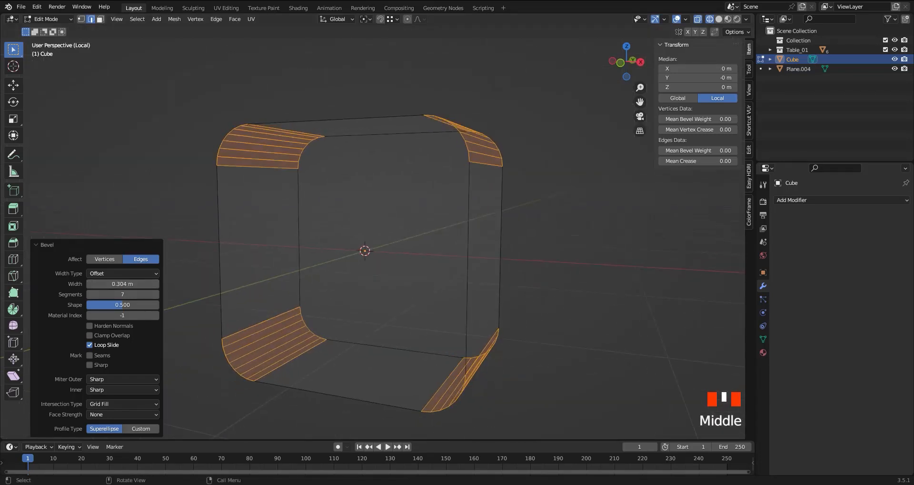
Step: Select the box's front face in face select mode and inset it by about 0.028 m
mouse_move(314, 318)
middle_mouse_down()
mouse_move(395, 306)
mouse_move(316, 302)
mouse_move(358, 306)
middle_mouse_up()
key("z")
left_click(445, 306)
left_click(357, 306)
key("3")
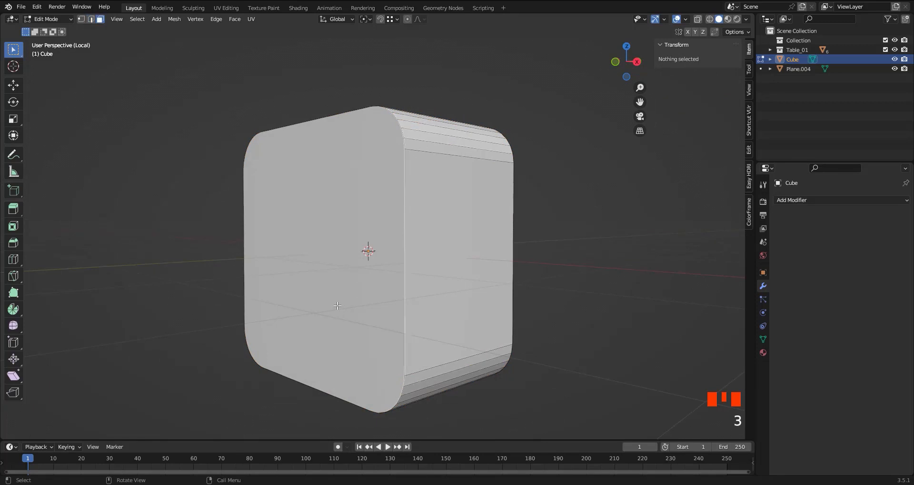
left_click(357, 306)
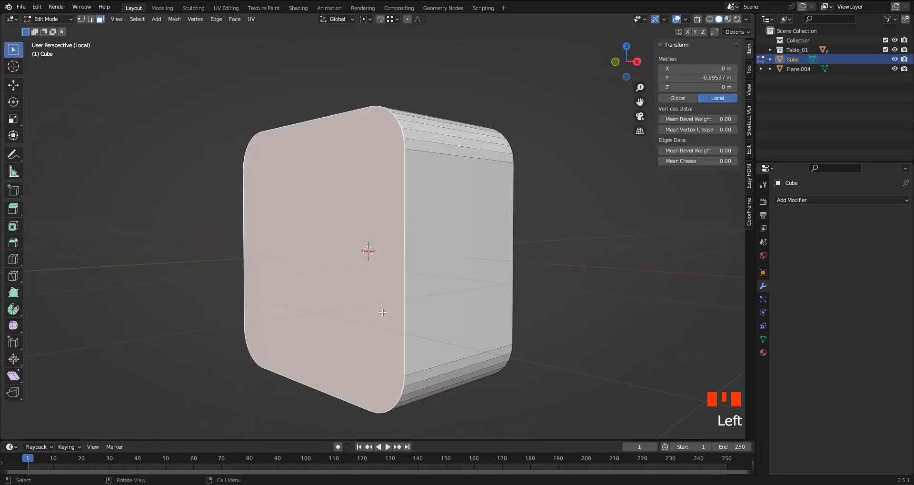
middle_click_drag(383, 312, 419, 308)
key("KP_1")
key("z")
left_click(515, 252)
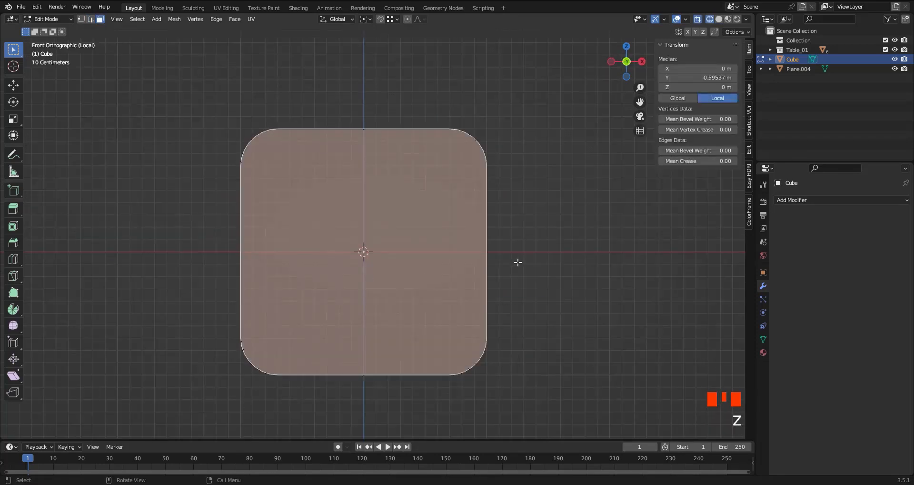
middle_click_drag(518, 262, 565, 212, "ctrl")
key("i")
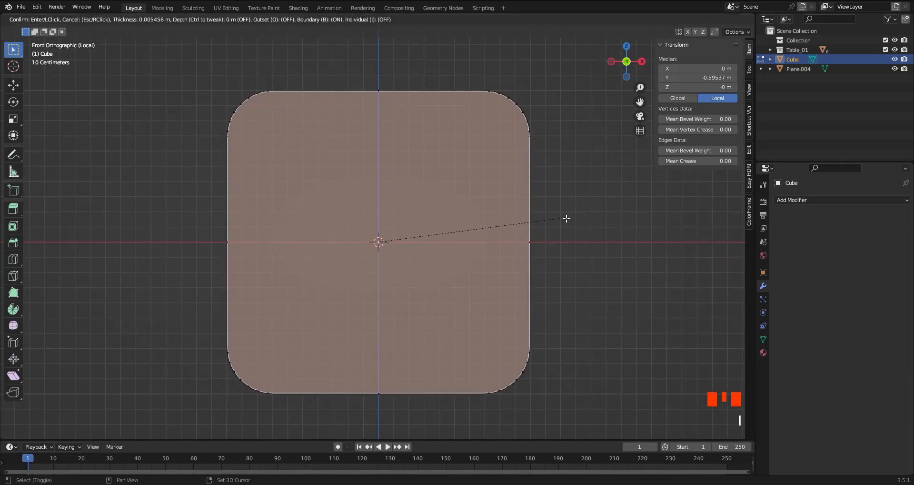
left_click(534, 220)
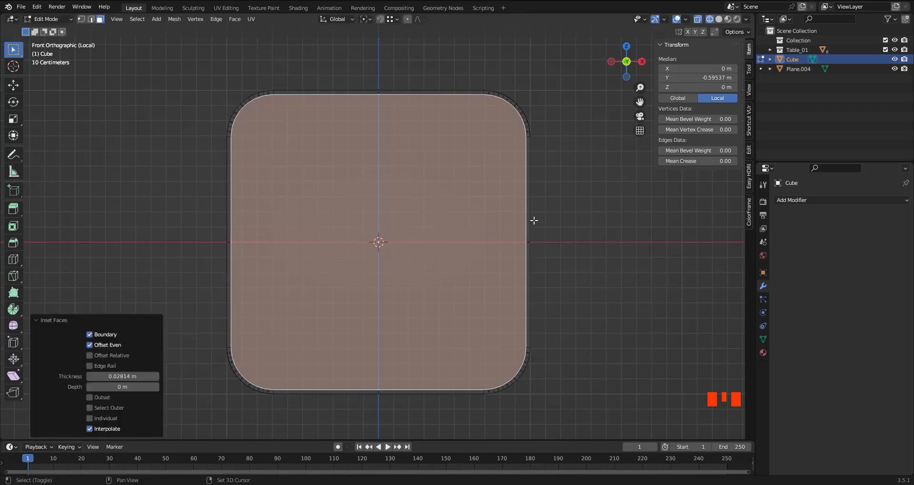
Step: Scale the inset front face to about 0.968 and inset it again by about 0.021 m
key("s")
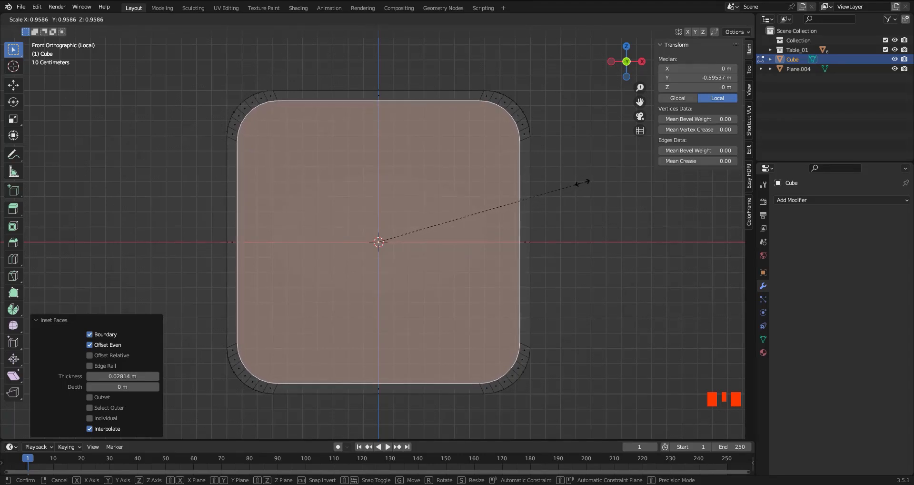
left_click(602, 168)
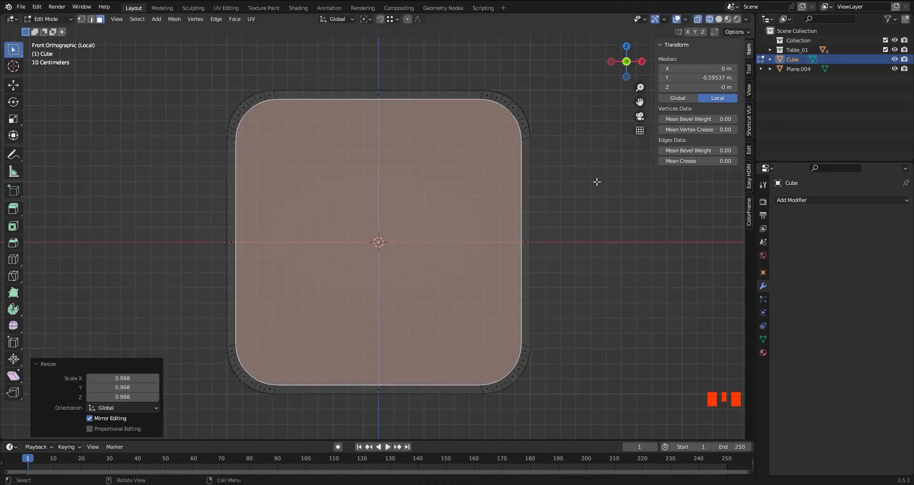
key("i")
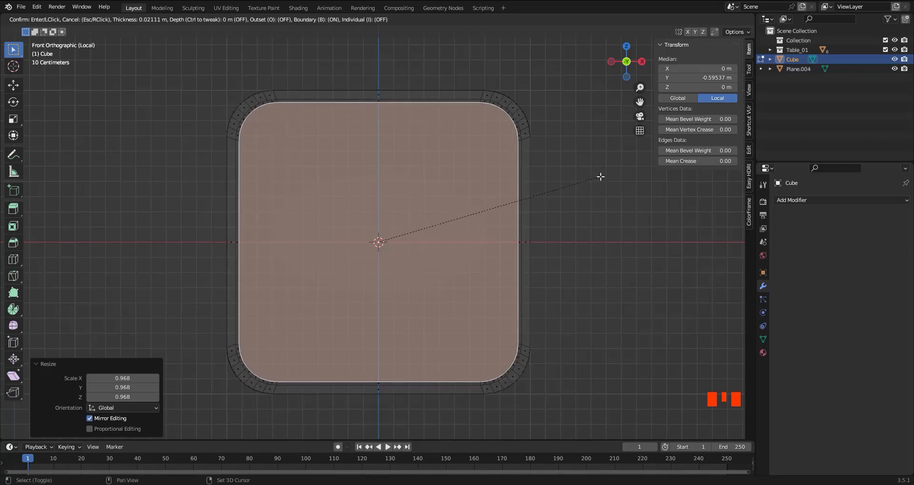
left_click(598, 179)
Step: Inset the front face by a further 0.035 m or so and scale it to about 0.976
key("i")
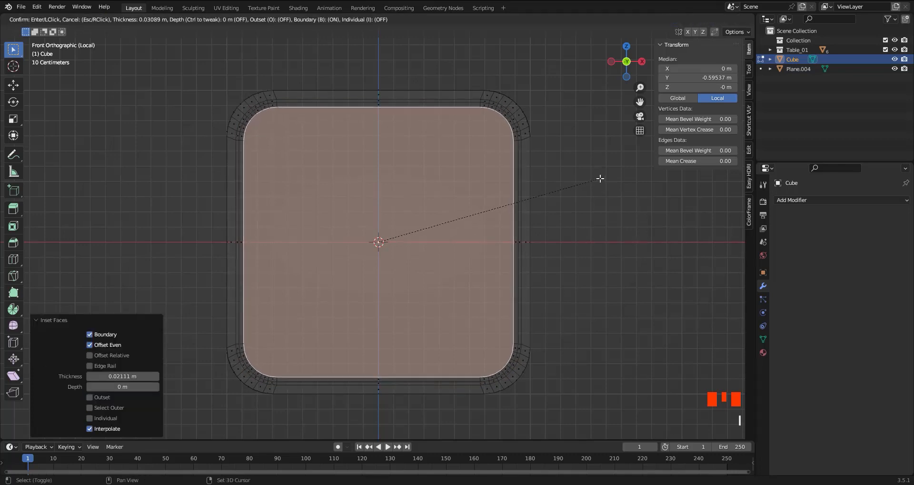
key("Escape")
key("s")
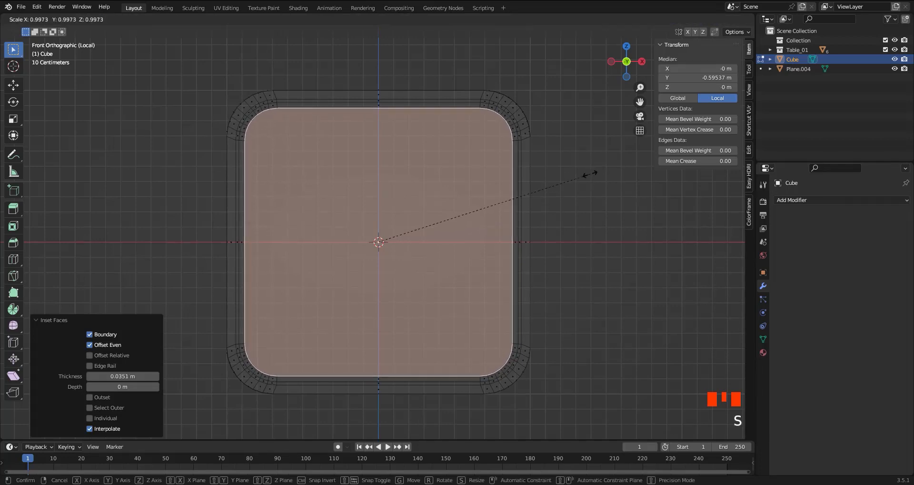
left_click(573, 177)
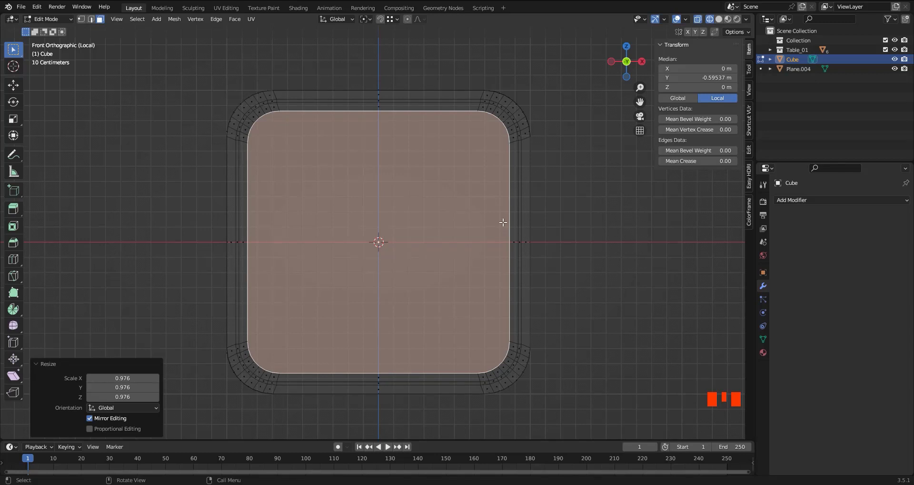
Step: Add another inset of about 0.02 m to the front face and scale the inner face to about 0.883
key("i")
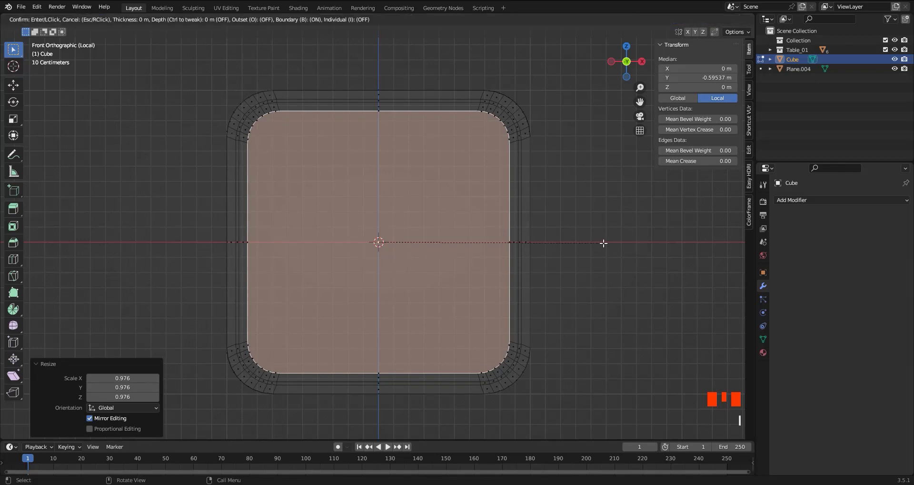
left_click(609, 244)
key("s")
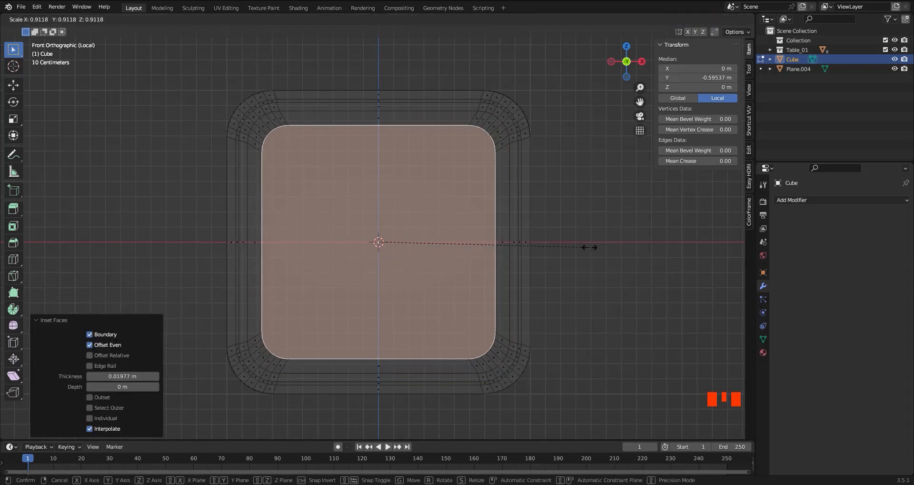
left_click(572, 249)
Step: Move the inner front face about 0.32 m along Y into the body to form a recess
key("KP_3")
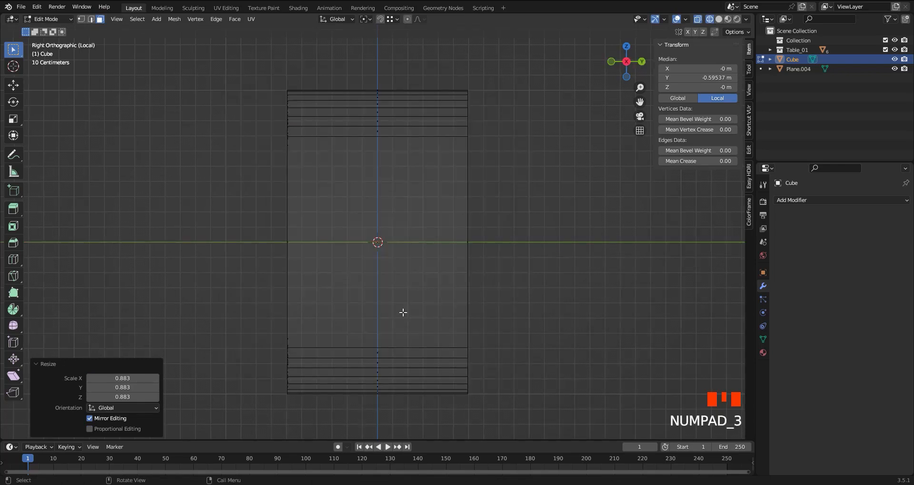
middle_click_drag(387, 286, 422, 290)
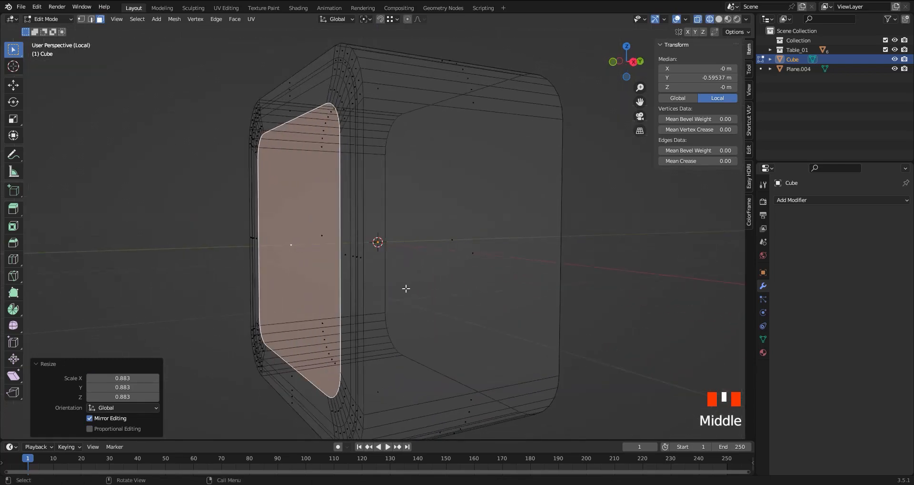
key("g")
key("y")
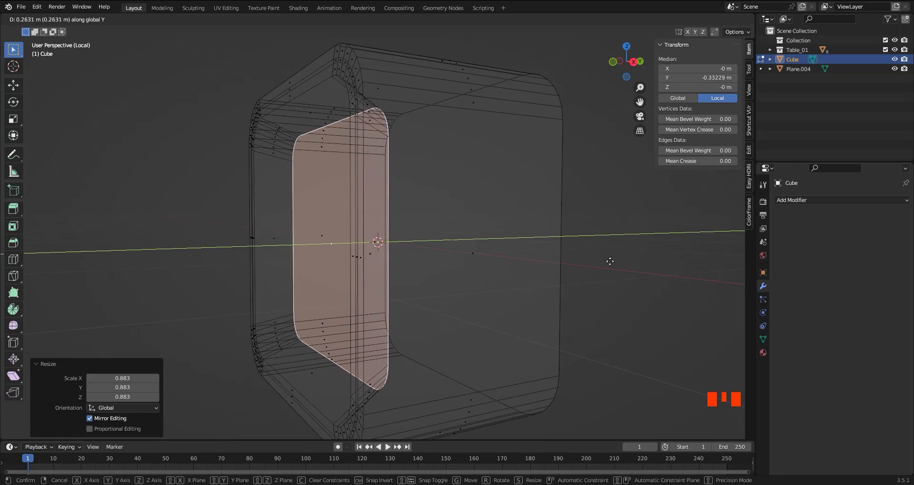
left_click(686, 243)
Step: Scale the recess's back face uniformly to about 1.005 from the front view in solid shading
key("alt+z")
middle_click_drag(393, 298, 472, 304)
key("KP_1")
key("s")
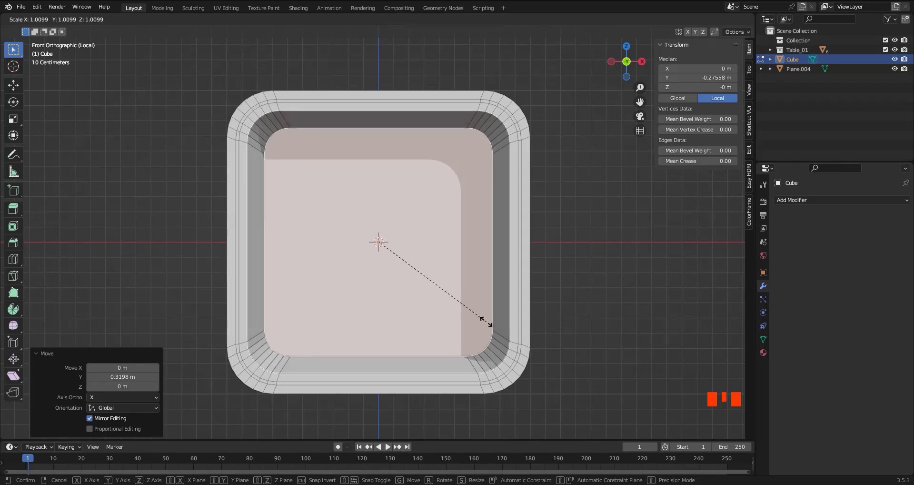
left_click(470, 301)
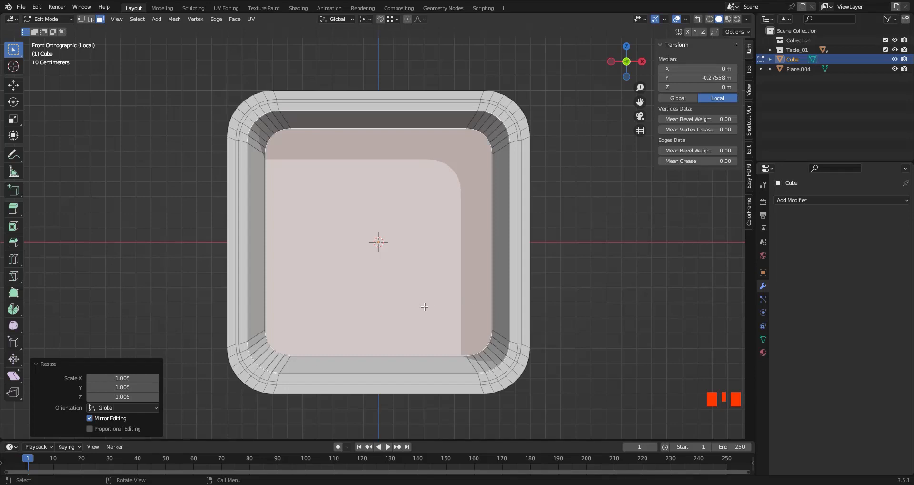
Step: Circle-select the corner vertices of the recess's opening and back face in wireframe, using vertex select mode
middle_click_drag(425, 306, 417, 284, "shift")
key("KP_1")
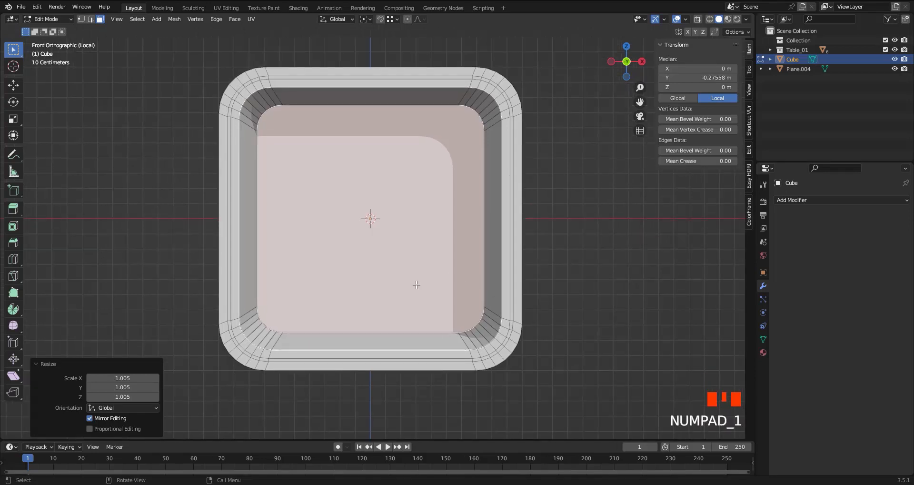
key("1")
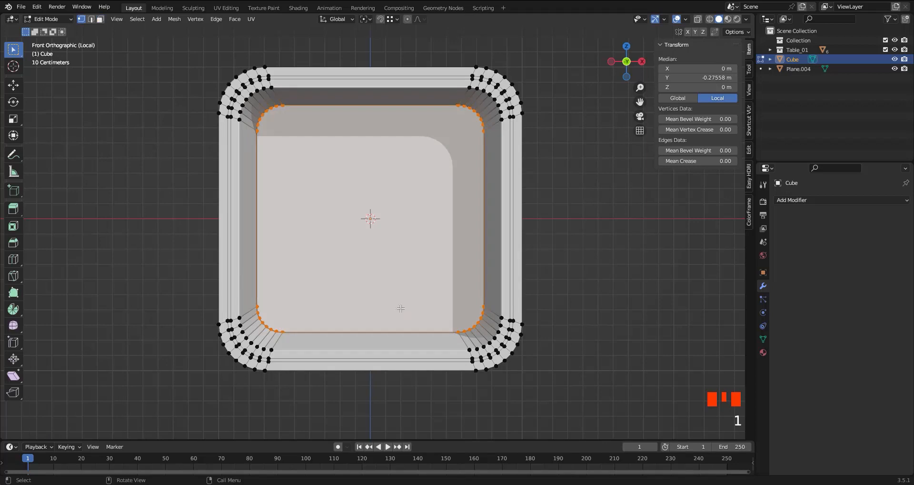
key("z")
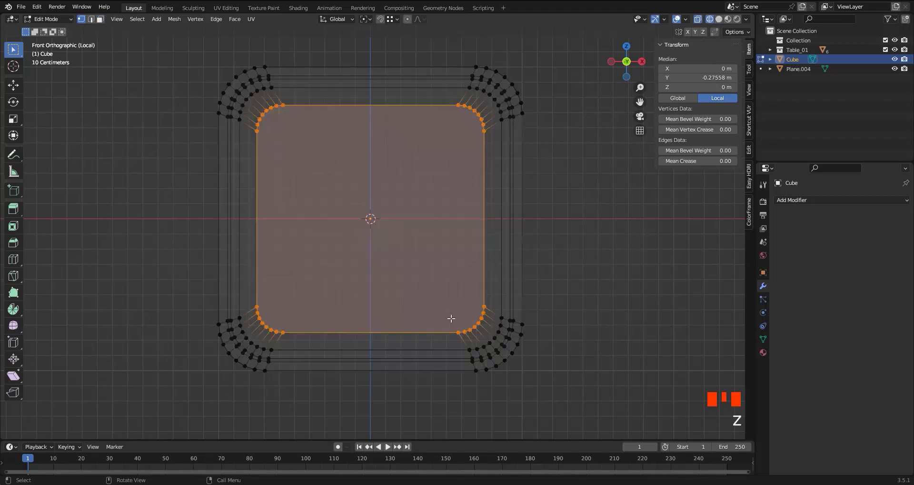
left_click(502, 321)
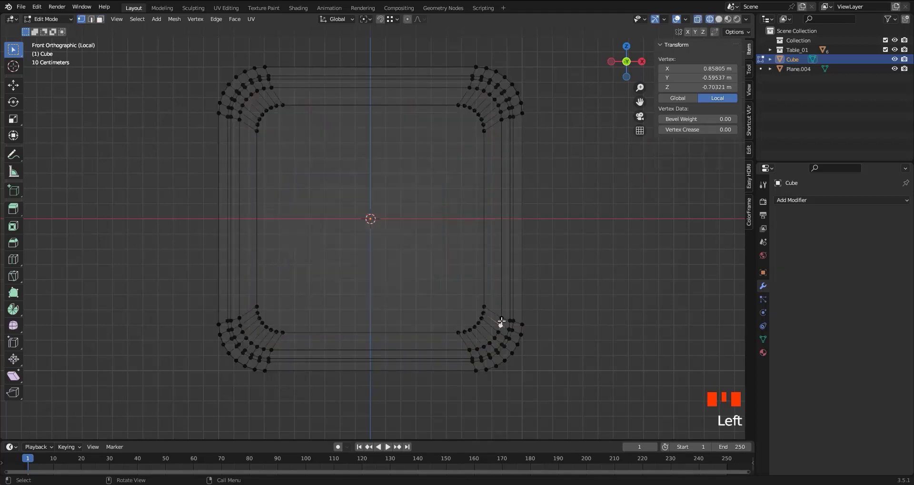
left_click_drag(500, 322, 482, 342)
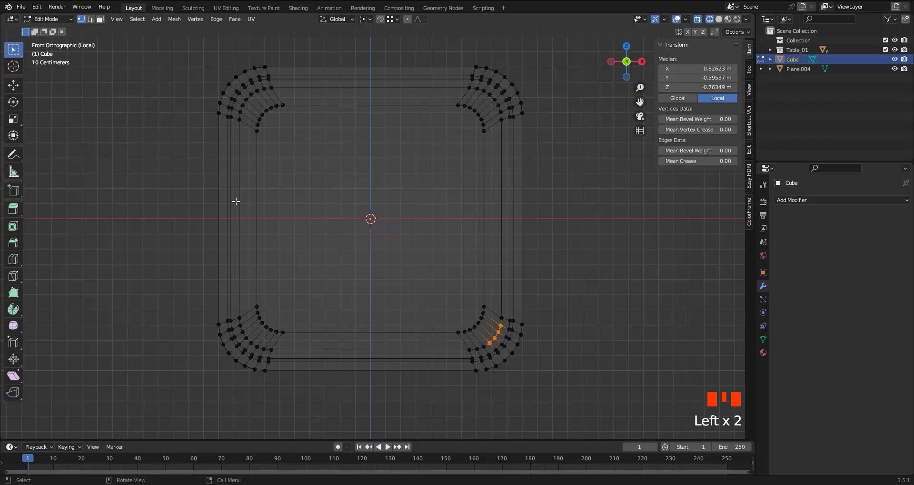
mouse_move(13, 55)
left_mouse_down()
mouse_move(43, 58)
mouse_move(63, 95)
left_mouse_up()
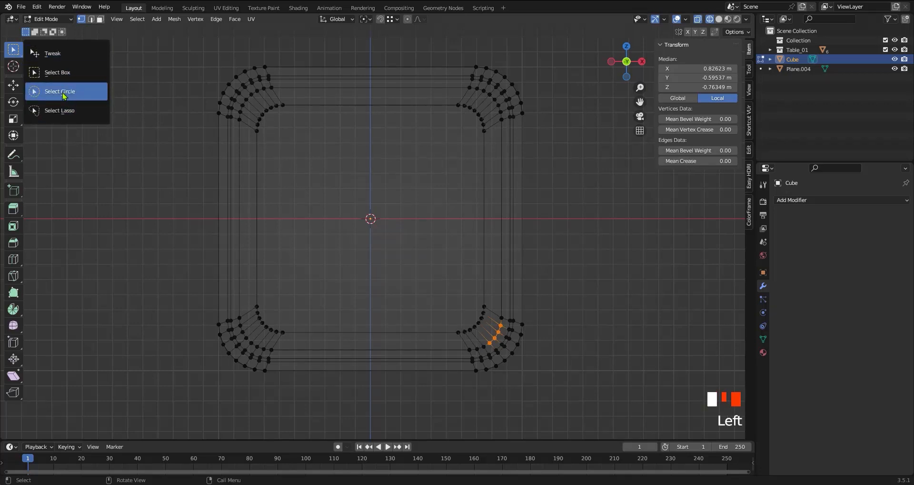
left_click(64, 95)
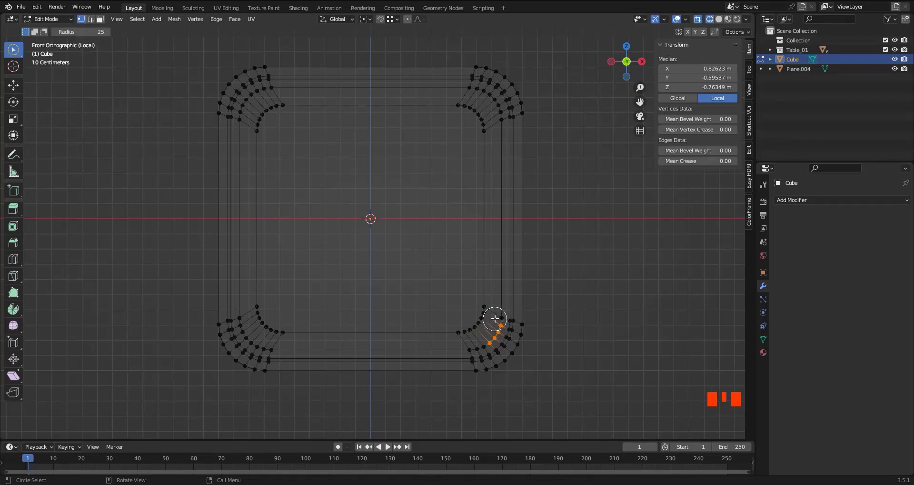
mouse_move(496, 318)
left_mouse_down()
mouse_move(464, 335)
mouse_move(479, 309)
mouse_move(273, 342)
mouse_move(248, 319)
mouse_move(249, 116)
mouse_move(261, 92)
mouse_move(270, 110)
mouse_move(466, 124)
mouse_move(476, 112)
mouse_move(493, 120)
mouse_move(480, 94)
mouse_move(484, 142)
left_mouse_up()
key("s")
key("z")
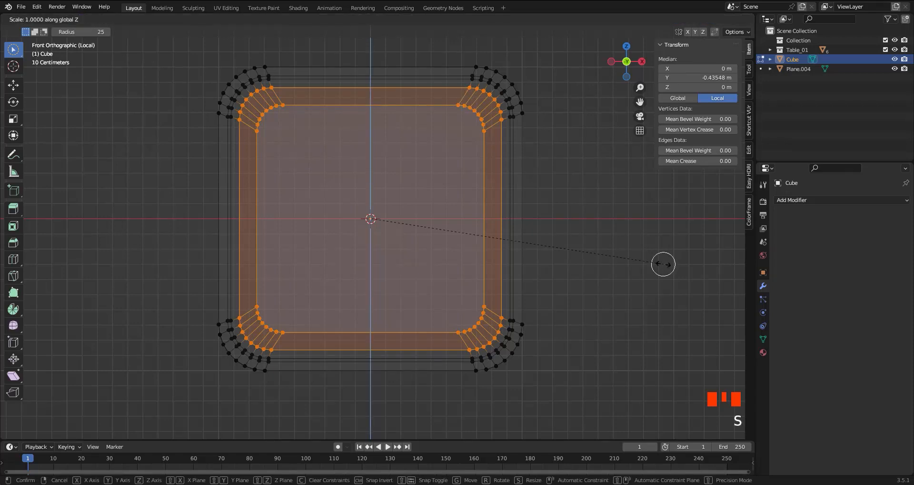
right_click(663, 264)
Step: Deselect the upper recess vertices, raise the lower ones about 0.098 m along Z, and return to Object Mode
mouse_move(496, 139)
left_mouse_down("ctrl")
mouse_move(443, 98)
mouse_move(418, 119)
mouse_move(613, 97)
mouse_move(525, 113)
mouse_move(332, 95)
mouse_move(295, 79)
mouse_move(351, 180)
left_mouse_up("ctrl")
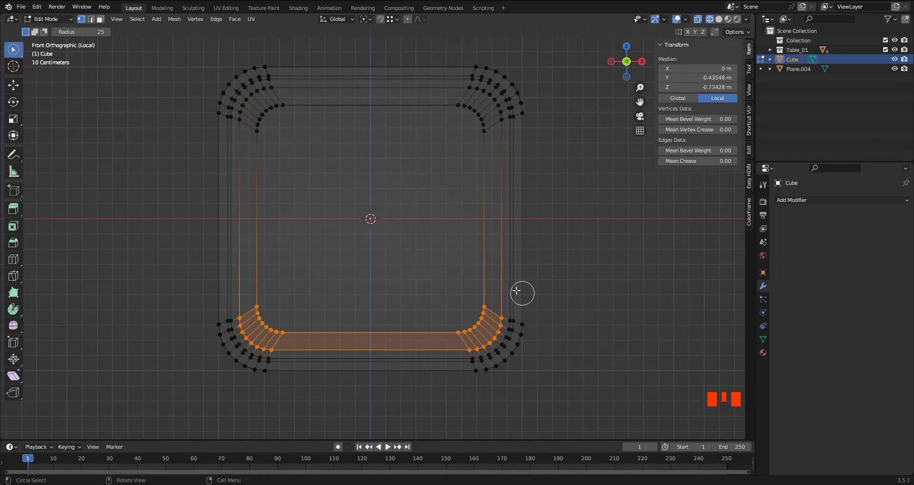
key("g")
key("y")
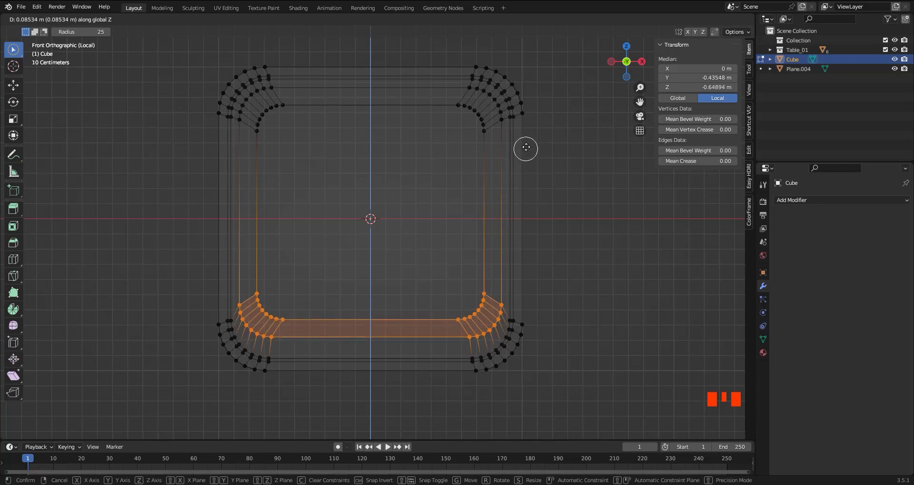
left_click(532, 134)
key("alt+z")
key("Tab")
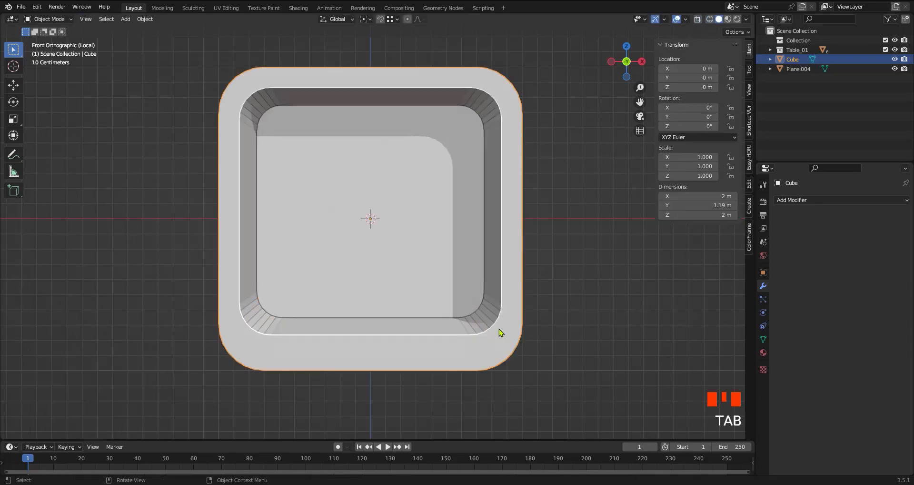
middle_click_drag(499, 320, 489, 350)
Step: Select the narrow face loop around the front rim and extrude it inward about 0.019 m as a groove, then return to Object Mode
key("Tab")
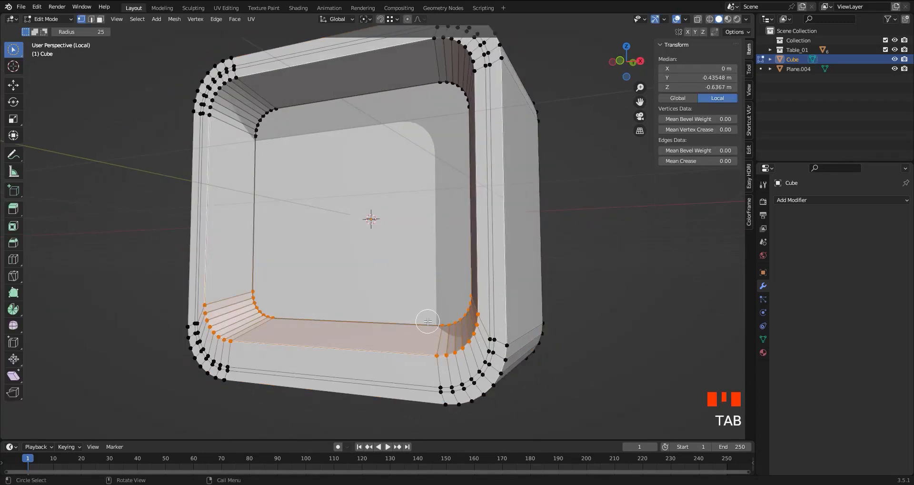
left_click_drag(13, 49, 51, 76)
key("3")
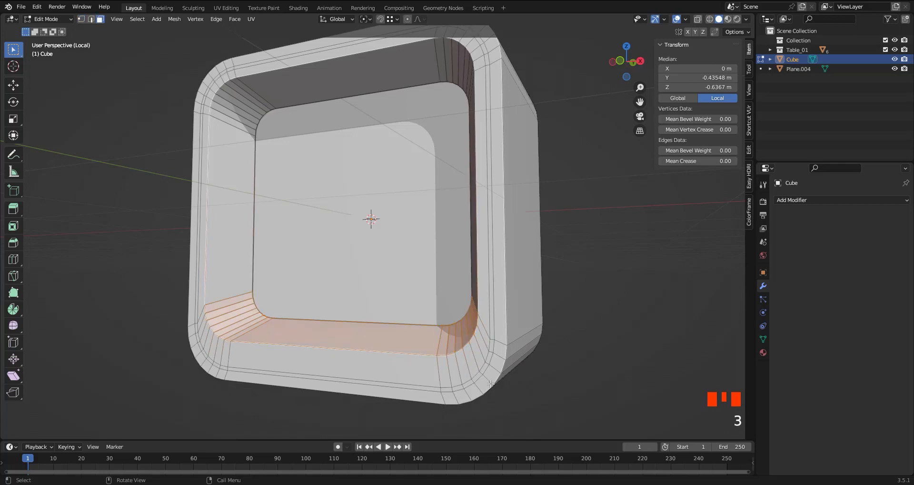
middle_click_drag(493, 356, 449, 302, "ctrl")
scroll(454, 268, "up", 2)
left_click(476, 283, "alt")
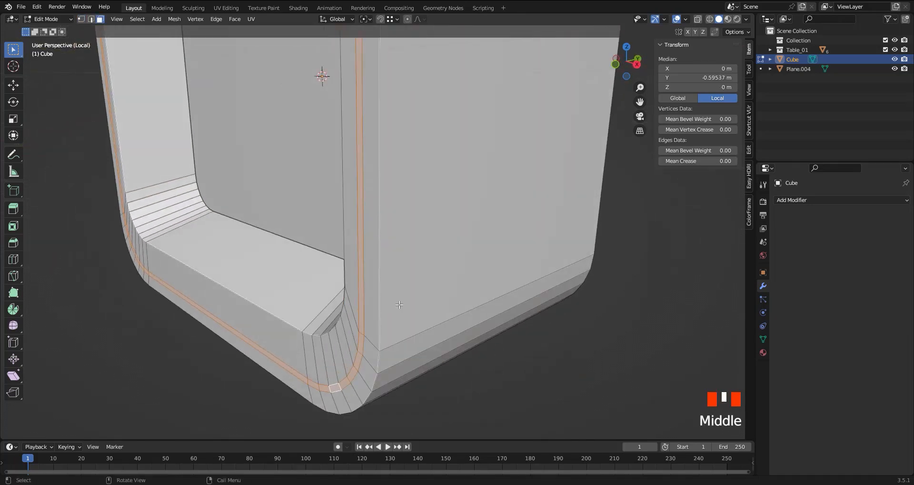
key("e")
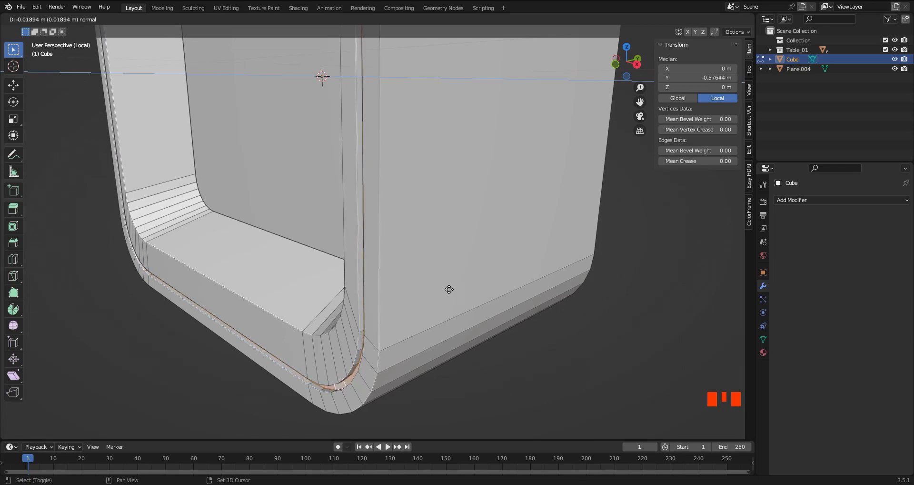
left_click(445, 292)
middle_click_drag(445, 292, 431, 221)
key("Tab")
scroll(430, 221, "down", 4)
middle_click_drag(434, 268, 390, 330, "shift")
middle_click_drag(391, 331, 363, 302)
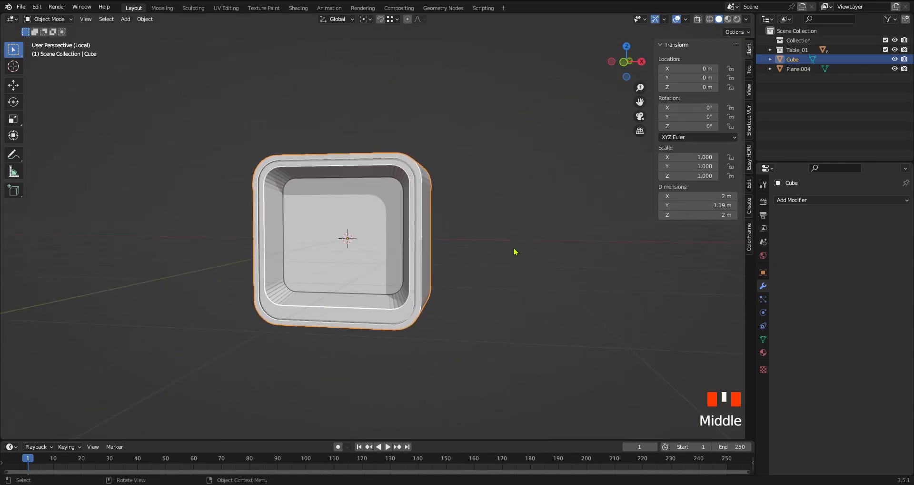
middle_click_drag(514, 252, 373, 281)
key("KP_1")
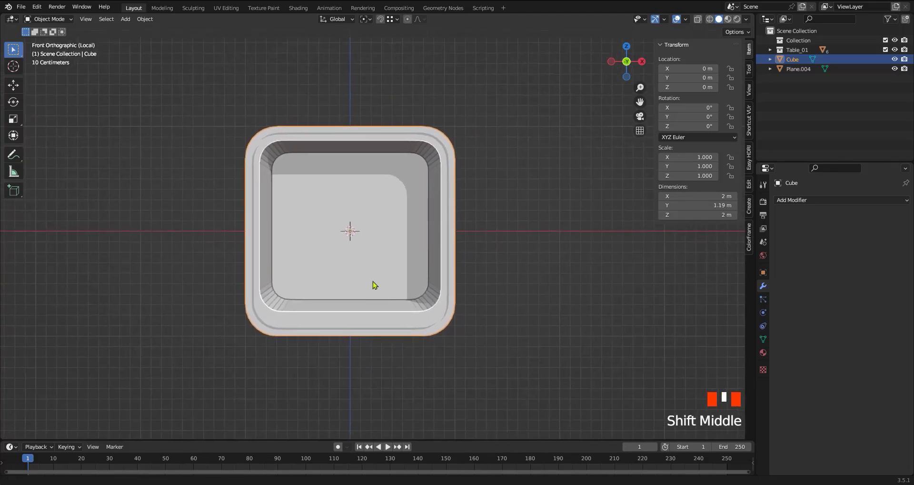
Step: Add a cube at the centre of the recessed body and scale it uniformly to about 0.078 in Edit Mode with wireframe shading
middle_click_drag(341, 250, 348, 234, "ctrl")
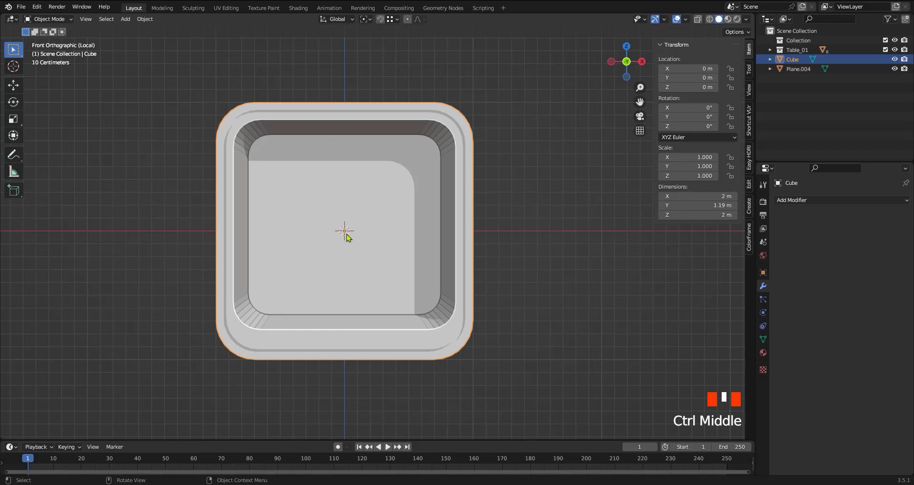
key("shift+a")
mouse_move(351, 231)
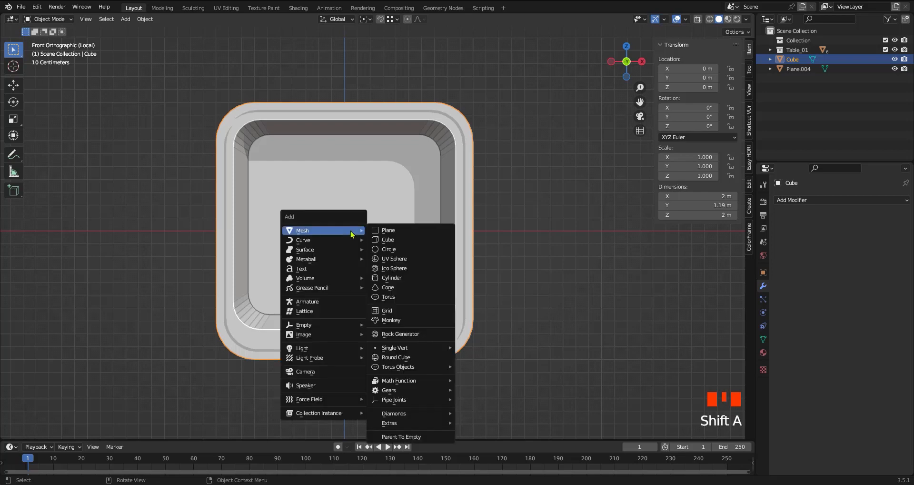
left_click(394, 240)
key("Tab")
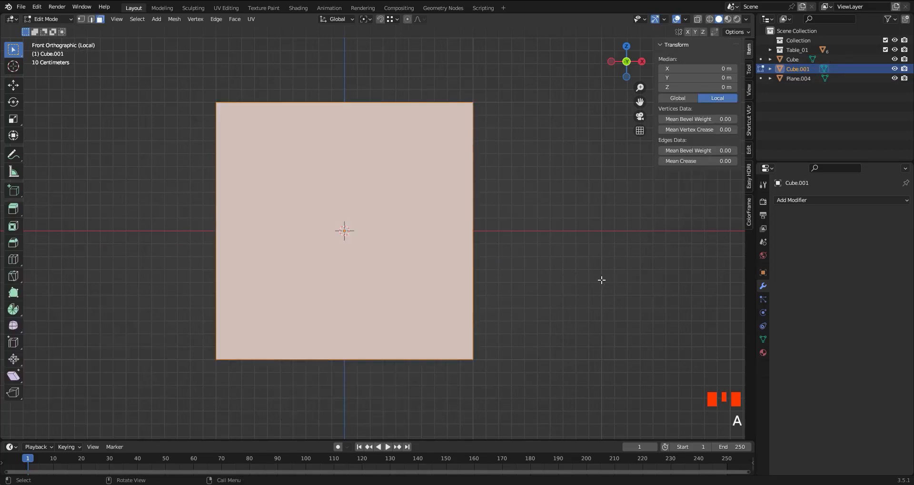
key("z")
left_click(196, 231)
key("s")
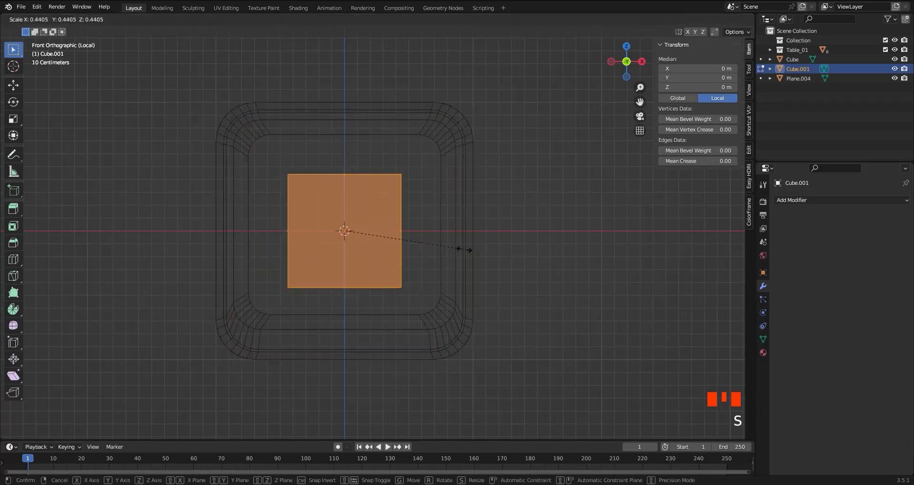
left_click(366, 227)
Step: Stretch the small cube about 12.244 times along X into a horizontal shelf bar
key("s")
key("x")
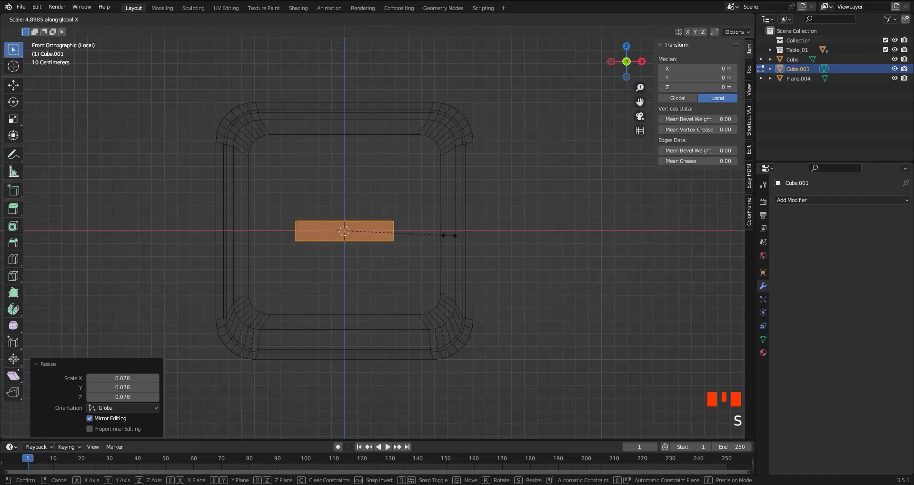
left_click(605, 241)
Step: Add a centred lengthwise loop cut around the bar and bevel it into a narrow band, then switch to face select mode
middle_click_drag(530, 257, 385, 265)
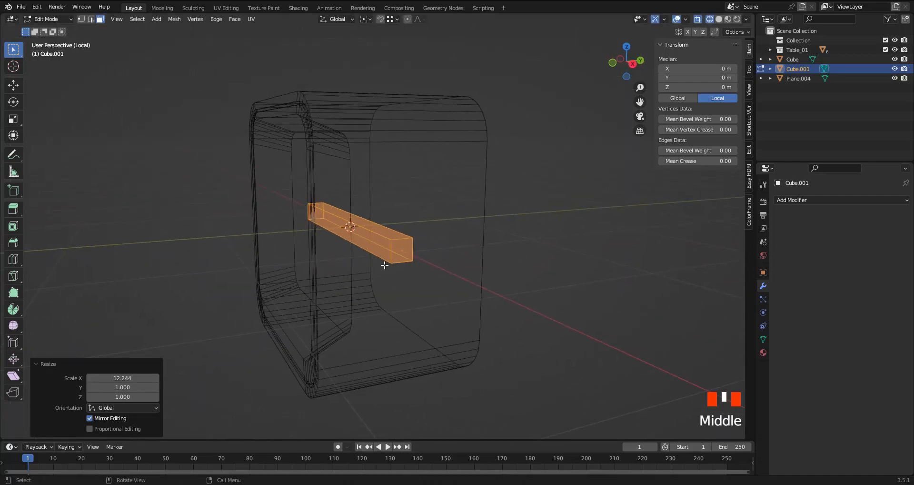
key("ctrl+r")
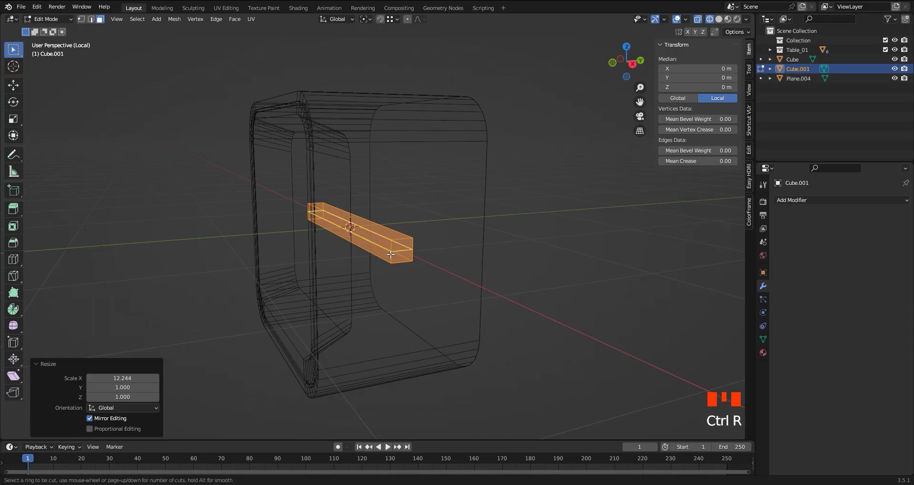
left_click(390, 251)
right_click(423, 286)
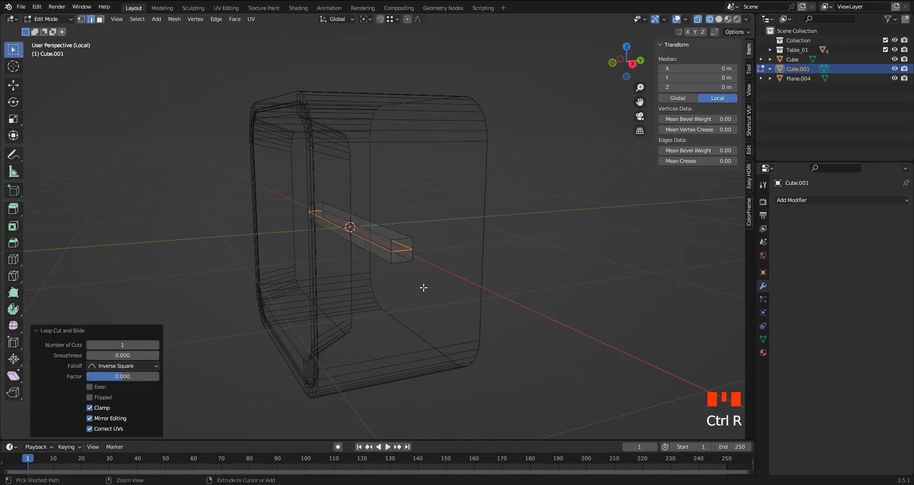
middle_click_drag(422, 286, 466, 322, "ctrl")
key("ctrl+b")
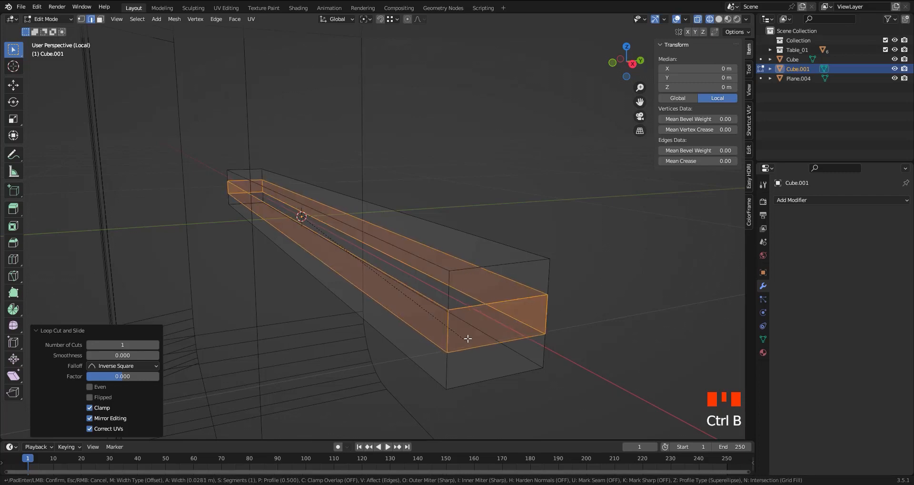
left_click(416, 296)
key("3")
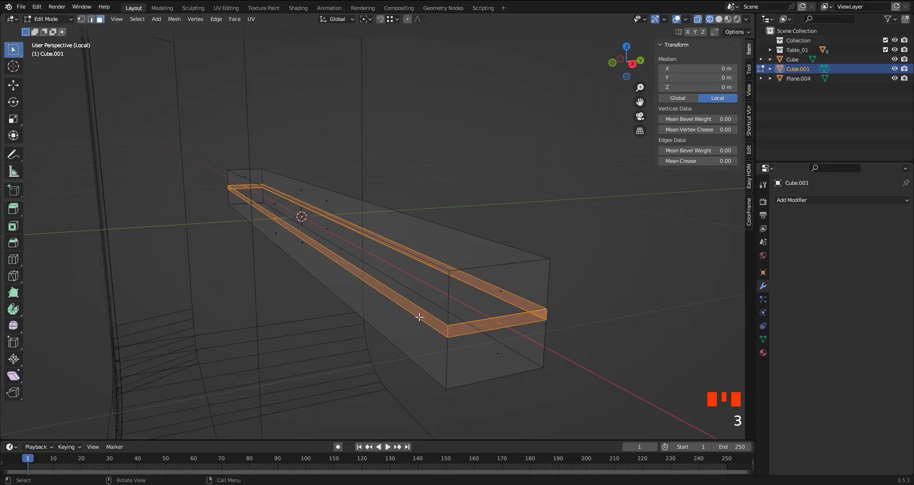
Step: Select the whole bar and move it about -0.327 m along Y to the recess's back wall, using wireframe in the right view
left_click(419, 317)
scroll(408, 310, "up", 5)
middle_click_drag(408, 310, 450, 251)
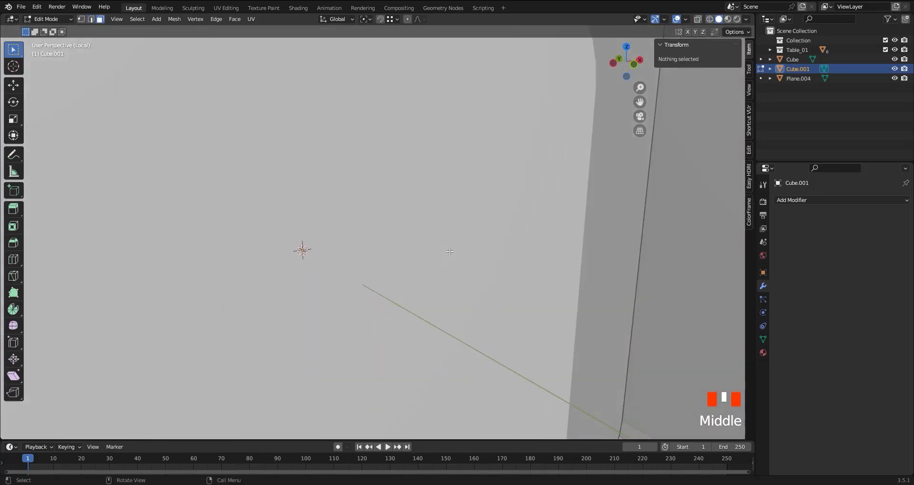
key("z")
left_click(412, 271)
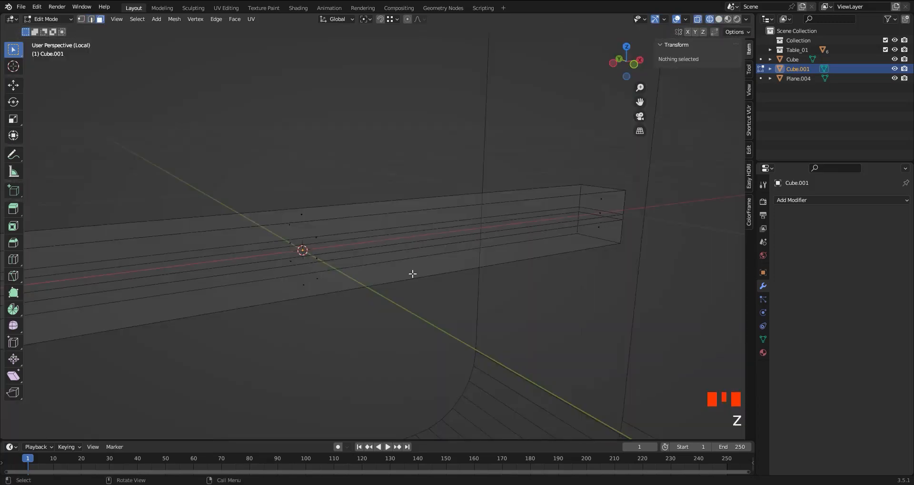
scroll(391, 265, "down", 3)
key("a")
key("KP_3")
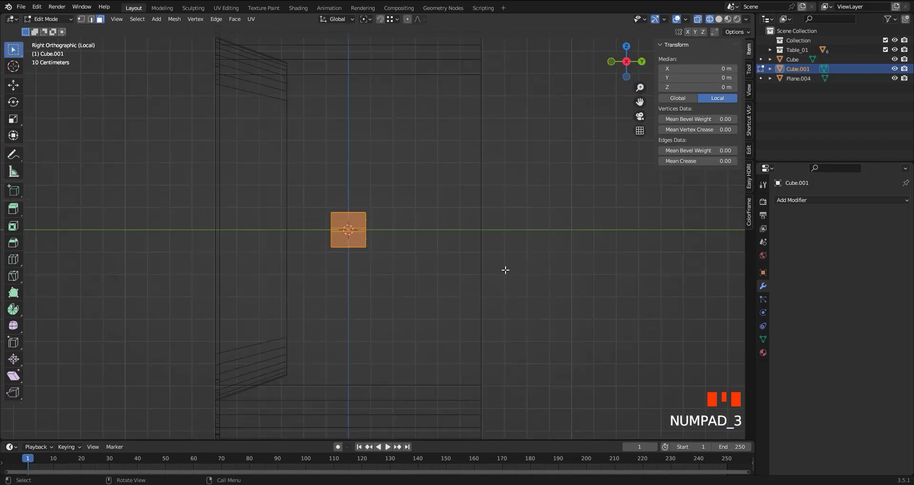
key("g")
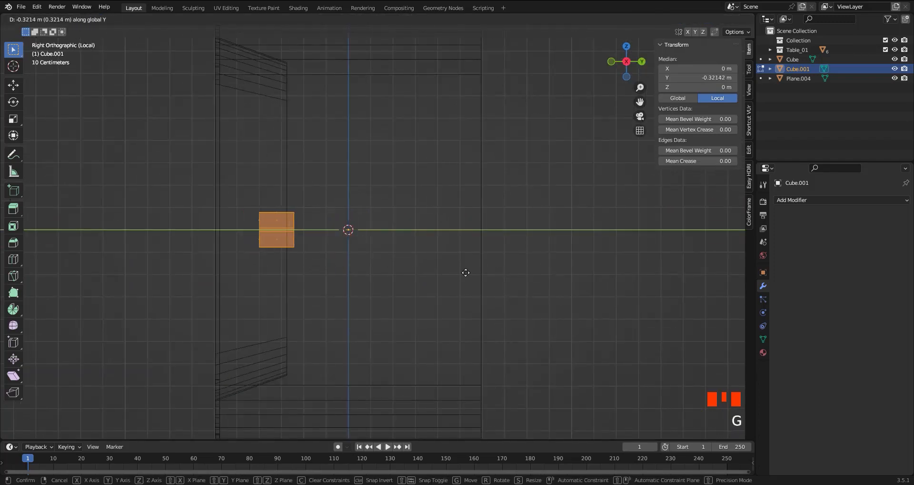
left_click(485, 272)
Step: In solid shading, select the narrow strip along the bar's front and extrude it about 0.02 m inward as a groove
key("shift+z")
middle_click_drag(310, 272, 409, 268)
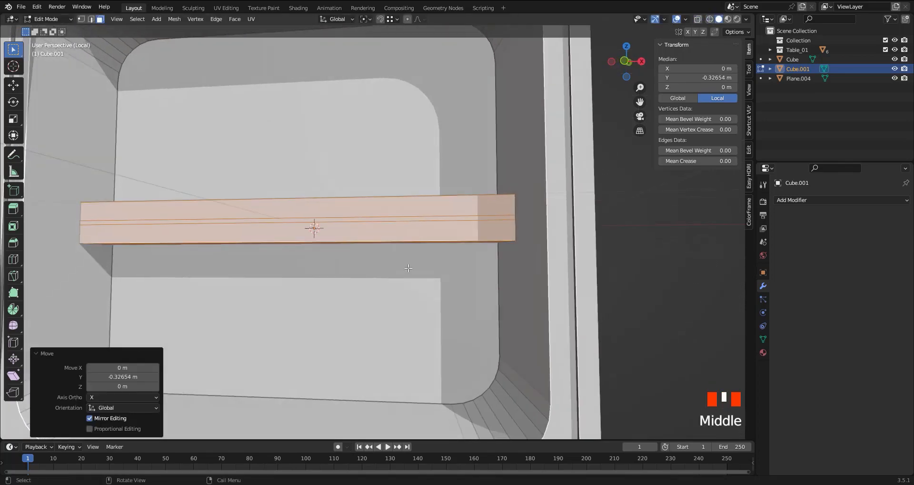
middle_click_drag(361, 247, 313, 312, "shift")
left_click(379, 265)
key("e")
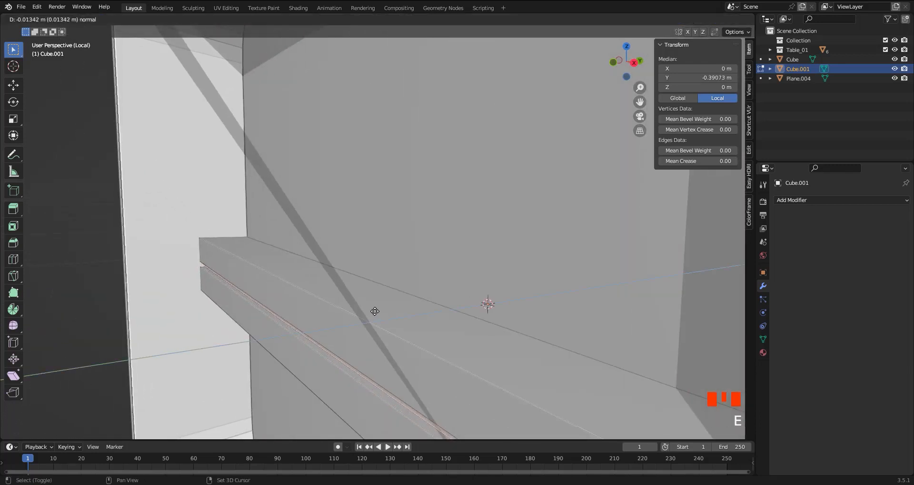
left_click(362, 306)
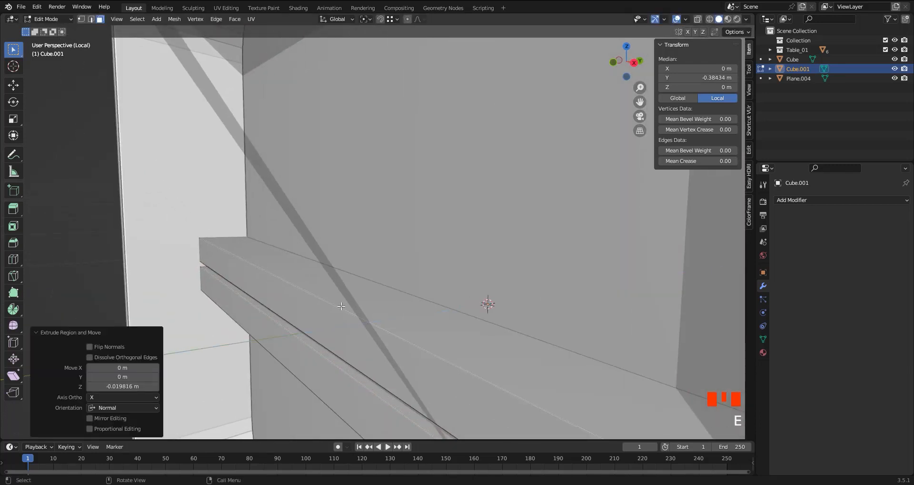
Step: Select the bar's back faces from the right view in wireframe and scale them about 1.608 along Z
key("KP_1")
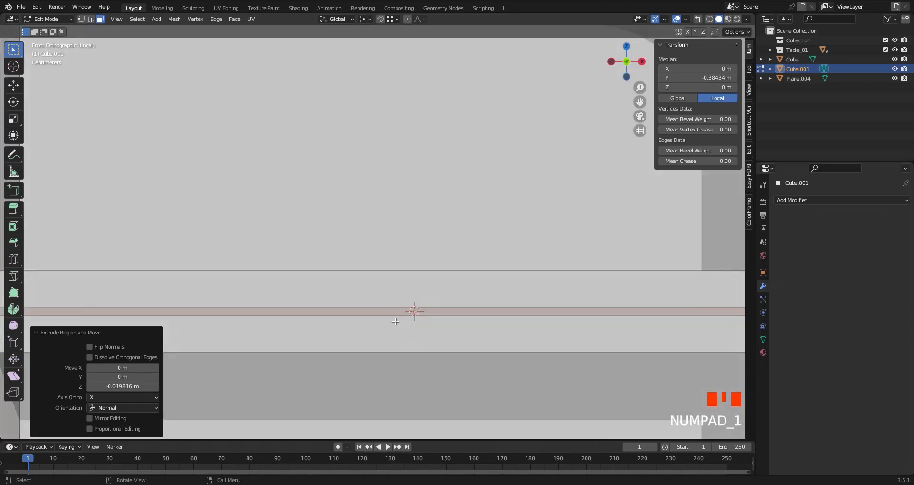
key("KP_3")
key("z")
left_click(281, 305)
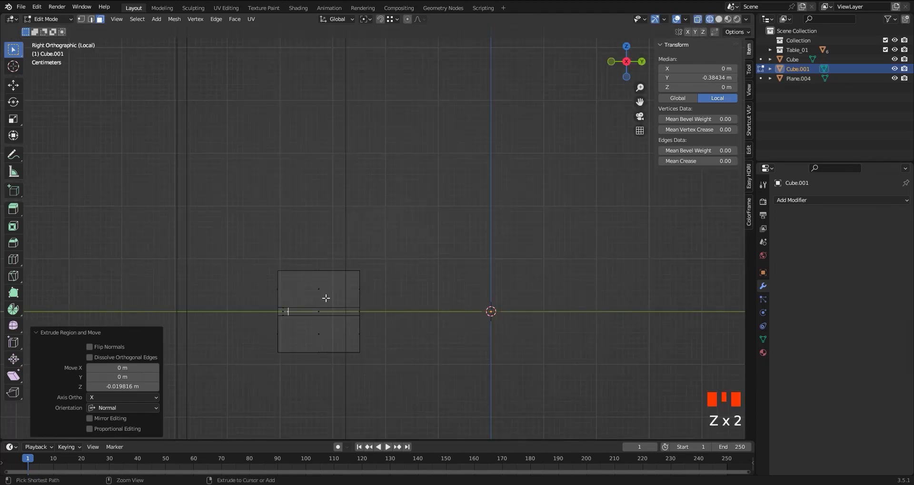
middle_click_drag(324, 299, 282, 333, "ctrl")
left_click_drag(425, 229, 356, 358)
key("s")
key("z")
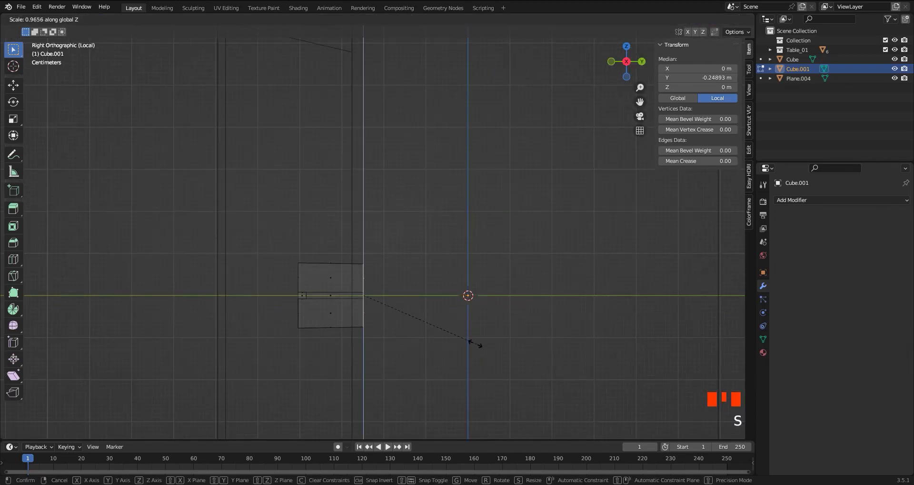
left_click(569, 307)
Step: Return to Object Mode in solid shading and lower the shelf about 0.112 m along Z from the front view
mouse_move(315, 304)
middle_mouse_down()
mouse_move(359, 308)
mouse_move(341, 313)
middle_mouse_up()
key("z")
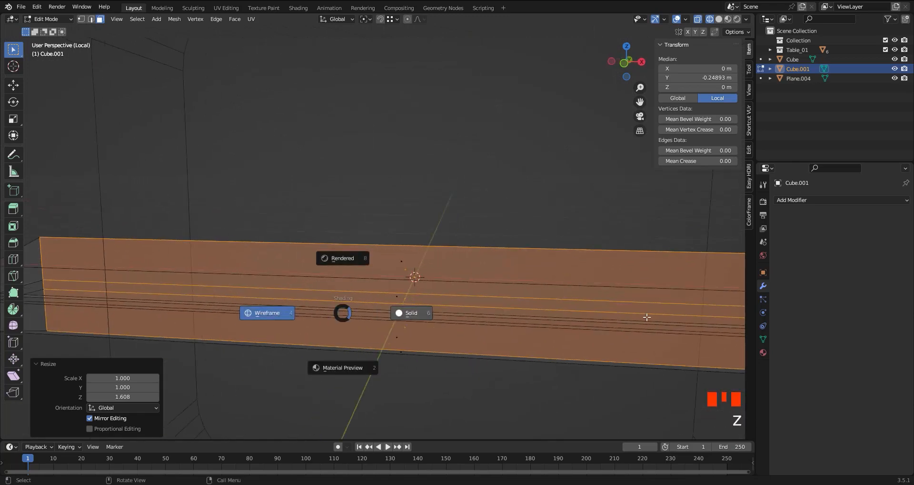
left_click(464, 261)
middle_click_drag(464, 261, 358, 303)
key("Tab")
key("KP_1")
key("g")
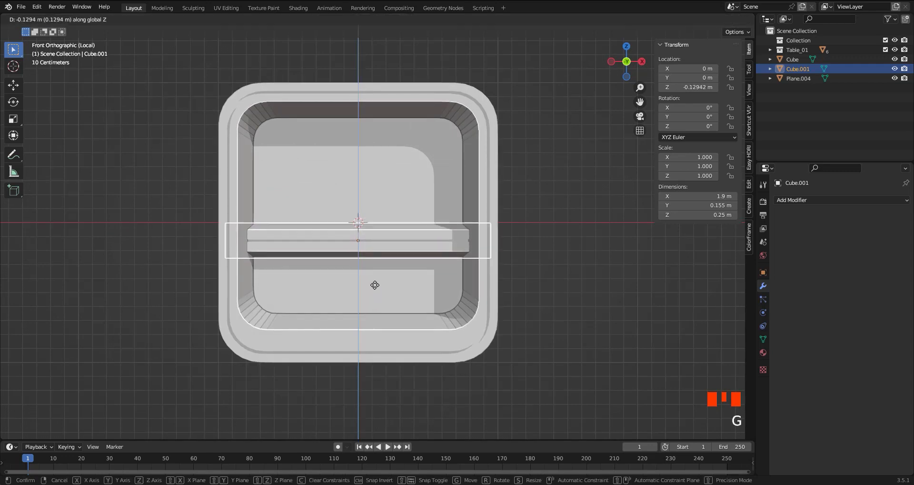
left_click(375, 283)
Step: Scale the shelf's back faces along Z to a height of about 0.317 m and return to Object Mode
key("Tab")
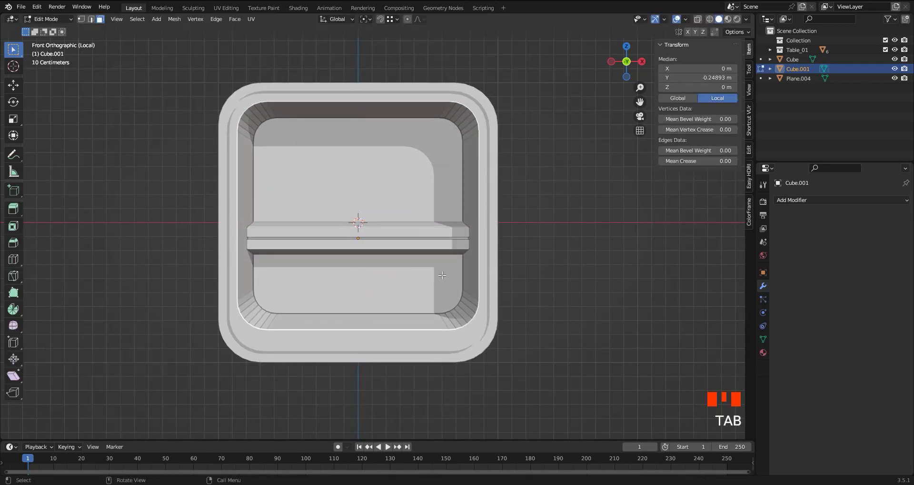
key("s")
key("z")
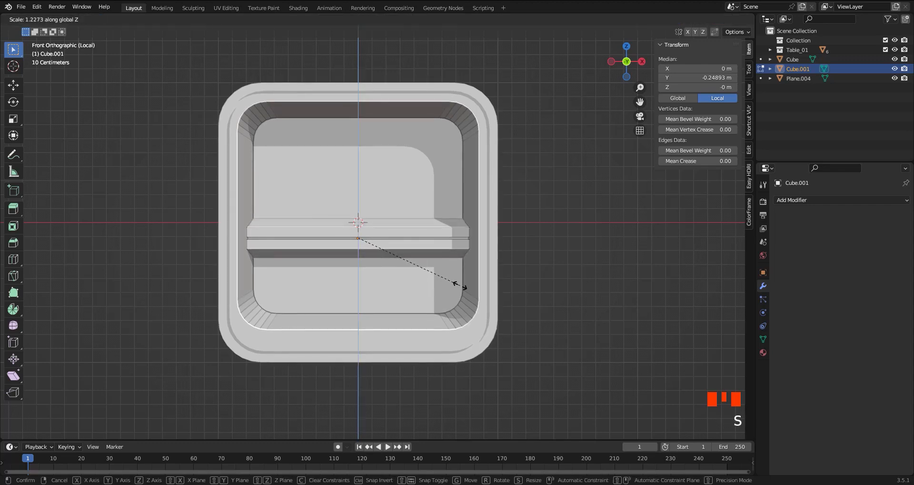
left_click(464, 288)
key("Tab")
Step: Select the body and its shelf together and duplicate them about 3.974 m along X
middle_click_drag(525, 291, 483, 286, "ctrl")
middle_click_drag(484, 285, 348, 311, "shift")
left_click_drag(318, 215, 215, 315)
key("shift+d")
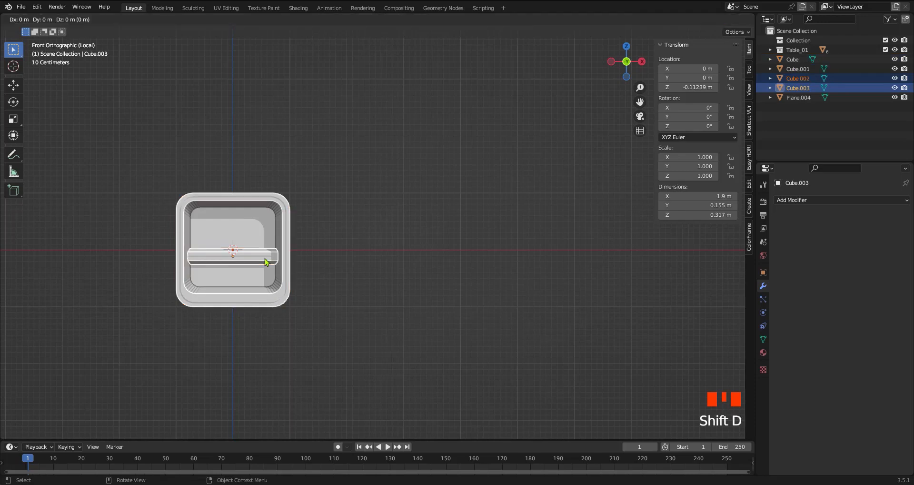
left_click(491, 279)
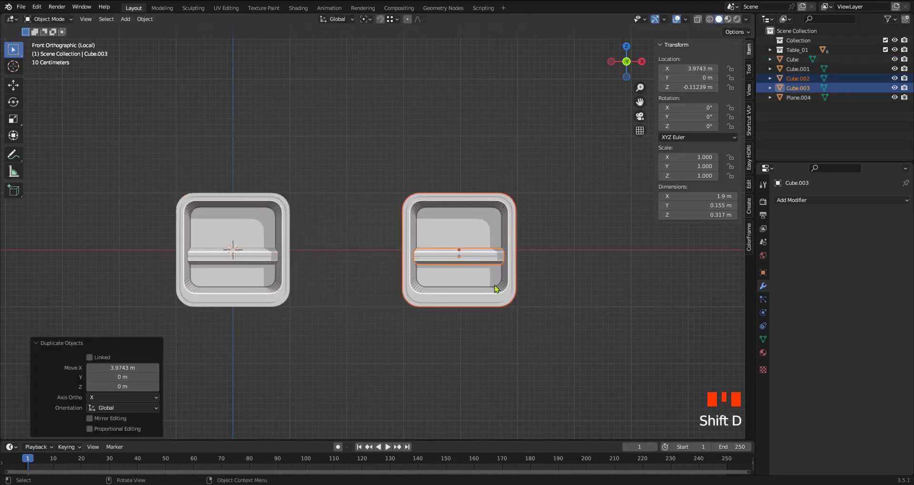
Step: Enter Edit Mode on both duplicates and select all faces on their +X side in wireframe
key("Tab")
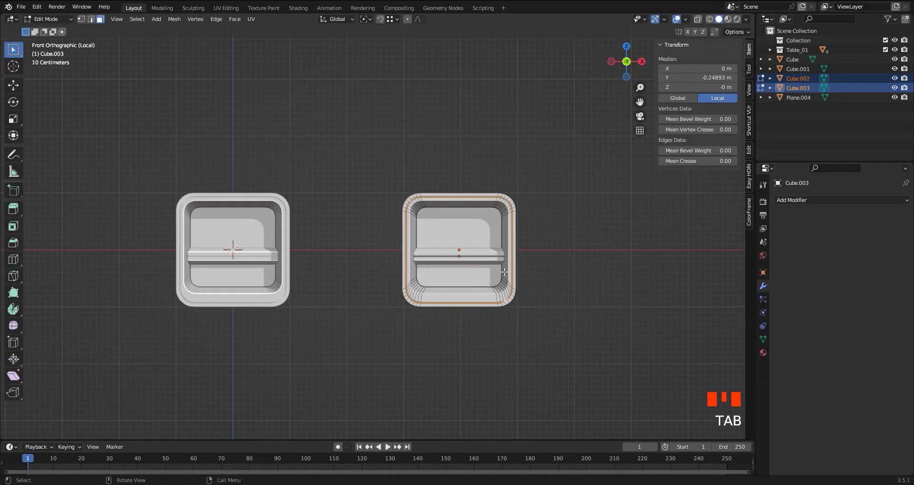
key("z")
left_click_drag(553, 145, 472, 335)
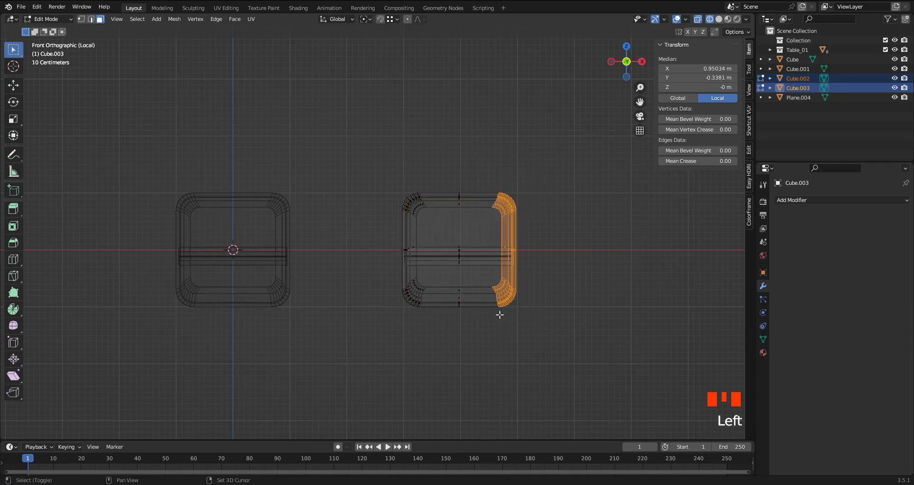
middle_click_drag(499, 315, 331, 303, "shift")
key("g")
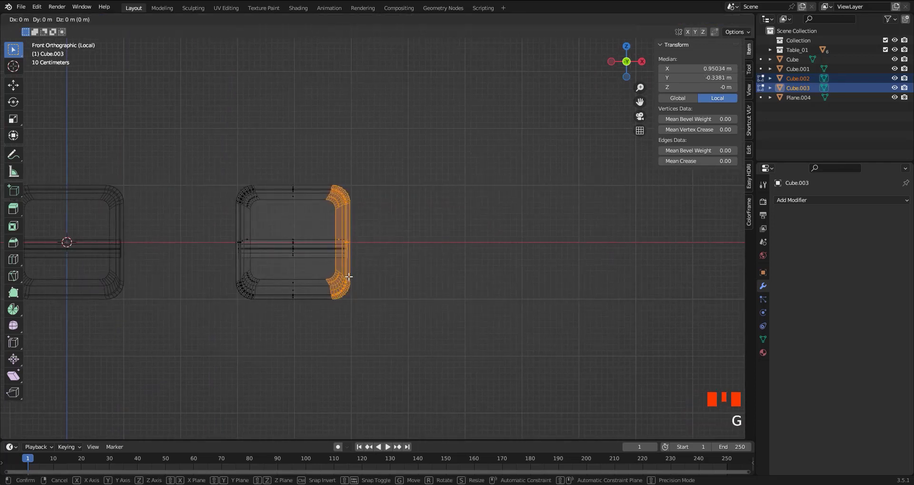
key("x")
key("1")
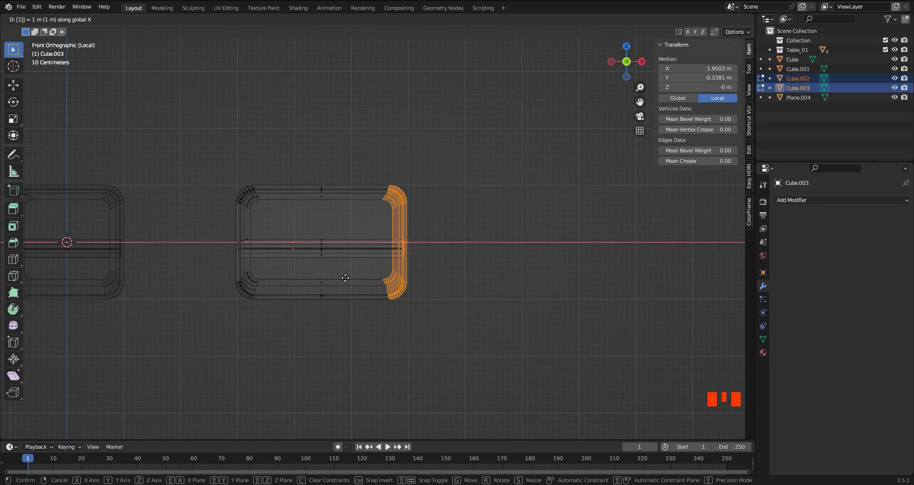
key("Escape")
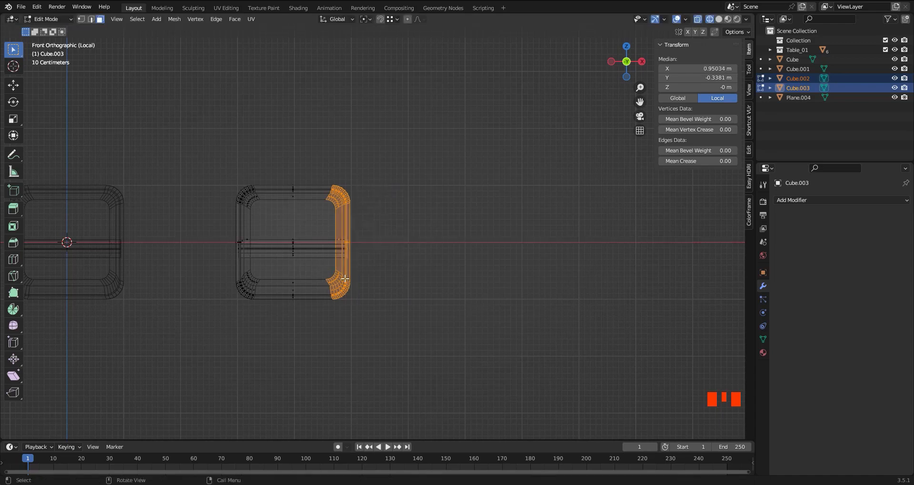
key("g")
key("ctrl+z")
key("ctrl+z")
Step: Move the selected side faces 1.5 m along X to widen the duplicate unit, then return to Object Mode in solid shading
key("g")
type("x")
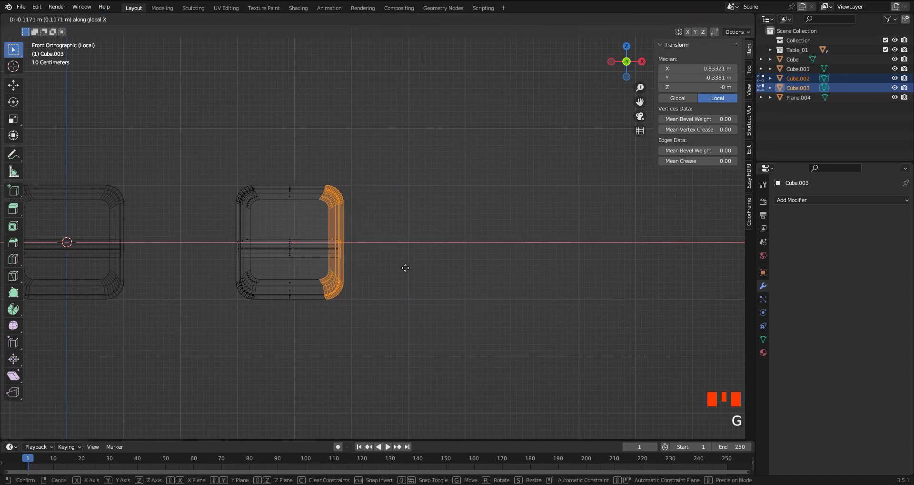
type("1.5")
key("Return")
key("z")
left_click(510, 264)
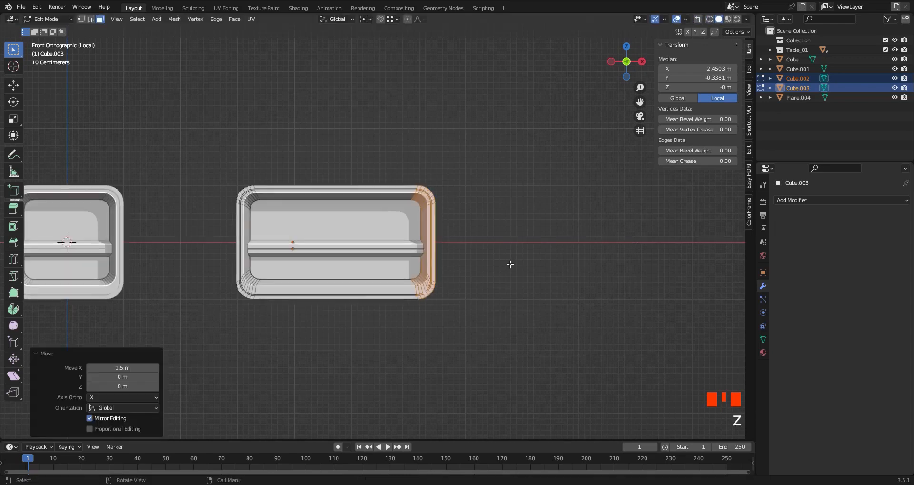
key("Tab")
middle_click_drag(510, 264, 380, 211)
middle_click_drag(279, 285, 132, 260, "shift")
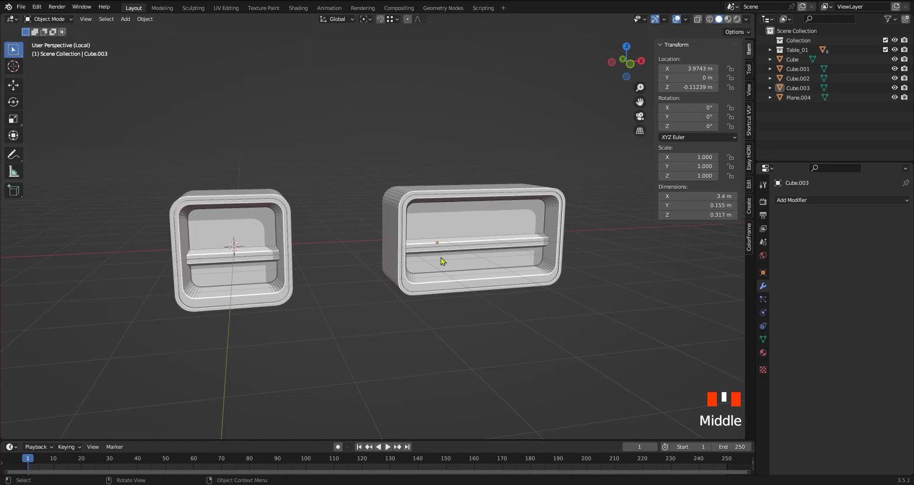
middle_click_drag(441, 258, 397, 161)
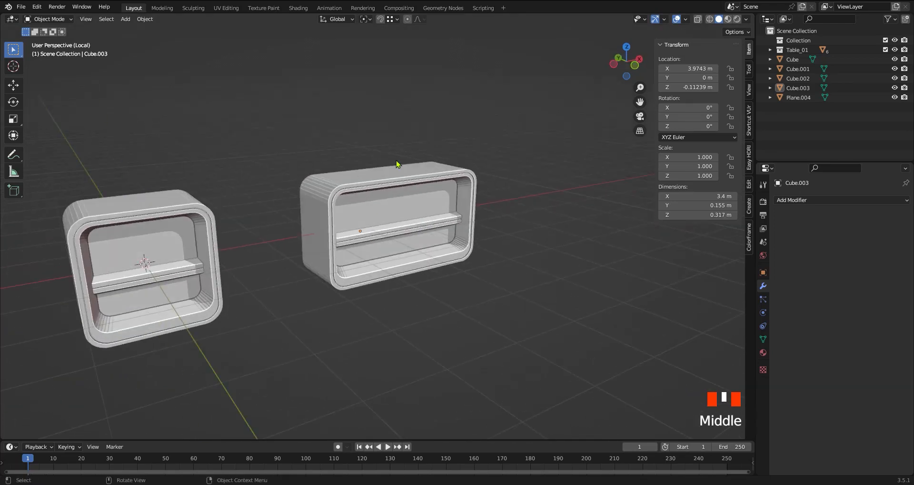
Step: Compare the square and wide cabinet units side by side from several angles, selecting each in turn
left_click_drag(396, 164, 329, 255)
middle_click_drag(328, 255, 386, 269)
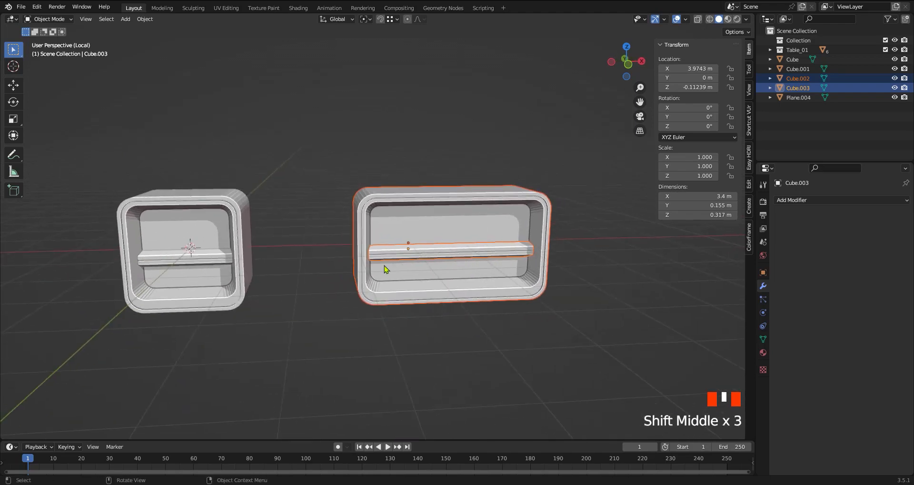
middle_click_drag(325, 284, 276, 277, "ctrl")
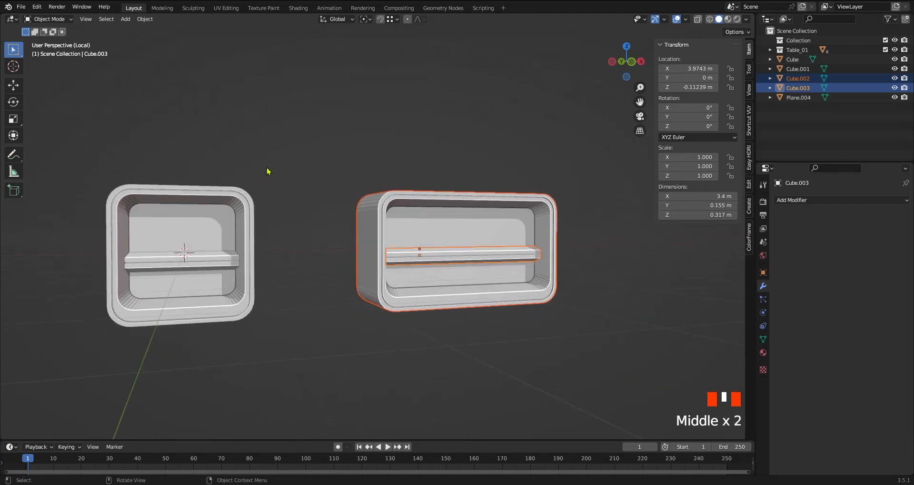
middle_click_drag(267, 171, 271, 286, "ctrl")
left_click_drag(259, 174, 182, 315)
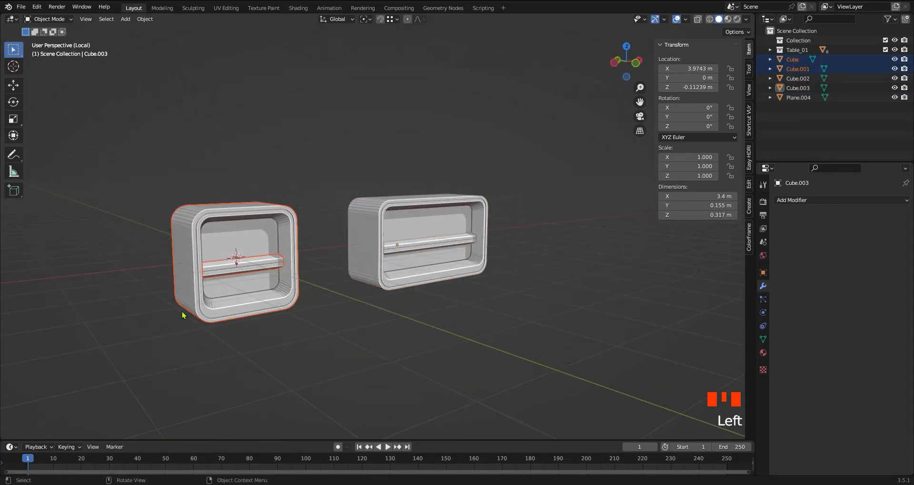
middle_click_drag(346, 296, 335, 295)
left_click_drag(434, 177, 361, 291)
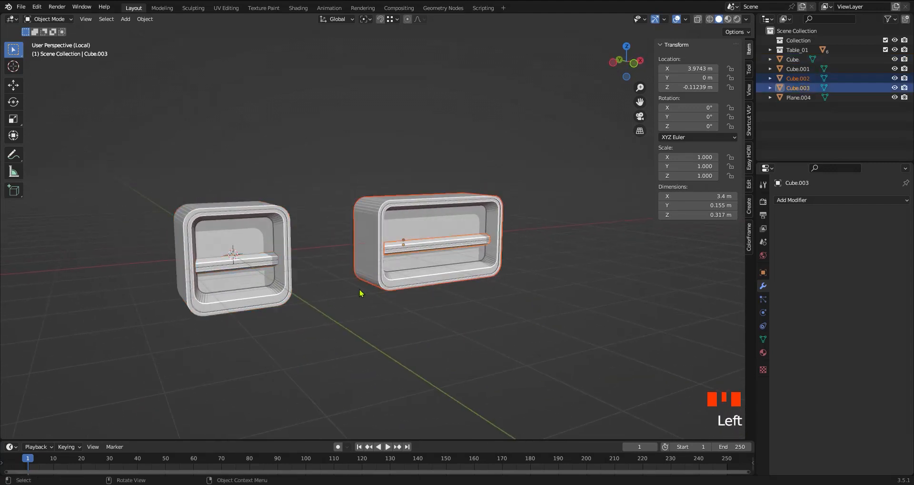
middle_click_drag(361, 290, 297, 243)
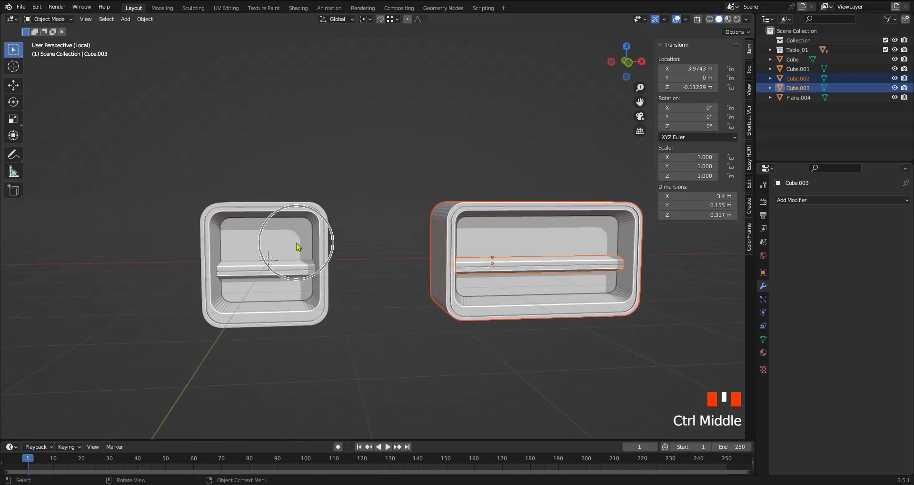
middle_click_drag(401, 286, 267, 288, "shift")
left_click(439, 285)
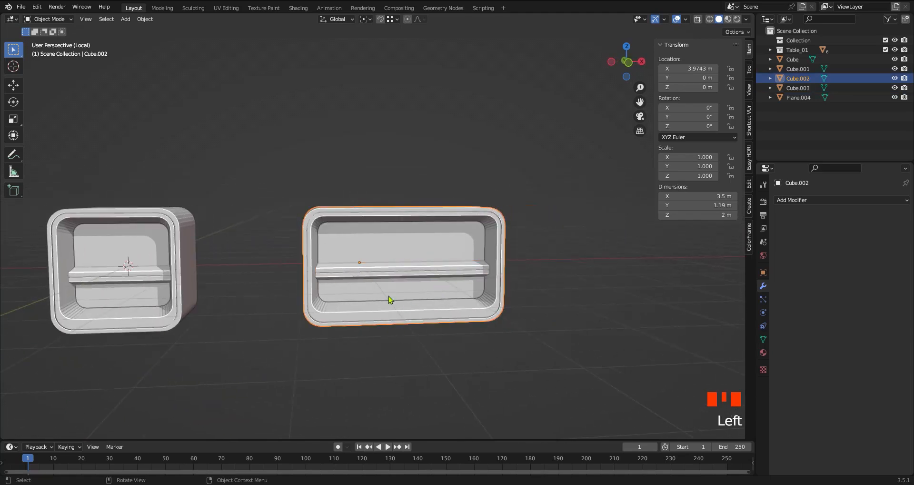
Step: Delete the original square cabinet unit together with its inner shelf
left_click_drag(237, 205, 152, 284)
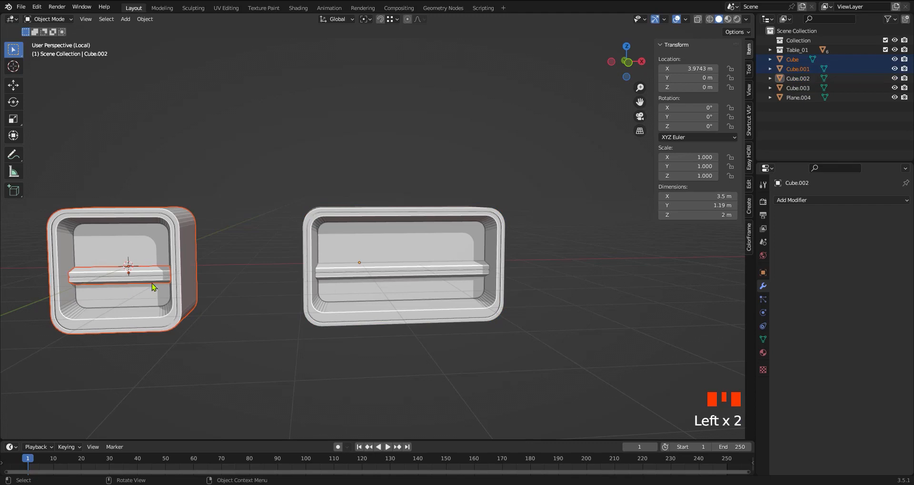
key("Delete")
key("ctrl+z")
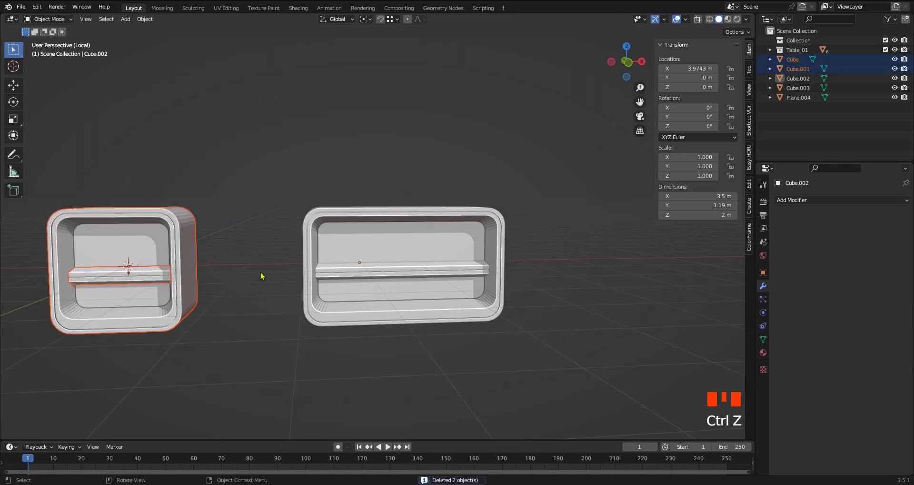
key("Delete")
middle_click_drag(235, 281, 336, 230, "ctrl")
Step: Enter Edit Mode on the wide unit's shelf and scale its whole mesh uniformly by 0.564
left_click(350, 311)
key("KP_1")
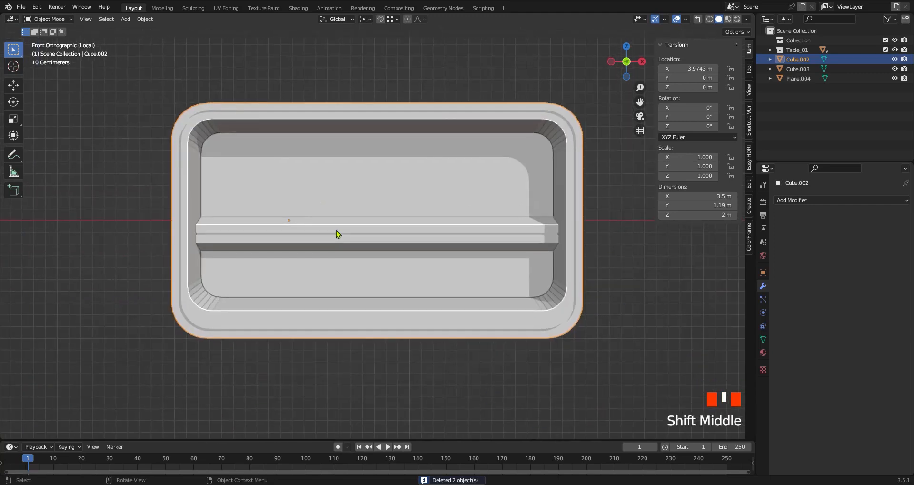
left_click(226, 229)
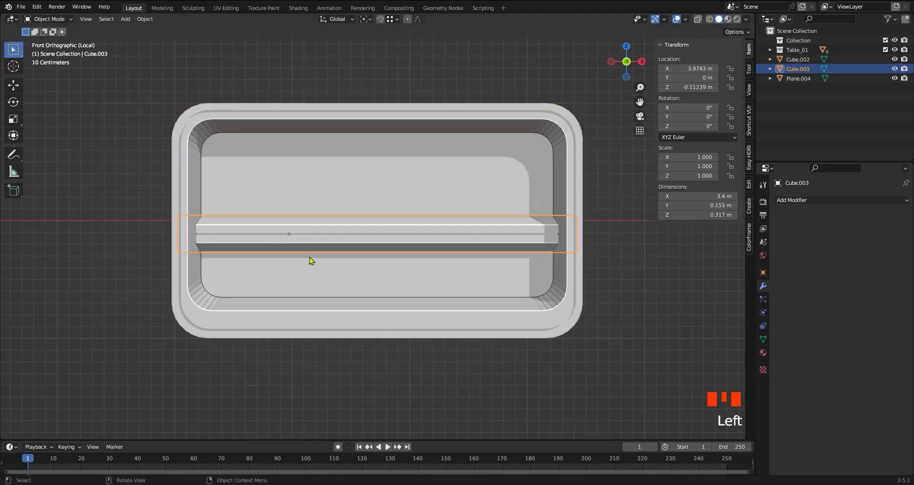
middle_click_drag(406, 277, 369, 271, "shift")
key("Tab")
key("a")
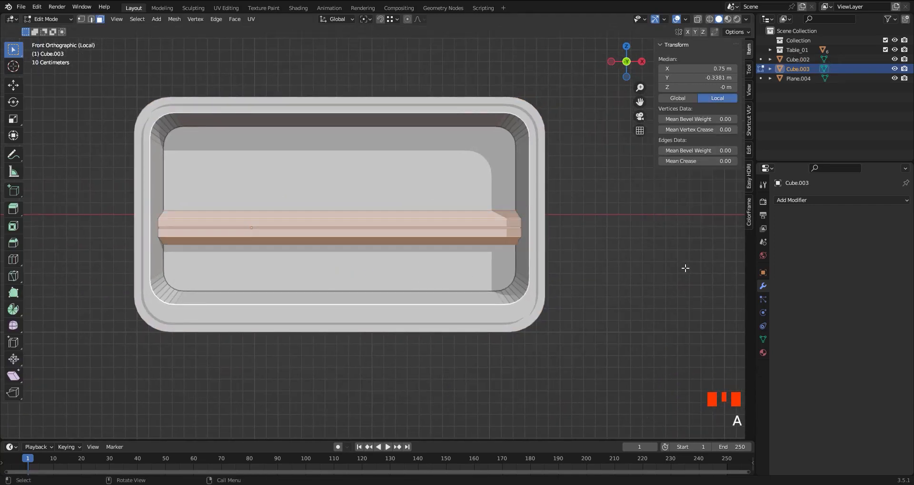
key("s")
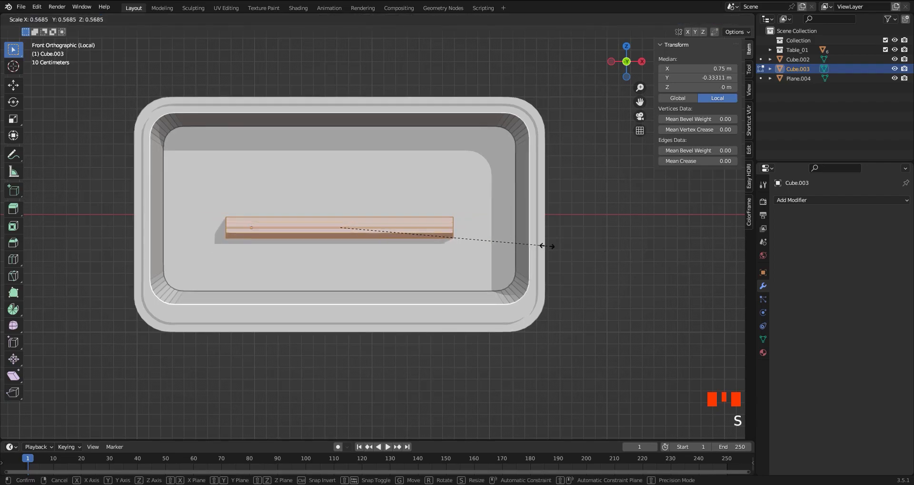
left_click(545, 245)
Step: Stretch the shelf mesh along X to a width of about 3.16 m to span the cabinet interior
key("s")
key("x")
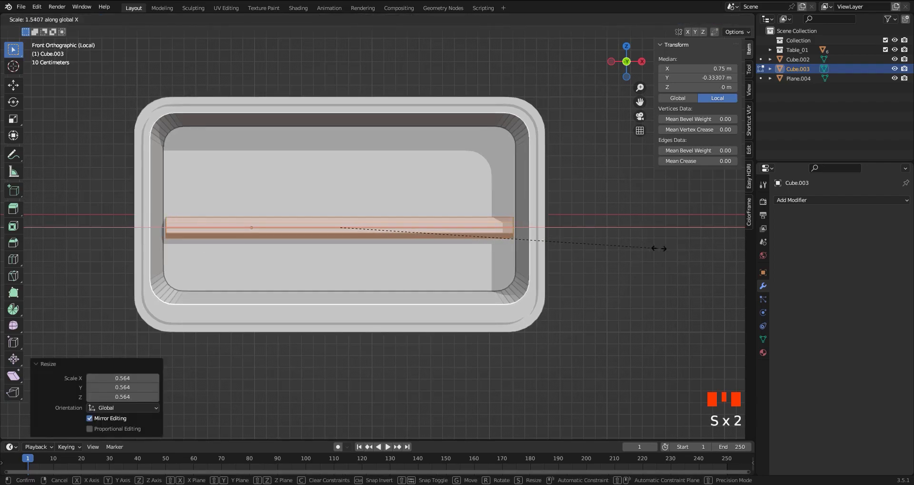
left_click(680, 247)
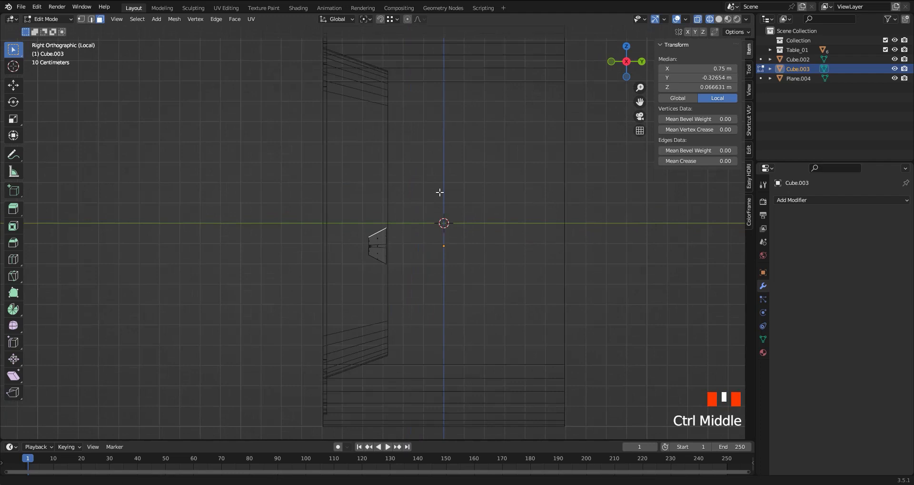
Step: Select the shelf's upper-half vertices in a wireframe side view, raise them 0.00785 m along Z, and return to Object Mode in solid shading
middle_click_drag(440, 192, 457, 157, "ctrl")
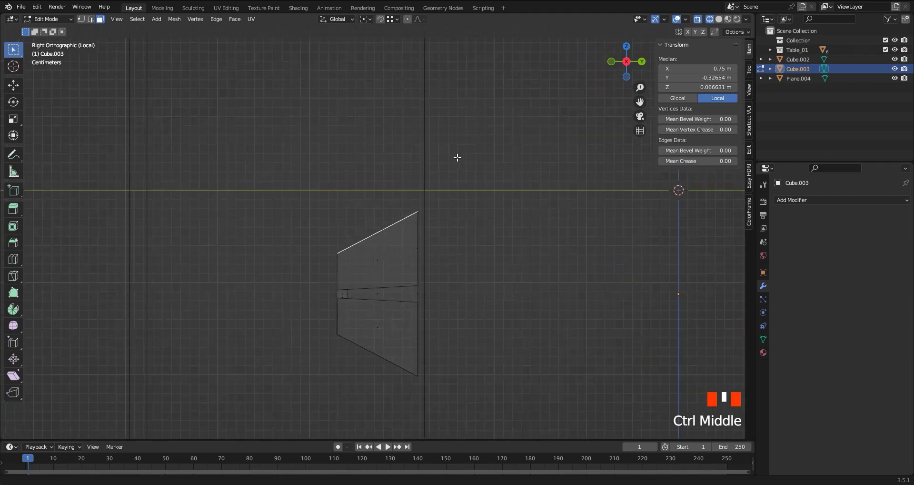
left_click_drag(504, 193, 286, 277)
key("1")
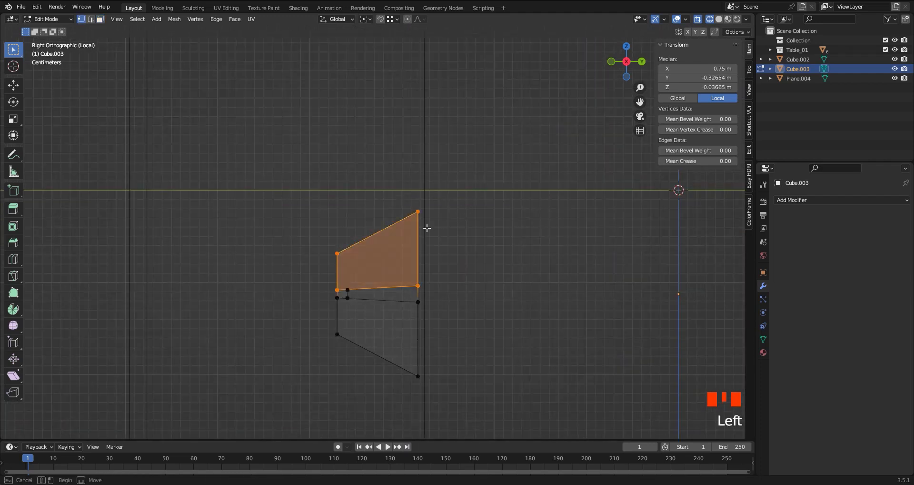
left_click_drag(485, 181, 263, 294)
key("g")
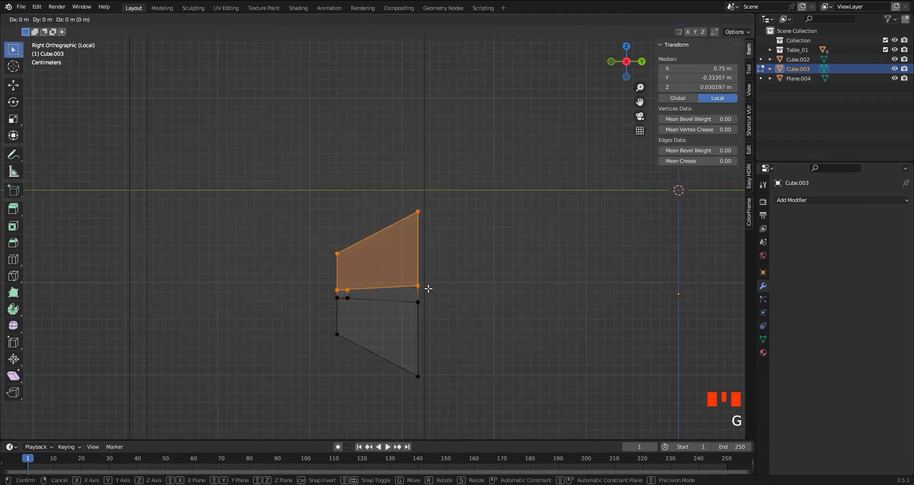
key("z")
left_click(428, 291)
key("z")
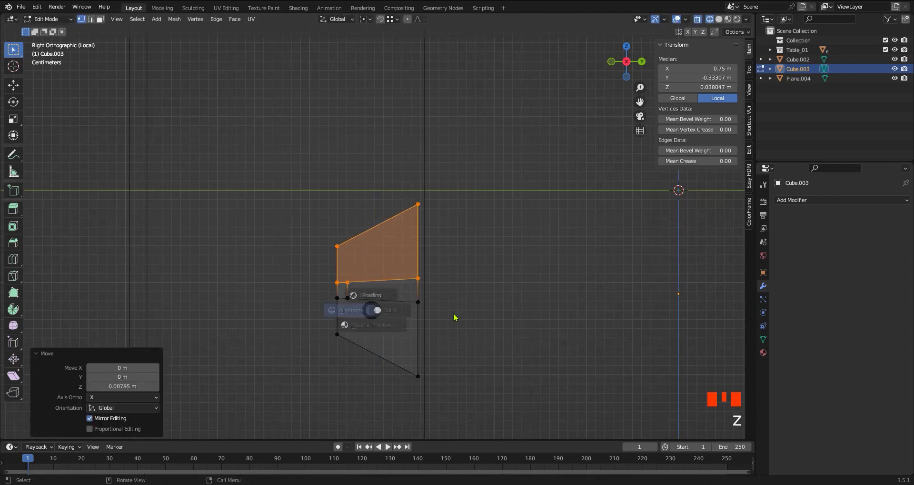
left_click(455, 318)
mouse_move(381, 311)
middle_mouse_down()
mouse_move(453, 321)
mouse_move(363, 372)
middle_mouse_up()
middle_click_drag(401, 273, 391, 339, "ctrl")
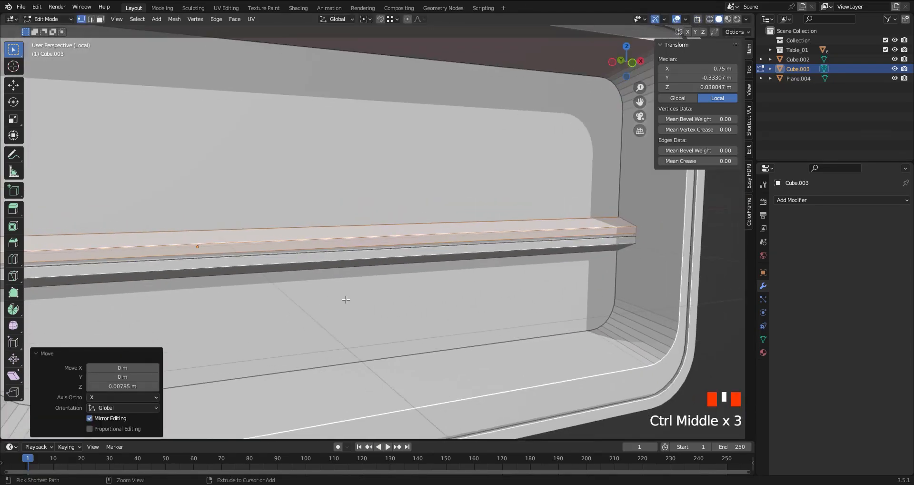
middle_click_drag(362, 304, 341, 235)
key("Tab")
Step: Snap the 3D cursor to the cabinet body's inner back face and return to Object Mode
key("KP_1")
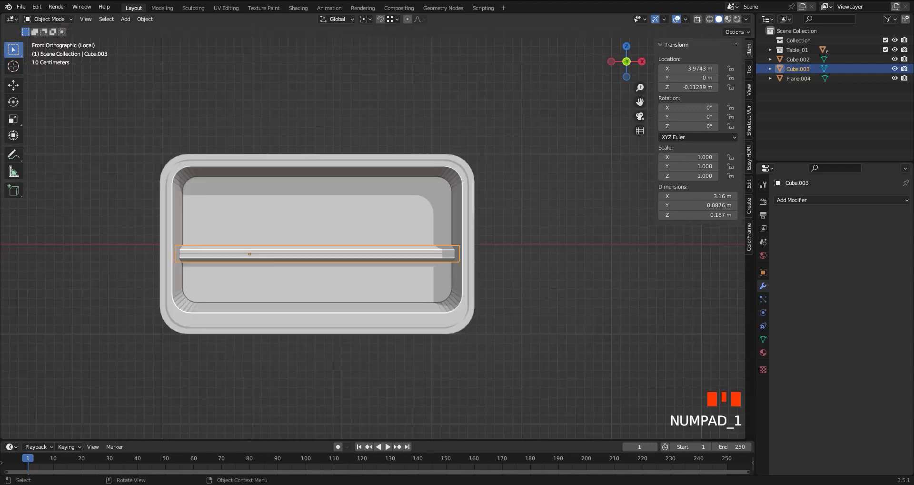
middle_click_drag(324, 311, 324, 295, "ctrl")
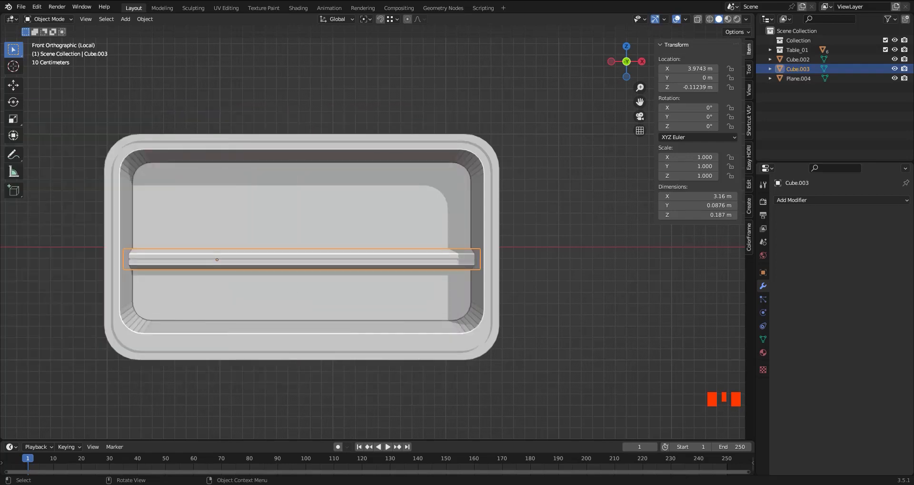
left_click(324, 301)
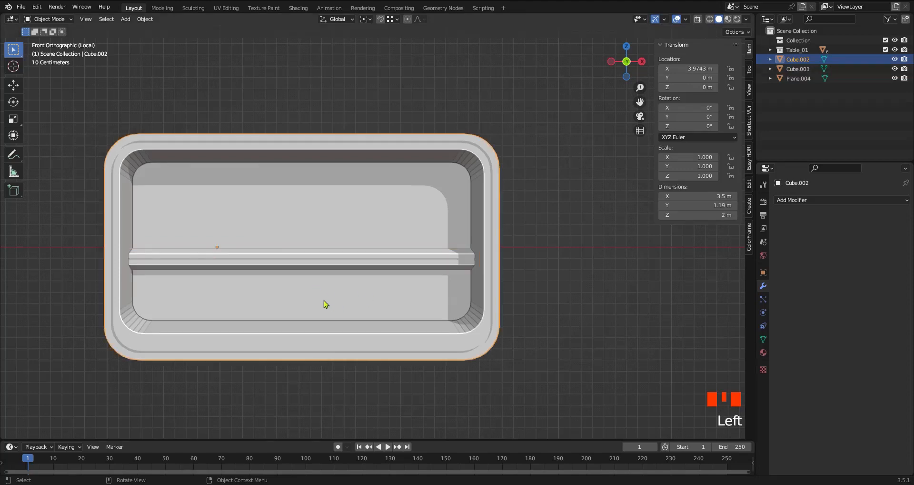
key("Tab")
left_click(331, 294)
key("3")
left_click(331, 294)
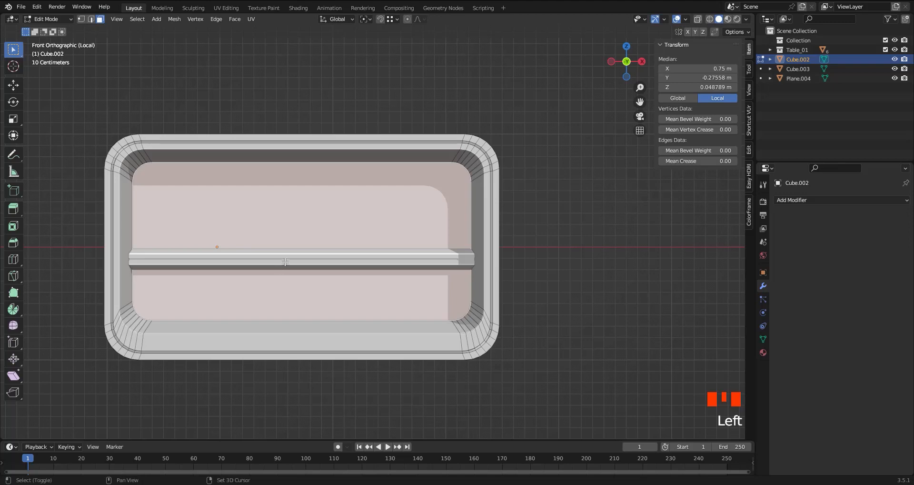
key("shift+s")
left_click(302, 297)
key("Tab")
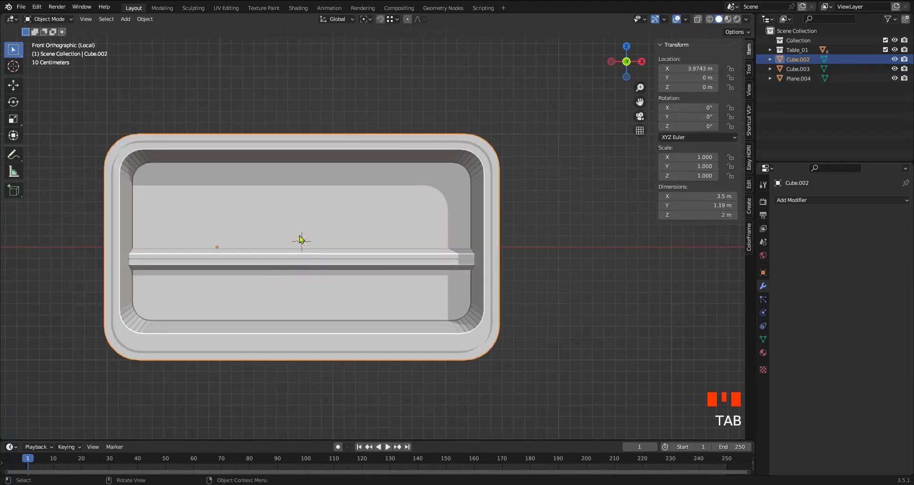
Step: Add a cylinder at the 3D cursor and align it to the front view
key("shift+a")
mouse_move(306, 229)
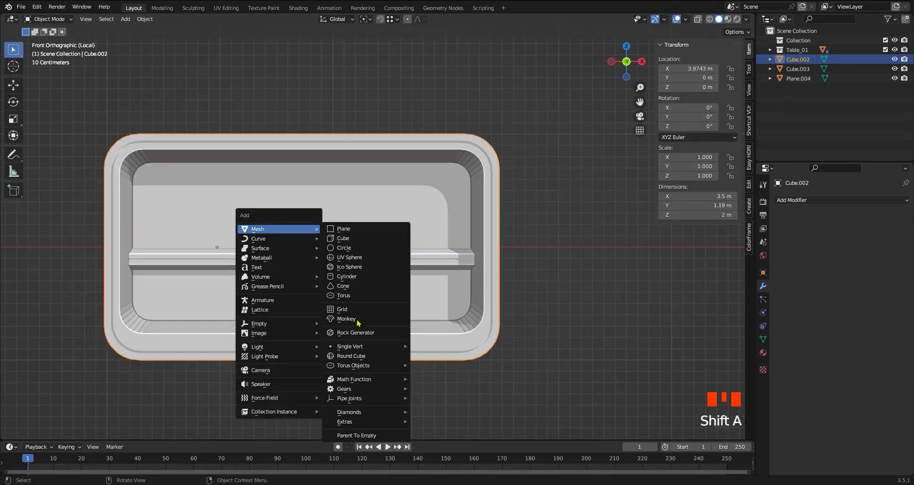
left_click(344, 276)
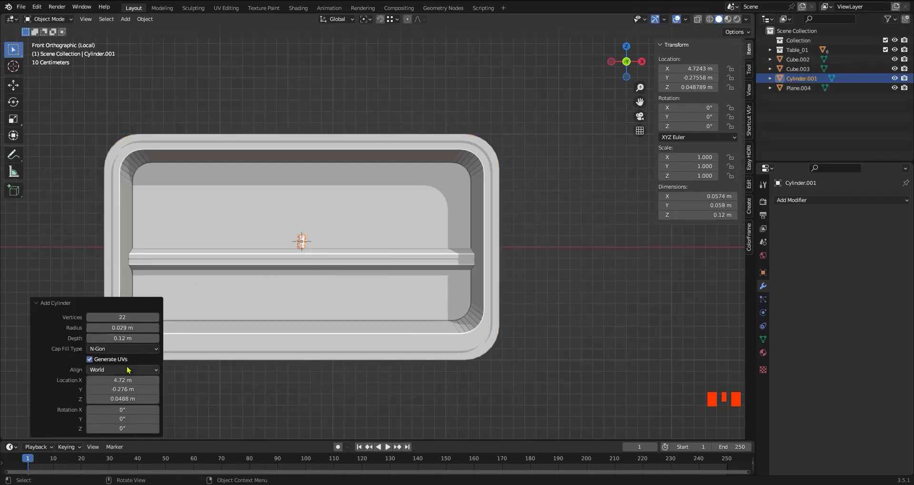
left_click(102, 370)
left_click(110, 391)
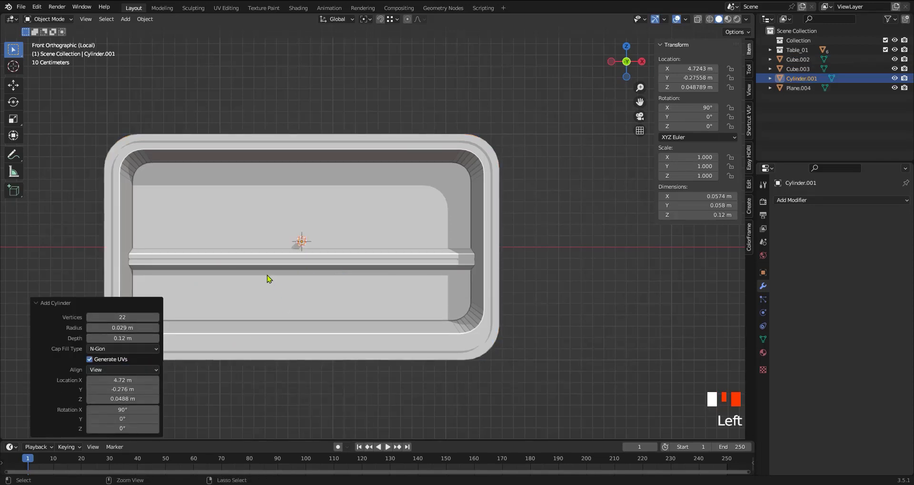
Step: Set the cylinder's radius to 0.12 m and move it into the cabinet's lower compartment, right of centre
middle_click_drag(268, 277, 385, 265, "ctrl")
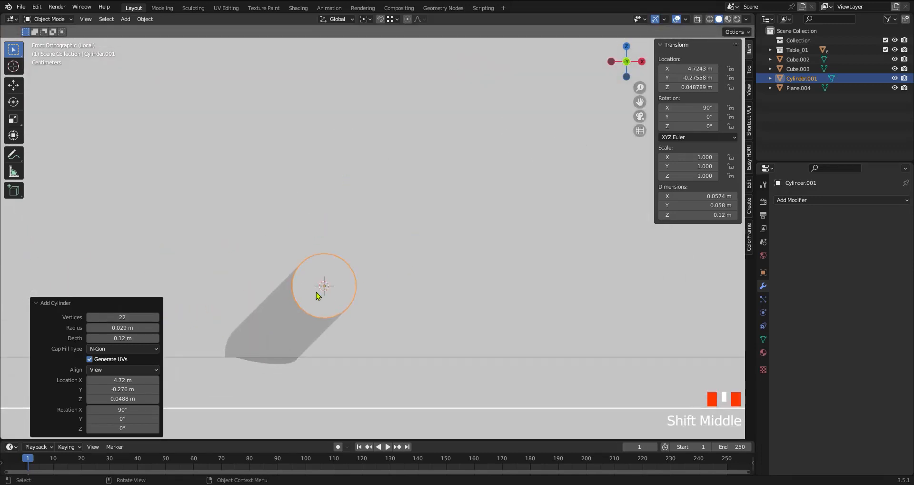
middle_click_drag(361, 300, 352, 277, "ctrl")
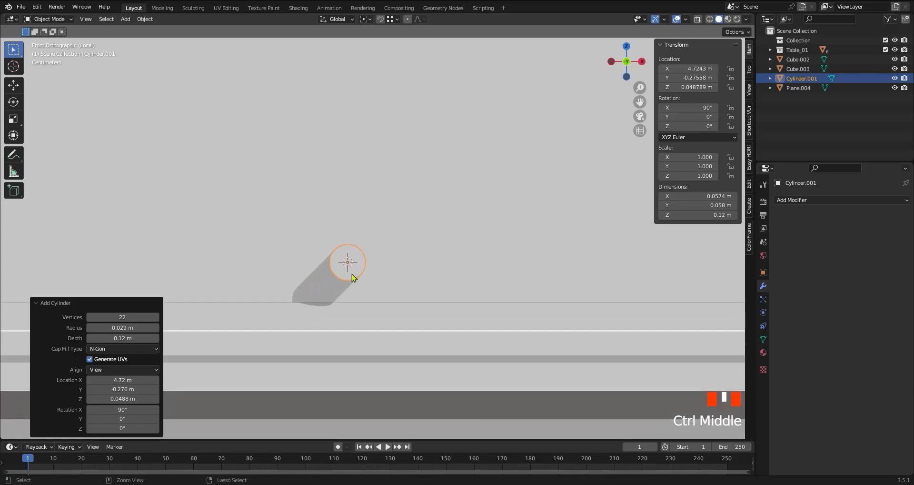
left_click_drag(128, 328, 435, 236, "shift")
middle_click_drag(436, 236, 359, 282, "ctrl")
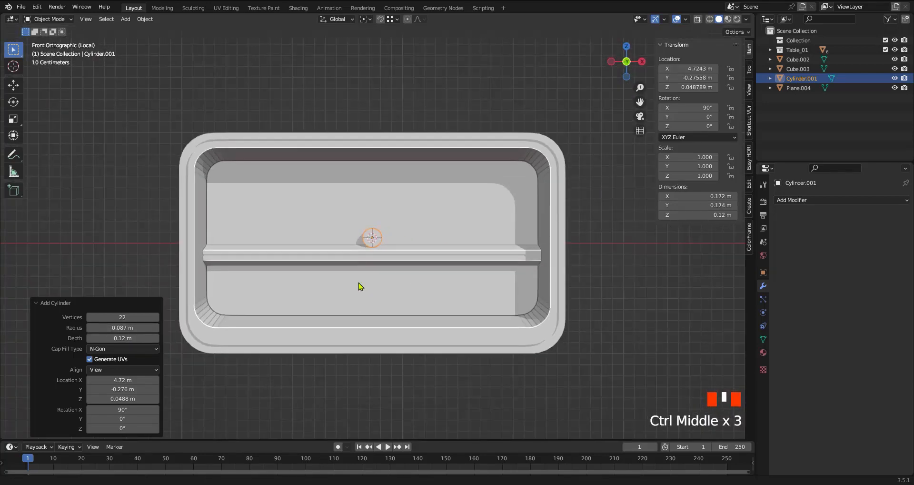
left_click_drag(117, 328, 370, 201, "shift")
key("g")
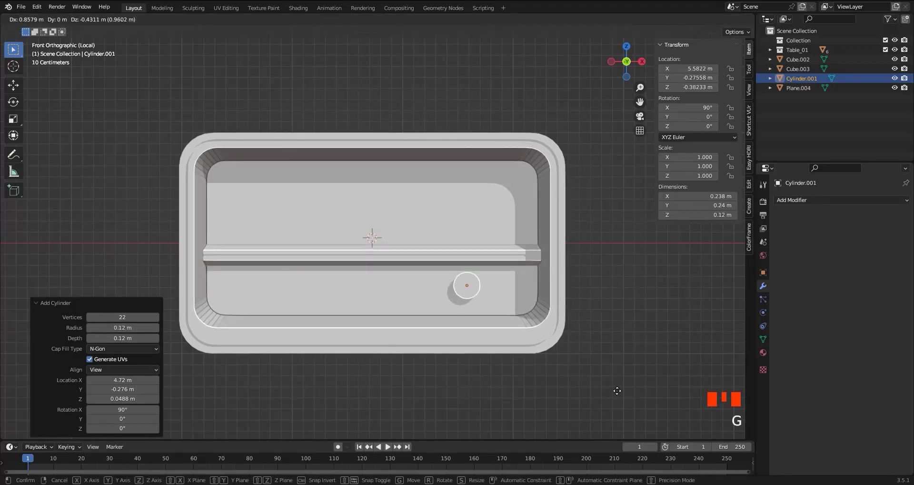
left_click(569, 391)
Step: Shorten the cabinet body and shelf together by moving their right-end geometry about 0.3 m inward along X in wireframe shading
left_click(522, 345)
left_click(519, 261, "shift")
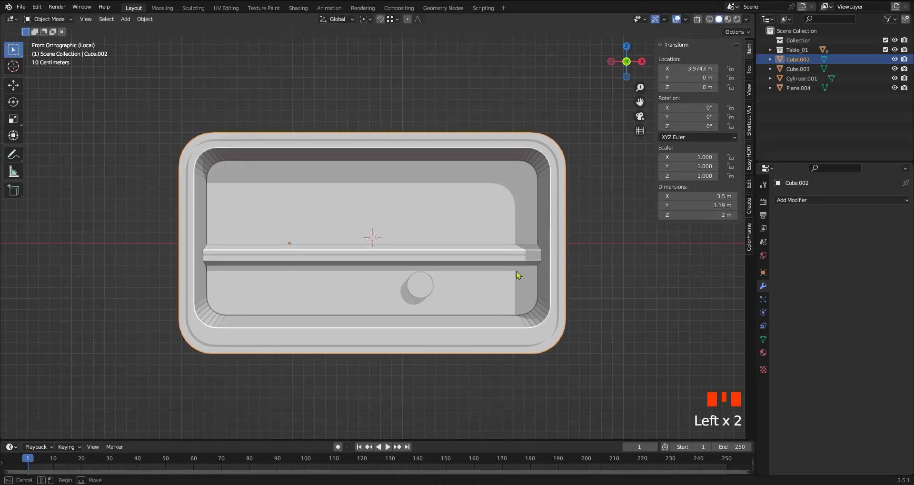
key("Tab")
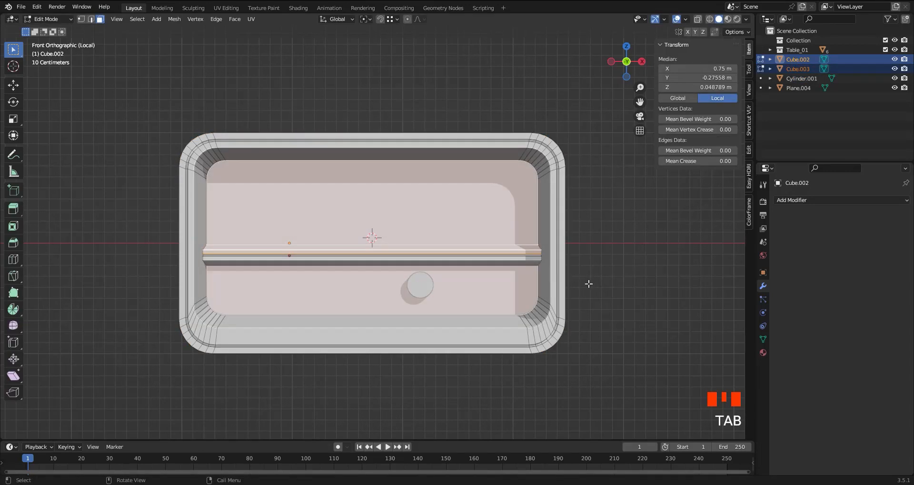
key("z")
left_click_drag(596, 141, 493, 412)
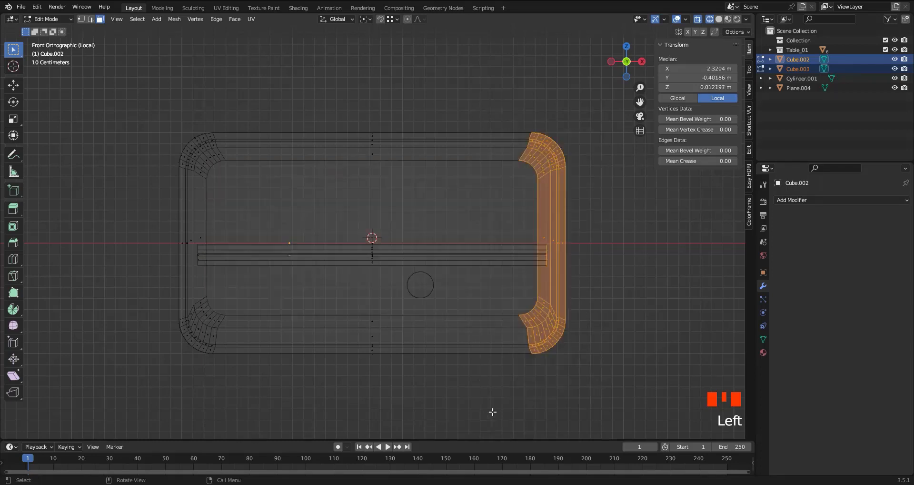
key("g")
key("x")
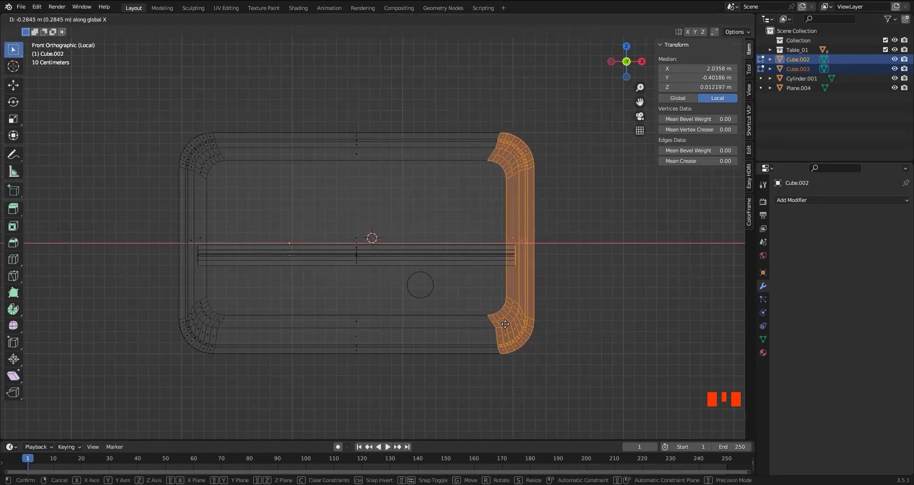
left_click(505, 324)
key("Tab")
Step: Return to solid shading and move the cylinder 0.2673 m along X and about 0.03 m up, toward the lower compartment's right end
left_click(430, 294)
key("z")
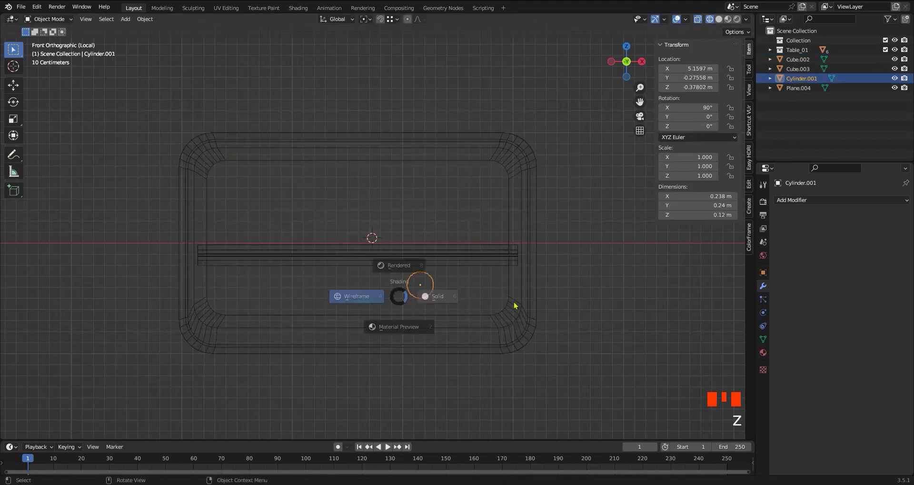
left_click(515, 305)
key("g")
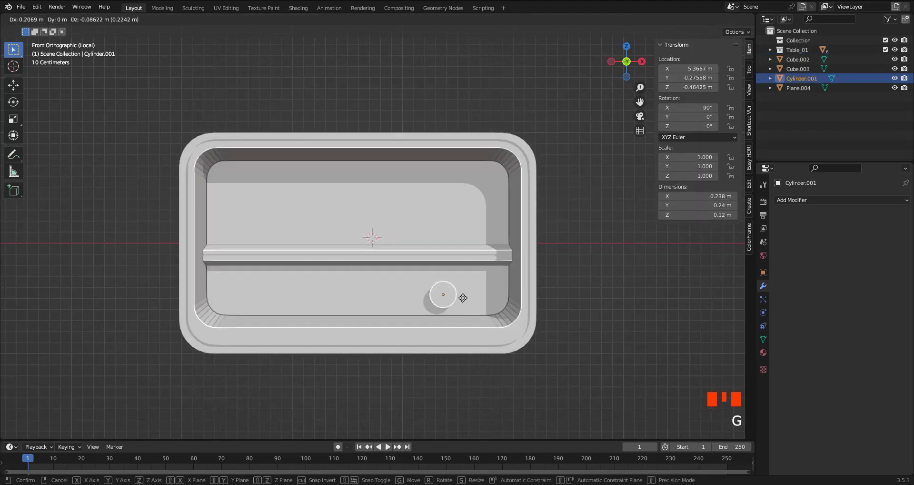
left_click(470, 286)
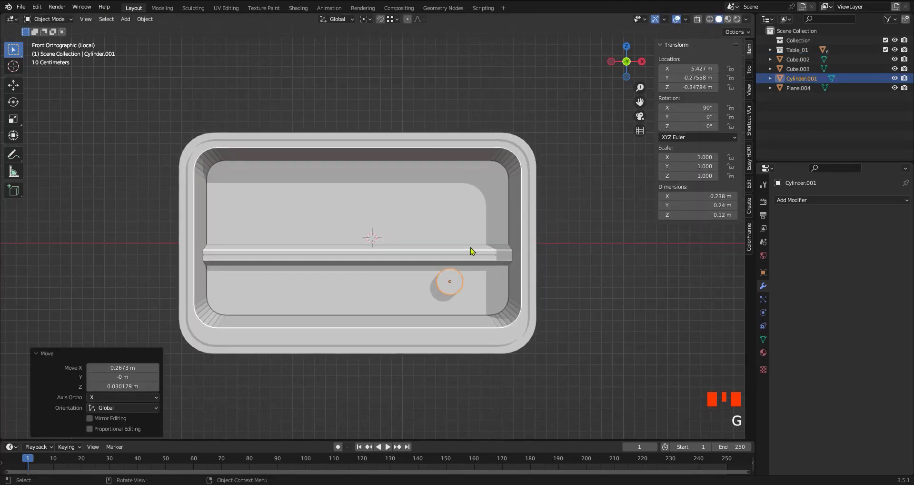
Step: Raise the shelf slightly along Z and nudge the cylinder down to a Z location of about -0.356 m
left_click(466, 253)
key("g")
key("z")
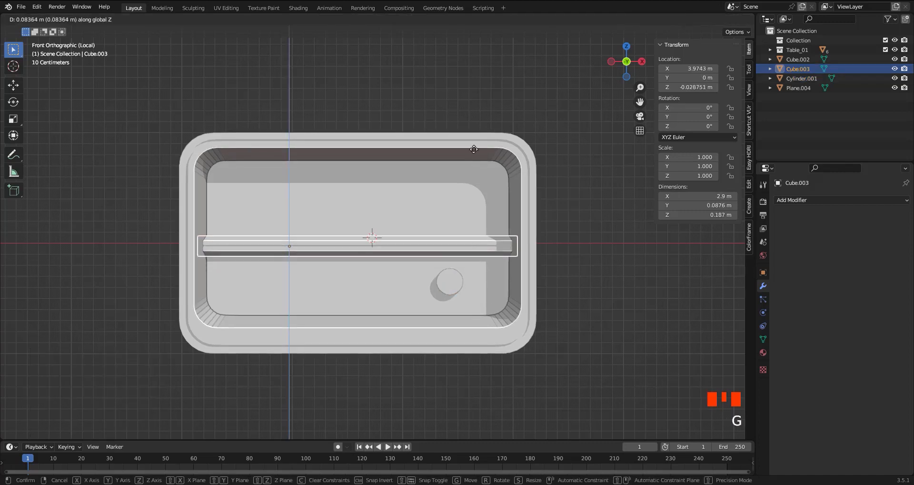
left_click(472, 203)
left_click(459, 290)
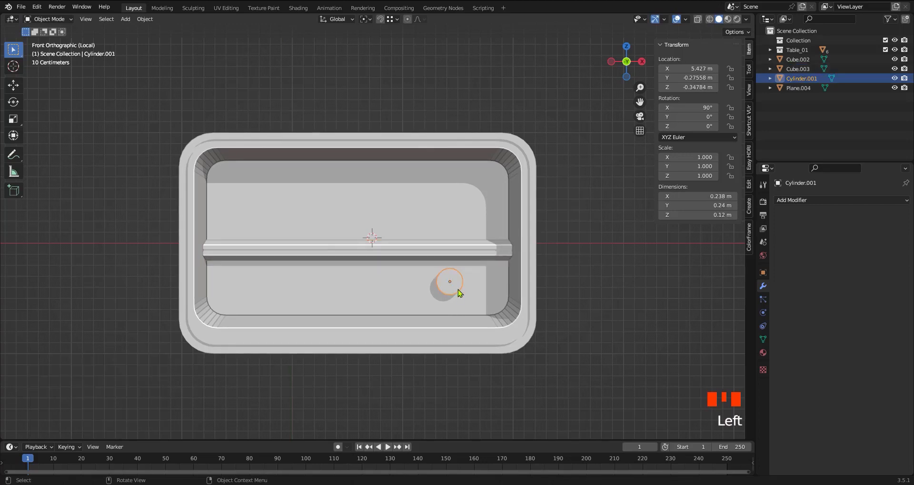
key("g")
left_click(466, 295)
Step: Enter Edit Mode on the cylinder and frame it closely in an angled perspective view
key("Tab")
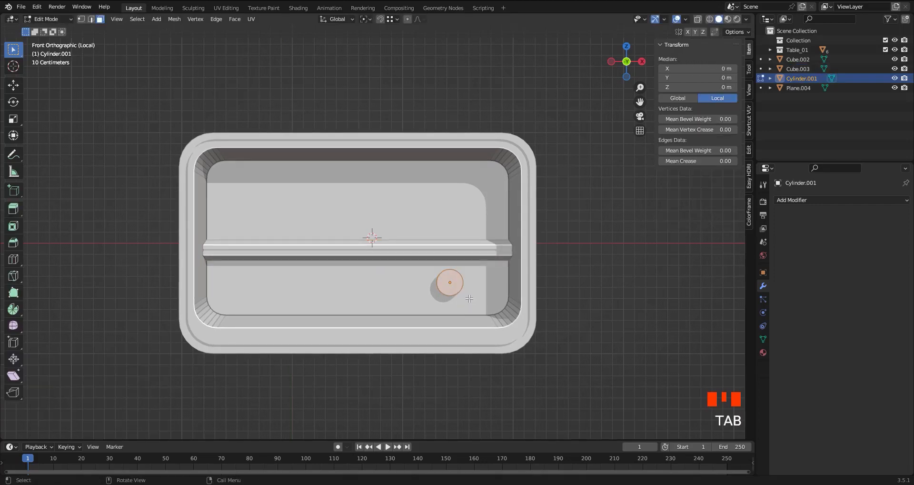
middle_click_drag(447, 291, 409, 286)
key("KP_Decimal")
scroll(433, 299, "down", 3, "ctrl")
key("s")
key("shift+z")
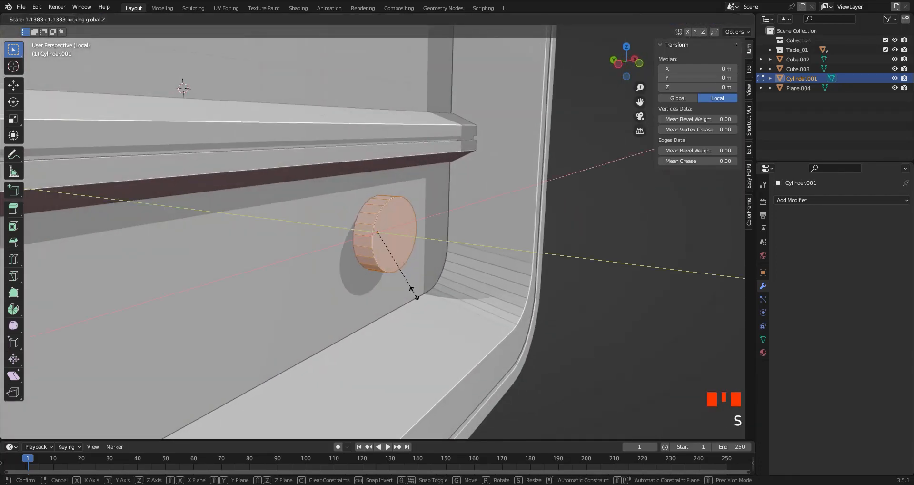
key("shift+x")
key("shift+z")
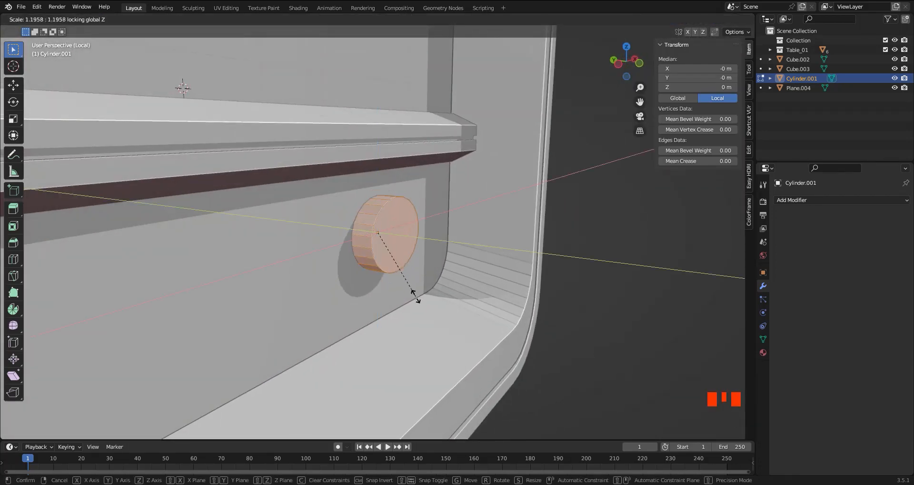
key("shift+y")
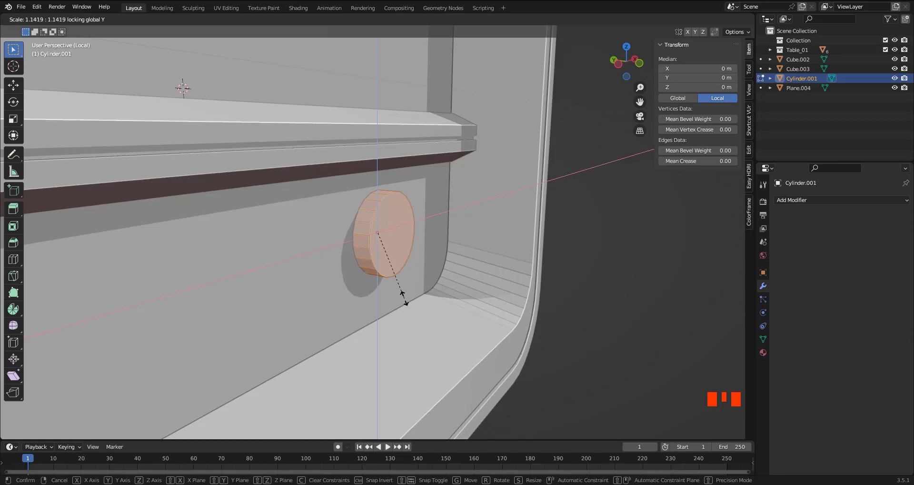
key("shift+y")
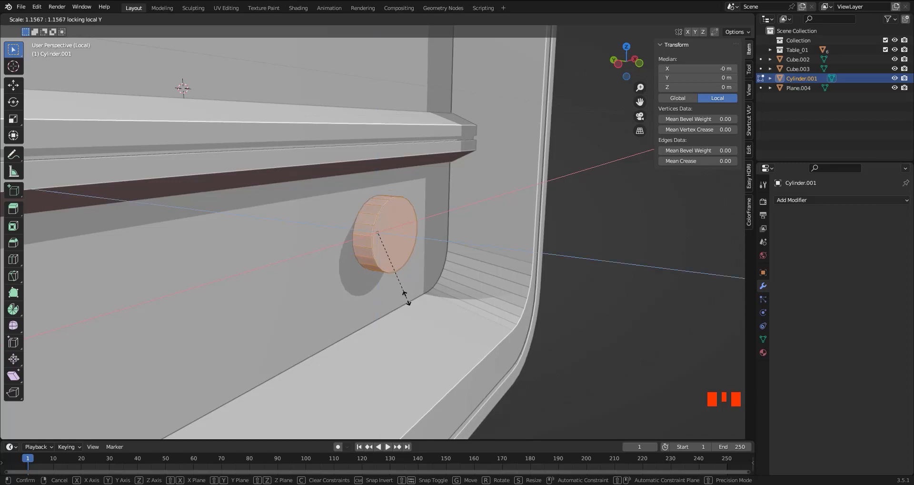
right_click(414, 300)
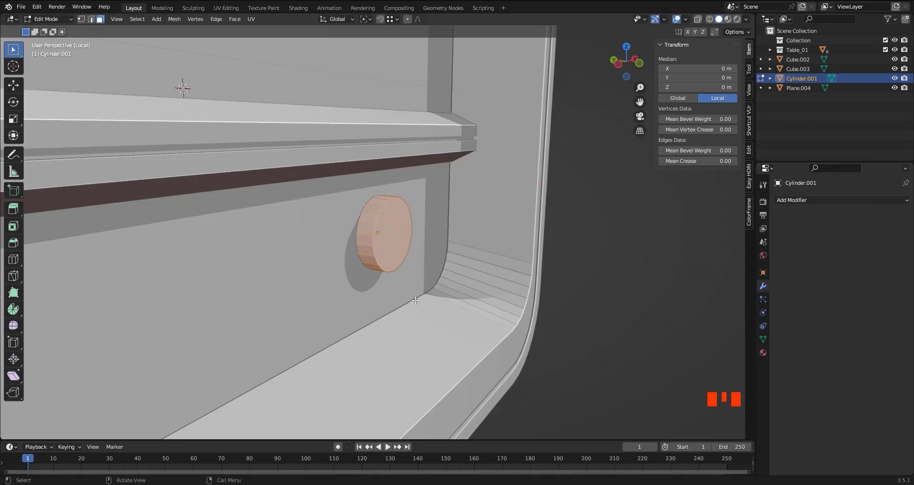
key("s")
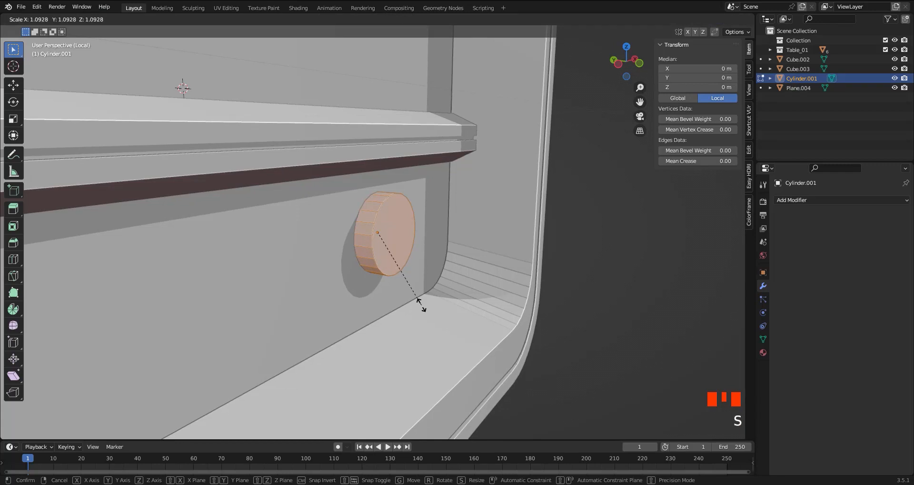
key("shift+y")
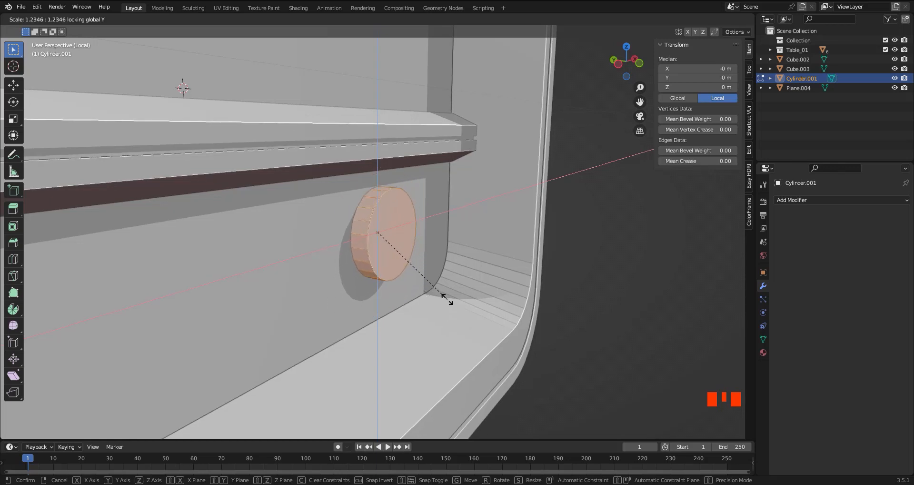
right_click(448, 319)
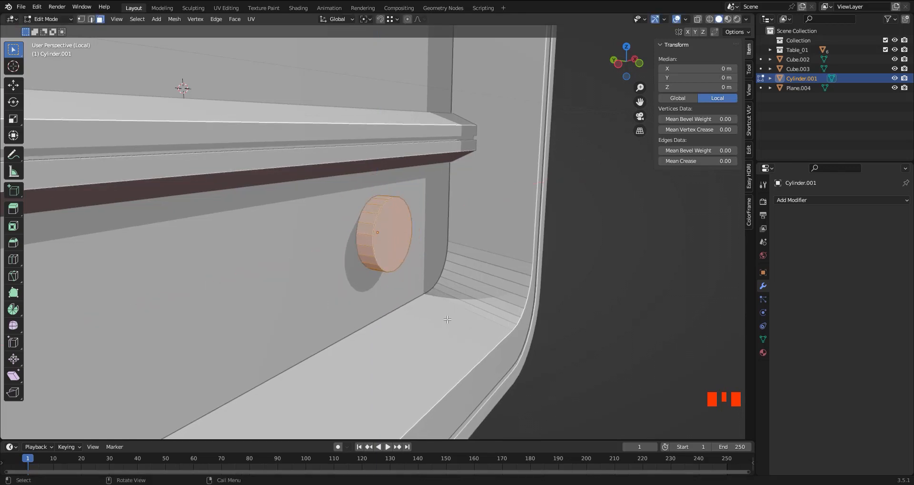
Step: Scale the cylinder's mesh by 1.054 on all axes except Y, and move it -0.08596 m along Y
key("s")
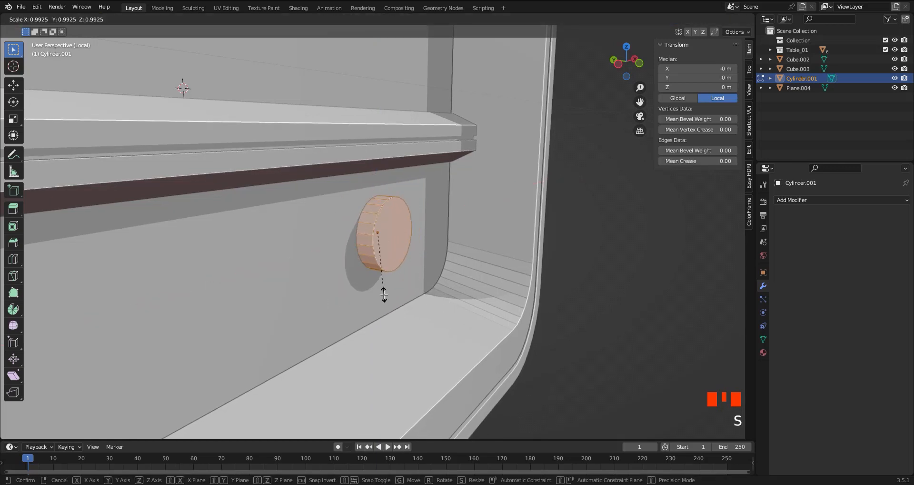
key("shift+y")
left_click(384, 298)
middle_click_drag(385, 298, 404, 294)
key("g")
key("y")
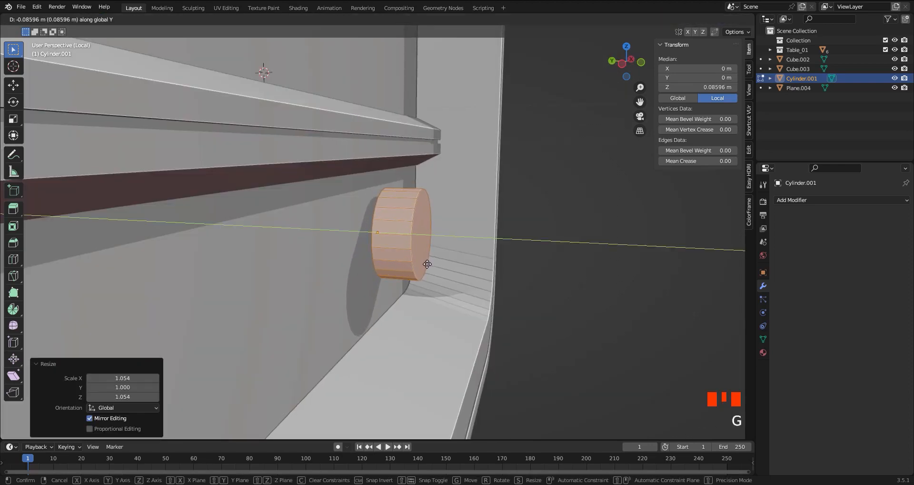
left_click(427, 264)
Step: In wireframe shading, select the cylinder's rear cap face and extrude it about 0.087 m toward the cabinet's back wall
middle_click_drag(427, 264, 477, 245, "ctrl")
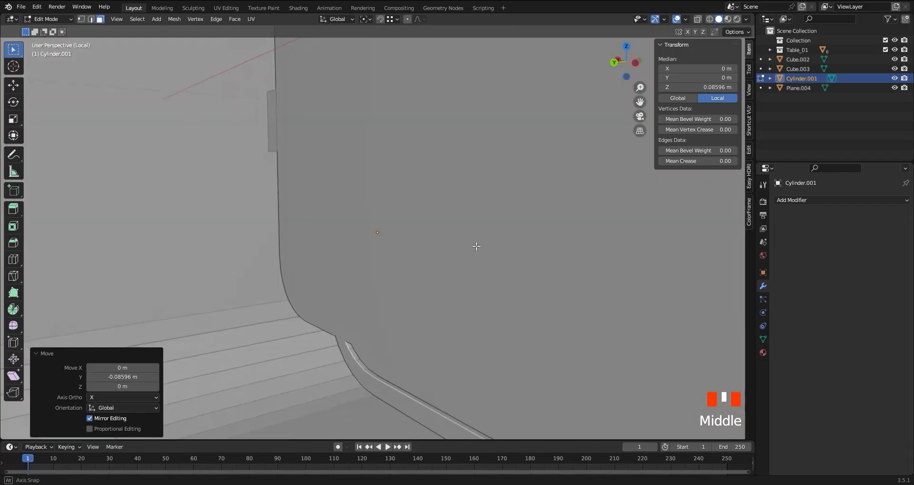
key("shift+z")
left_click(398, 232)
middle_click_drag(384, 246, 453, 280)
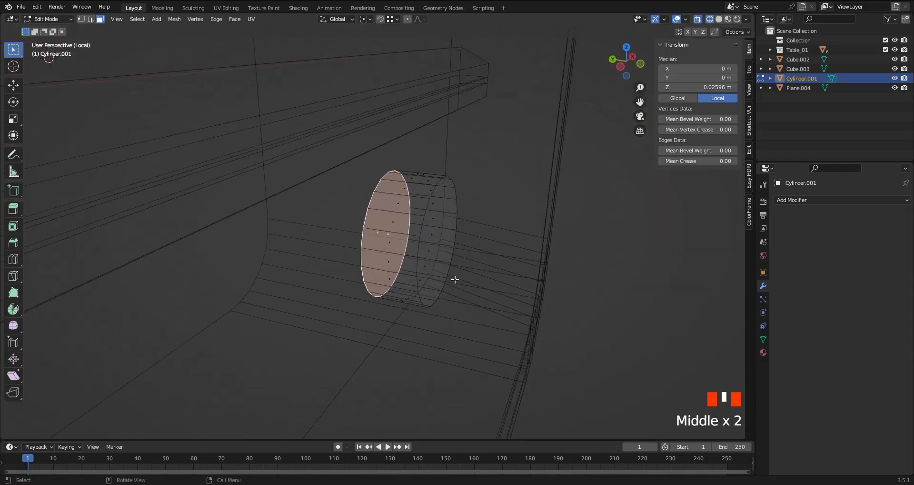
key("e")
left_click(366, 263)
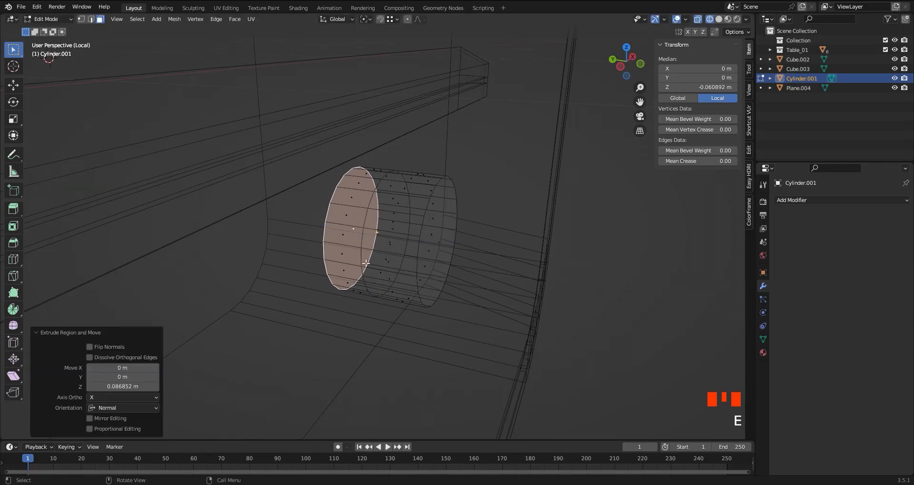
Step: Extrude the rear ring of side faces 0.0515 m along their normals to form a flange, and return to Object Mode in solid shading
left_click(345, 224, "alt")
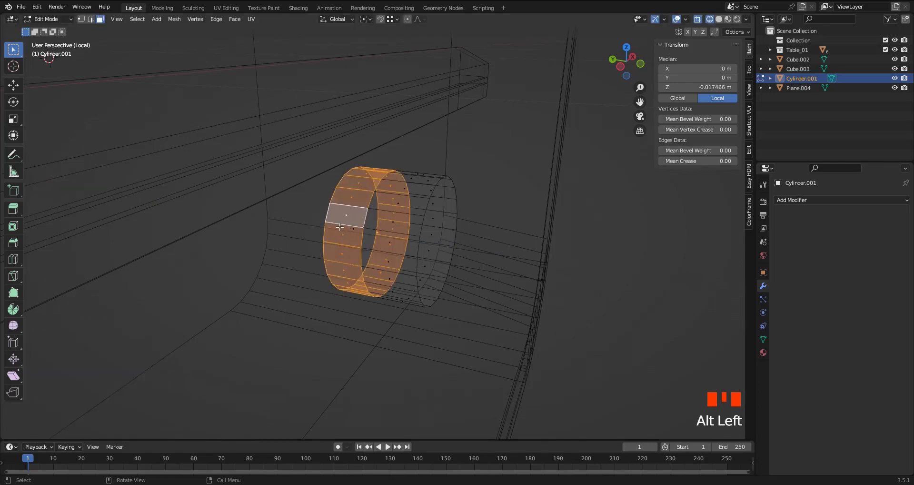
key("alt+e")
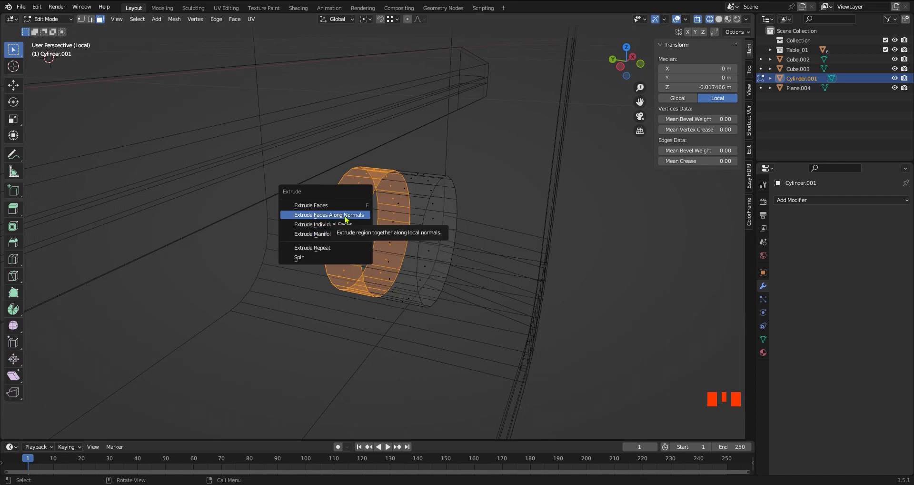
left_click(345, 215)
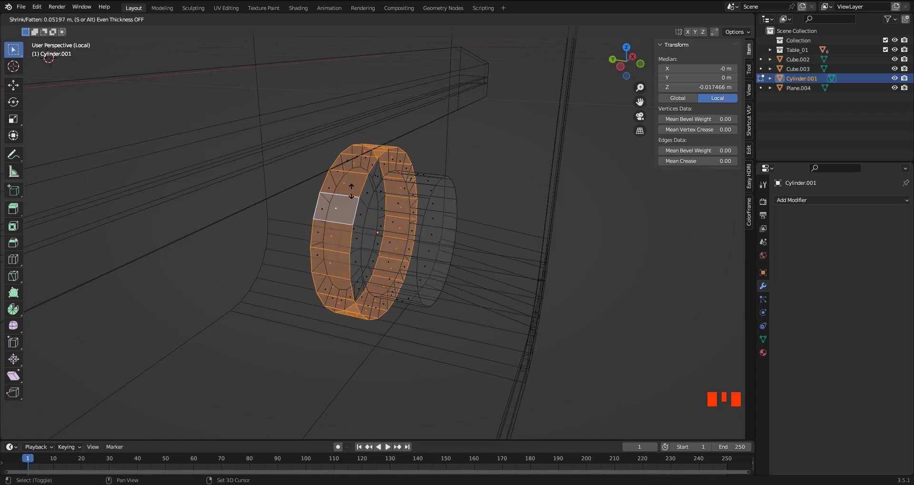
left_click(349, 223)
key("z")
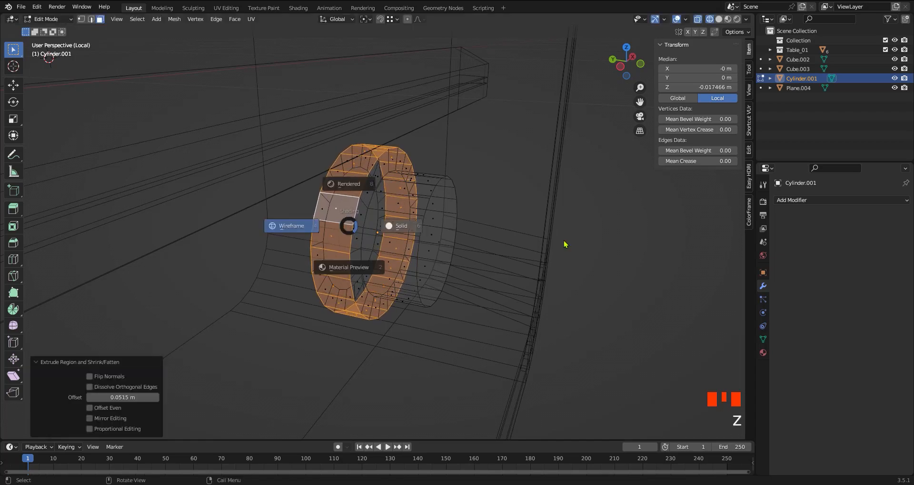
left_click(564, 244)
mouse_move(564, 245)
middle_mouse_down()
mouse_move(429, 246)
mouse_move(398, 290)
mouse_move(343, 273)
mouse_move(375, 269)
mouse_move(369, 263)
mouse_move(400, 213)
mouse_move(428, 246)
mouse_move(531, 237)
middle_mouse_up()
key("Tab")
Step: Add a Bevel modifier to the knob with an amount of 0.006 m and 1 segment
left_click(810, 200)
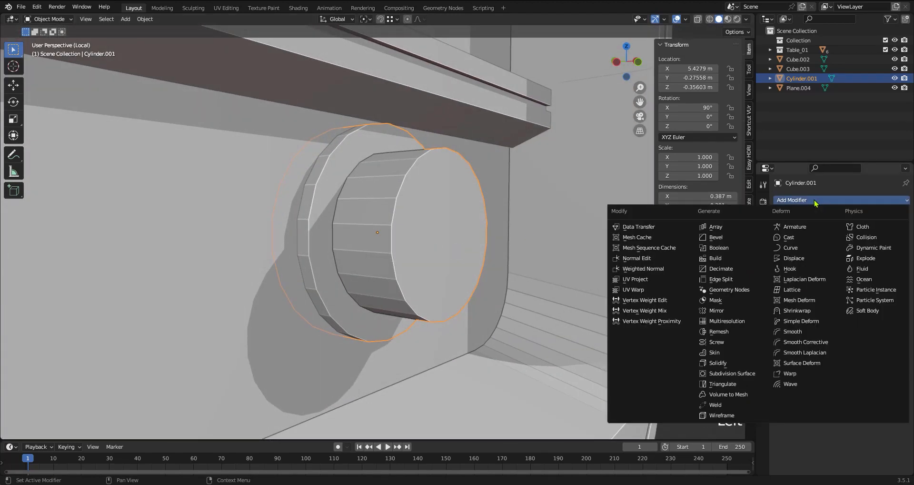
left_click(717, 237)
mouse_move(862, 274)
left_mouse_down("shift")
mouse_move(838, 274)
mouse_move(861, 273)
left_mouse_up("shift")
left_click(893, 286)
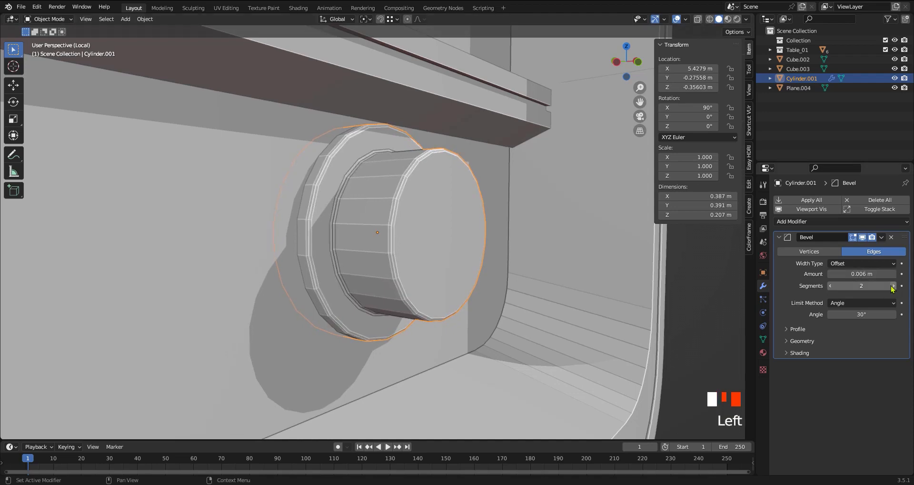
middle_click_drag(323, 228, 290, 274, "ctrl")
middle_click_drag(412, 255, 374, 260)
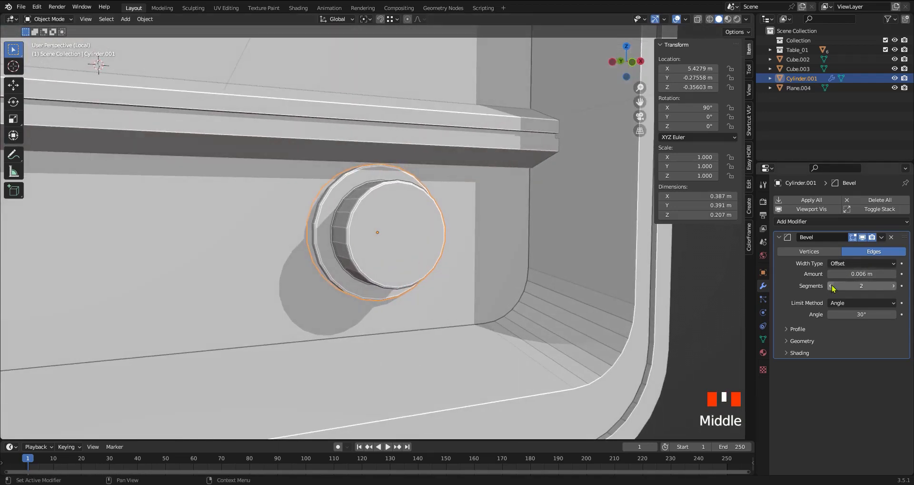
left_click(832, 286)
Step: Move the knob -0.01541 m along Y, away from the cabinet's back wall
middle_click_drag(503, 270, 474, 314, "ctrl")
middle_click_drag(384, 262, 362, 299, "ctrl")
middle_click_drag(359, 261, 384, 280)
key("g")
key("y")
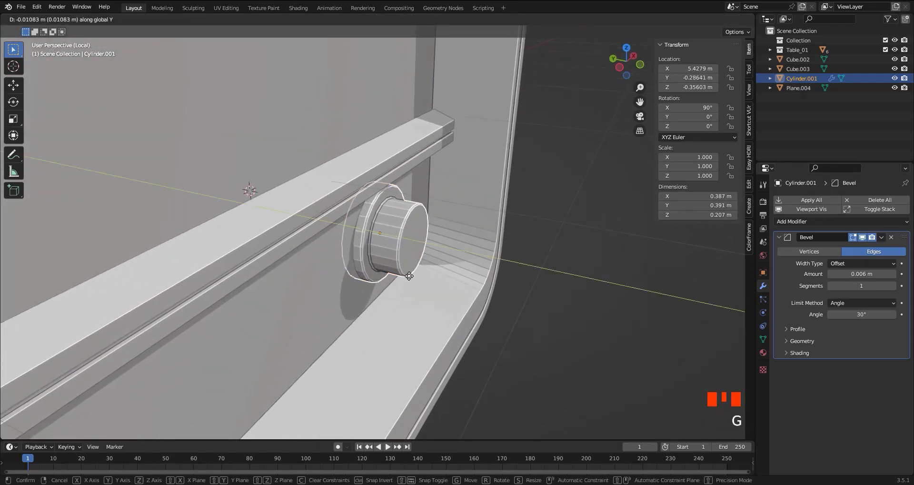
left_click(416, 272)
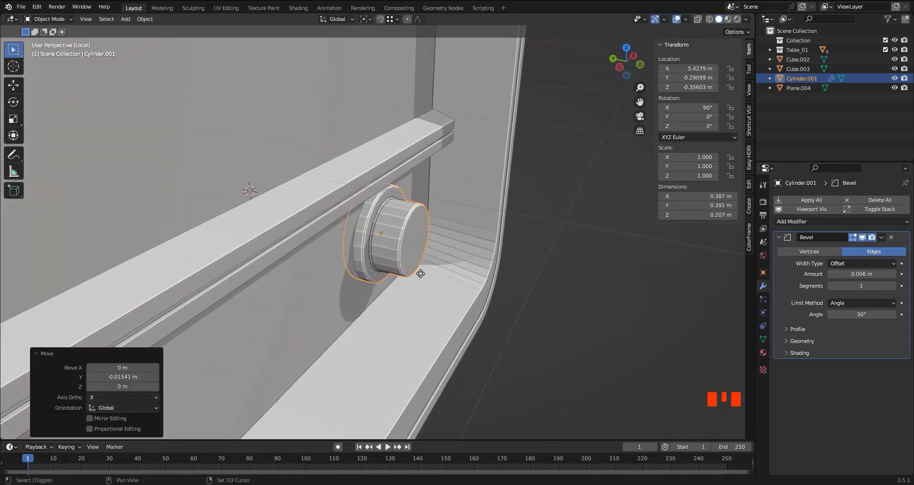
Step: In the front view, duplicate the knob and place the copy -1.6845 m along X at the lower compartment's other end
middle_click_drag(416, 272, 326, 284, "ctrl")
key("KP_1")
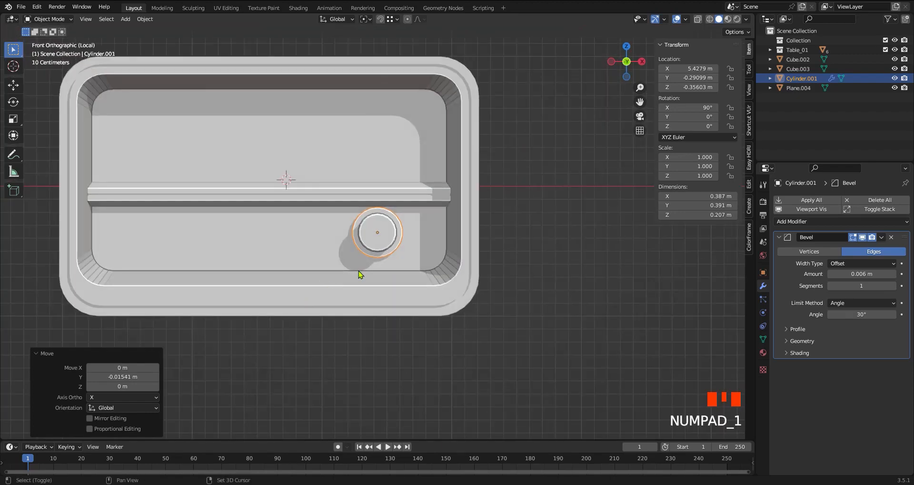
key("shift+d")
key("x")
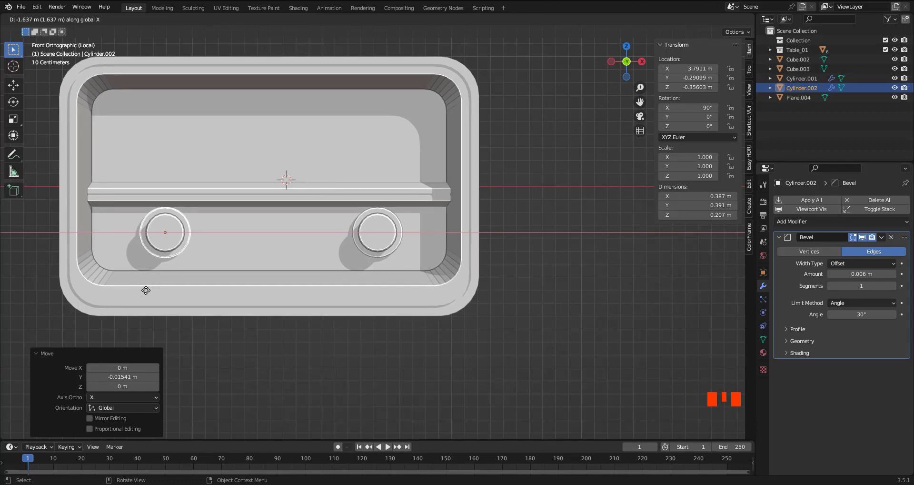
left_click(137, 288)
scroll(244, 275, "up", 2)
middle_click_drag(244, 276, 362, 255, "shift")
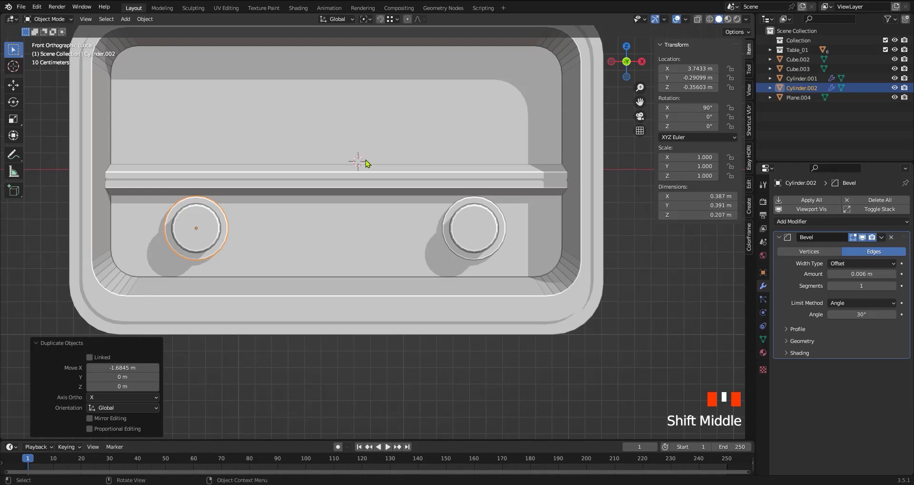
Step: Snap the 3D cursor to the centre of the cabinet's back wall face, and return to Object Mode
left_click(367, 217)
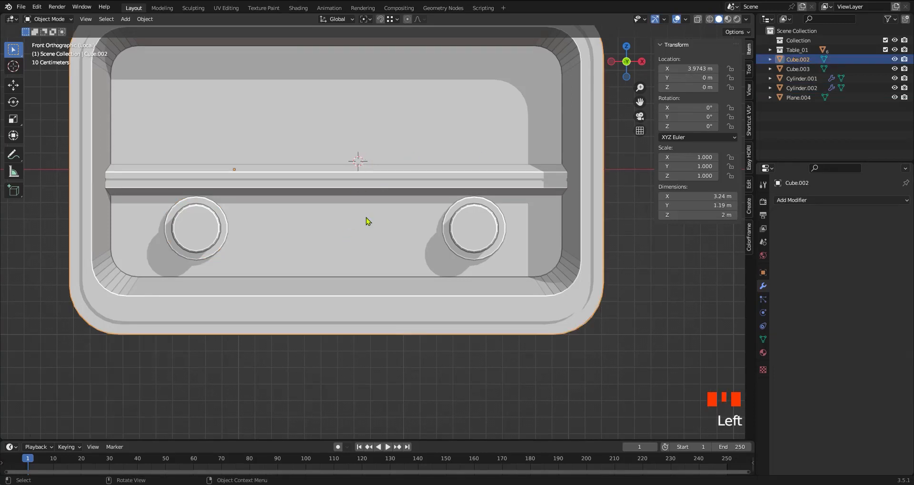
key("Tab")
left_click(332, 223)
key("shift+s")
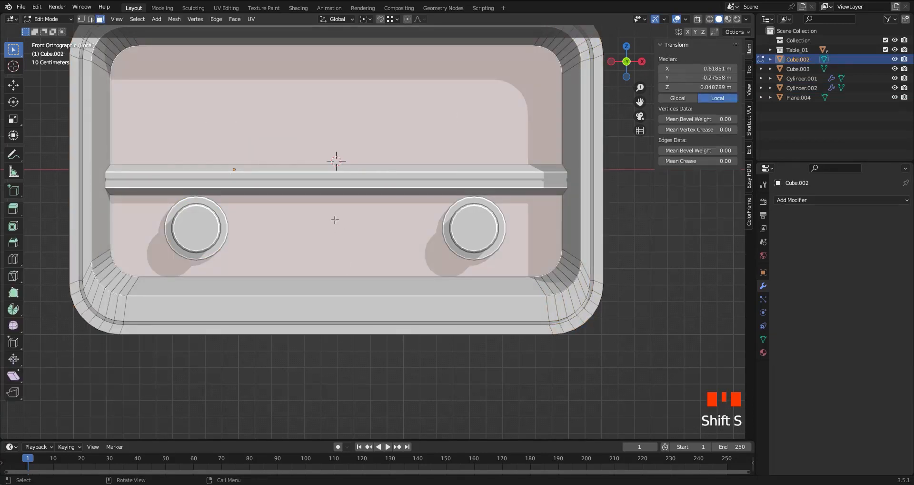
key("Tab")
Step: Add a 0.4 m plane aligned to the view and lower it along Z to -0.38685 m, between the two knobs
key("shift+a")
mouse_move(336, 140)
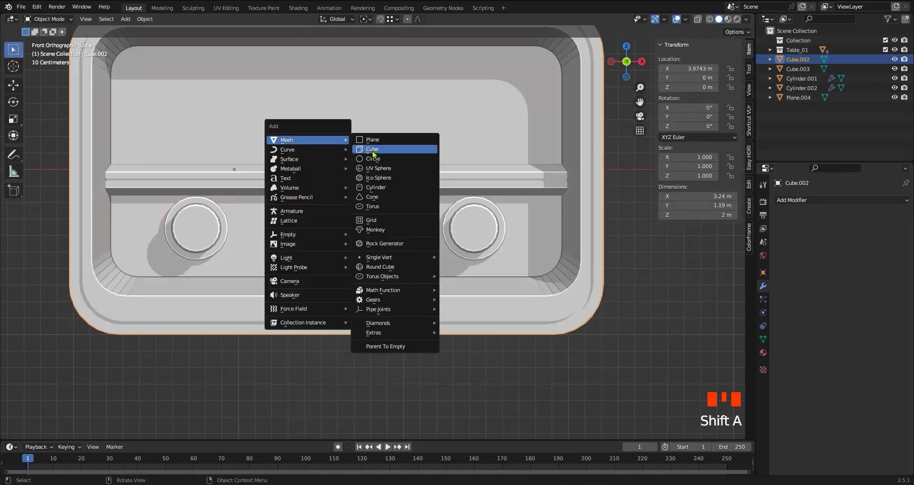
left_click(375, 142)
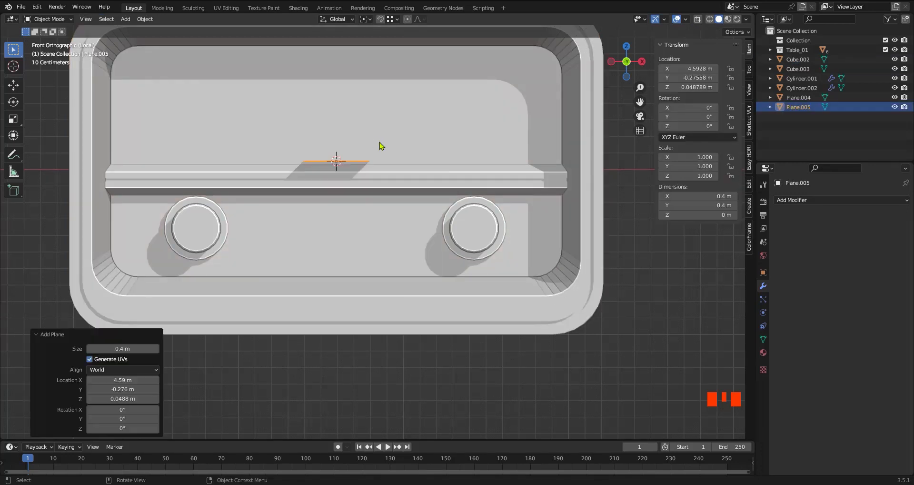
left_click(131, 372)
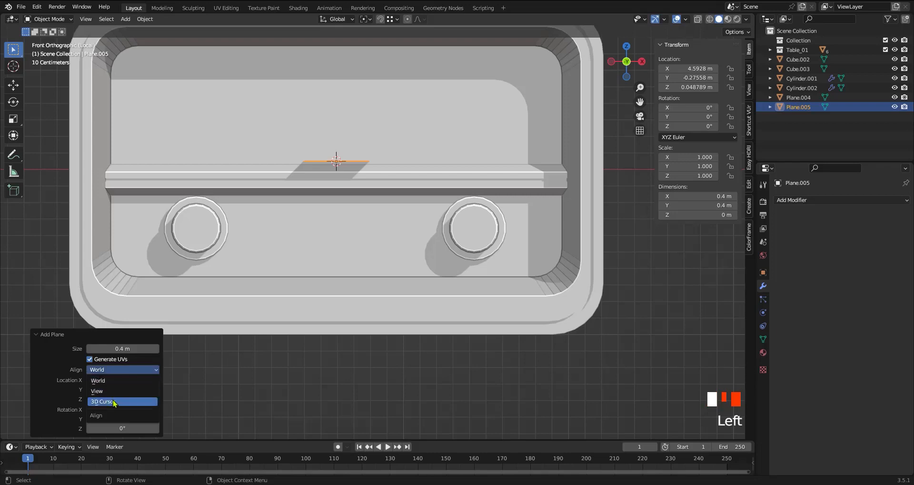
left_click(115, 389)
key("g")
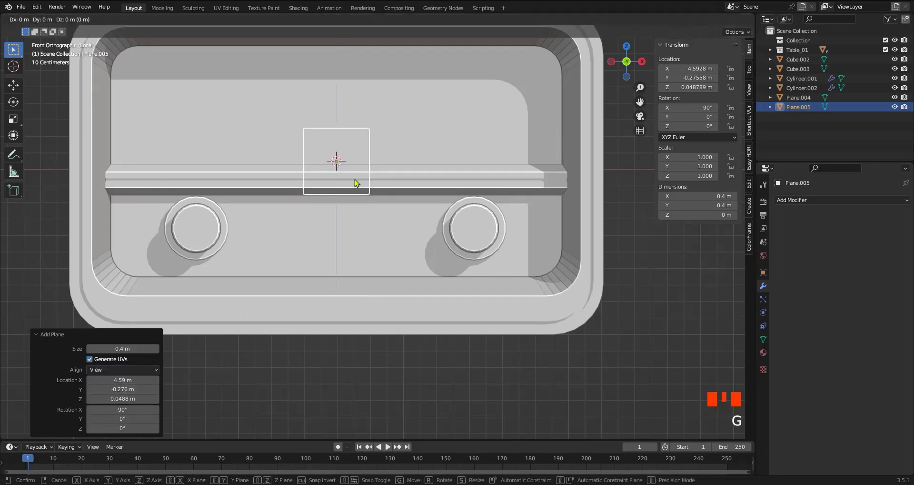
key("z")
left_click(341, 253)
Step: In Edit Mode, scale the plane by 2.786 along X and inset its face by 0.03733 m
key("Tab")
key("s")
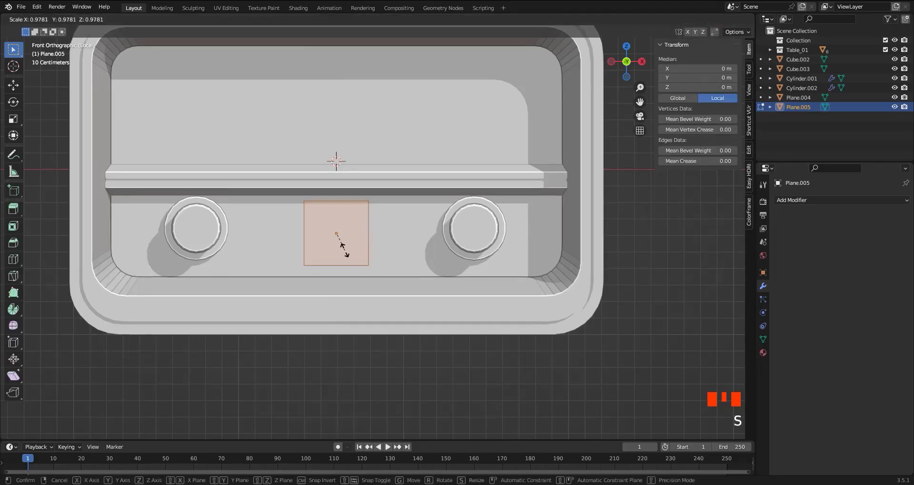
key("x")
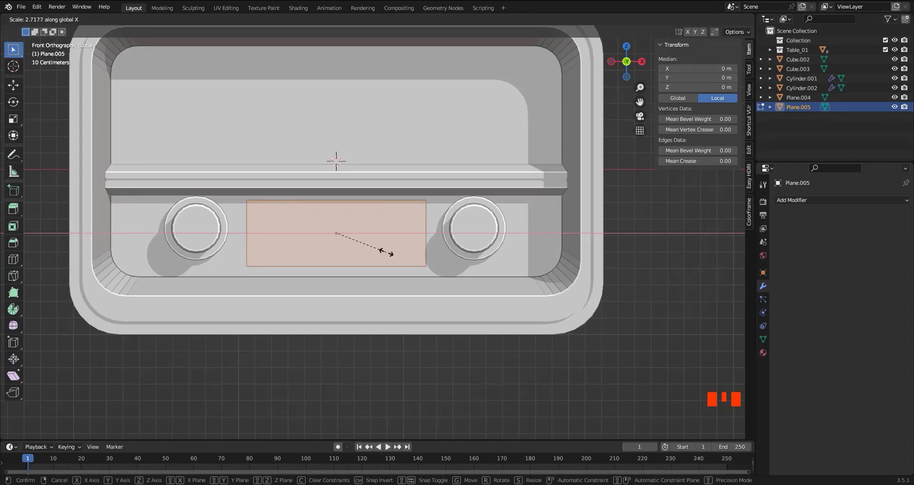
left_click(395, 254)
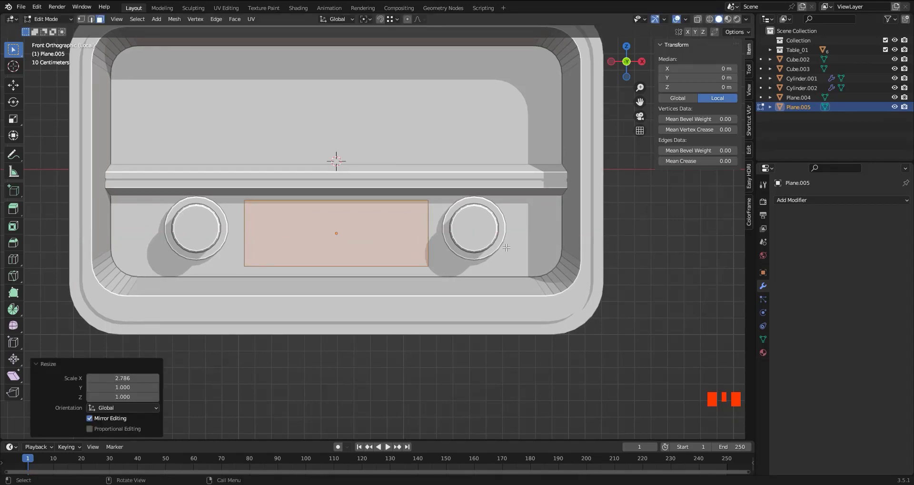
key("i")
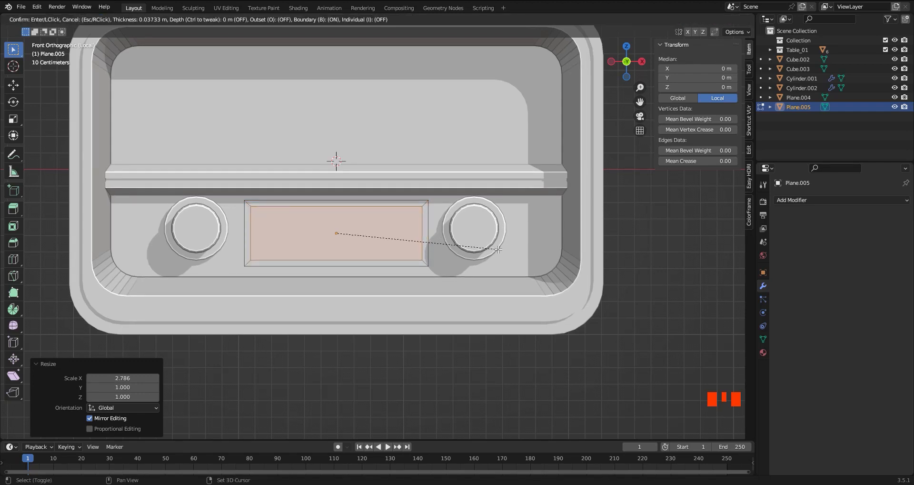
left_click(498, 249)
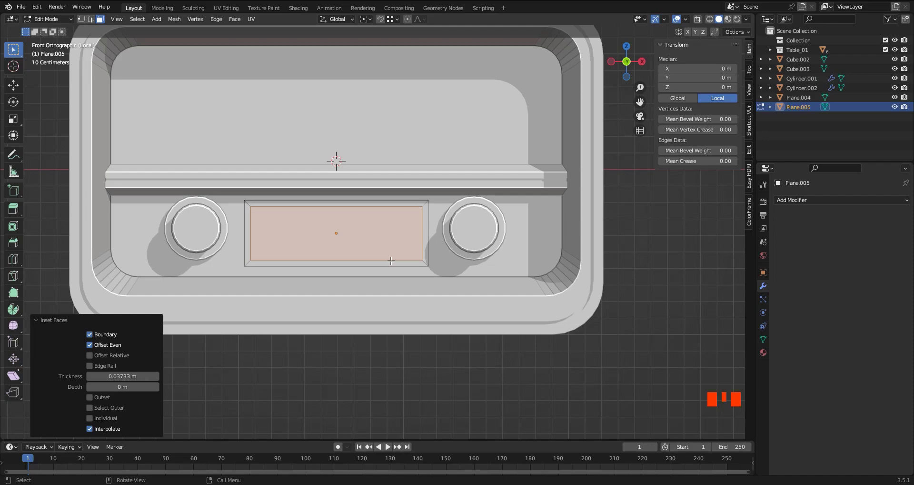
Step: Invert the selection to the border faces and extrude them about 0.0358 m outward into a raised frame
key("ctrl+i")
middle_click_drag(368, 307, 413, 289, "ctrl")
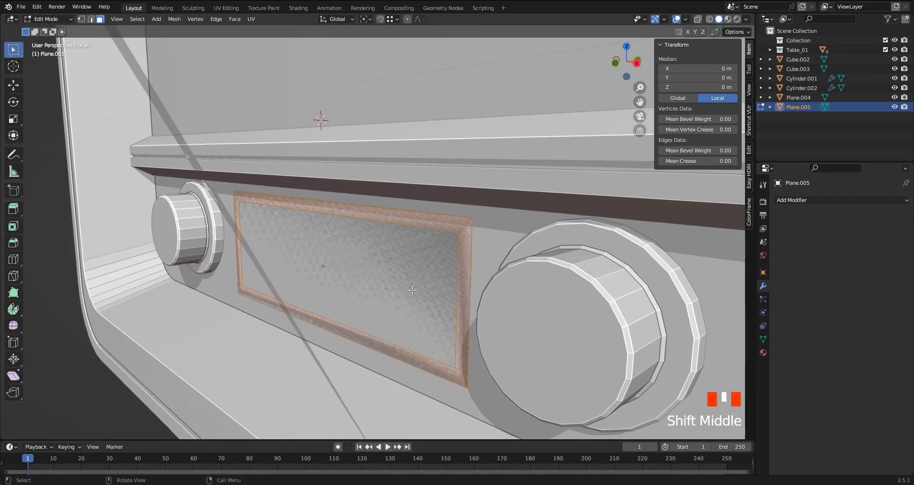
key("e")
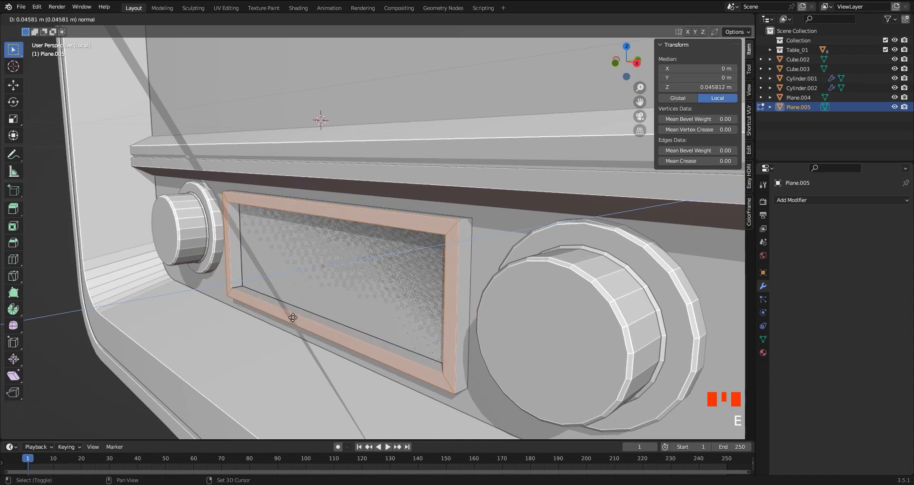
left_click(316, 310)
Step: Move the frame's inner face -0.007906 m along Y, and return to Object Mode
left_click(338, 282)
middle_click_drag(338, 282, 361, 291)
key("g")
key("y")
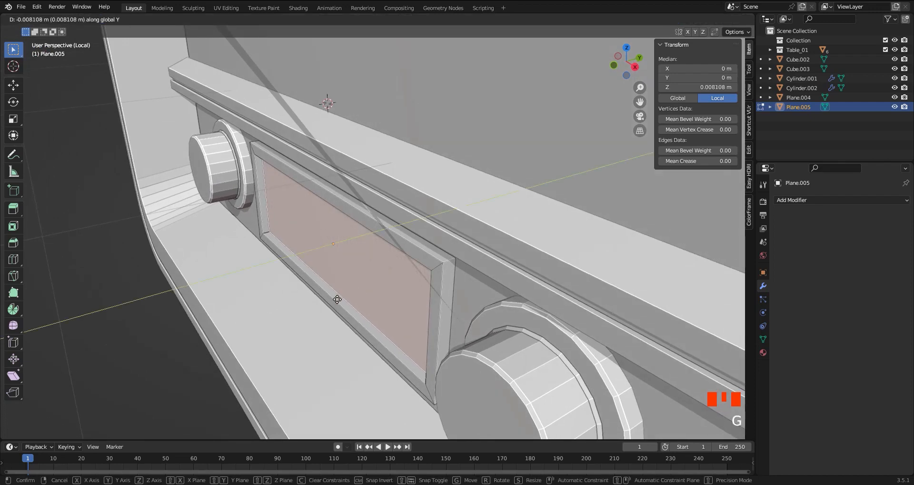
left_click(334, 293)
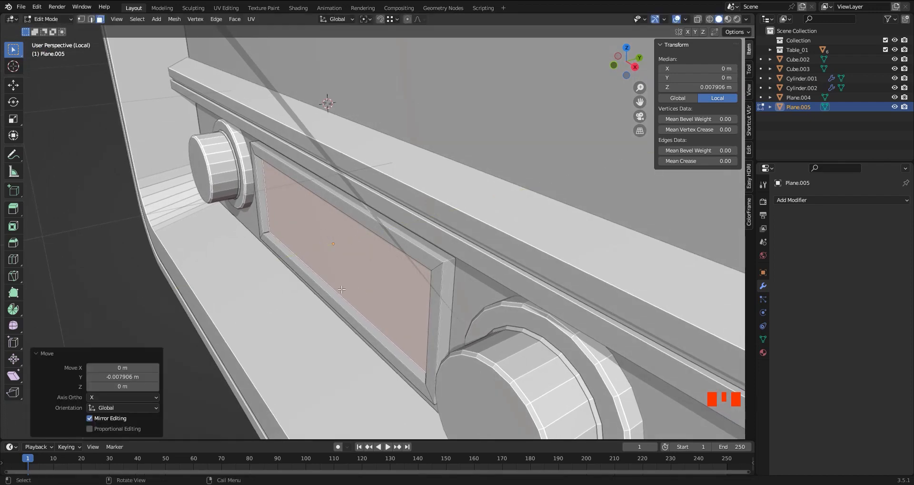
middle_click_drag(334, 293, 349, 281)
mouse_move(1, 231)
right_mouse_down()
mouse_move(444, 236)
mouse_move(1, 238)
right_mouse_up()
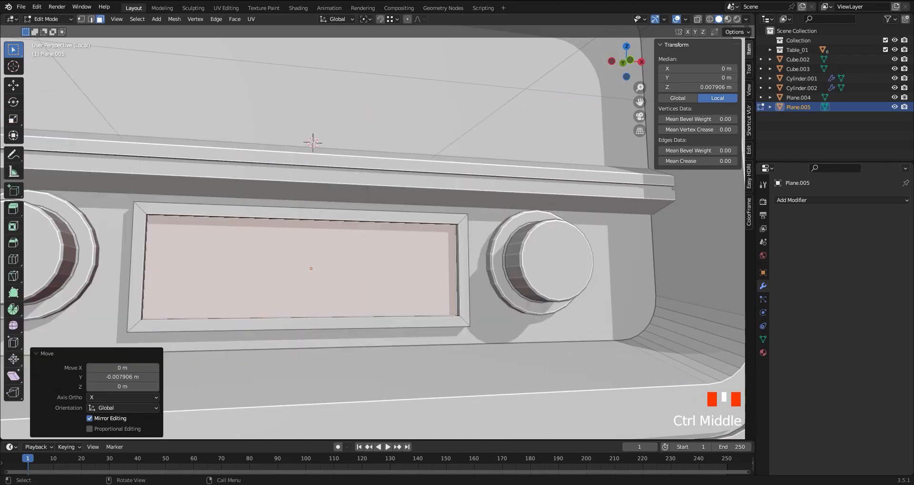
middle_click_drag(471, 325, 405, 271)
key("Tab")
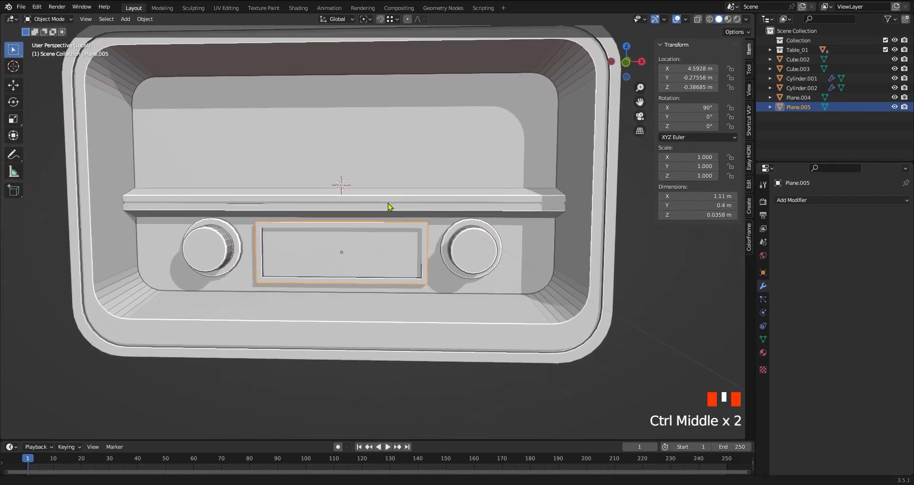
Step: Add a 2 m cube at the 3D cursor and scale it uniformly to 0.025
middle_click_drag(388, 203, 381, 242, "ctrl")
middle_click_drag(377, 218, 375, 295, "shift")
middle_click_drag(364, 329, 353, 286, "ctrl")
middle_click_drag(340, 292, 344, 288)
key("shift+a")
mouse_move(349, 228)
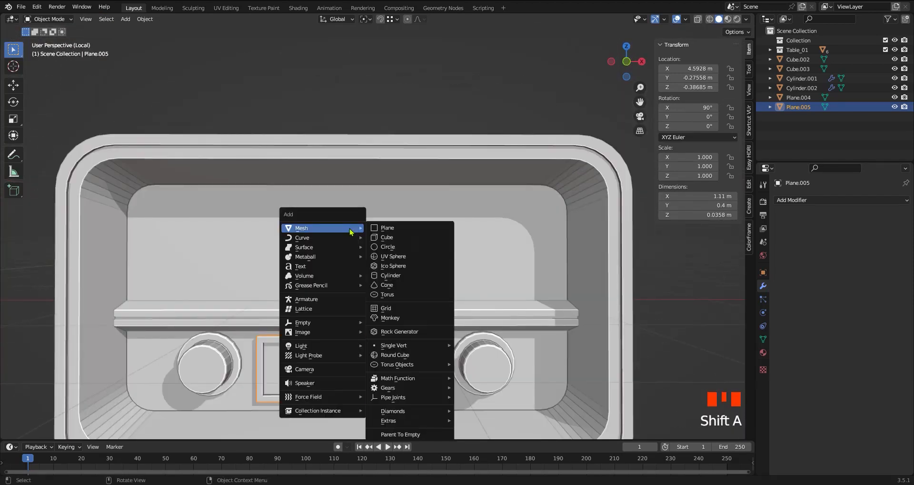
left_click(389, 238)
key("s")
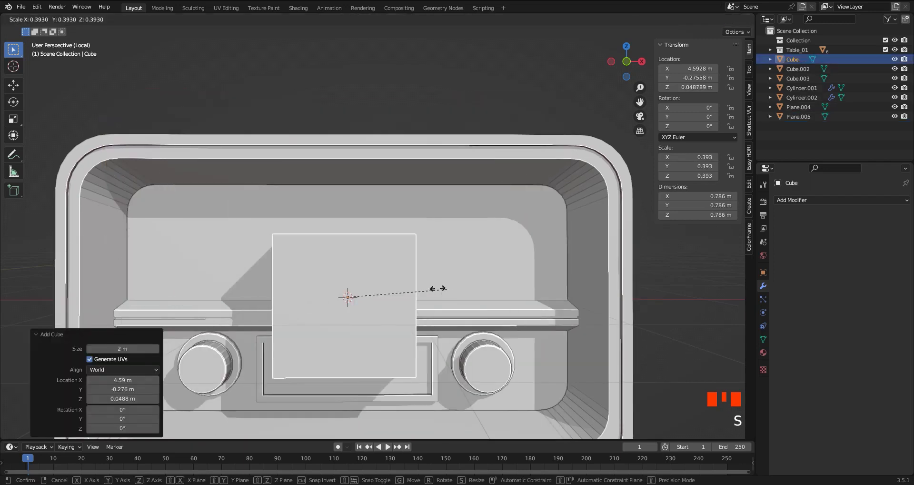
left_click(350, 298)
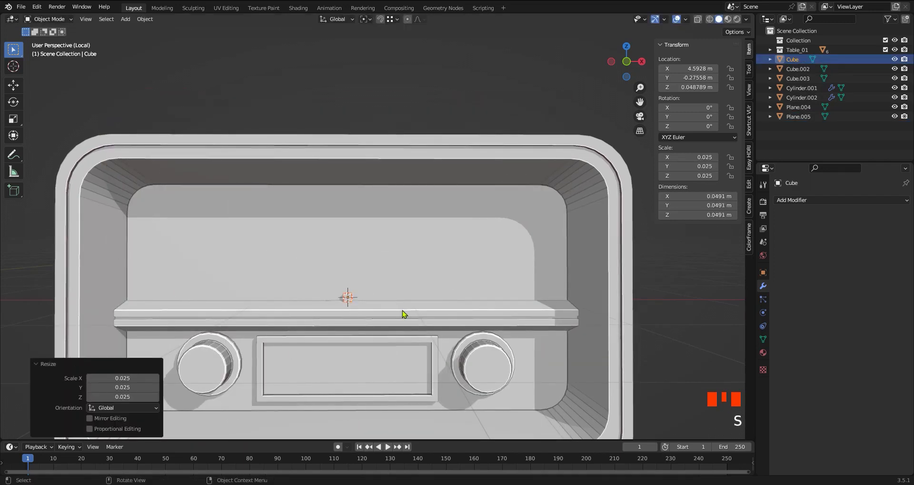
Step: Stretch the small cube by 57.454 along X into a bar and raise it along Z to 0.14012 m, above the shelf
key("s")
key("x")
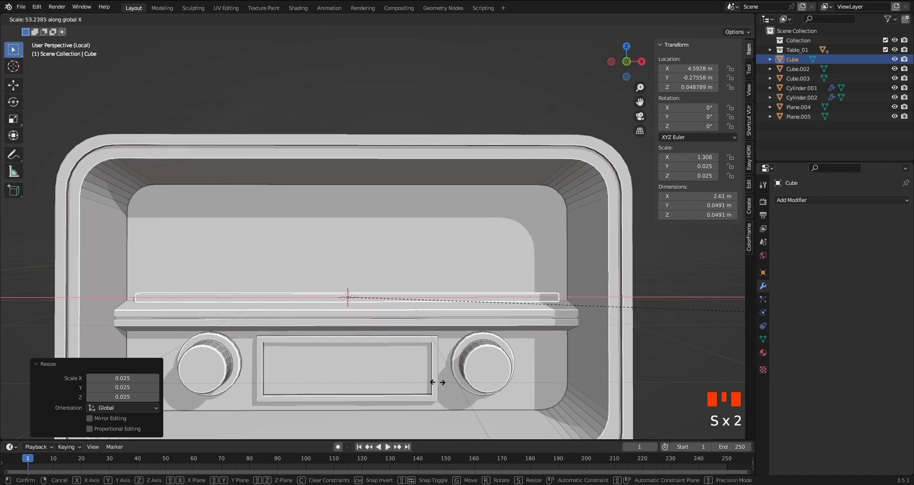
left_click(628, 385)
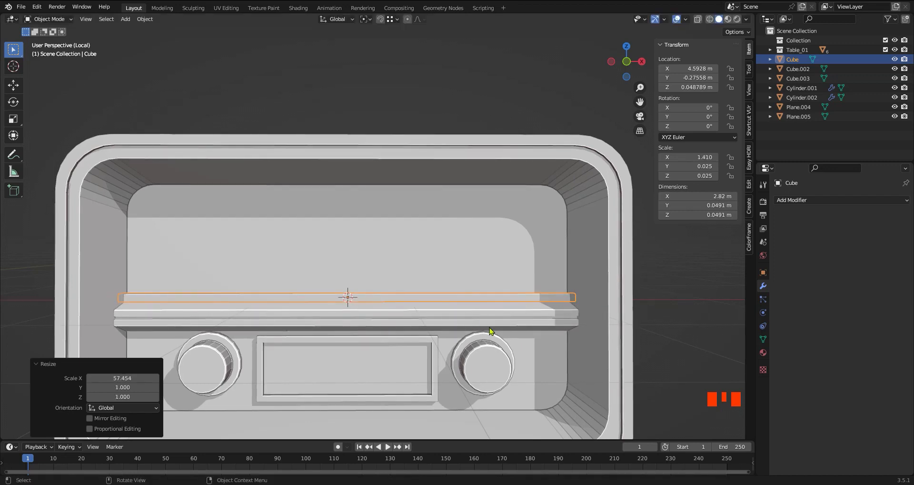
key("g")
key("z")
left_click(498, 312)
Step: Scale the bar by 1.275 along Y, and shrink it uniformly by 0.620
middle_click_drag(500, 313, 450, 316)
key("s")
key("y")
left_click(474, 308)
key("s")
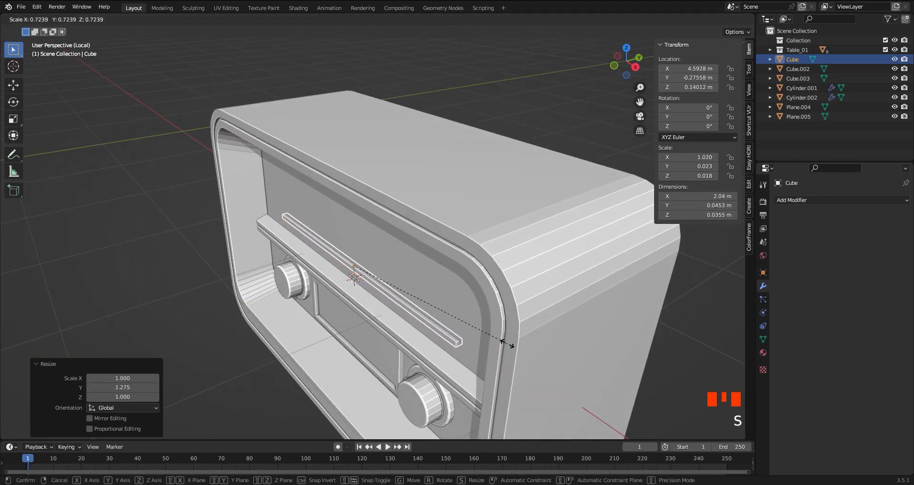
left_click(485, 337)
Step: Stretch the bar by 1.647 along X to span the cabinet opening, and move it -0.054553 m along Y
key("s")
key("x")
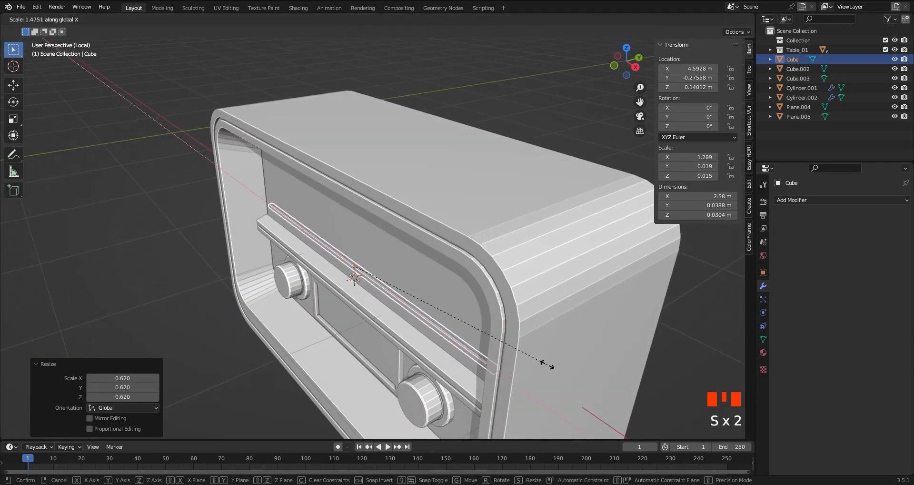
left_click(743, 415)
key("g")
key("y")
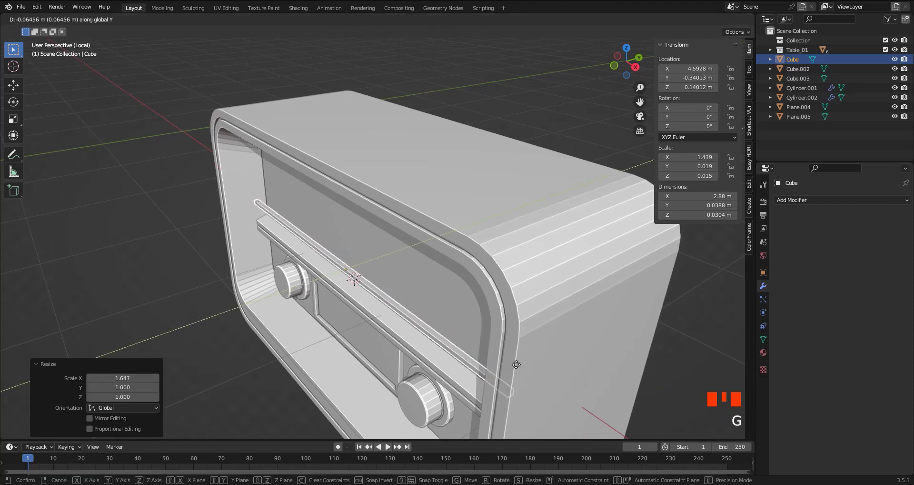
left_click(447, 350)
Step: Add an Array modifier to the bar with relative offset factors of 0 in X and 3 in Y
middle_click_drag(411, 351, 471, 345)
left_click(827, 202)
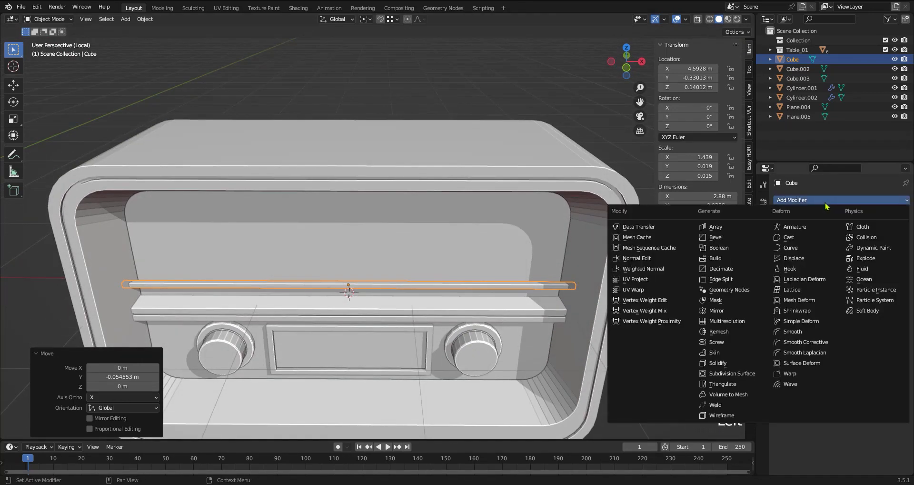
left_click(716, 228)
left_click(861, 301)
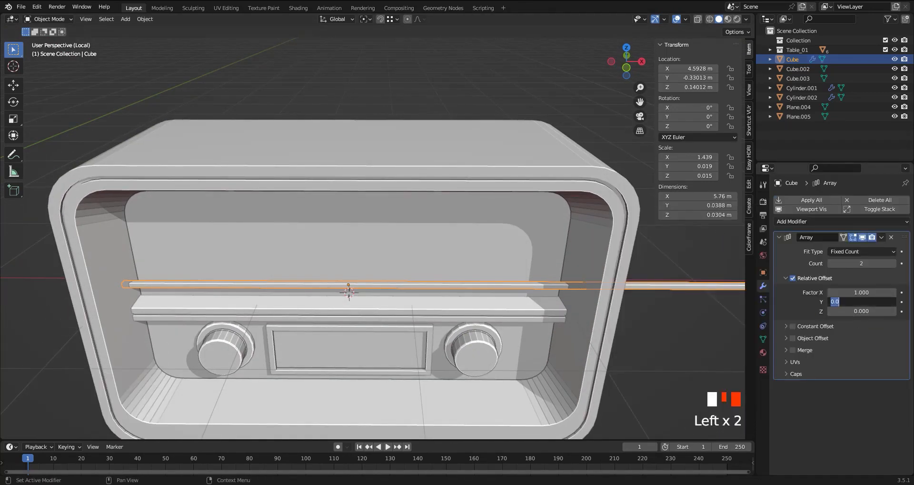
type("1")
key("Return")
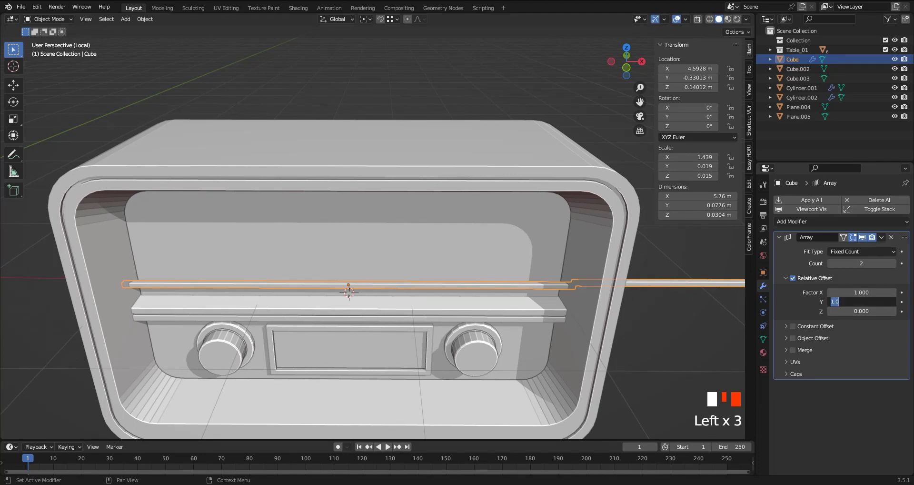
key("Return")
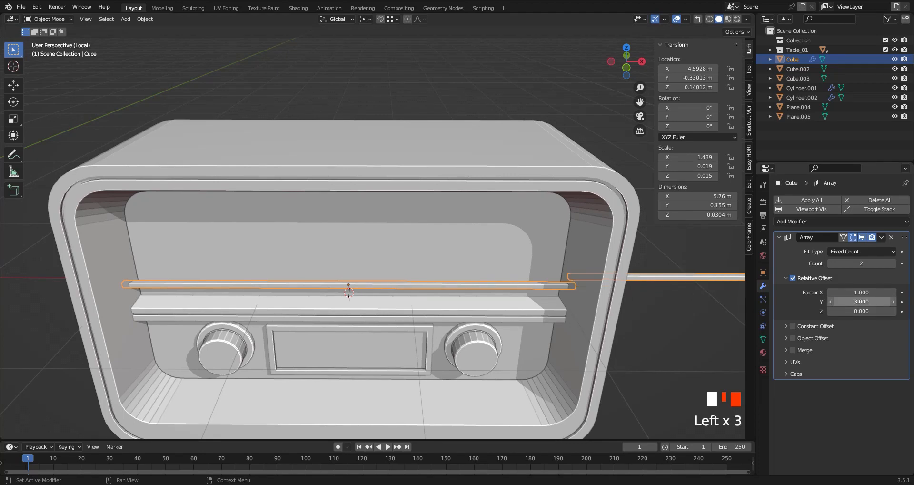
left_click(852, 293)
key("Return")
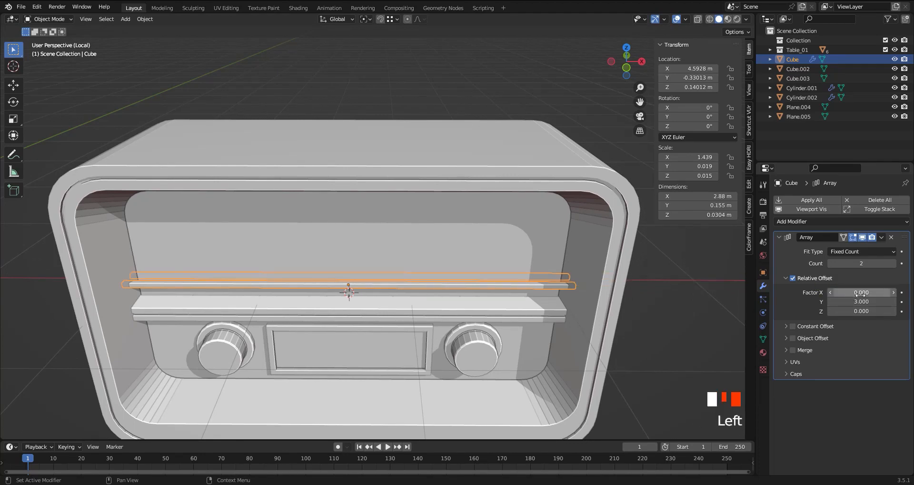
Step: Set the array's relative offset factors to 3 in Z and 0 in Y so the bars stack vertically
middle_click_drag(420, 238, 362, 233)
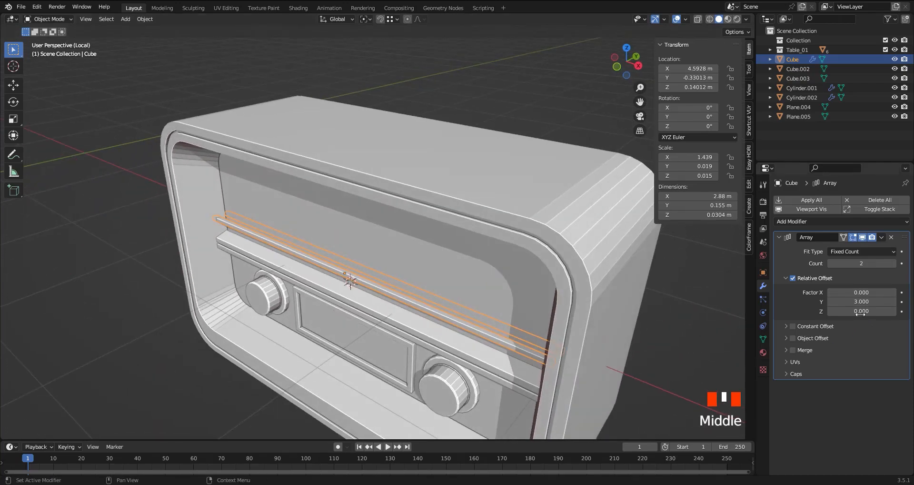
left_click(861, 311)
type("3")
key("Return")
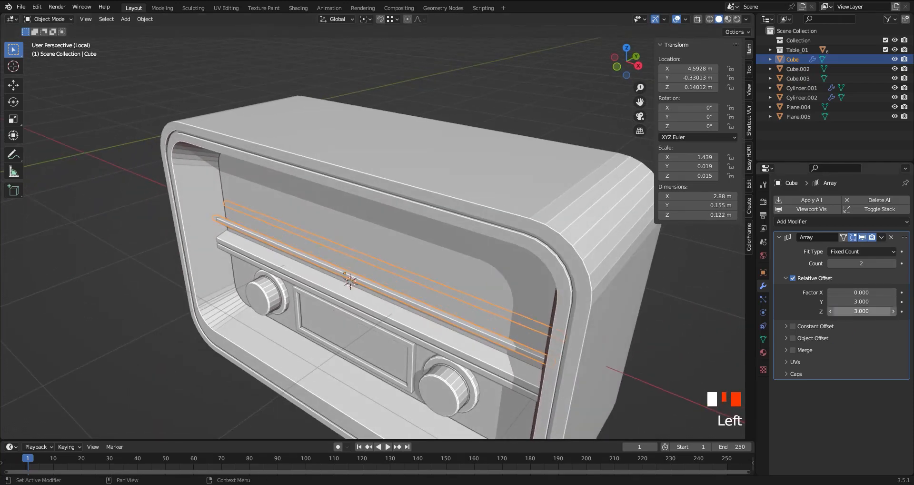
double_click(860, 301)
type("0")
key("Return")
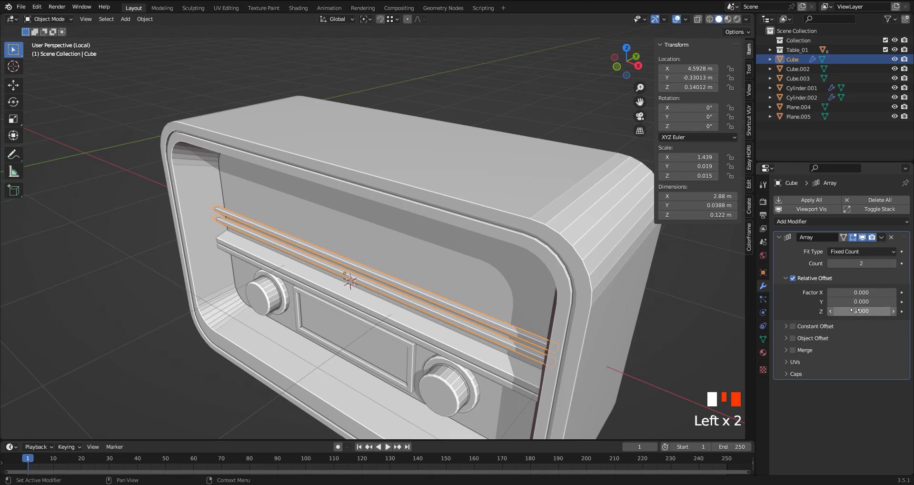
Step: Increase the array's count to 5 bars
left_click(893, 266)
left_click(894, 265)
left_click(893, 265)
Step: Move the stack of grille bars -0.070932 m along Z, closer to the shelf
middle_click_drag(297, 264, 342, 252)
key("KP_1")
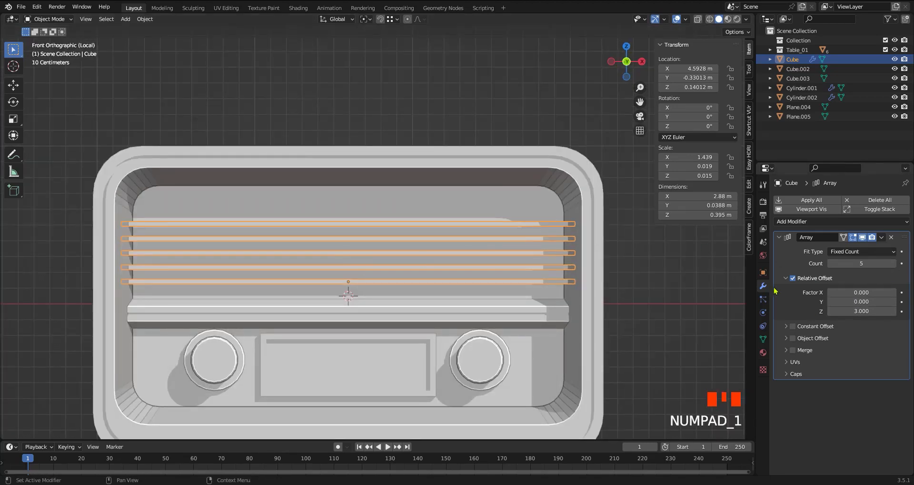
key("g")
key("z")
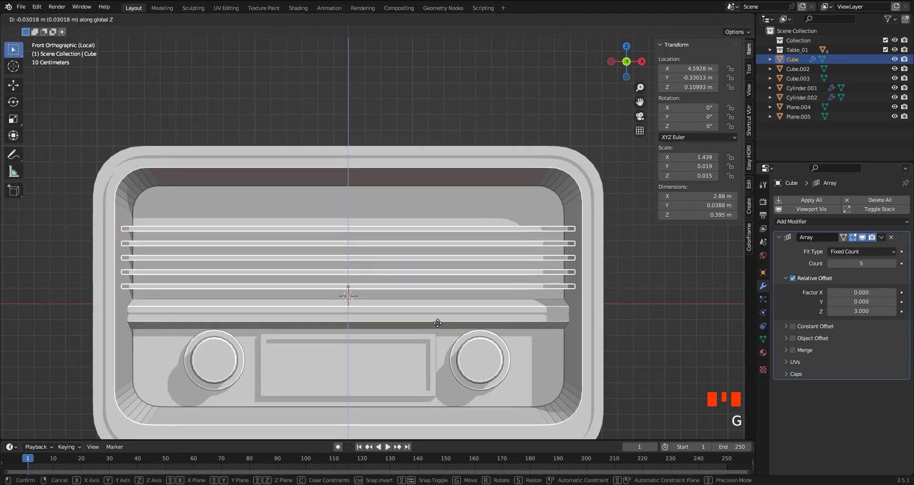
left_click(455, 387)
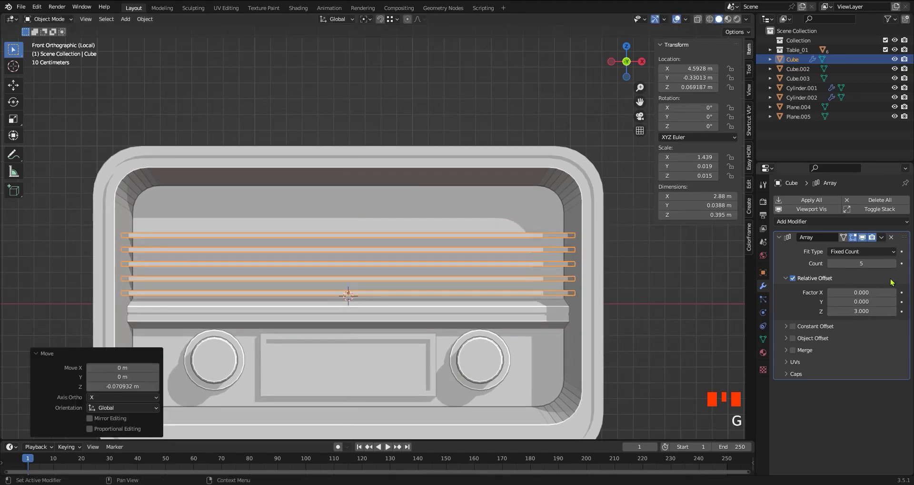
Step: Set the grille array's count to 8 bars
left_click(894, 263)
left_click(893, 263)
left_click(893, 263)
left_click(894, 264)
left_click(893, 263)
left_click(893, 263)
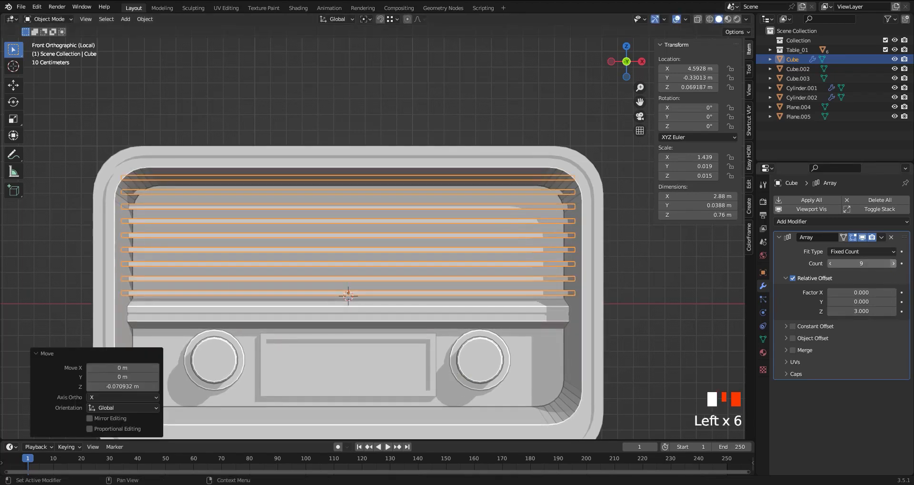
left_click(831, 263)
Step: Scale the bar's mesh down to about 0.8, and stretch it along X to span the cabinet opening at 2.84 m
middle_click_drag(434, 204, 442, 186, "ctrl")
key("Tab")
key("s")
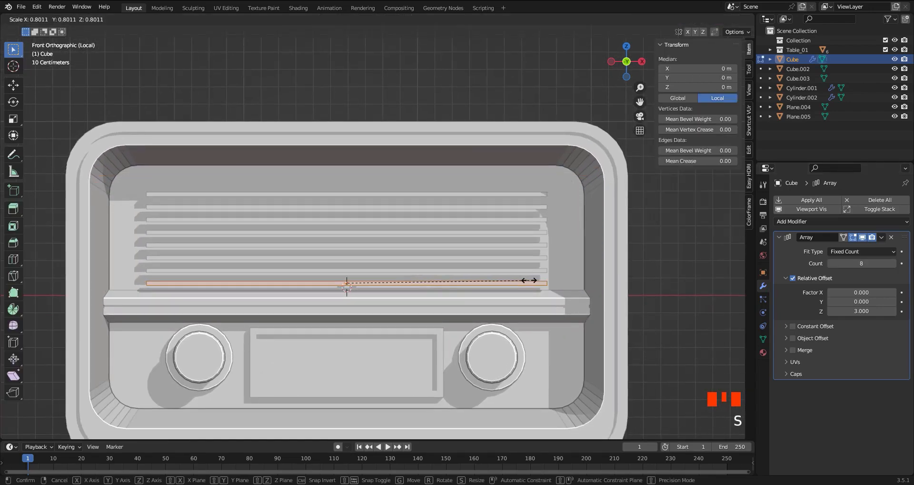
left_click(530, 280)
key("s")
key("x")
left_click(567, 280)
key("Tab")
Step: Set the array's relative offset factor Z to 2.1 and its count to 14 to fill the opening
left_click_drag(876, 311, 853, 311, "shift")
left_click(894, 265)
left_click(893, 265)
triple_click(893, 265)
double_click(893, 265)
middle_click_drag(483, 185, 448, 164)
middle_click_drag(448, 165, 443, 208, "shift")
left_click(831, 264)
middle_click_drag(505, 224, 484, 259)
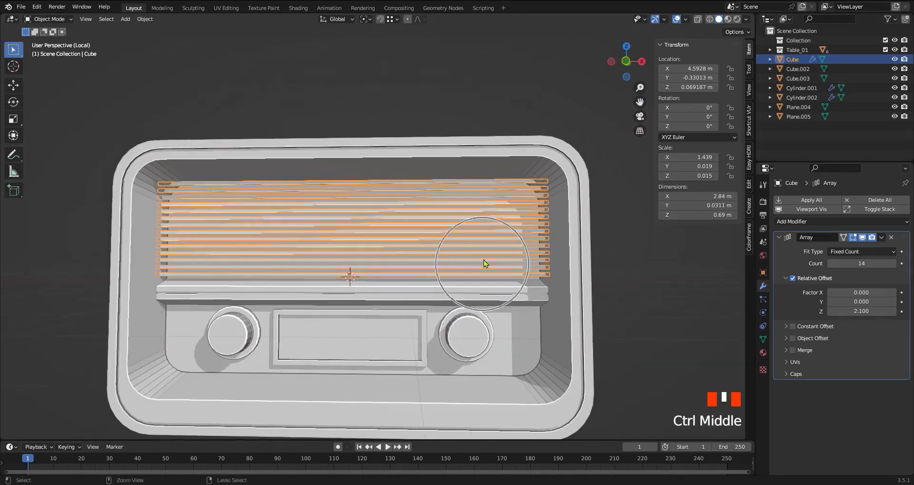
Step: Duplicate the grille bars in place and rotate the copy 90° about Y
key("KP_1")
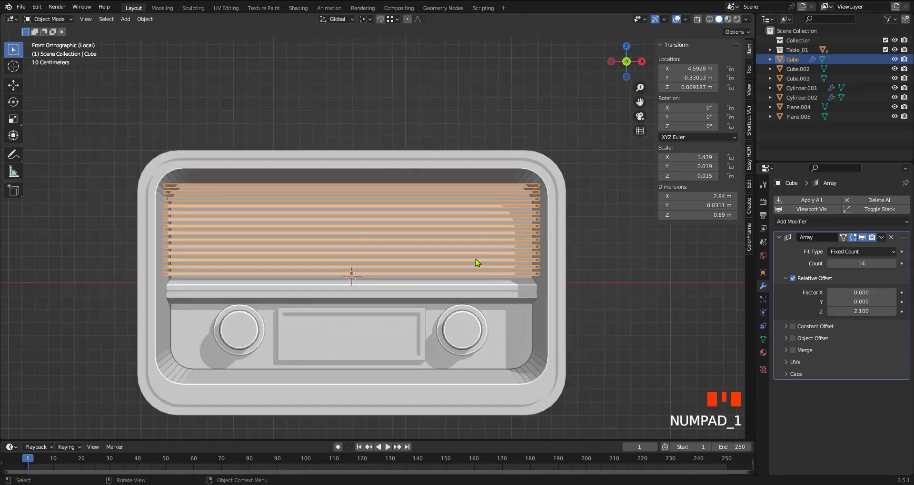
key("shift+d")
right_click(406, 225)
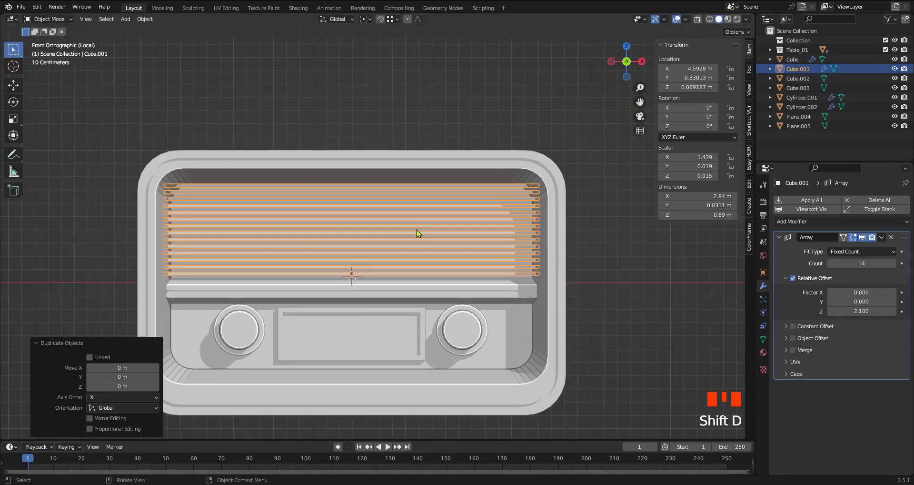
key("r")
key("z")
key("9")
key("x")
key("0")
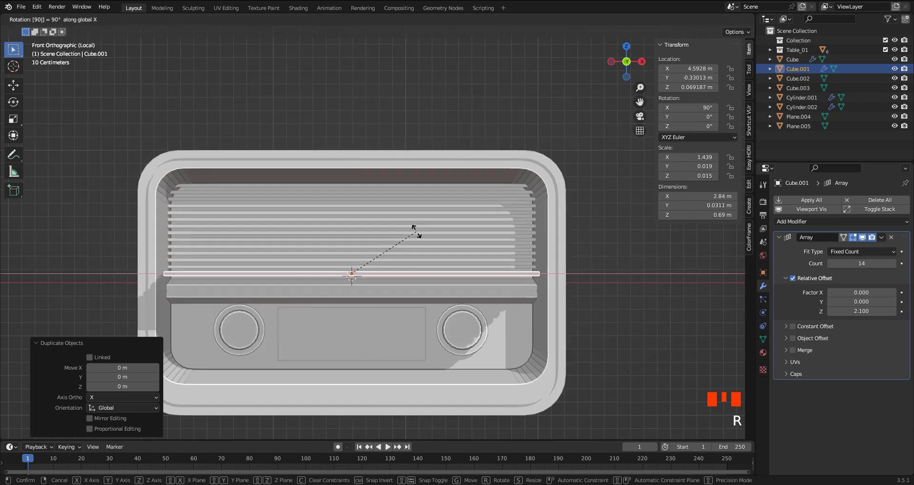
key("y")
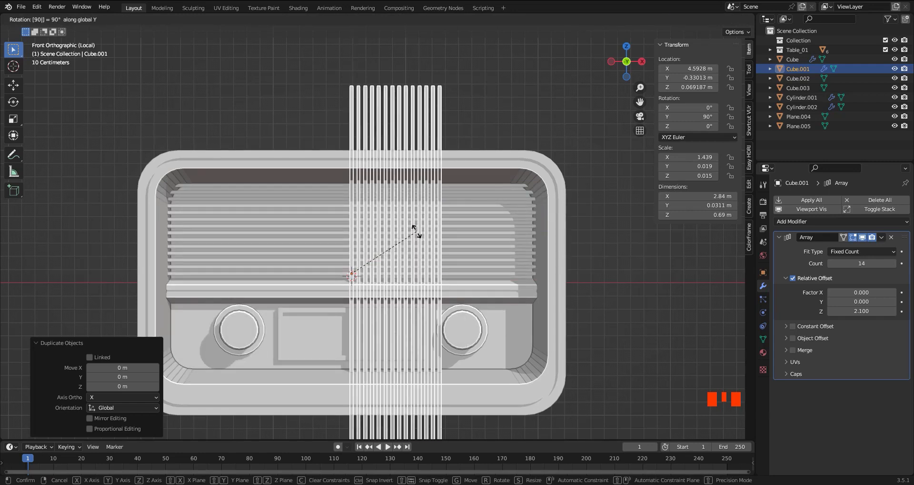
left_click(414, 231)
Step: Scale the vertical bars' mesh to 0.328 along Z, and move the bars -1.3519 m in X and 0.32792 m in Z
key("Tab")
key("s")
key("z")
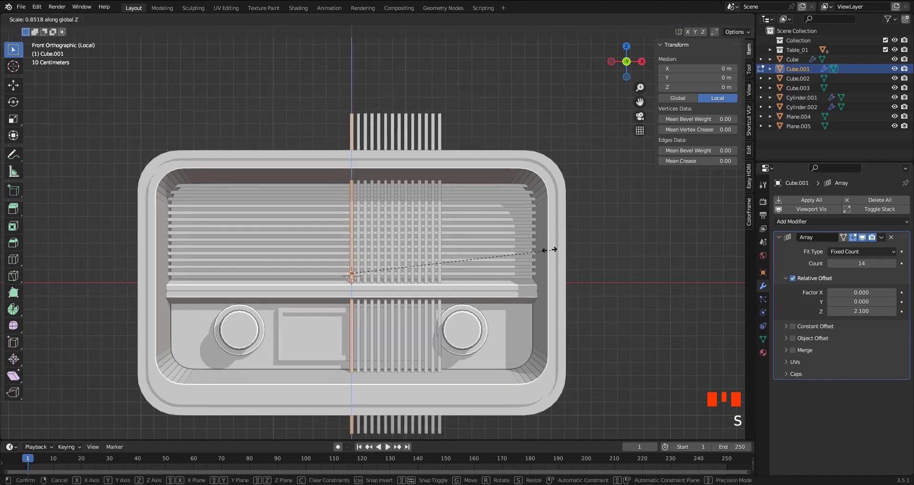
left_click(427, 247)
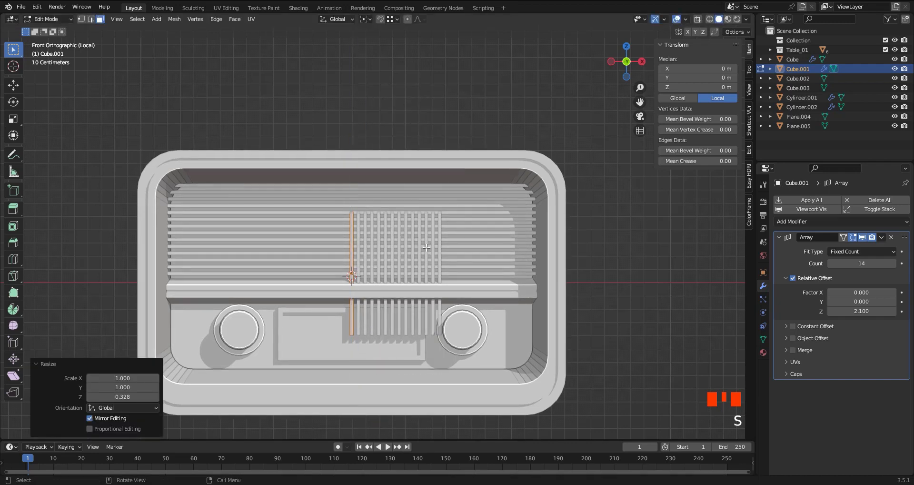
key("Tab")
key("g")
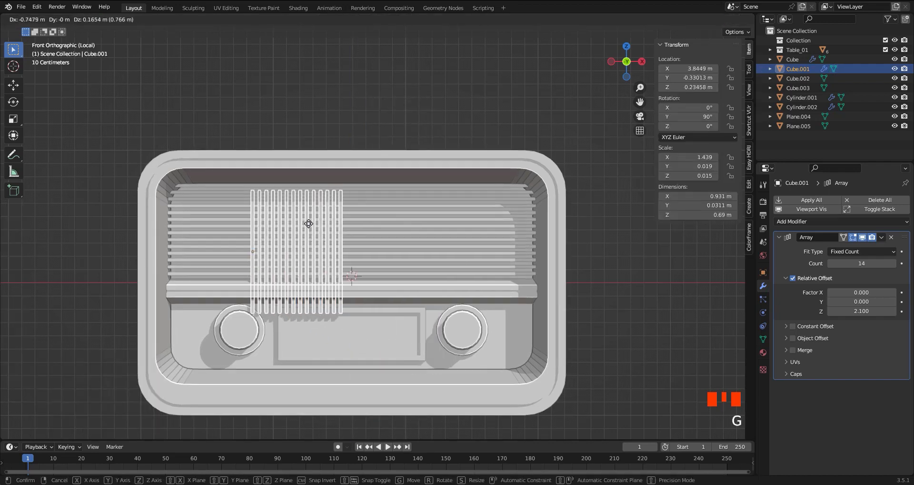
left_click(250, 195)
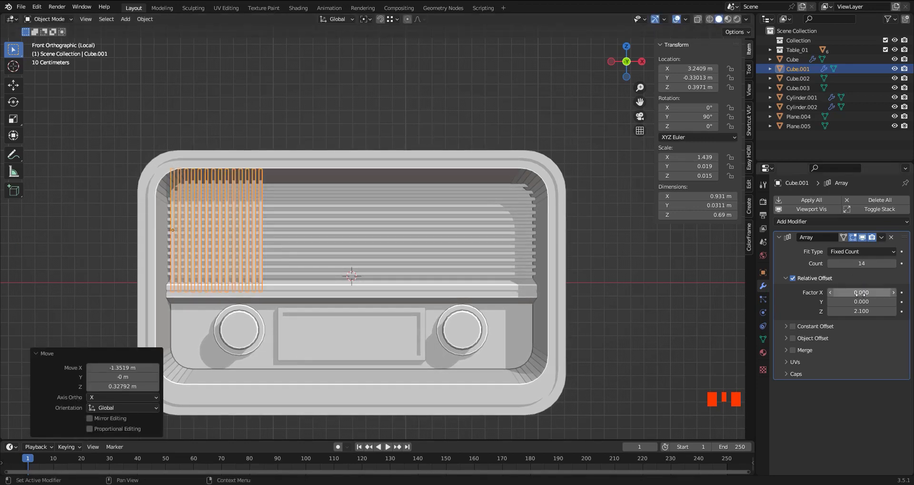
Step: Set the vertical bars' array to a relative offset factor Z of 6.960 and a count of 17
mouse_move(861, 311)
left_mouse_down()
mouse_move(903, 311)
mouse_move(839, 311)
mouse_move(851, 311)
left_mouse_up()
left_click(894, 264)
left_click(894, 263)
left_click(894, 264)
Step: Move the vertical bars along Y to a location of -0.34334 m, slightly in front of the horizontal bars
mouse_move(547, 305)
middle_mouse_down()
mouse_move(497, 305)
mouse_move(517, 293)
middle_mouse_up()
left_click(562, 298)
key("g")
key("y")
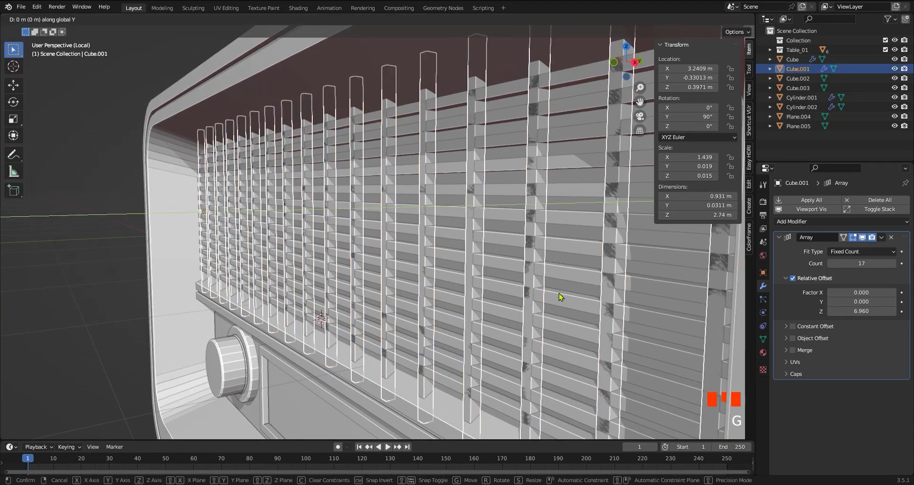
left_click(537, 301)
middle_click_drag(537, 302, 377, 292, "ctrl")
left_click(558, 312)
Step: Duplicate the cabinet's inner back face in place and separate the copy into its own object
key("KP_1")
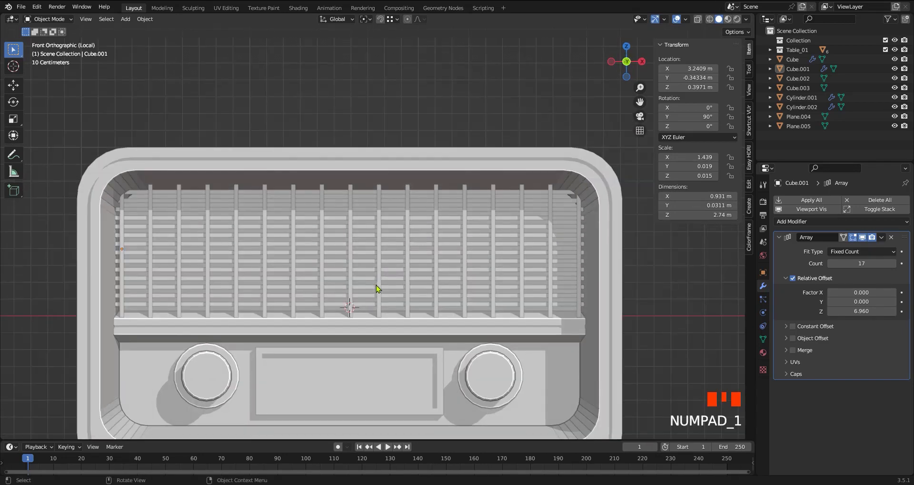
left_click(515, 166)
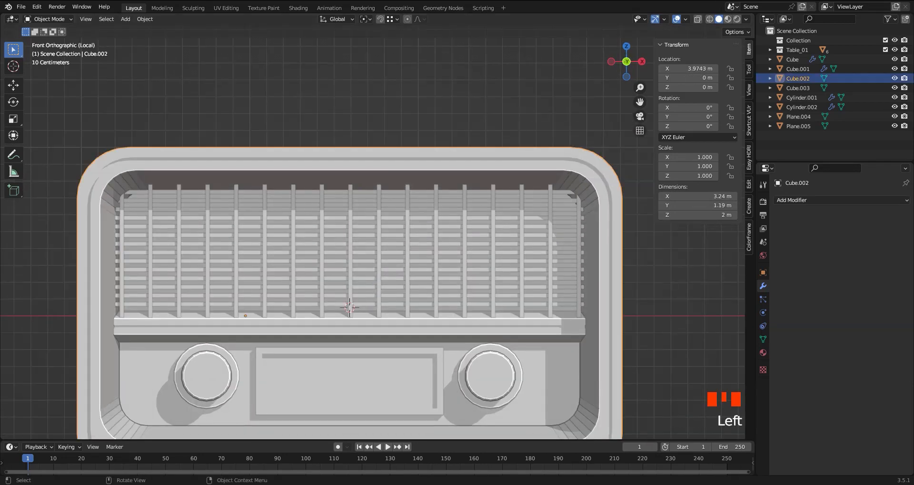
left_click(536, 382)
key("Tab")
scroll(546, 323, "down", 1)
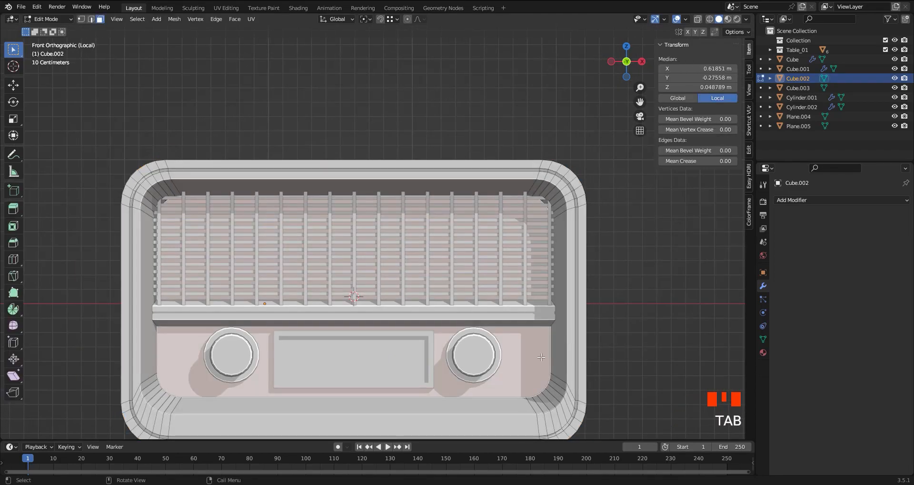
key("alt+z")
middle_click_drag(508, 279, 495, 307)
key("KP_1")
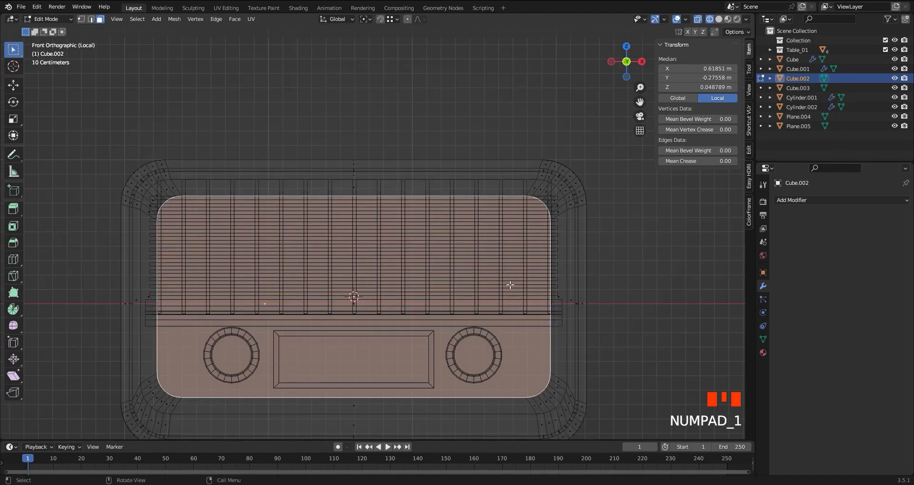
key("shift+d")
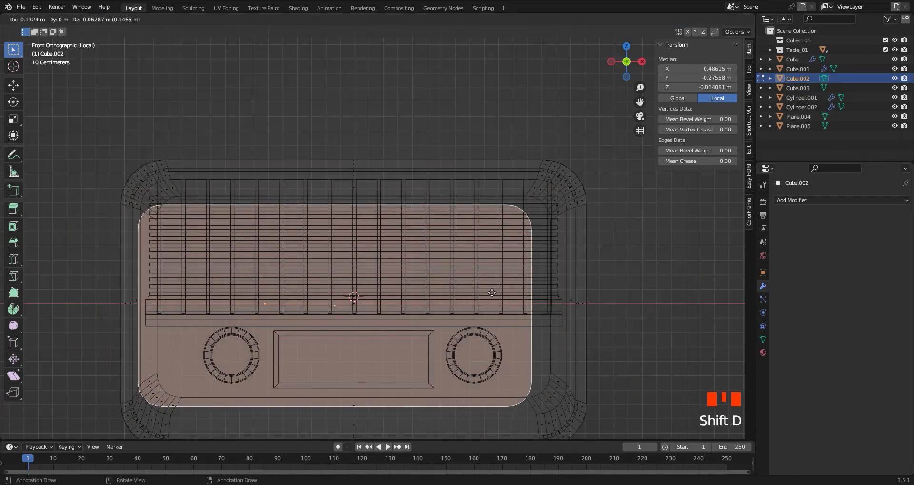
left_click(492, 293)
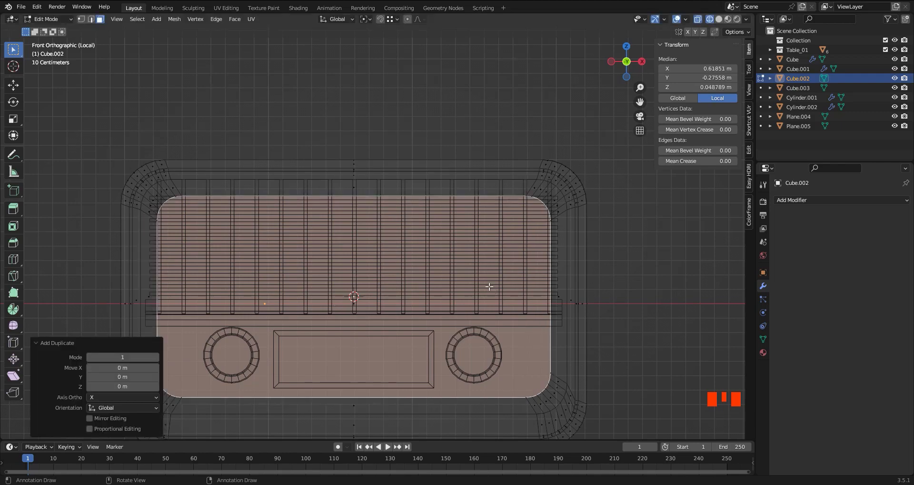
key("p")
left_click(479, 272)
key("Tab")
Step: Move the separated back panel -0.21693 m along Y, in front of the grille and knobs
left_click(537, 398)
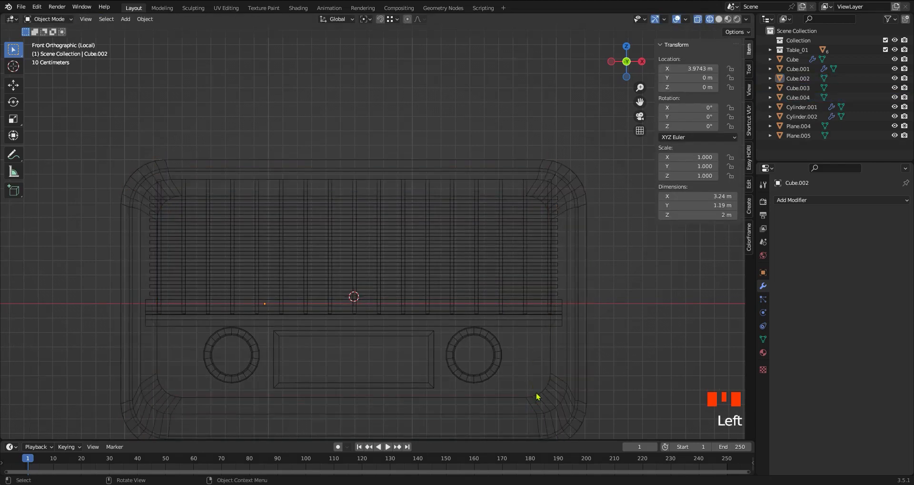
left_click(534, 398)
left_click(508, 397)
mouse_move(506, 398)
middle_mouse_down()
mouse_move(457, 347)
mouse_move(469, 331)
mouse_move(459, 316)
mouse_move(484, 310)
middle_mouse_up()
key("shift+z")
key("g")
left_click(436, 319)
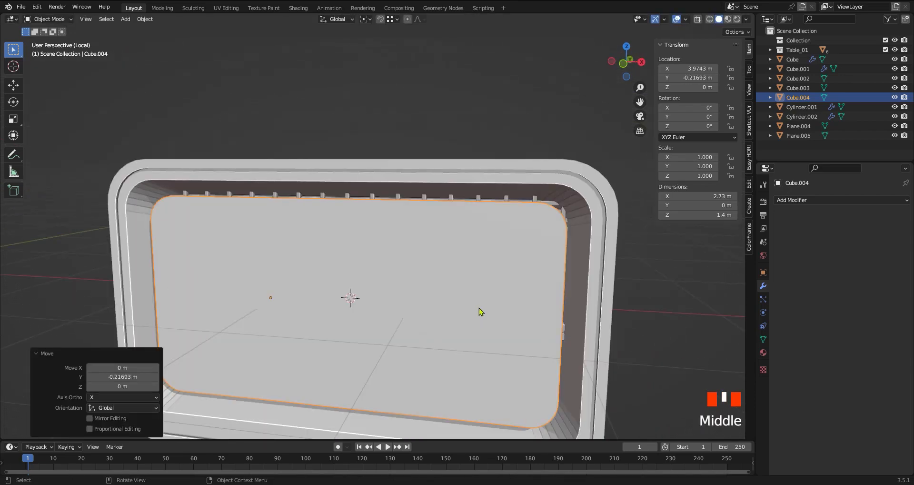
Step: Inset the separated panel's face by 0.06028 m to form a border
key("KP_1")
key("Tab")
key("a")
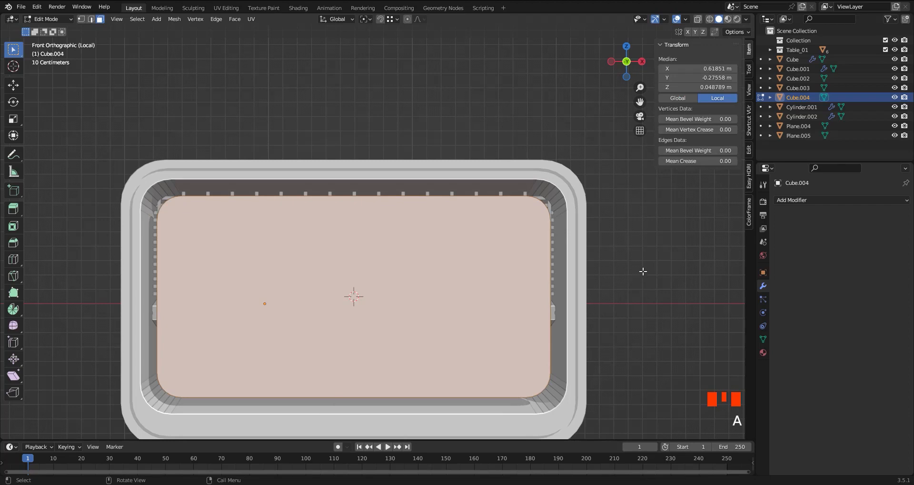
key("i")
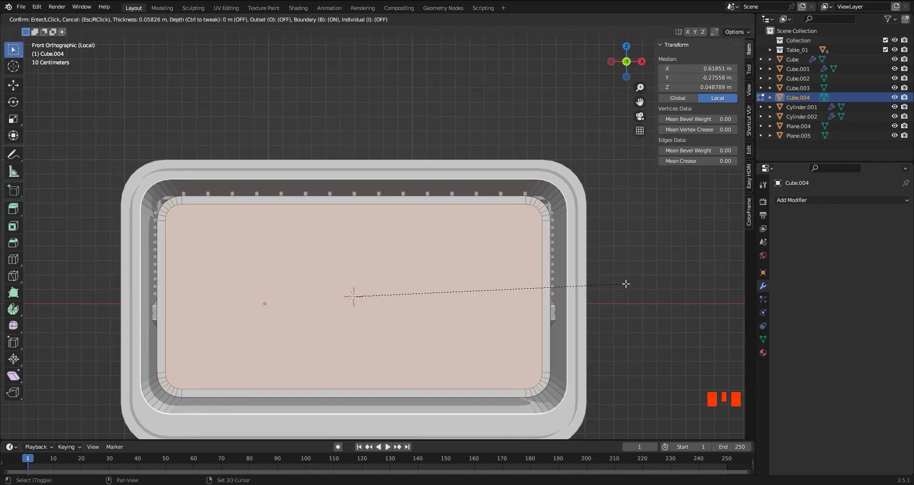
left_click(624, 285)
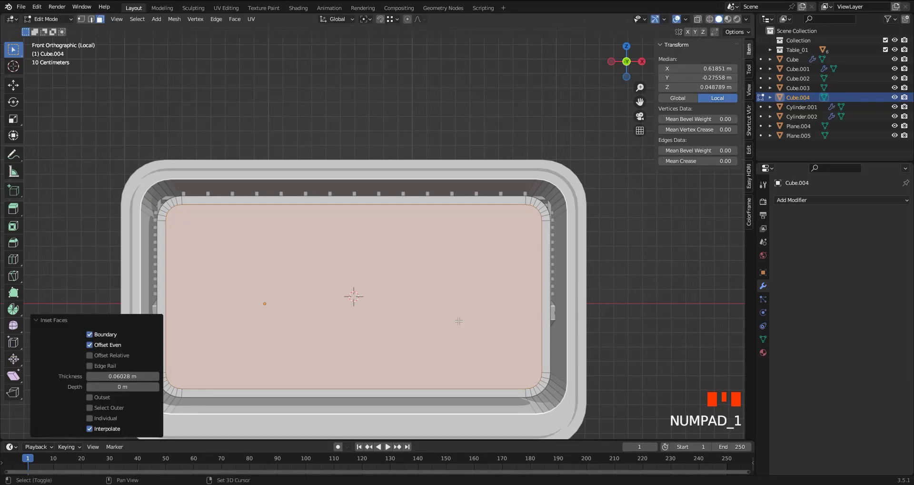
Step: Add a centred loop cut across the border on both the left and right sides of the panel
middle_click_drag(459, 321, 479, 272, "shift")
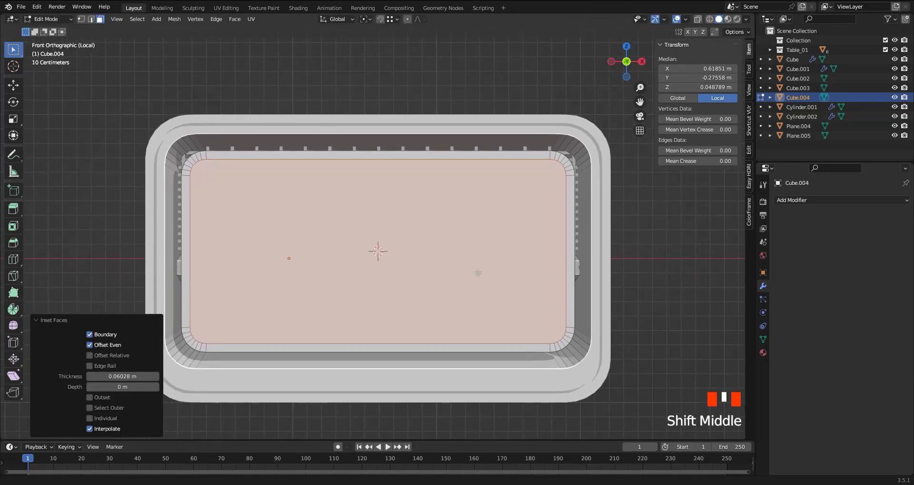
key("ctrl+r")
left_click(572, 252)
right_click(392, 274)
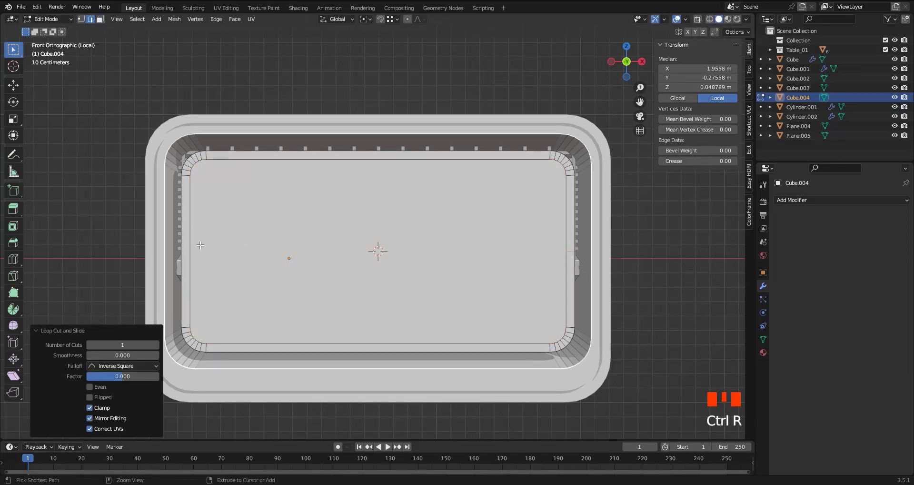
key("ctrl+r")
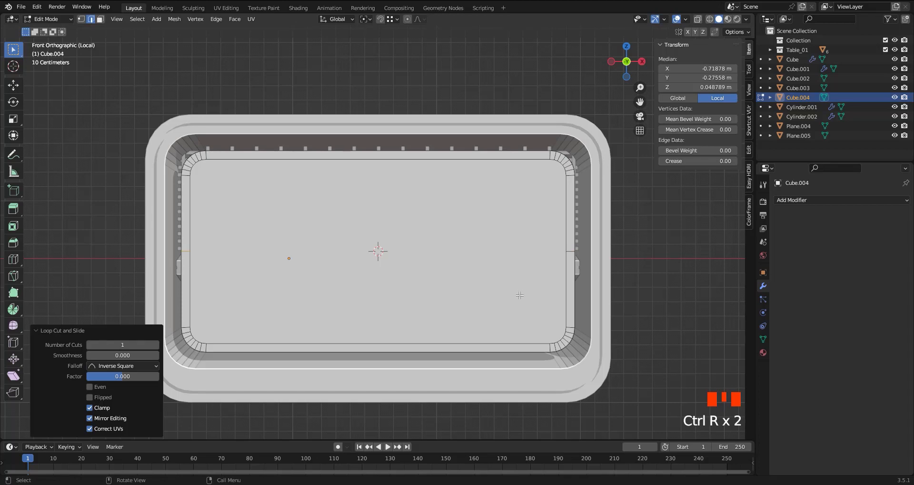
key("z")
left_click_drag(603, 243, 61, 267)
key("z")
key("KP_3")
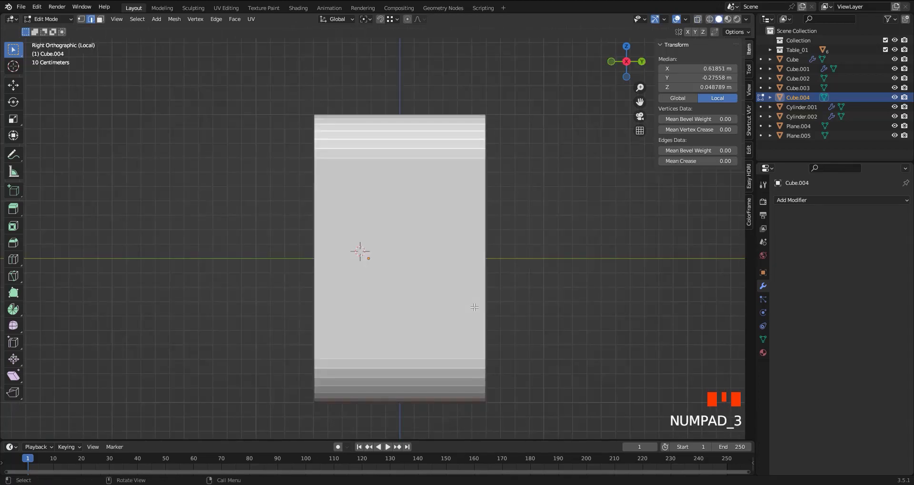
key("z")
key("g")
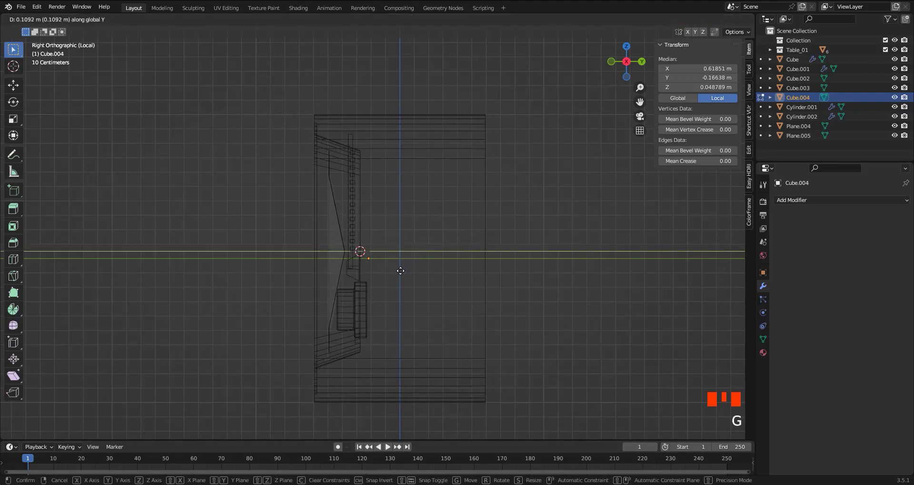
left_click(401, 271)
mouse_move(358, 275)
middle_mouse_down()
mouse_move(434, 271)
mouse_move(574, 293)
middle_mouse_up()
key("z")
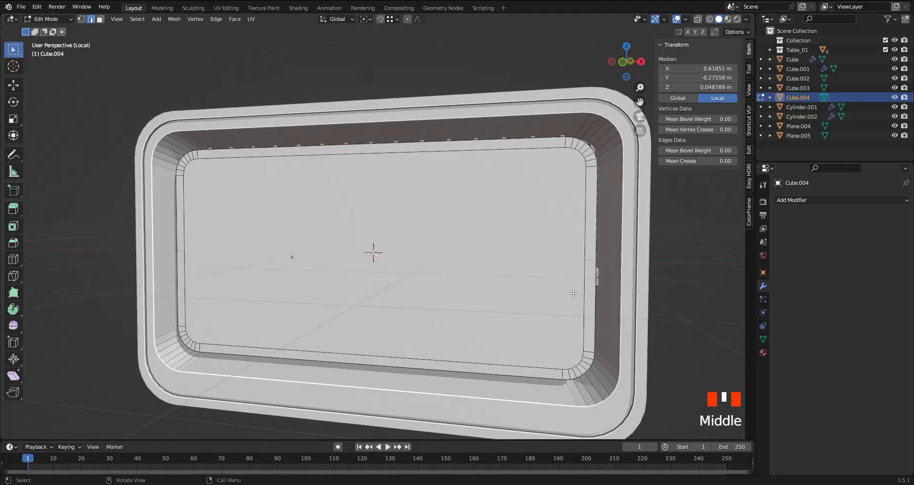
Step: Connect the two inner mid-height vertices of the panel border with an edge across the panel
key("1")
left_click(584, 263)
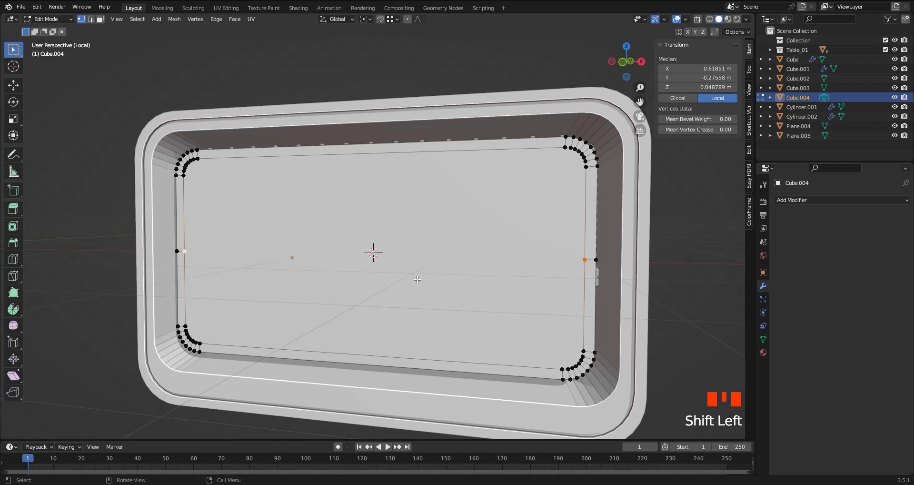
key("j")
key("2")
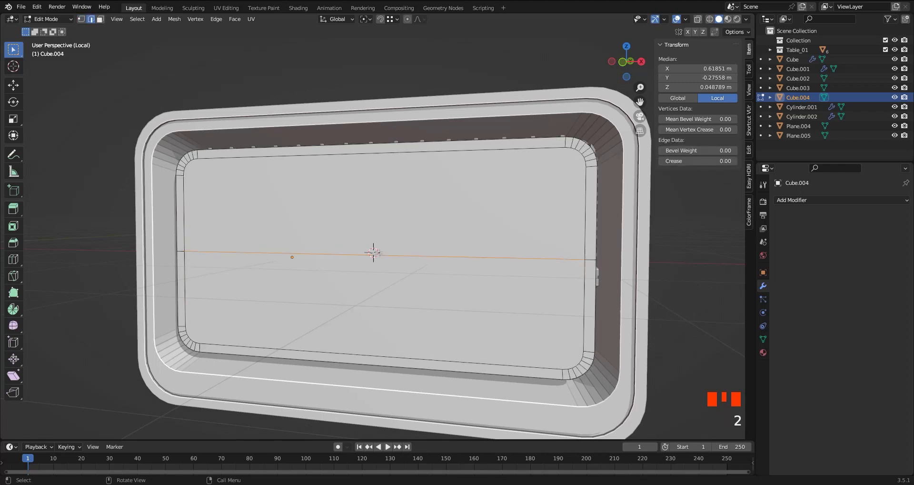
key("g")
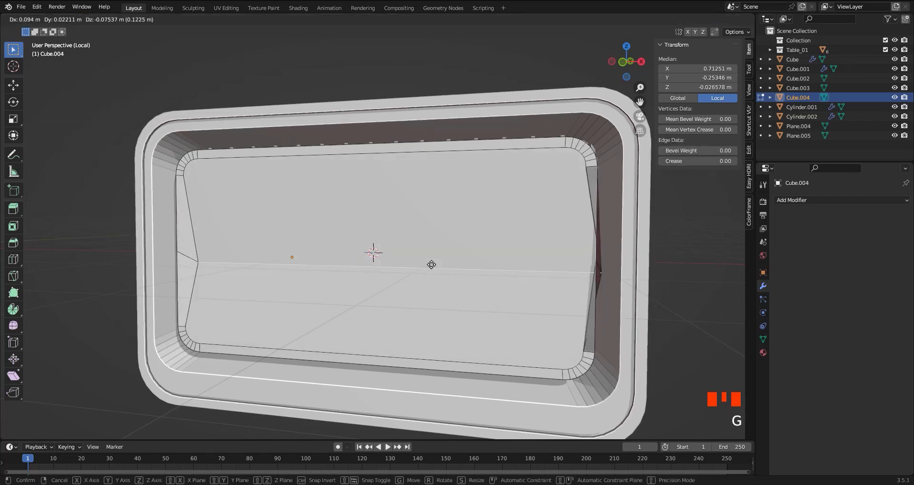
right_click(430, 264)
Step: Extrude the face loop of the panel's border outward by 0.11044 m along its normal
middle_click_drag(425, 267, 468, 276)
key("3")
left_click(176, 159, "alt")
middle_click_drag(233, 253, 293, 263)
key("e")
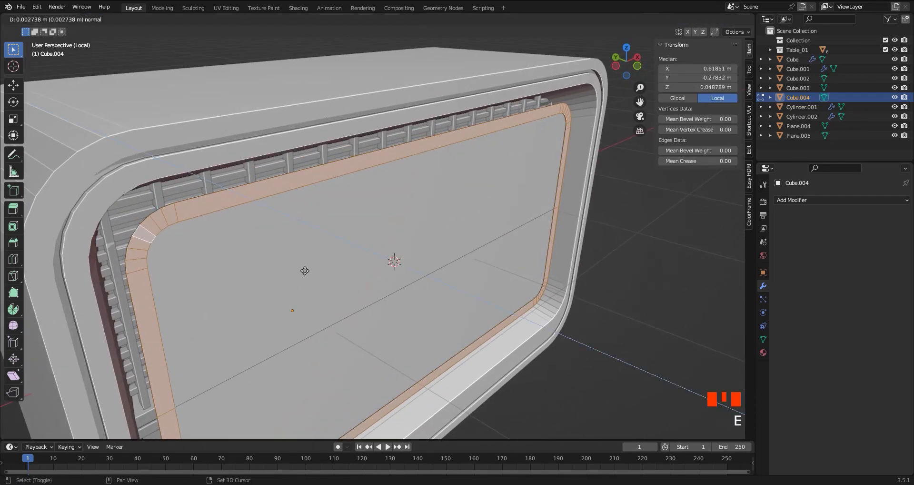
left_click(468, 352)
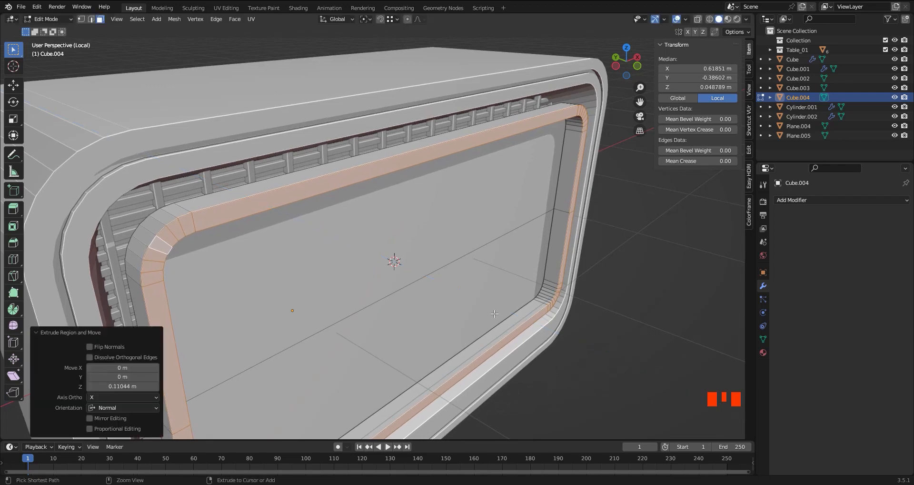
Step: Delete the inner faces of the panel so that only the raised border frame remains
middle_click_drag(467, 351, 286, 240)
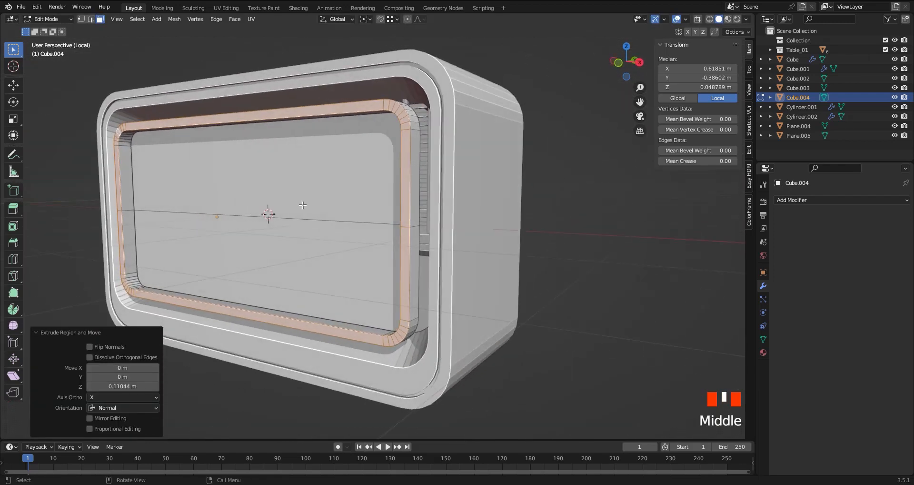
left_click(276, 240)
key("x")
left_click(281, 244)
middle_click_drag(350, 242, 390, 325)
Step: Move the frame object back along Y to a Y location of 0.023492 m
key("Tab")
key("g")
key("y")
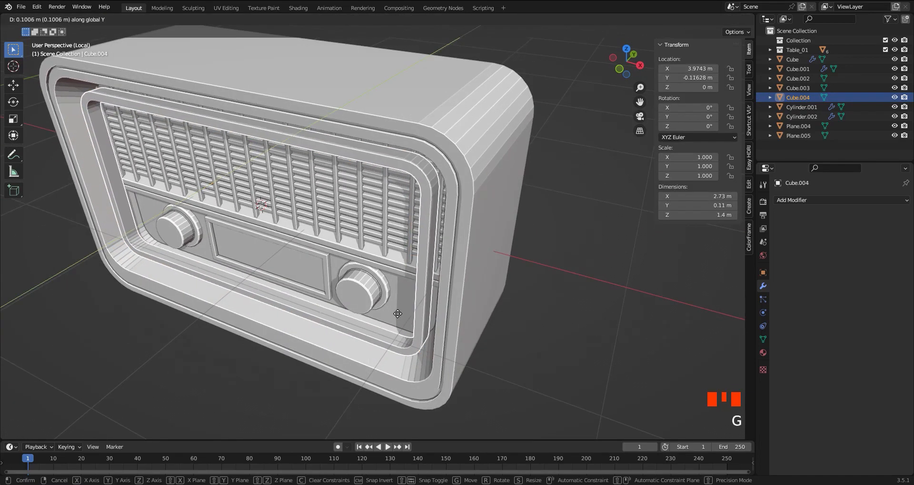
left_click(500, 226)
Step: Scale the whole frame mesh by 1.051 in X and Z with Y locked, and by about 0.974 along X
middle_click_drag(333, 291, 437, 230)
key("KP_1")
key("Tab")
key("a")
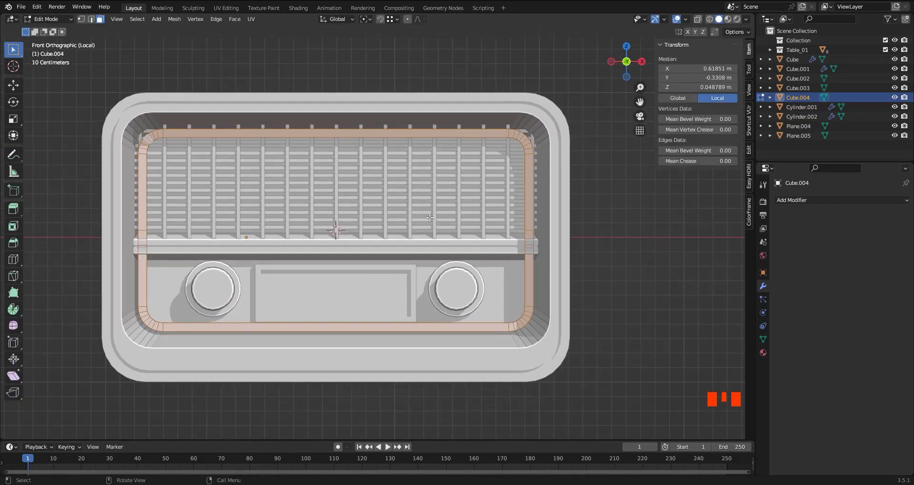
key("s")
key("shift+y")
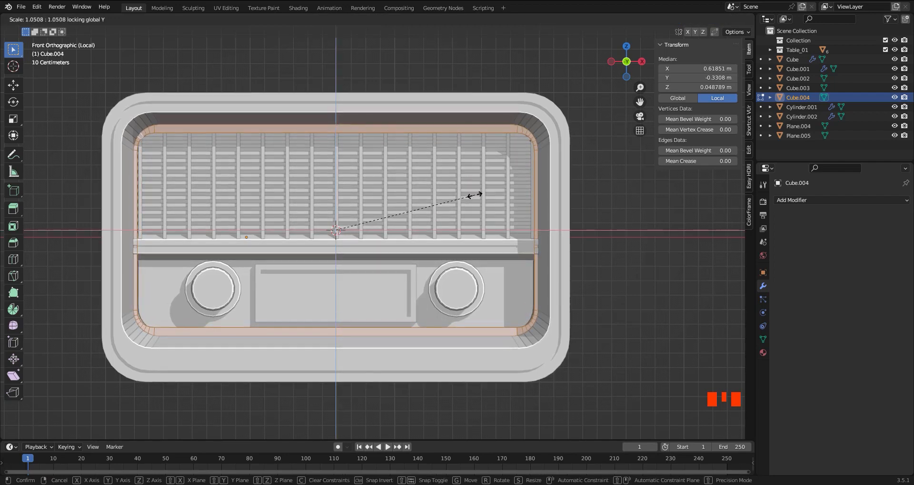
left_click(475, 195)
key("s")
key("x")
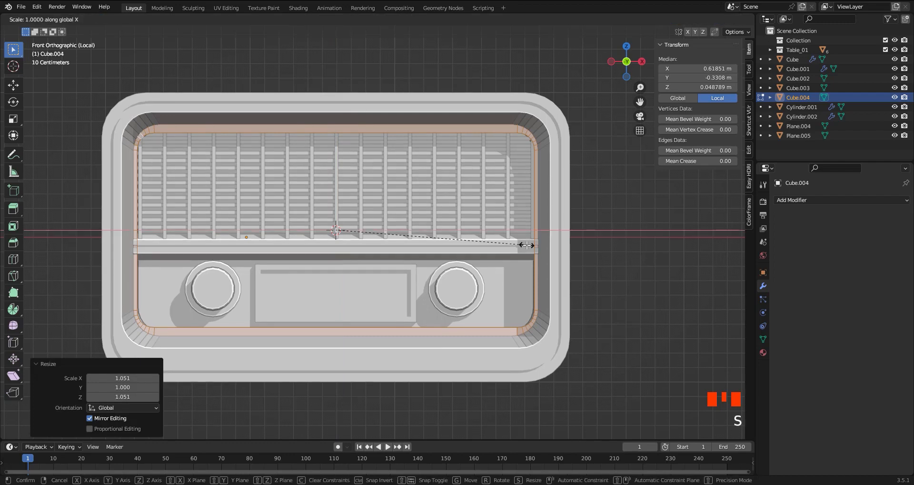
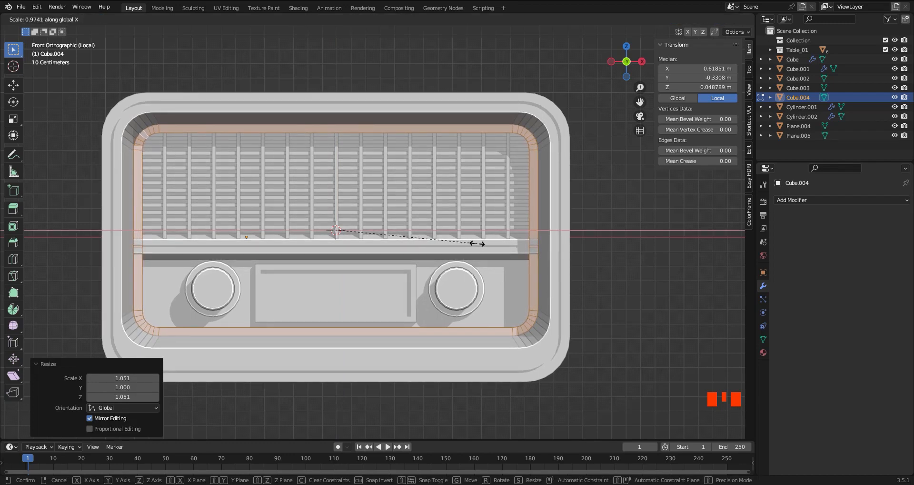
left_click(478, 244)
key("Tab")
Step: Move the frame a further 0.024875 m along Y
middle_click_drag(433, 248, 471, 277)
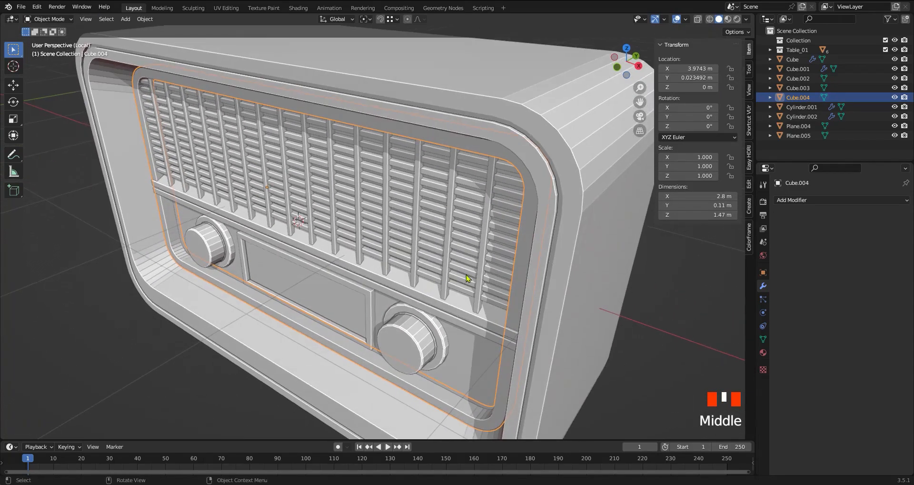
key("g")
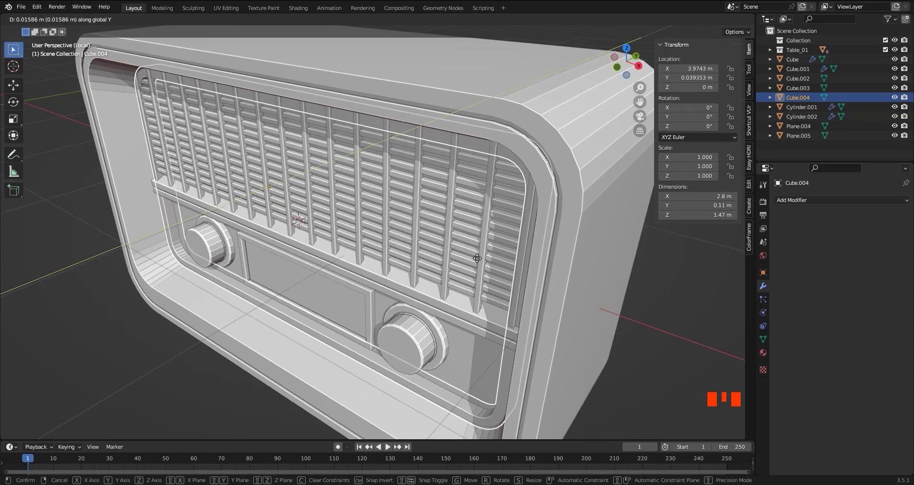
left_click(481, 257)
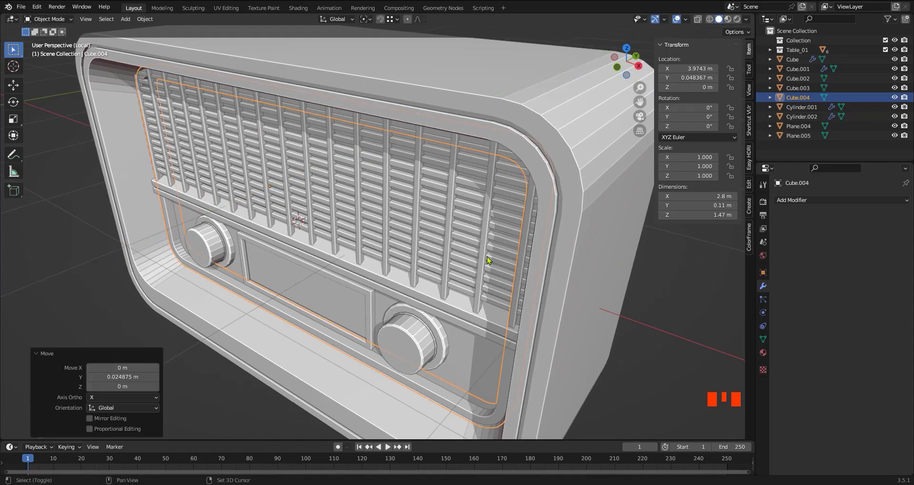
Step: Move the horizontal and vertical grille bars together along Y, placing the horizontal bars at Y -0.28058 m
middle_click_drag(480, 258, 440, 288)
left_click(505, 228)
key("g")
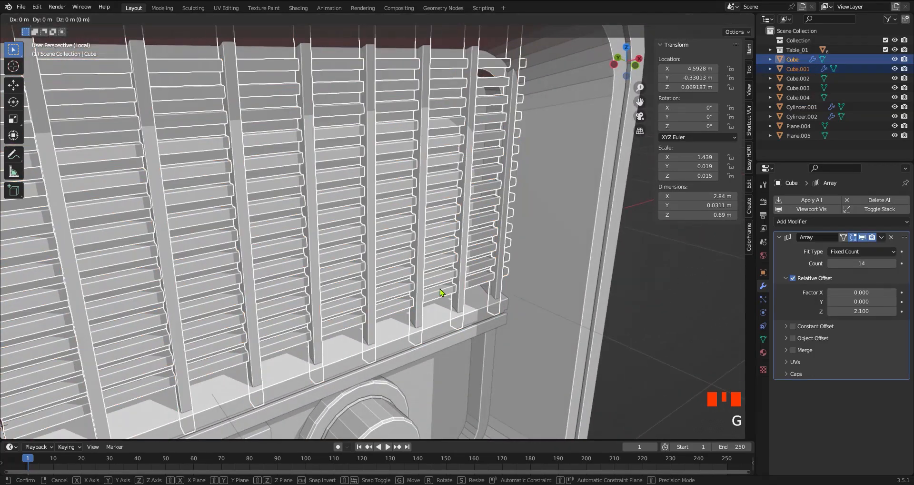
key("y")
left_click(413, 258)
Step: Examine how the grille bars meet the front frame and the shelf
middle_click_drag(413, 258, 504, 322)
left_click(503, 322)
left_click(483, 250)
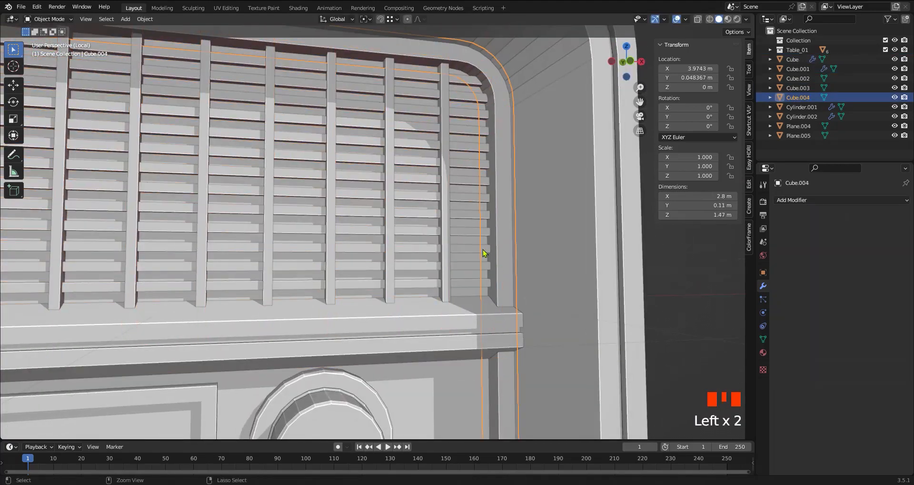
middle_click_drag(483, 249, 524, 259, "ctrl")
middle_click_drag(524, 259, 586, 281, "ctrl")
left_click(548, 276)
middle_click_drag(466, 272, 491, 281, "shift")
middle_click_drag(490, 281, 355, 282, "ctrl")
Step: Scale the mesh of the horizontal grille bars by 0.745 along Z
left_click(366, 258)
key("Tab")
key("a")
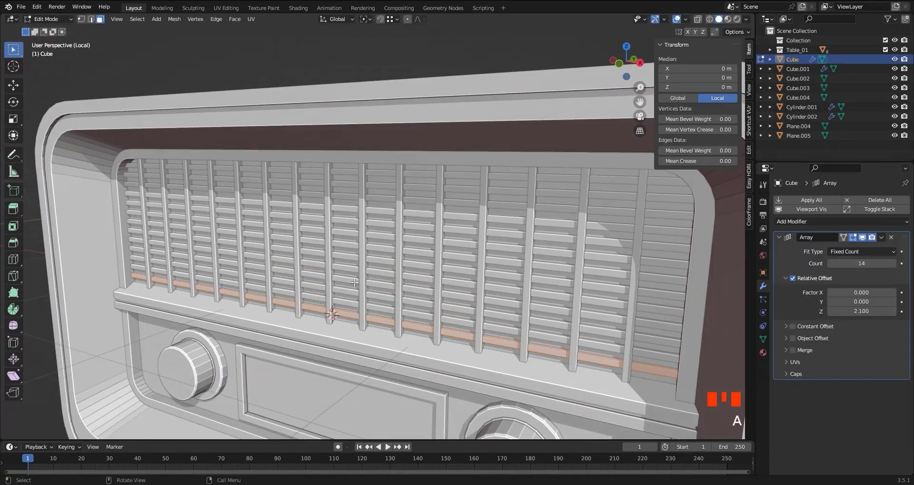
key("KP_3")
middle_click_drag(300, 296, 312, 351, "ctrl")
key("s")
key("z")
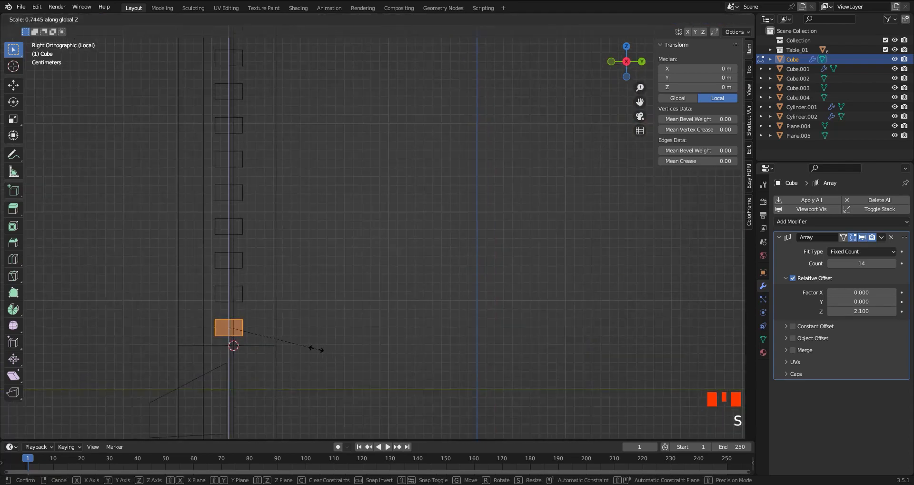
left_click(317, 349)
Step: Rotate the horizontal grille bar mesh by -7.79° in the right side view
key("r")
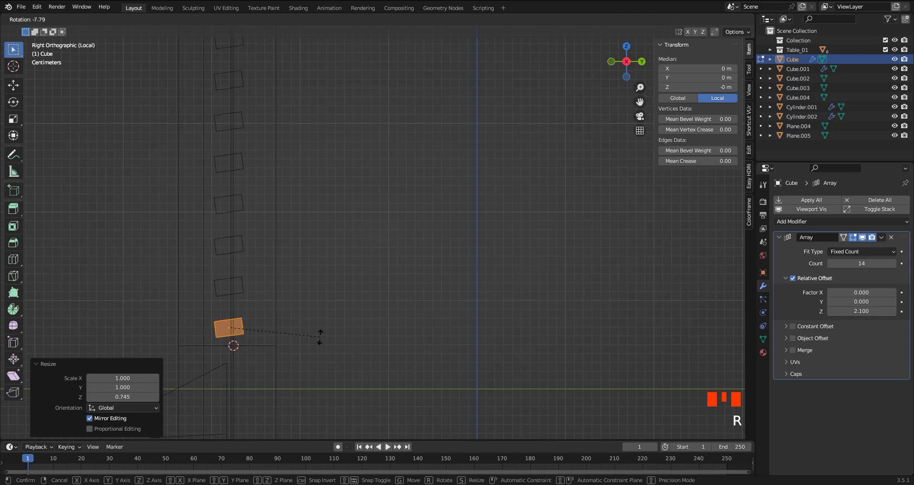
left_click(320, 337)
key("shift+z")
middle_click_drag(249, 336, 471, 344)
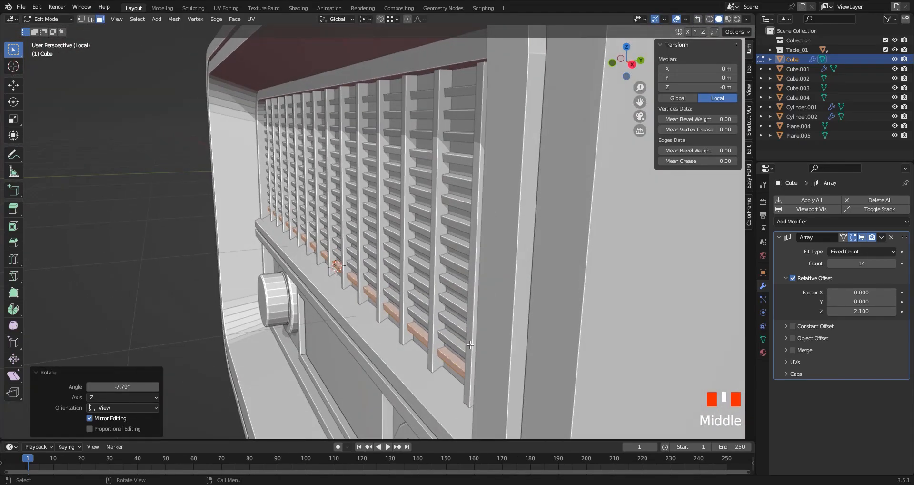
key("r")
key("x")
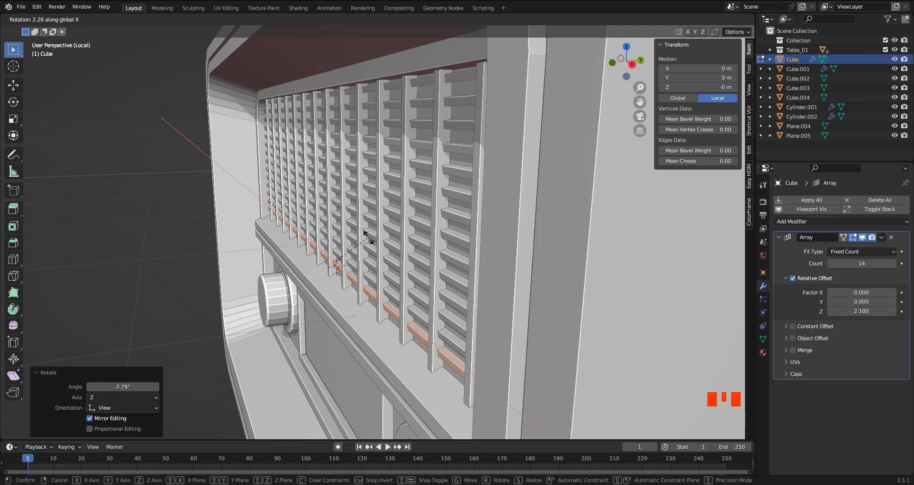
key("Escape")
Step: Rotate the horizontal grille bar mesh by another -8.6° in the right side view
key("KP_3")
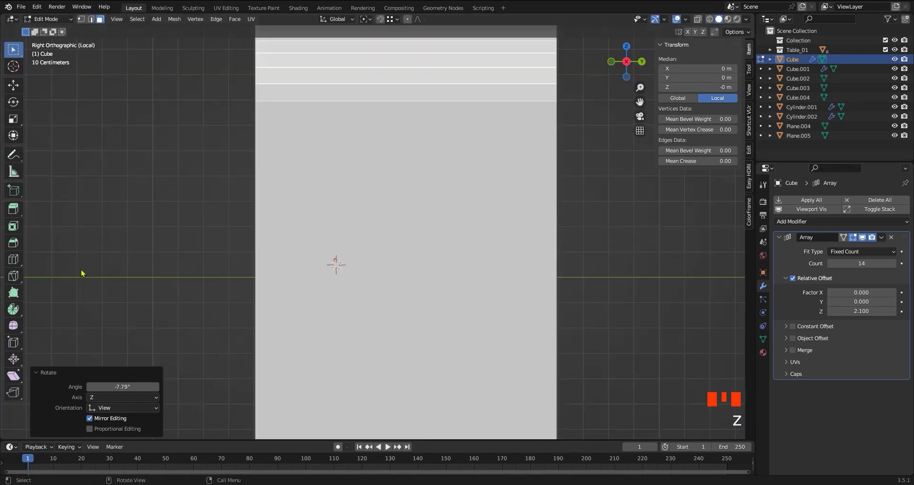
scroll(336, 285, "up", 3)
middle_click_drag(333, 306, 404, 313, "ctrl")
key("r")
left_click(402, 291)
key("z")
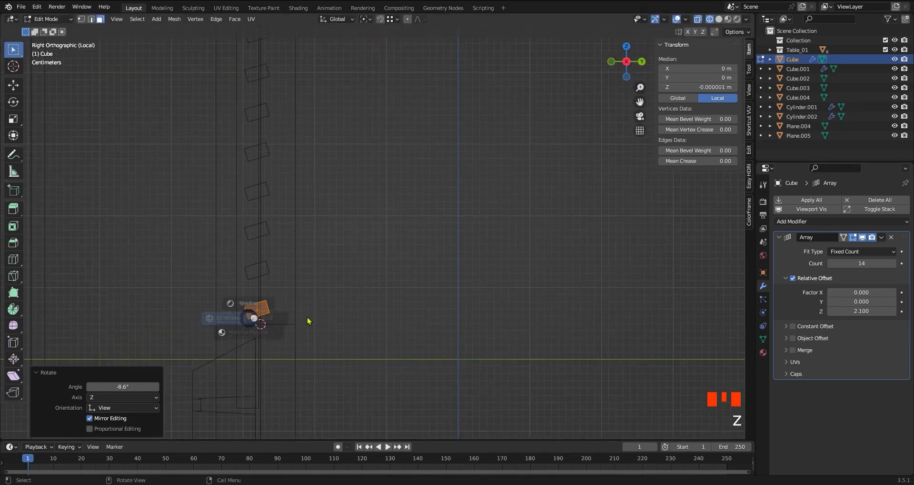
key("z")
Step: Set the relative Z offset of the horizontal bars' Array modifier to 1.840 and finish editing the mesh
middle_click_drag(353, 237, 383, 372, "shift")
middle_click_drag(360, 183, 359, 319, "shift")
middle_click_drag(324, 192, 347, 328, "shift")
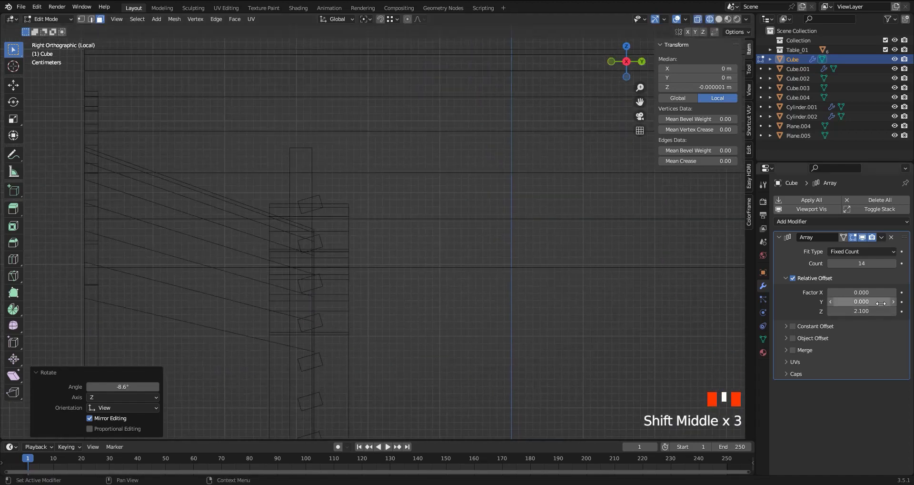
left_click_drag(881, 311, 864, 311, "shift")
key("z")
middle_click_drag(338, 298, 419, 305)
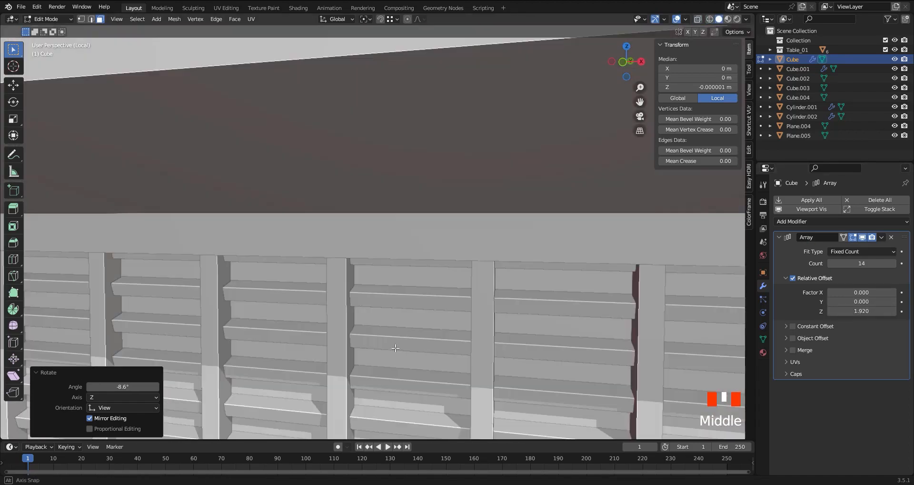
key("KP_1")
left_click_drag(871, 311, 860, 311, "shift")
scroll(465, 248, "down", 3)
middle_click_drag(465, 248, 486, 329, "ctrl")
key("Tab")
middle_click_drag(638, 310, 657, 332, "ctrl")
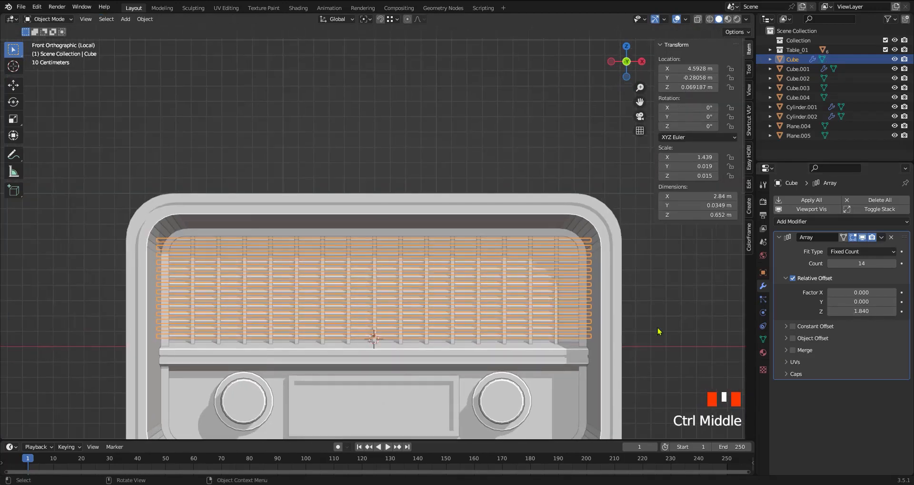
left_click(657, 332)
Step: Move all radio parts into a new collection named Radio and collapse it in the outliner
middle_click_drag(567, 333, 529, 324, "ctrl")
middle_click_drag(451, 290, 388, 300)
left_click_drag(526, 147, 367, 336)
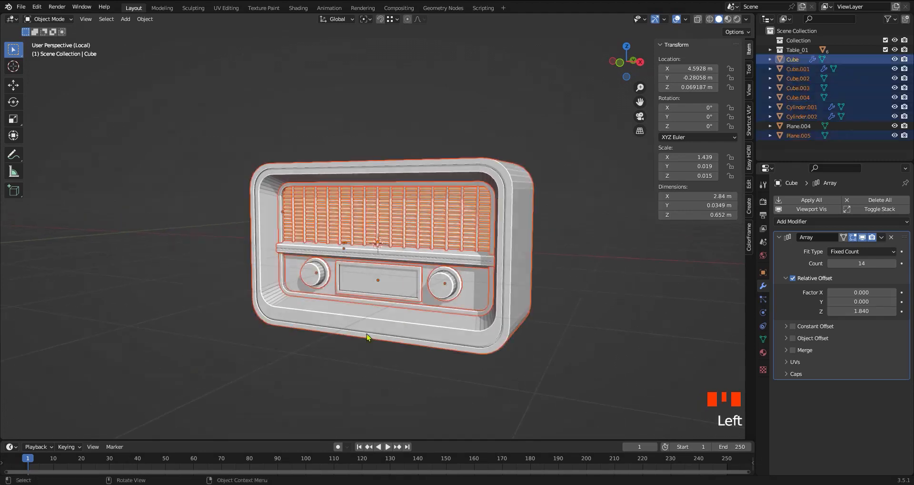
key("m")
left_click(432, 299)
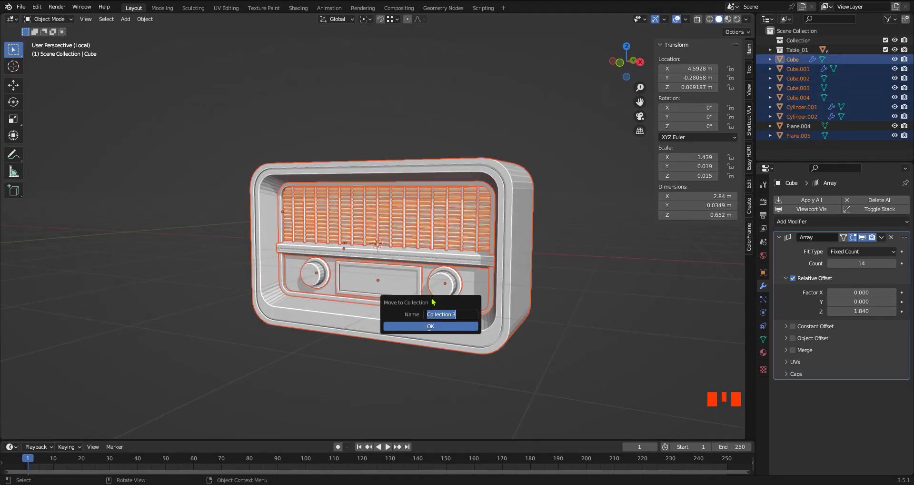
key("Return")
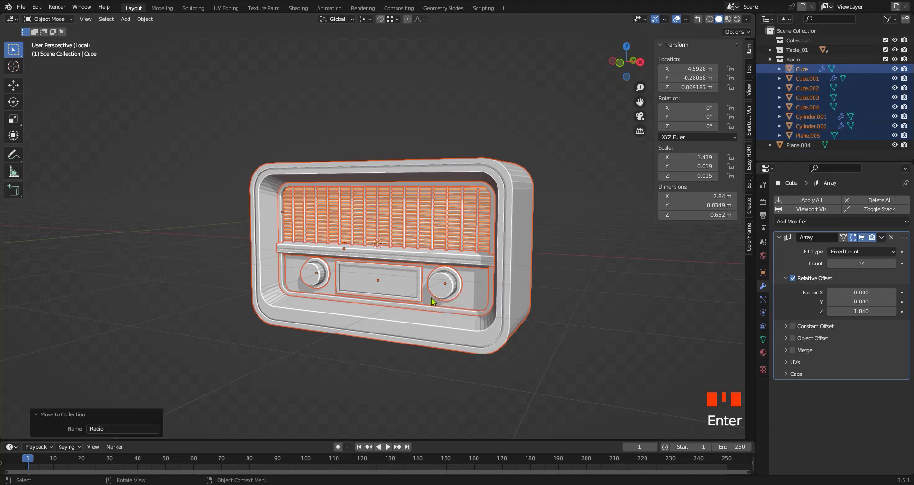
left_click(769, 60)
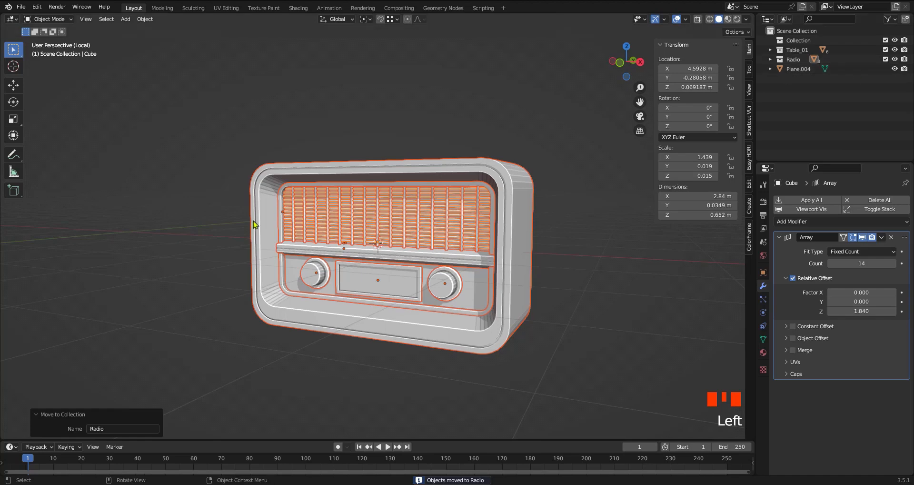
Step: Leave local view and scale the whole radio down uniformly to about 0.21 of its size
key("KP_Divide")
left_click_drag(544, 265, 515, 344, "ctrl")
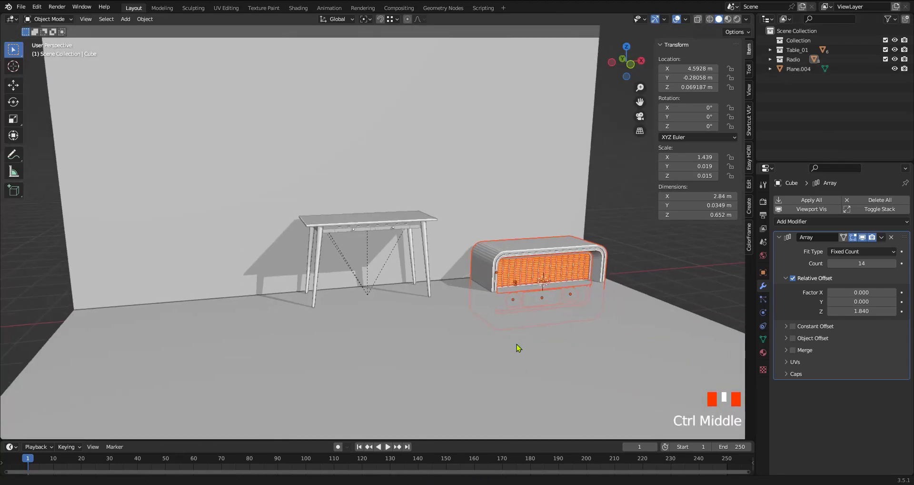
middle_click_drag(631, 316, 562, 319, "shift")
key("s")
right_click(511, 307)
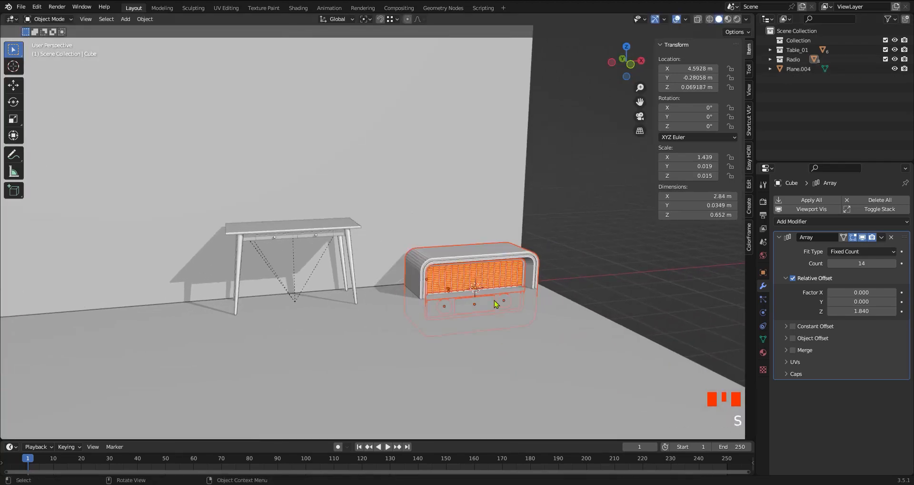
key("KP_1")
key("s")
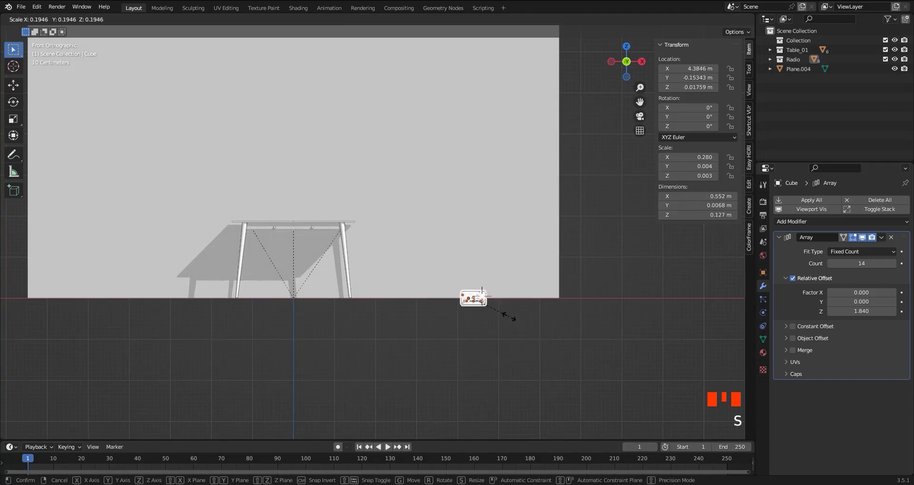
left_click(511, 316)
Step: Move the radio above the table by -3.3518 m in X and 2.1456 m in Z, and scale it by 0.769
key("g")
left_click(375, 230)
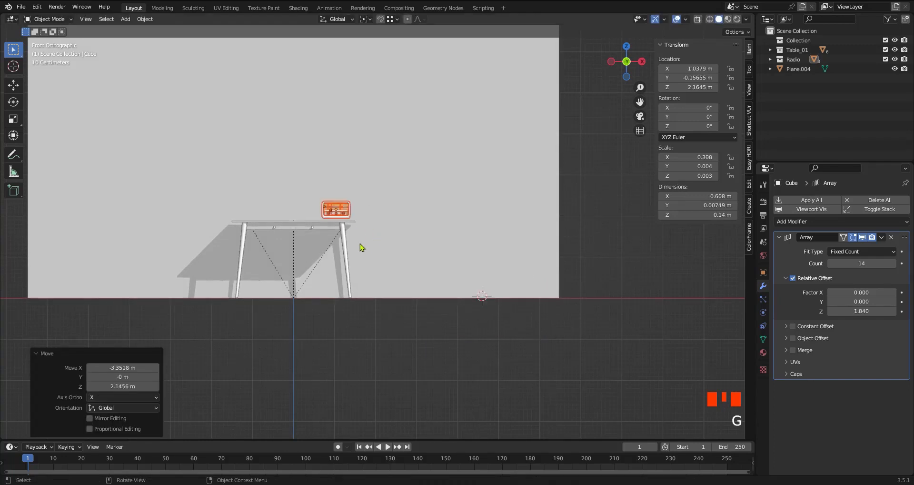
key("KP_Decimal")
key("s")
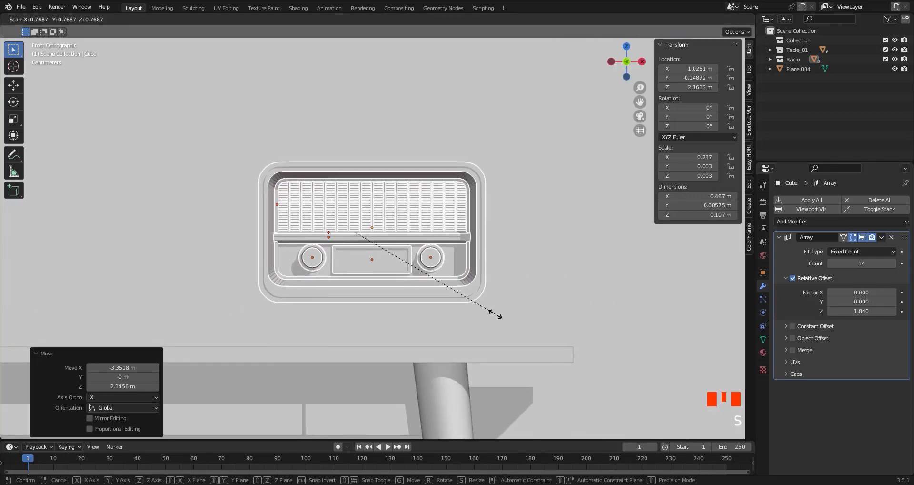
left_click(495, 314)
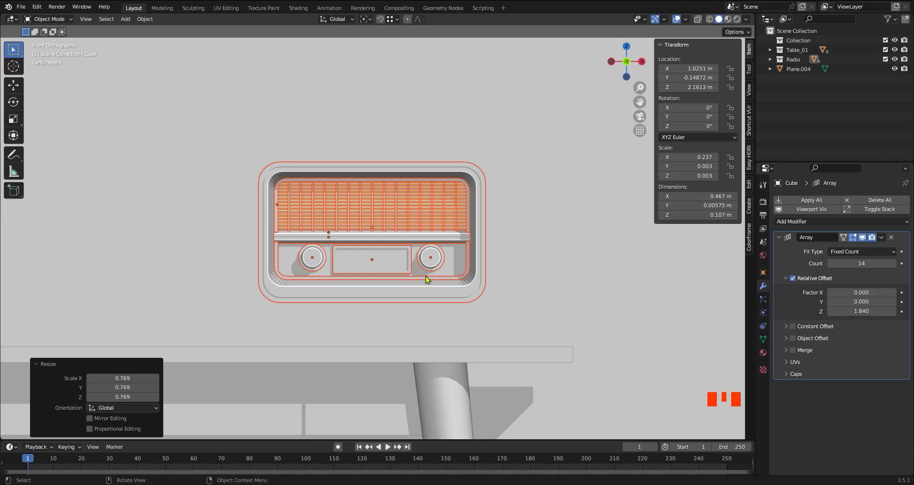
Step: Move the radio down onto the tabletop in the front view by 0.10271 m in X and -0.10494 m in Z
middle_click_drag(443, 305, 461, 310)
key("KP_1")
key("g")
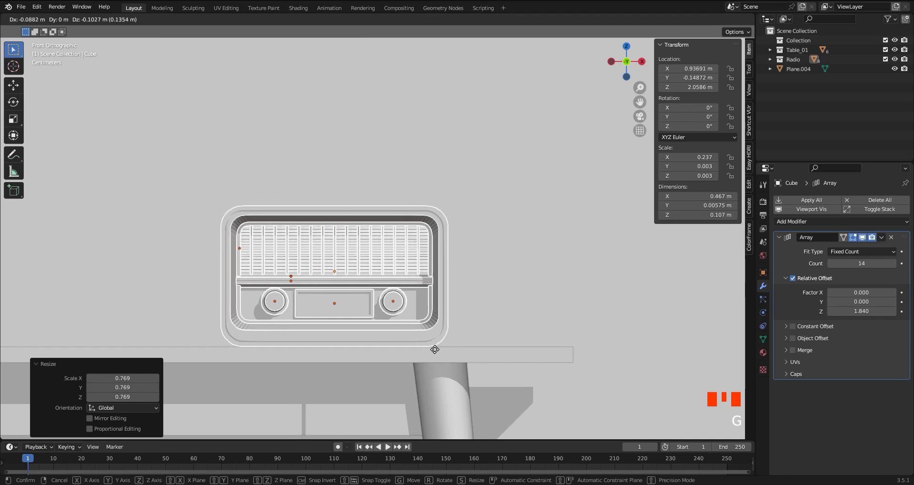
left_click(510, 350)
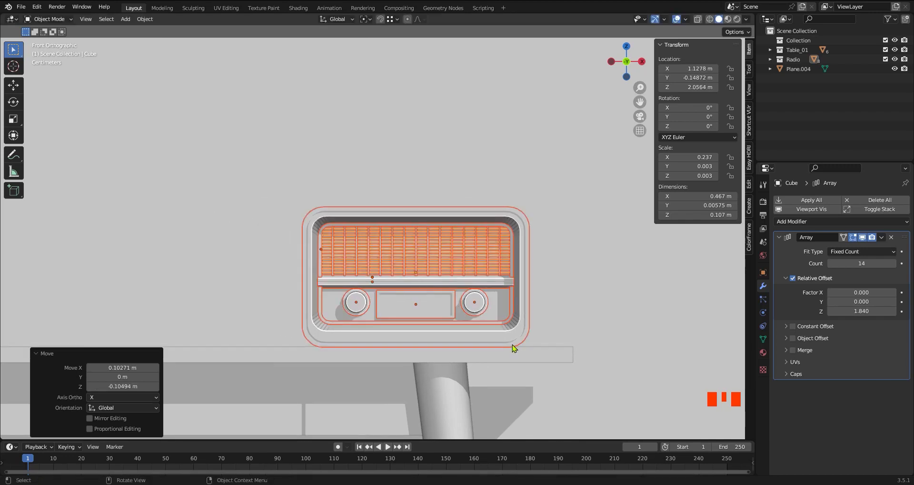
Step: Move the radio back across the tabletop in the top view, placing its body at about X 1.03 m and Y 0.44 m
key("KP_7")
middle_click_drag(514, 347, 457, 326, "ctrl")
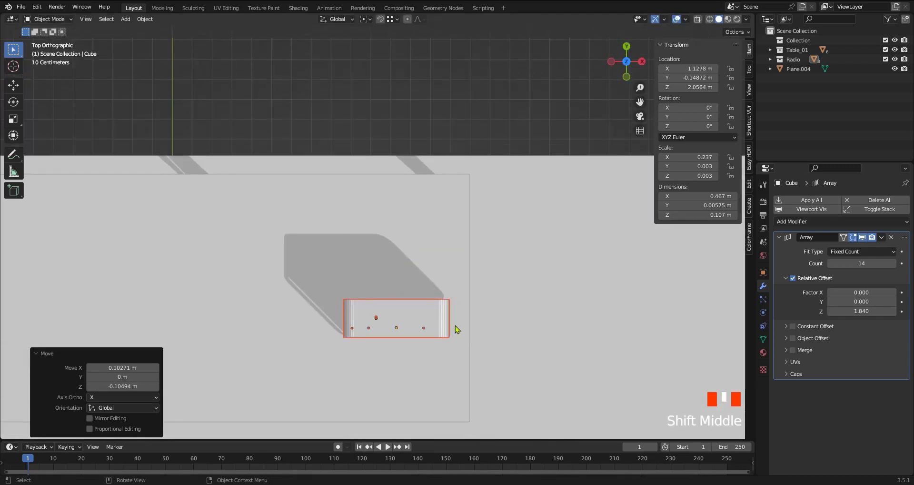
key("g")
left_click(469, 217)
middle_click_drag(468, 216, 357, 227)
Step: Add a Bevel modifier to the radio's outer body
scroll(348, 329, "up", 2)
left_click(356, 226)
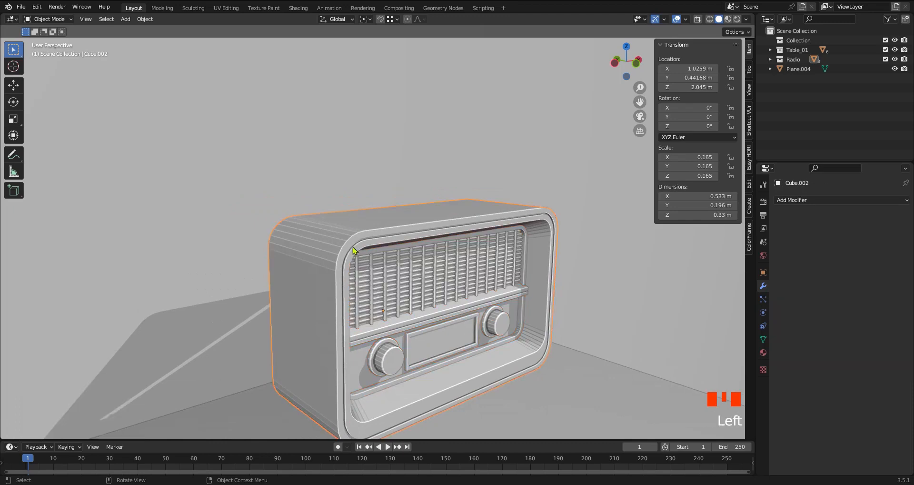
scroll(355, 251, "up", 2)
left_click(788, 200)
left_click(700, 237)
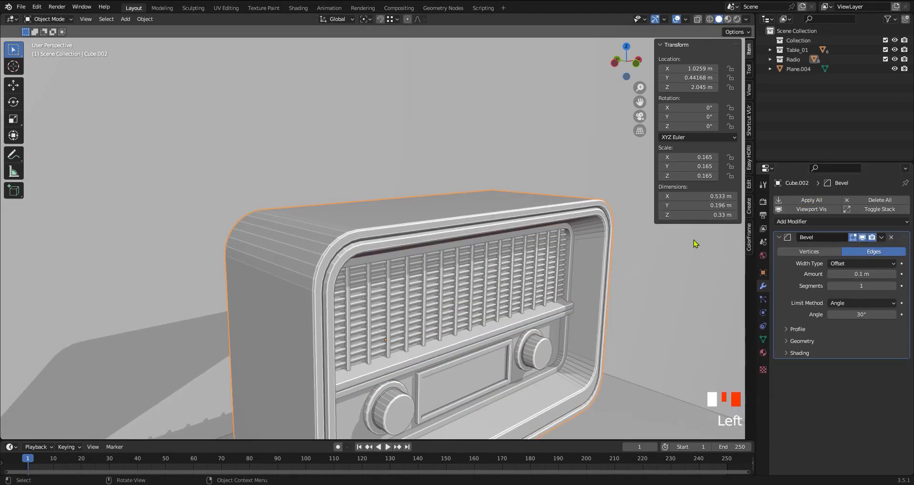
Step: Add a Bevel modifier to the horizontal shelf below the radio's grille
middle_click_drag(477, 304, 408, 336, "ctrl")
scroll(375, 329, "up", 2)
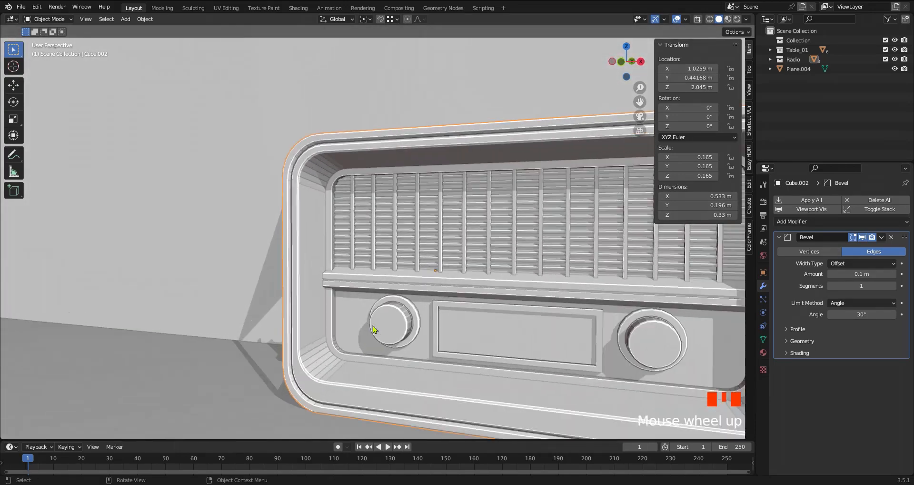
left_click(442, 289)
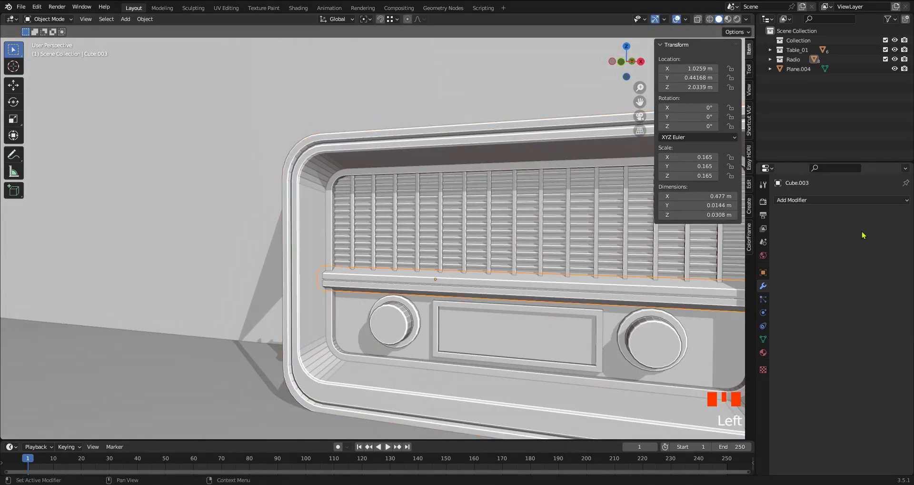
left_click(811, 200)
left_click(721, 234)
middle_click_drag(613, 282, 449, 373, "ctrl")
left_click(381, 350)
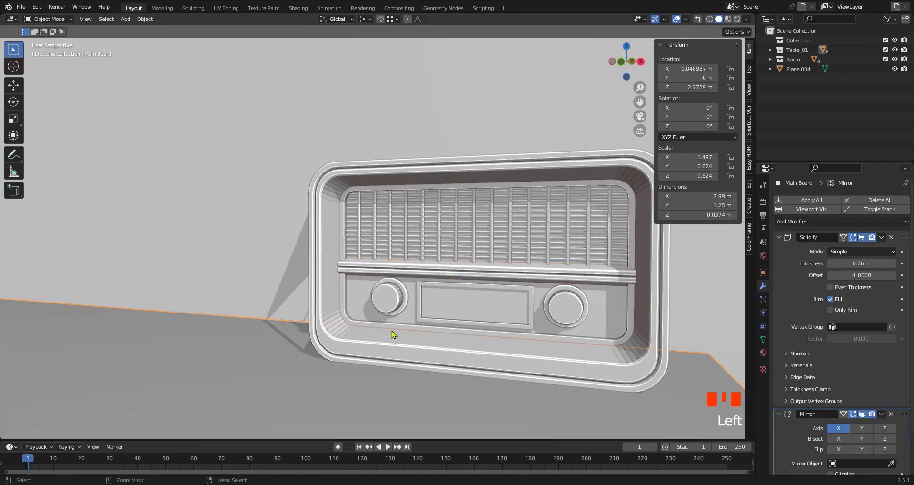
middle_click_drag(394, 335, 460, 387, "ctrl")
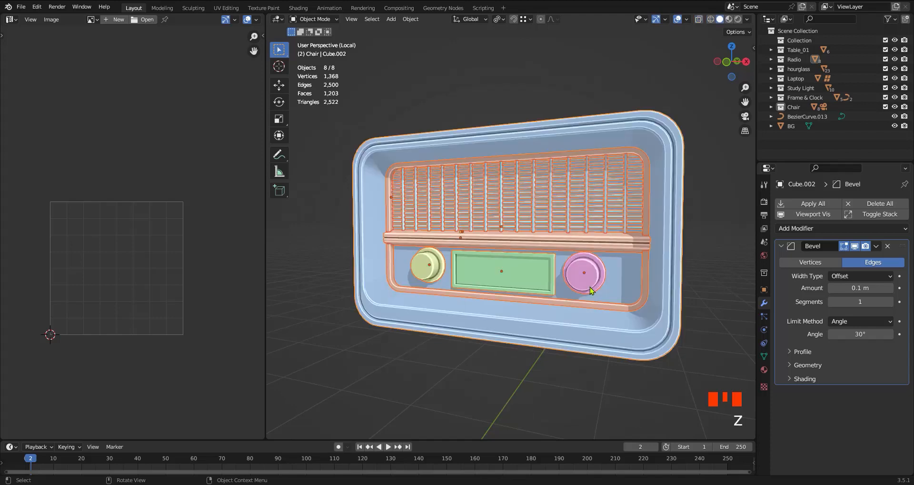
Step: Select all radio parts with the outer body active and turn off the viewport display of their modifiers, including Bevel
middle_click_drag(477, 286, 526, 302)
middle_click_drag(526, 303, 584, 309)
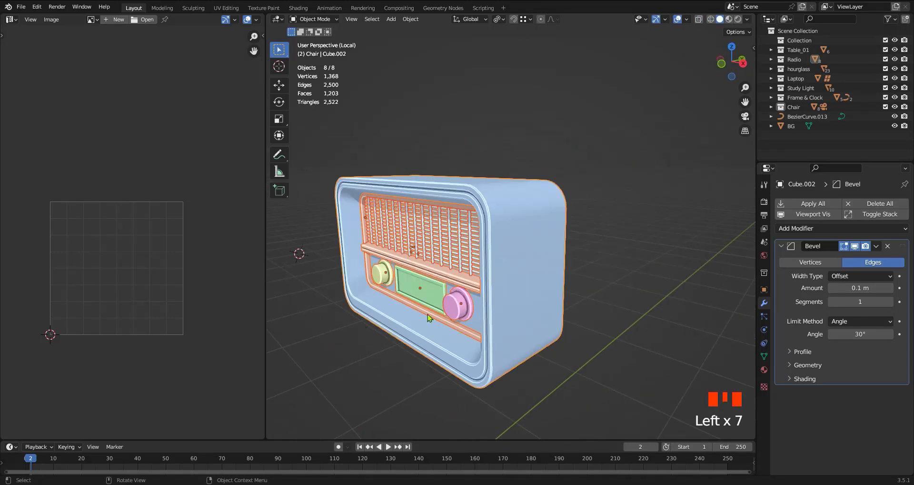
key("z")
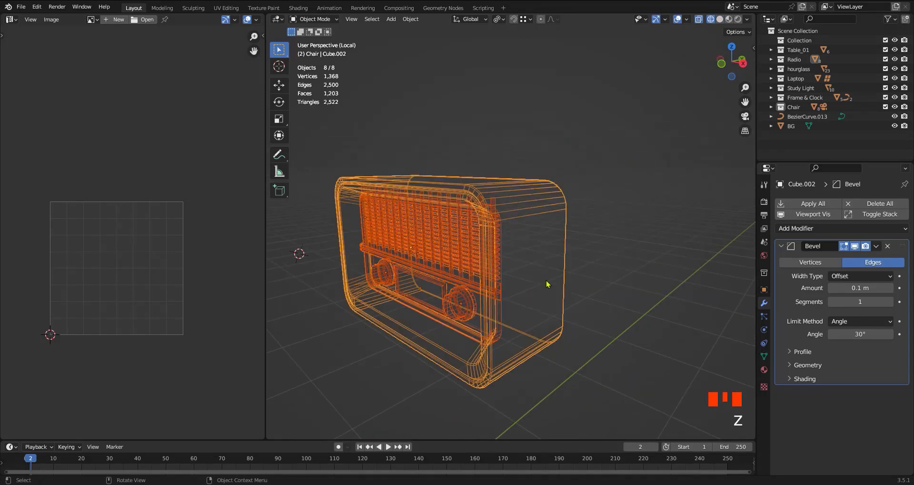
left_click(449, 266, "shift")
key("shift+z")
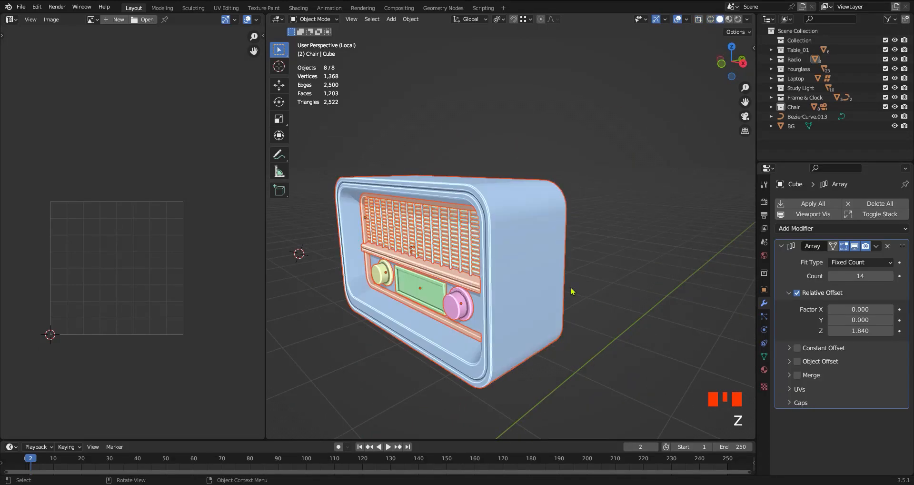
left_click(507, 312)
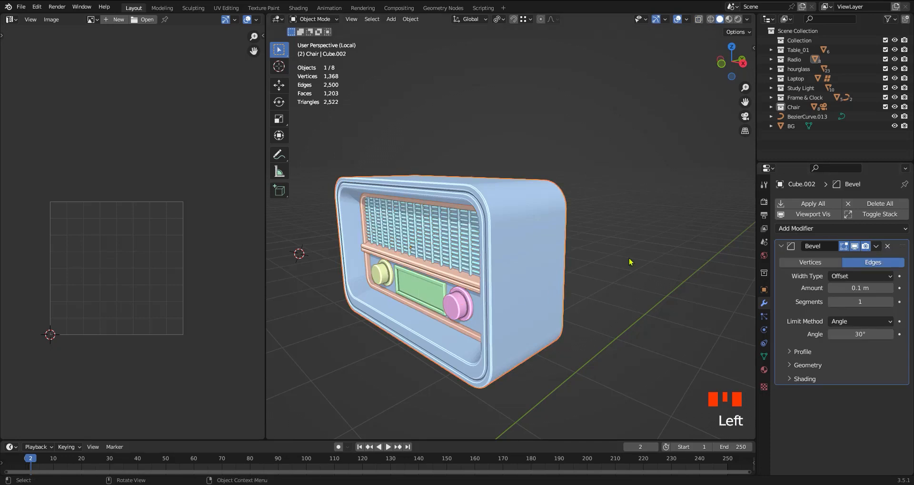
left_click_drag(666, 178, 286, 360)
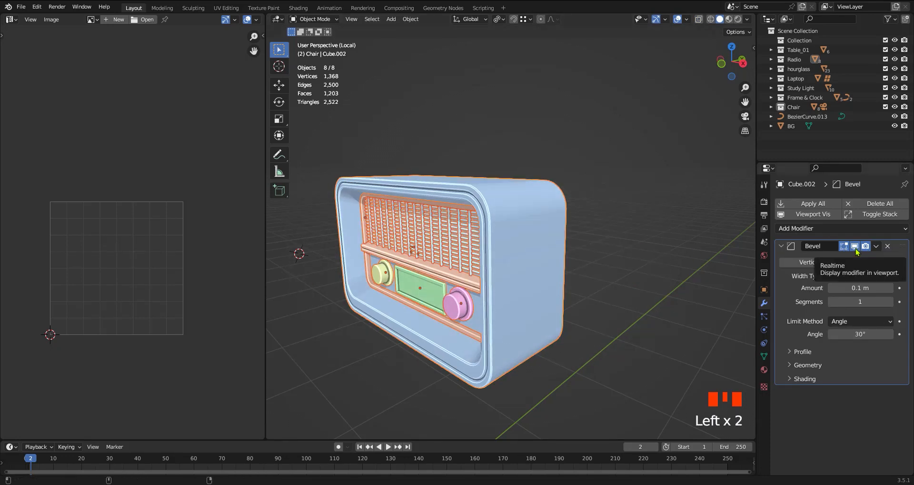
left_click(856, 248, "alt")
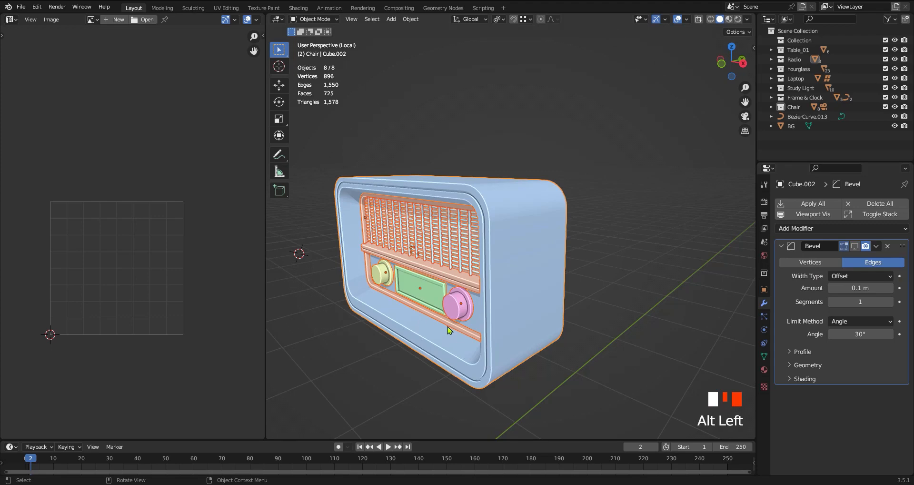
Step: Compare the radio parts with and without their Bevel modifiers in the viewport, leaving the bevel display off
middle_click_drag(448, 329, 741, 300, "ctrl")
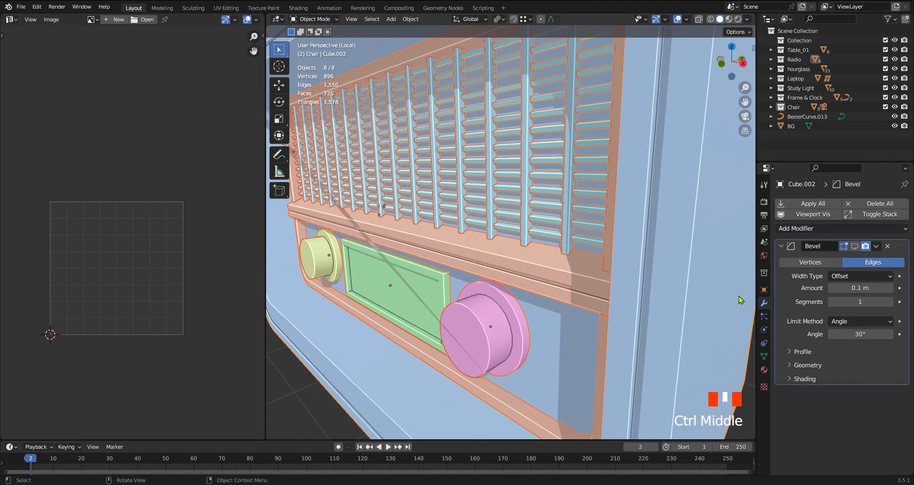
left_click(856, 247, "alt")
left_click(856, 247, "alt")
left_click(855, 248, "alt")
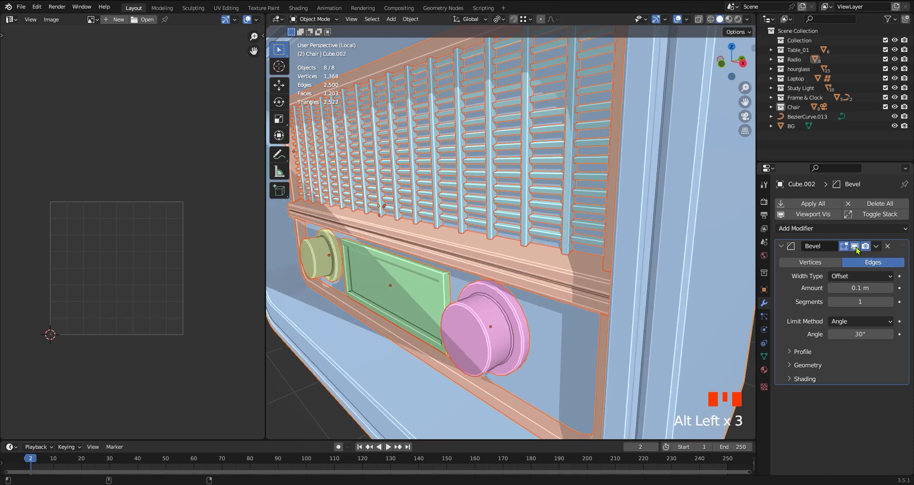
left_click(855, 247, "alt")
left_click(855, 247, "alt")
left_click(855, 247, "alt")
left_click(855, 247, "alt")
left_click(856, 246, "alt")
middle_click_drag(584, 255, 498, 269, "ctrl")
Step: Compare the vertical grille bars with and without their Array modifier in the viewport, leaving the array display on
left_click(521, 231)
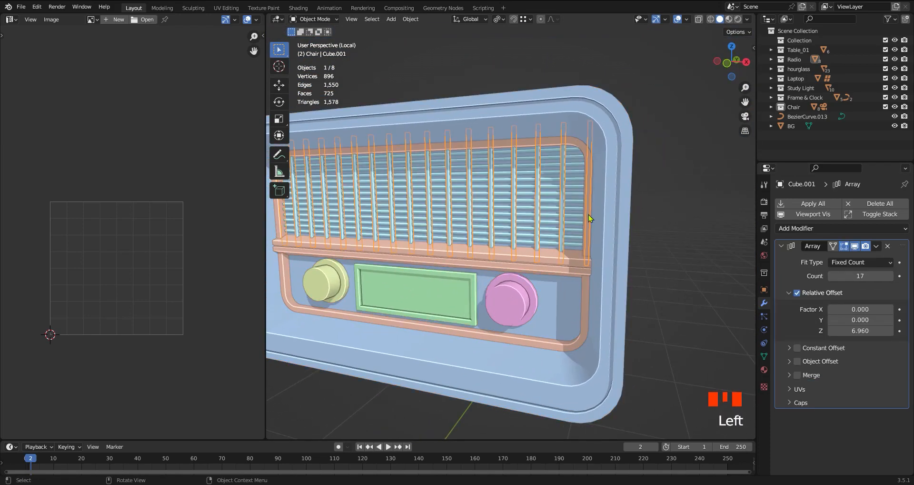
left_click(856, 247, "alt")
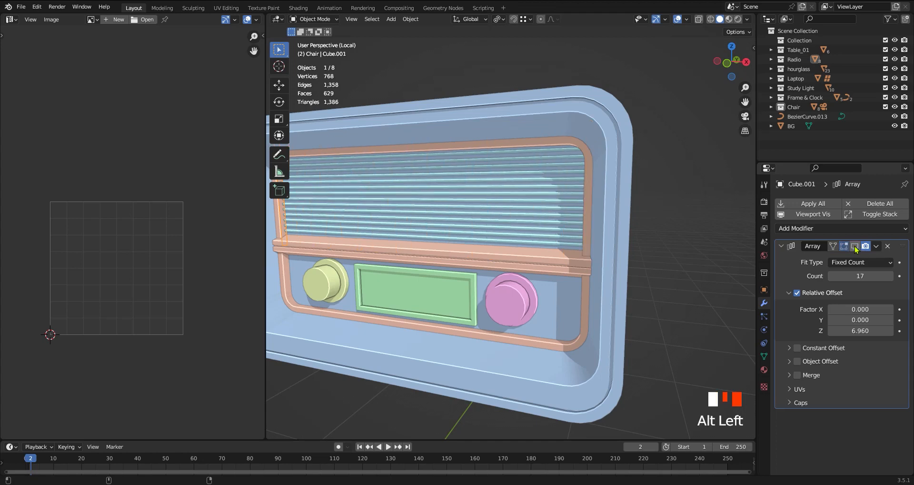
left_click(855, 246, "alt")
left_click(856, 247, "alt")
left_click(855, 247, "alt")
left_click(855, 247, "alt")
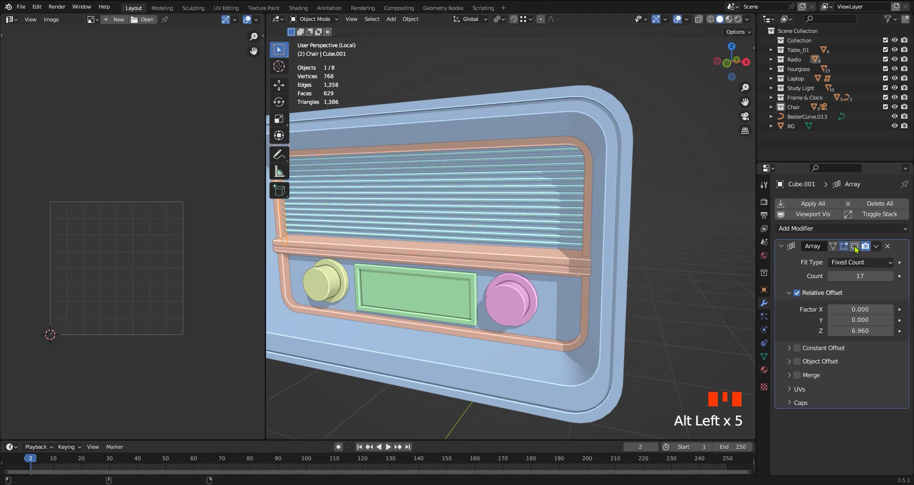
left_click(855, 247, "alt")
Step: Mark seams on the radio body's mesh along the outline of the back face and the outline of the inner recess
middle_click_drag(444, 271, 551, 284, "ctrl")
left_click(551, 283)
middle_click_drag(517, 245, 520, 288, "ctrl")
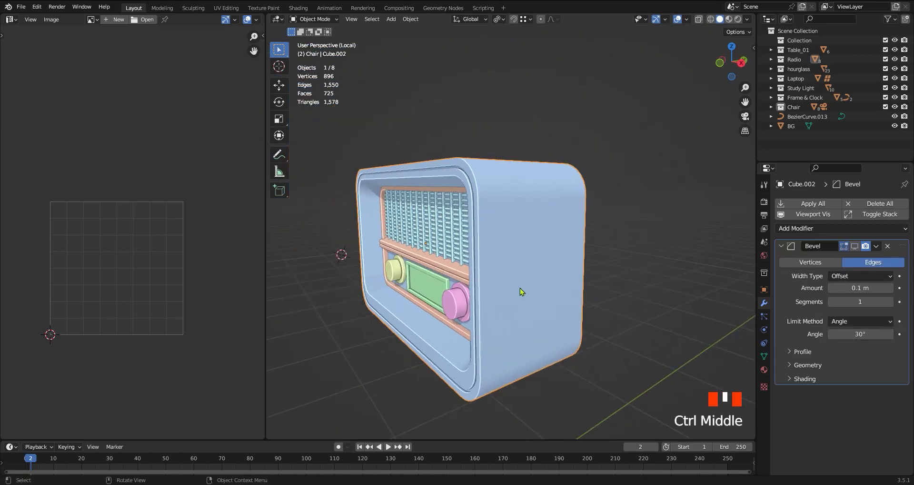
key("Tab")
middle_click_drag(512, 254, 492, 232)
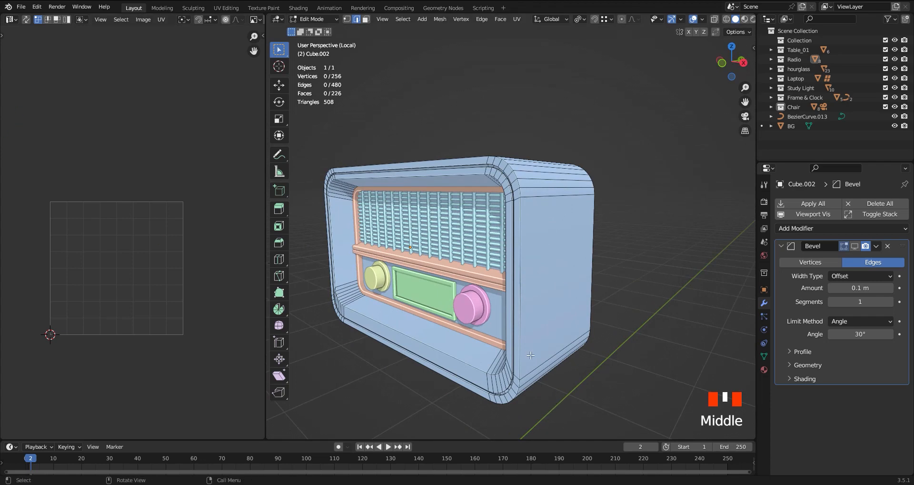
middle_click_drag(531, 354, 436, 363)
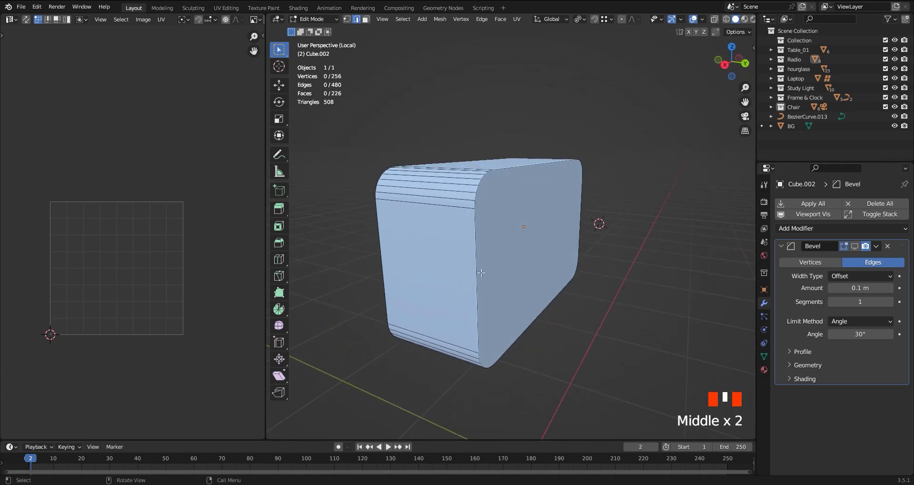
middle_click_drag(475, 236, 545, 283)
left_click(454, 242, "alt")
key("KP_Divide")
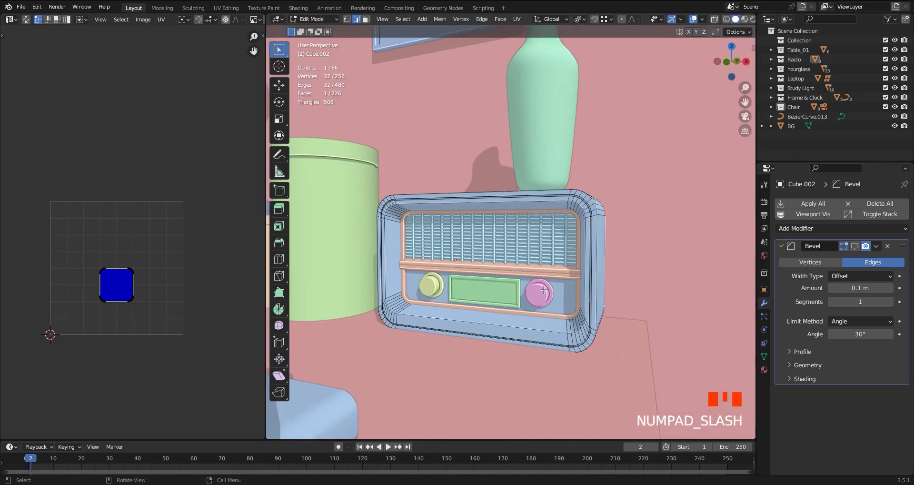
key("KP_Divide")
left_click(505, 305, "alt+shift")
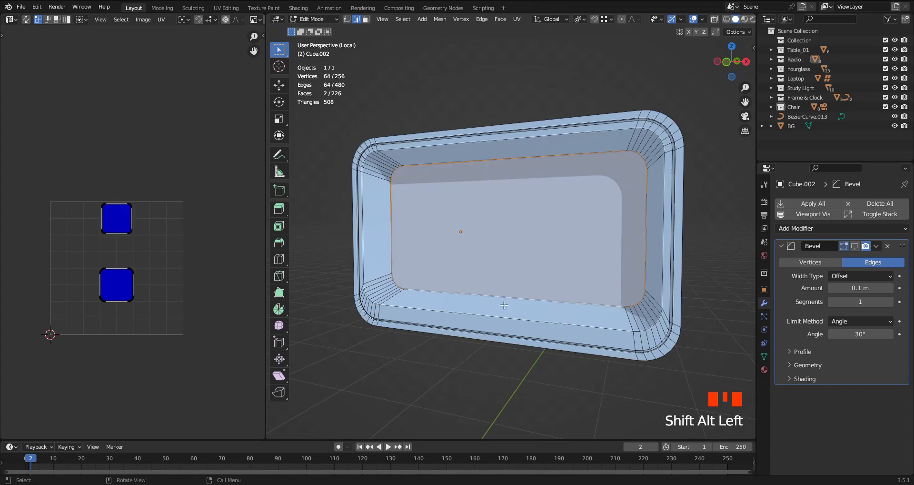
right_click(560, 264)
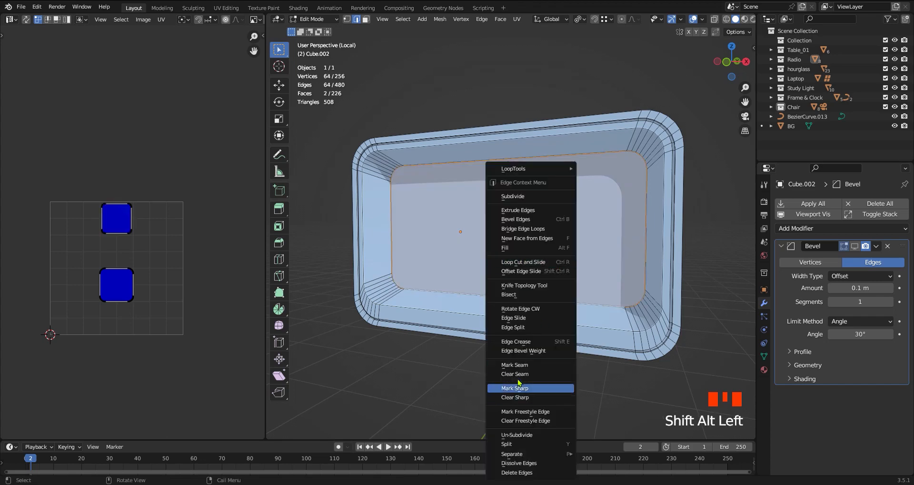
left_click(522, 365)
Step: Mark a seam on the edges crossing the body's lower wall near one rounded corner, between the recess and back seams
key("z")
left_click(575, 329)
mouse_move(574, 306)
middle_mouse_down()
mouse_move(470, 314)
mouse_move(579, 315)
mouse_move(534, 249)
middle_mouse_up()
key("z")
left_click(614, 318)
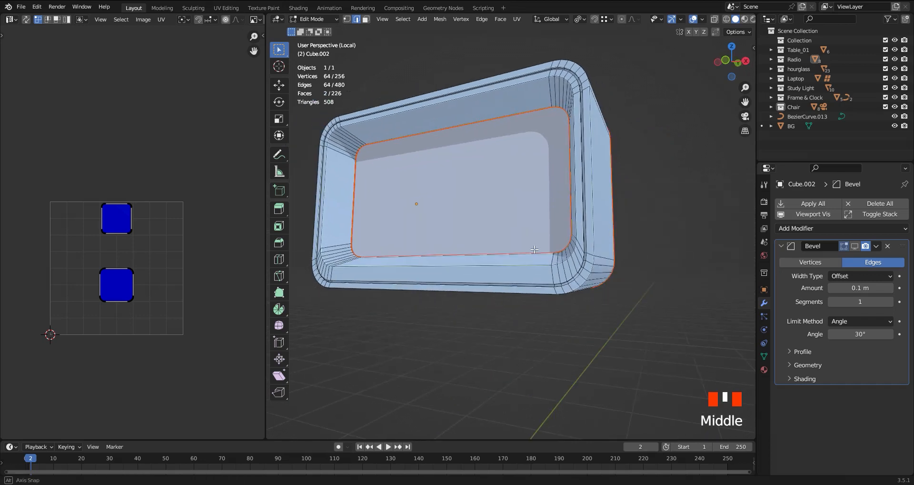
scroll(555, 269, "up", 1)
left_click(562, 271, "alt")
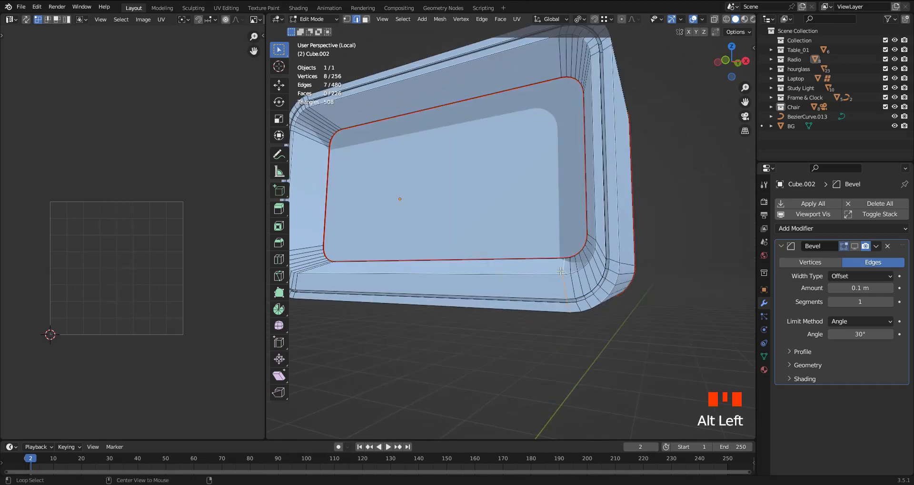
mouse_move(589, 307)
middle_mouse_down()
mouse_move(443, 310)
mouse_move(572, 312)
middle_mouse_up()
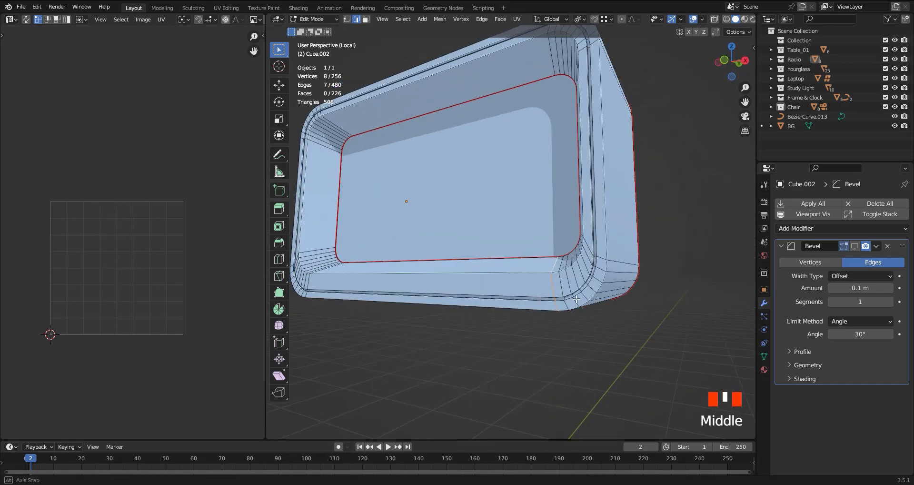
right_click(510, 330)
left_click(478, 365)
Step: Unwrap the entire radio body mesh along its seams with the Angle Based method and examine the UV islands
key("a")
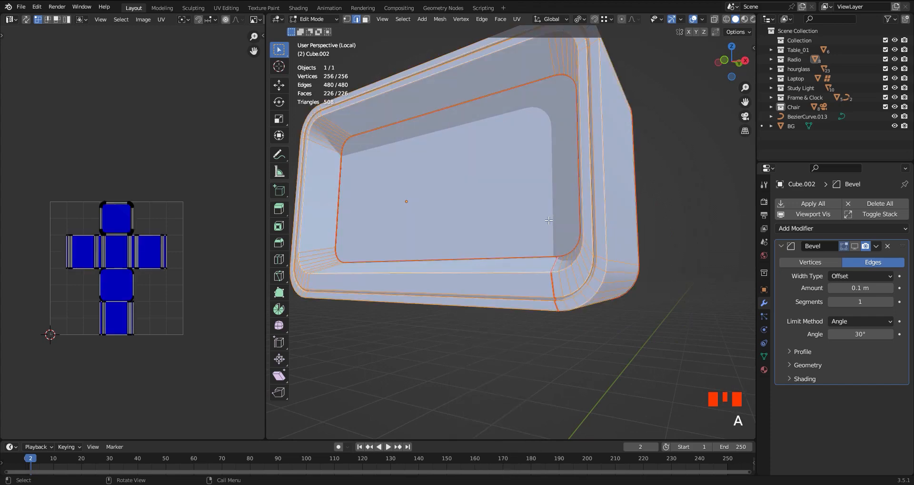
key("u")
left_click(543, 221)
scroll(138, 257, "up", 3)
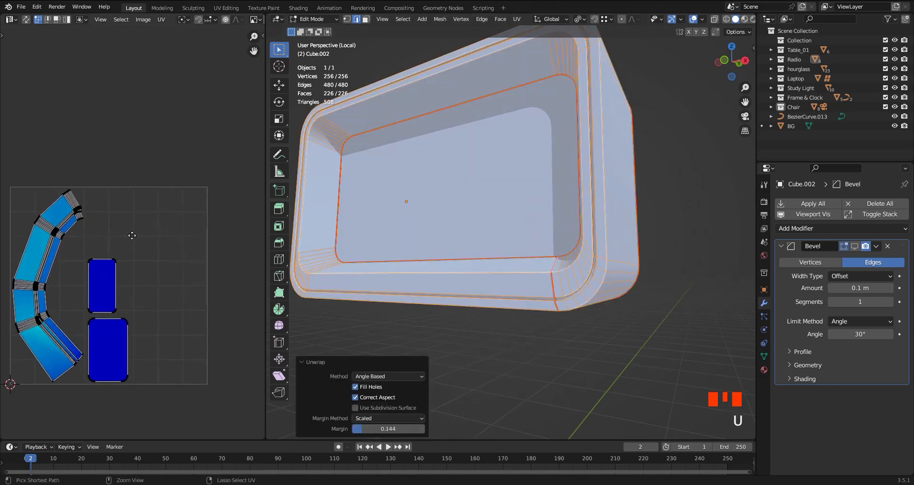
scroll(119, 305, "up", 3)
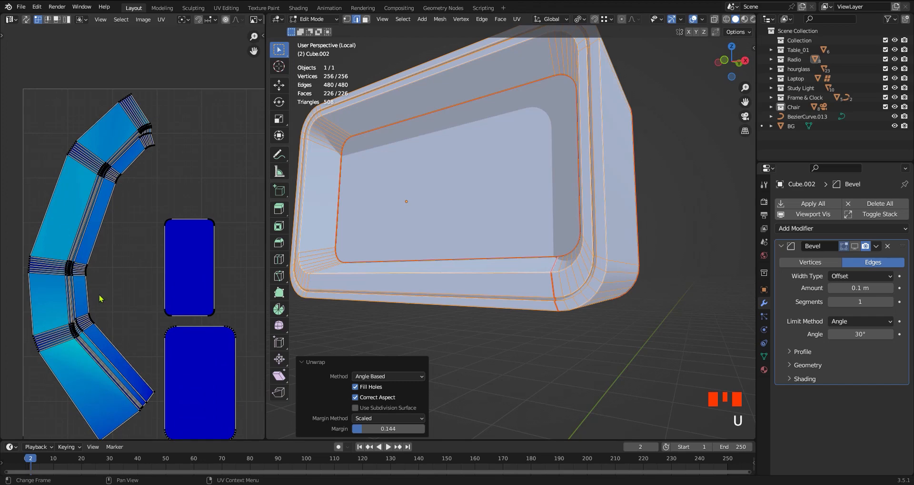
mouse_move(98, 230)
middle_mouse_down("ctrl")
mouse_move(96, 138)
mouse_move(92, 265)
mouse_move(97, 227)
middle_mouse_up("ctrl")
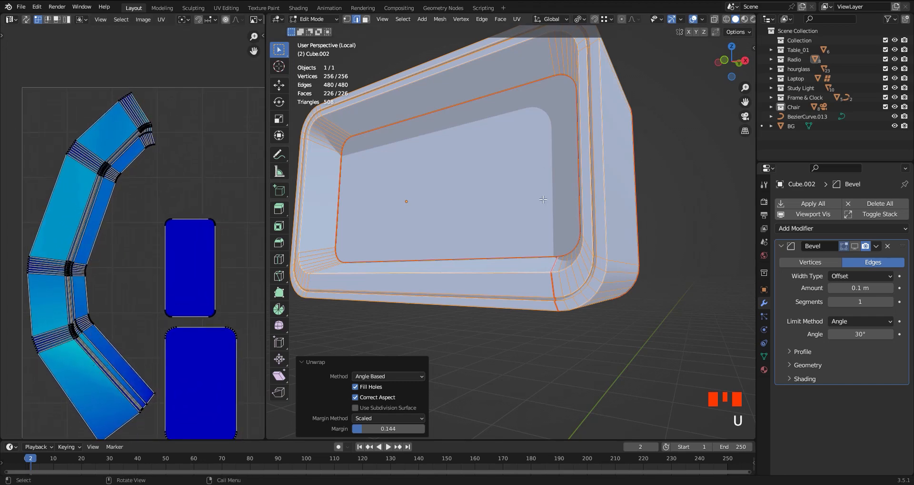
Step: Leave local view, finish editing the radio body, and select the inner frame around the grille and knobs
middle_click_drag(544, 200, 536, 210)
key("KP_Divide")
key("Tab")
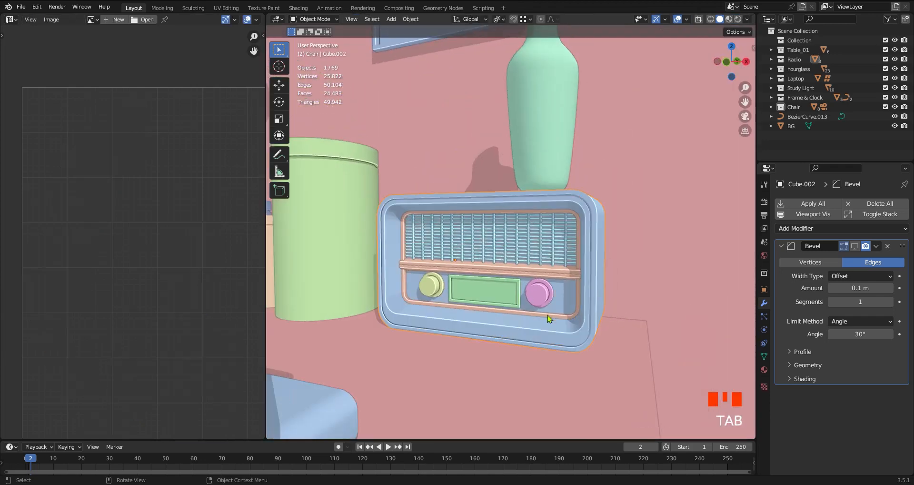
mouse_move(548, 315)
middle_mouse_down("ctrl")
mouse_move(567, 285)
mouse_move(561, 318)
middle_mouse_up("ctrl")
left_click(558, 312)
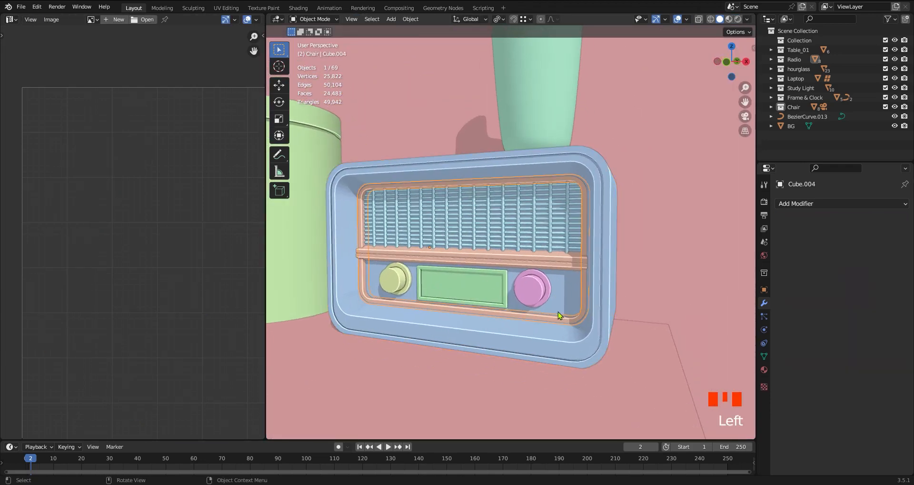
Step: Isolate the inner frame in local view and unwrap its entire mesh without seams using the Angle Based method
key("g")
right_click(551, 307)
key("KP_Divide")
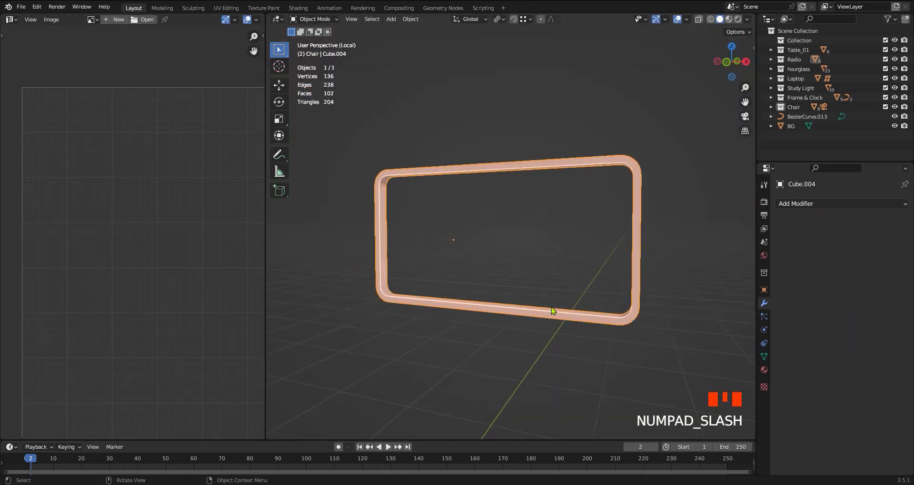
middle_click_drag(561, 311, 535, 312)
middle_click_drag(467, 316, 493, 325)
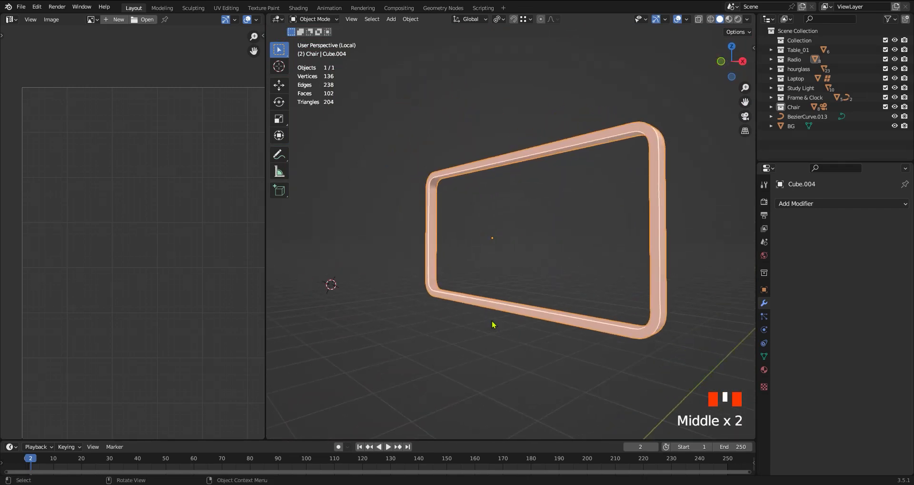
key("Tab")
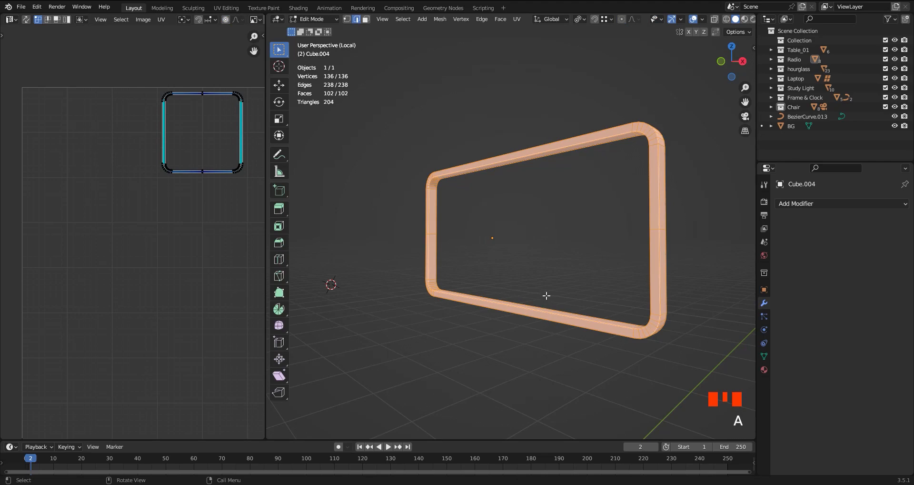
key("u")
left_click(431, 257)
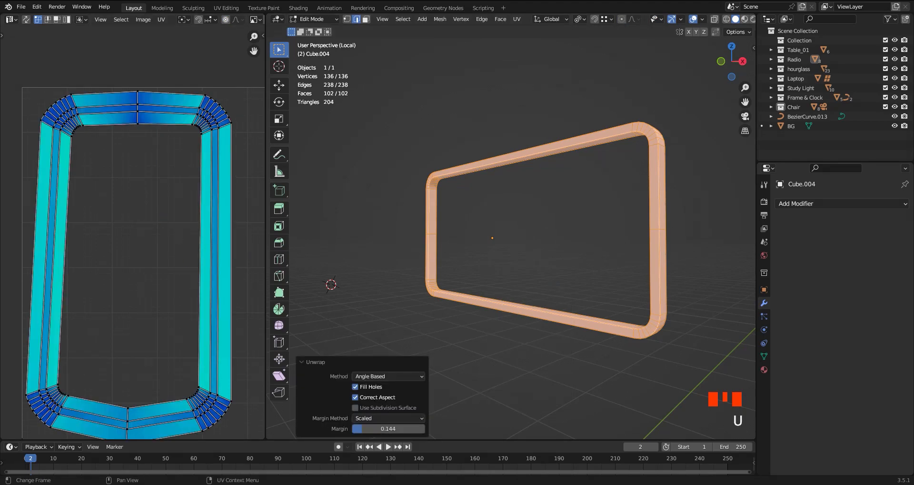
Step: Mark a seam on the edges crossing the frame's lower bar, just beside one rounded corner
mouse_move(604, 319)
middle_mouse_down()
mouse_move(631, 321)
mouse_move(599, 323)
middle_mouse_up()
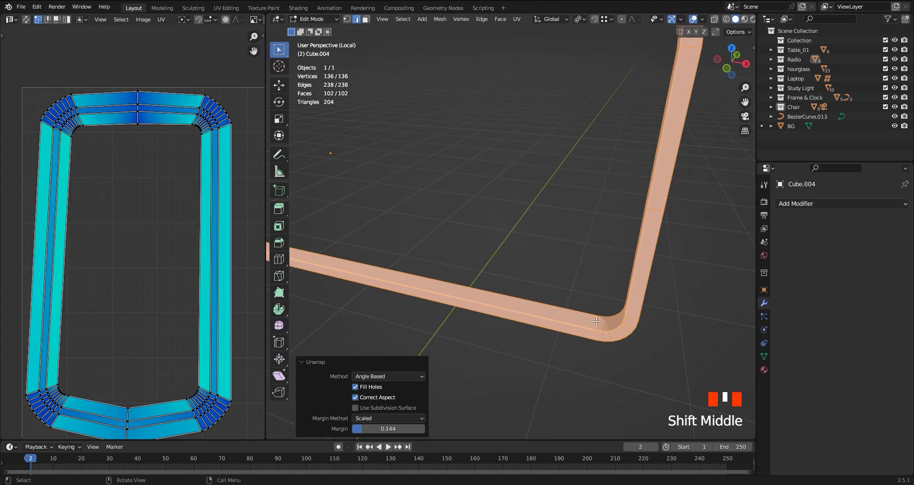
left_click(601, 340, "alt")
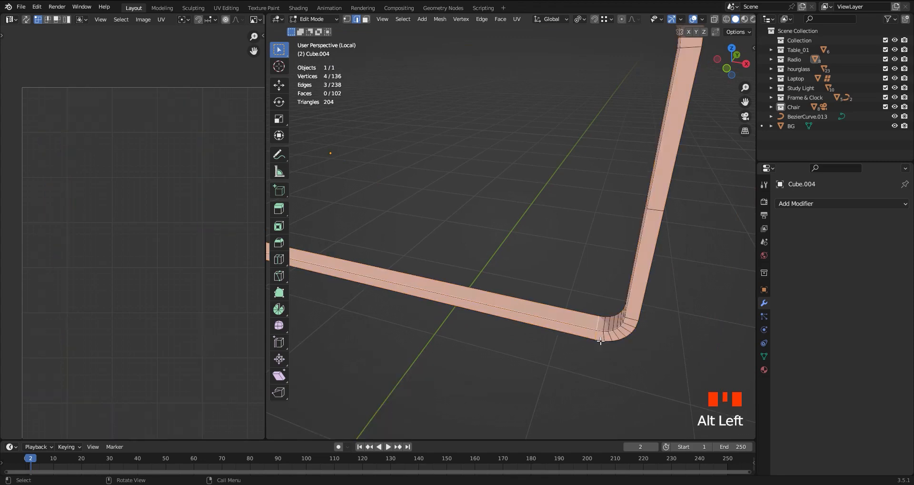
right_click(601, 341)
left_click(552, 364)
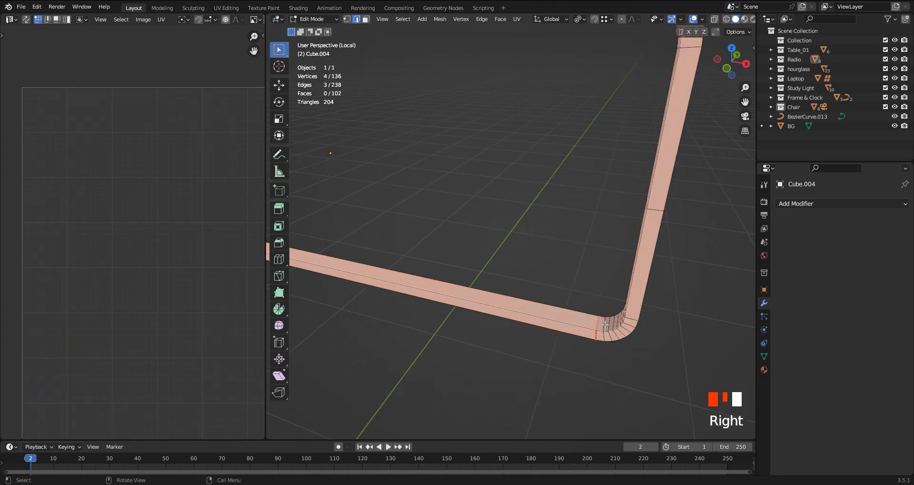
Step: Unwrap the entire frame mesh again along the new corner seam with the Angle Based method
key("a")
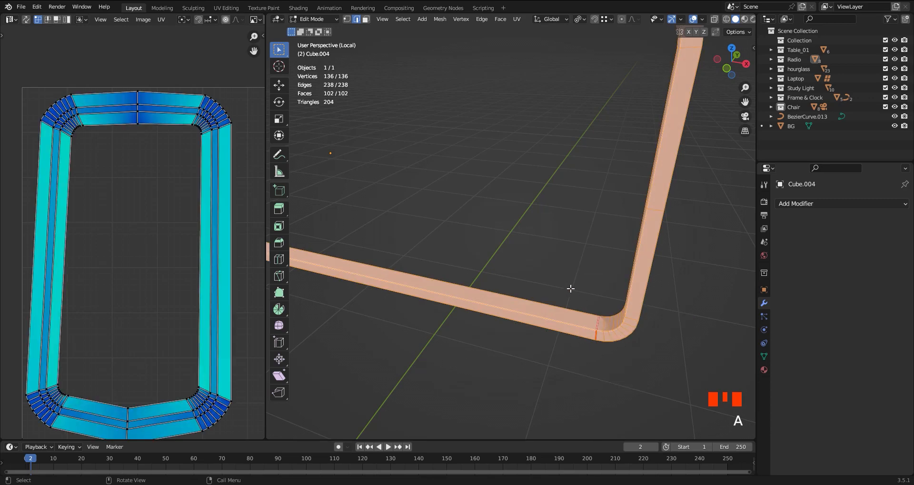
key("u")
left_click(577, 288)
scroll(137, 241, "down", 2)
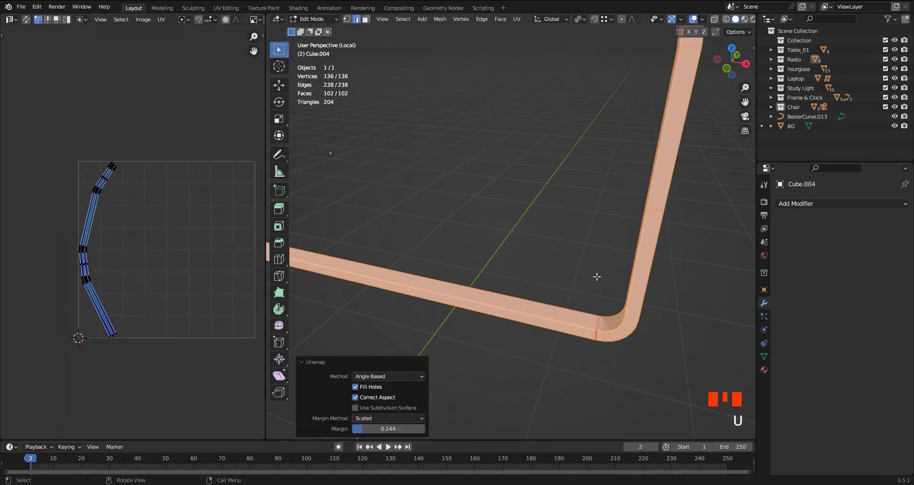
Step: Finish editing the radio's inner frame and bring the rest of the scene back into view
key("Tab")
middle_click_drag(586, 272, 570, 261)
key("KP_Divide")
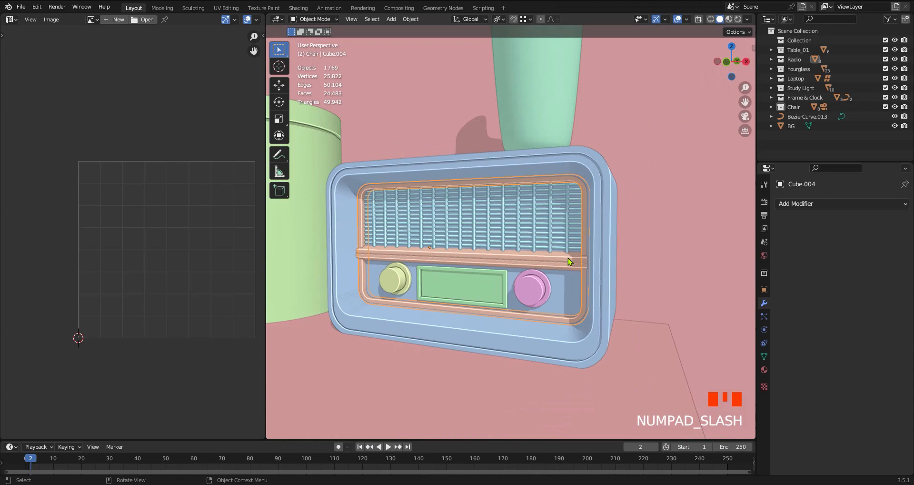
Step: Examine the UV layouts of the radio body and its inner frame, first the body alone and then both together in Edit Mode
left_click(588, 339)
key("Tab")
middle_click_drag(593, 350, 612, 334, "ctrl")
middle_click_drag(612, 409, 593, 349, "shift")
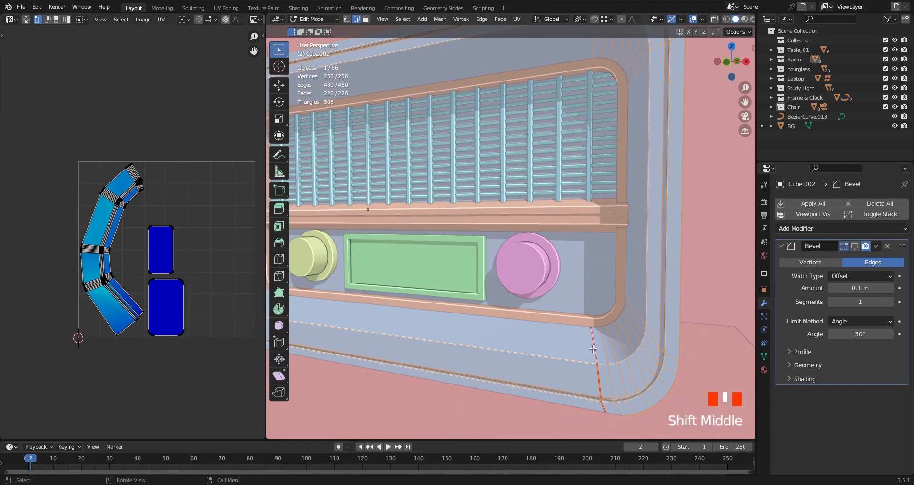
key("Tab")
left_click(598, 349)
left_click(607, 349, "shift")
key("Tab")
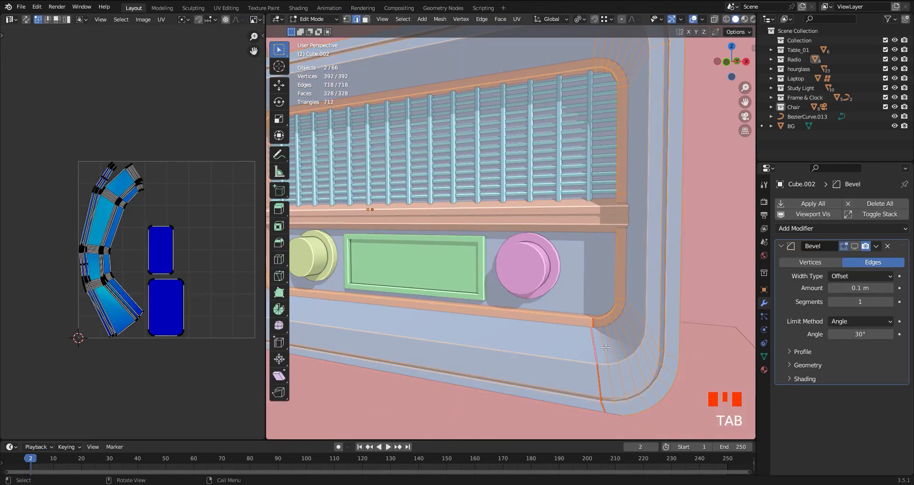
middle_click_drag(606, 348, 583, 279, "ctrl")
key("Tab")
Step: Hide the radio body and its inner frame so that the knobs, display and trim bar are exposed
left_click(585, 275)
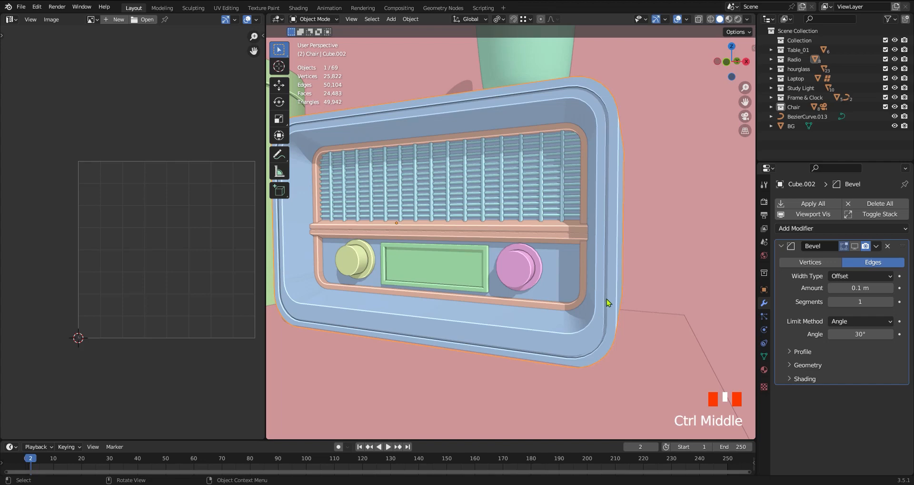
key("h")
left_click(587, 295)
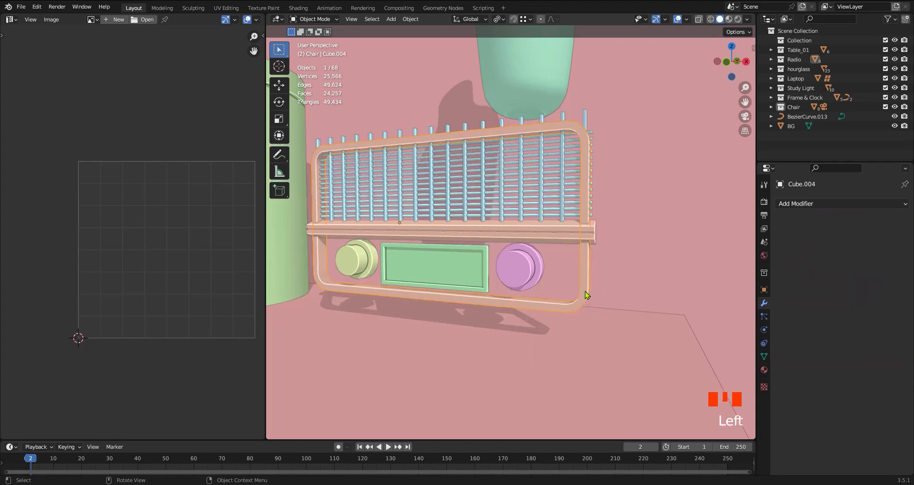
key("h")
middle_click_drag(534, 251, 561, 281)
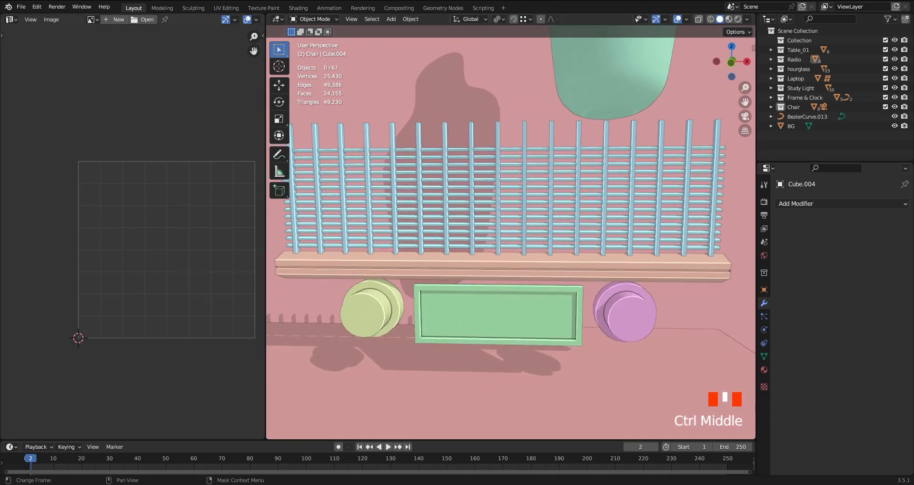
Step: Mark seams on the pink knob along one line of side edges and around its front face loop
left_click(633, 326)
middle_click_drag(632, 325, 599, 300)
key("Tab")
left_click(585, 296, "alt")
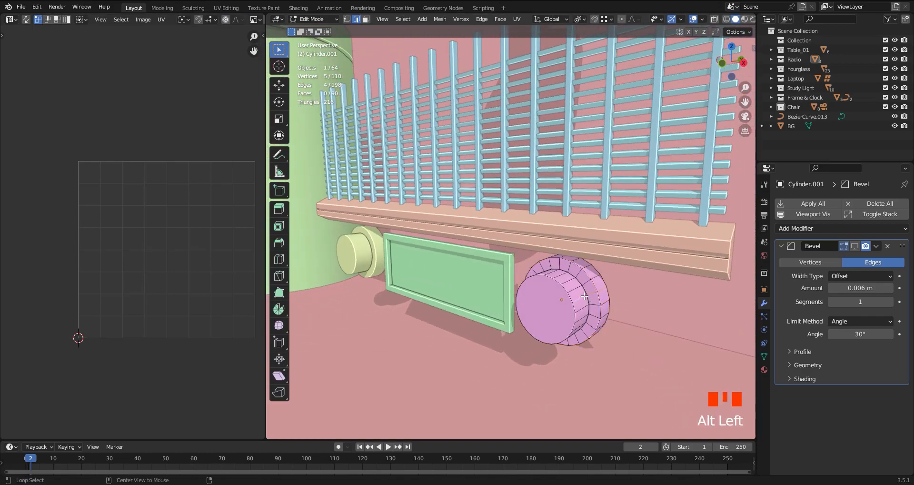
left_click(576, 308, "alt+shift")
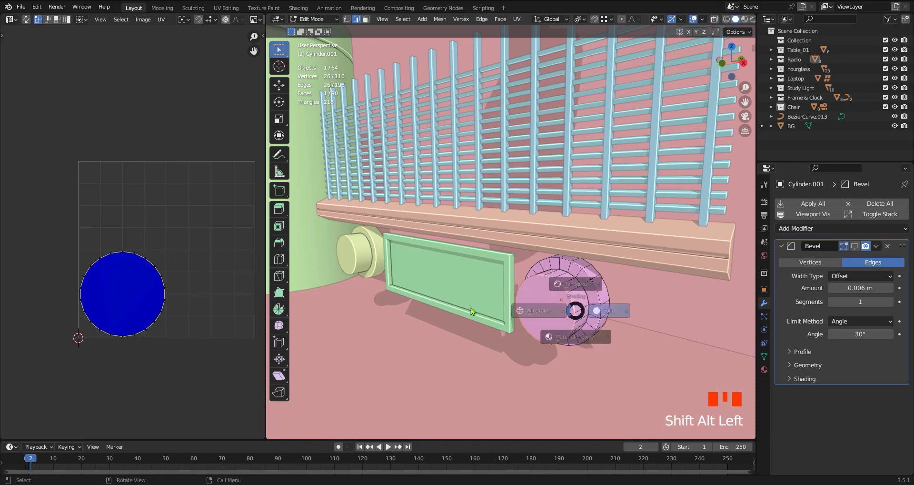
key("shift+z")
middle_click_drag(578, 310, 610, 314)
right_click(583, 378)
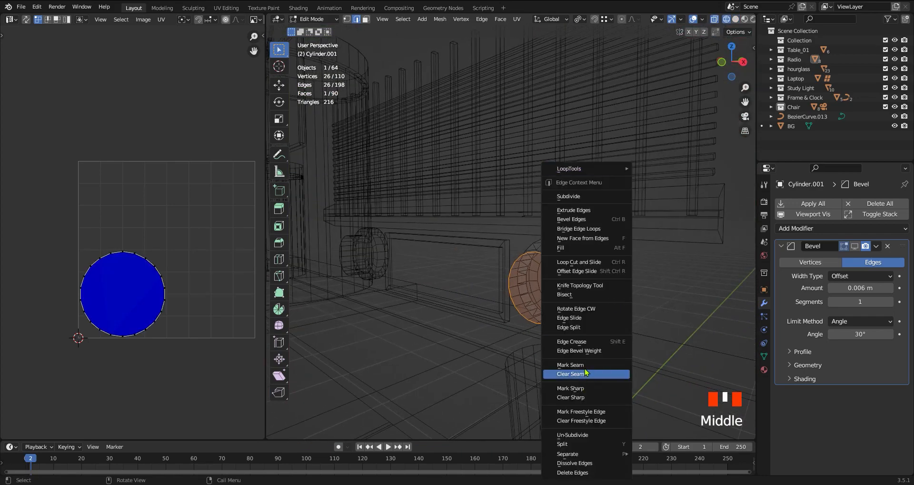
left_click(571, 365)
Step: Unwrap the whole pink knob and return to Object Mode
key("a")
key("u")
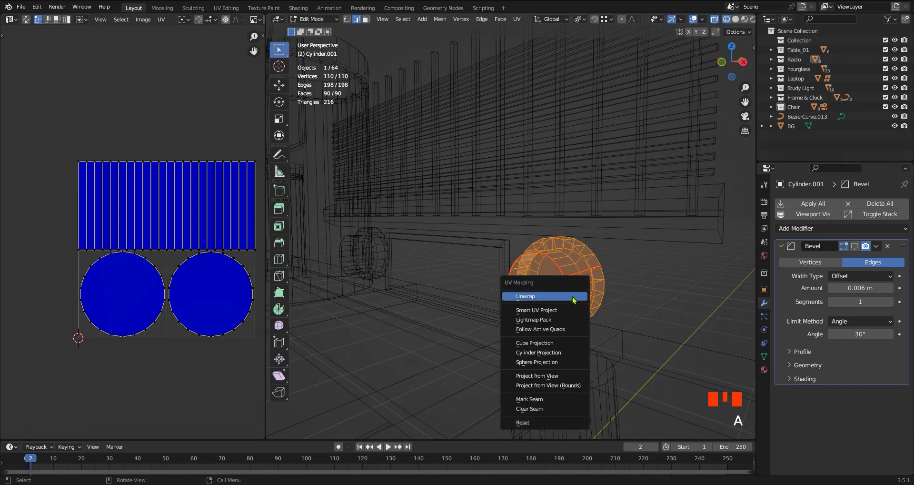
left_click(572, 296)
key("Tab")
Step: Mark seams on the yellow knob along one line of side edges and around its front face loop
middle_click_drag(460, 322, 578, 323)
left_click(487, 311)
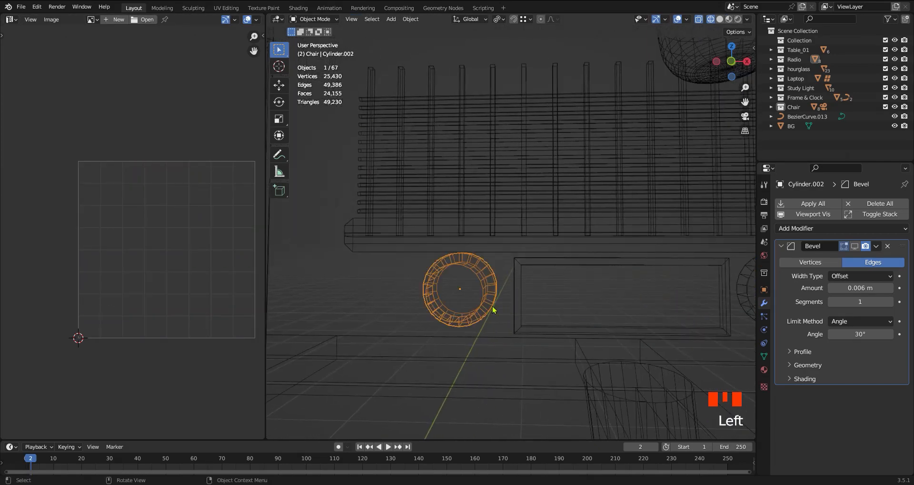
key("Tab")
middle_click_drag(485, 300, 472, 290)
left_click(466, 285, "alt")
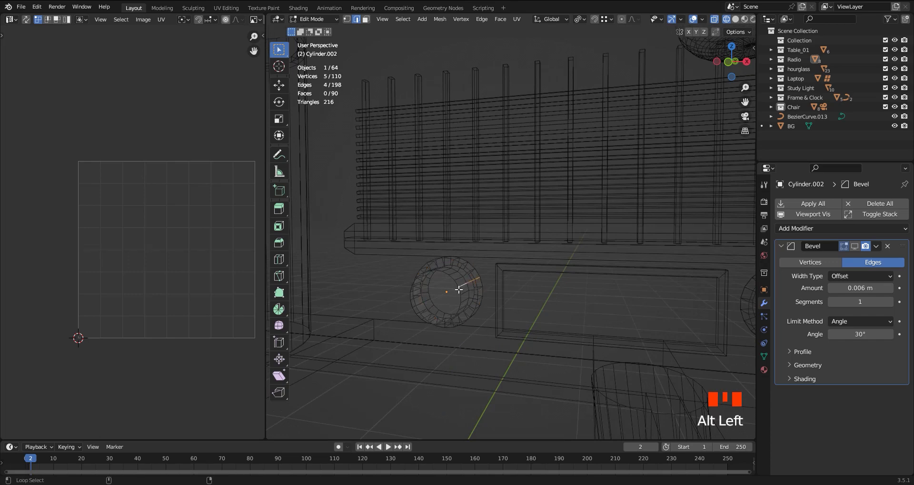
left_click(461, 292, "alt+shift")
right_click(461, 290)
left_click(461, 364)
Step: Unwrap the whole yellow knob and return to Object Mode
key("a")
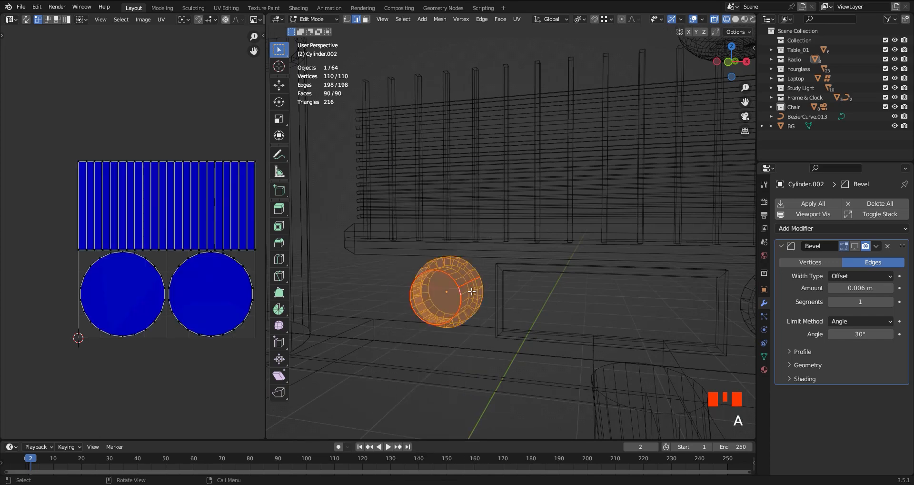
key("u")
left_click(472, 291)
key("Tab")
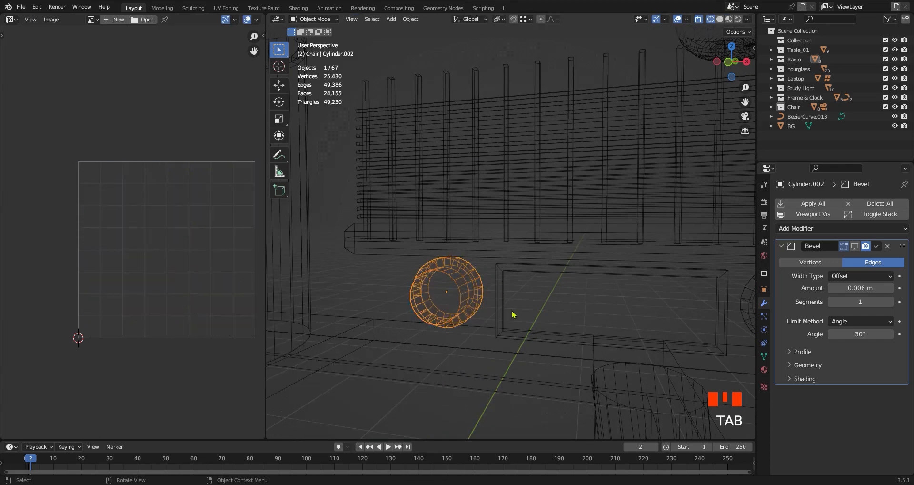
Step: Switch to solid shading and hide both radio knobs
key("z")
middle_click_drag(570, 288, 498, 224, "shift")
left_click(705, 287, "shift")
key("h")
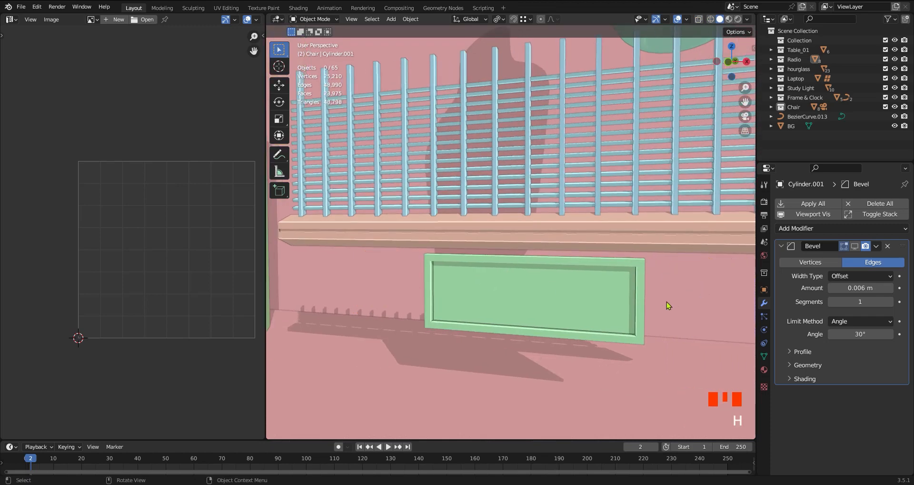
Step: Mark seams on the edges at all four corners of the green display frame, including its inner depth edges
left_click(607, 283)
mouse_move(607, 284)
middle_mouse_down("ctrl")
mouse_move(538, 289)
mouse_move(551, 262)
mouse_move(387, 289)
mouse_move(429, 309)
mouse_move(439, 304)
mouse_move(437, 252)
mouse_move(440, 339)
mouse_move(461, 290)
mouse_move(482, 335)
mouse_move(543, 338)
mouse_move(618, 294)
middle_mouse_up("ctrl")
key("Tab")
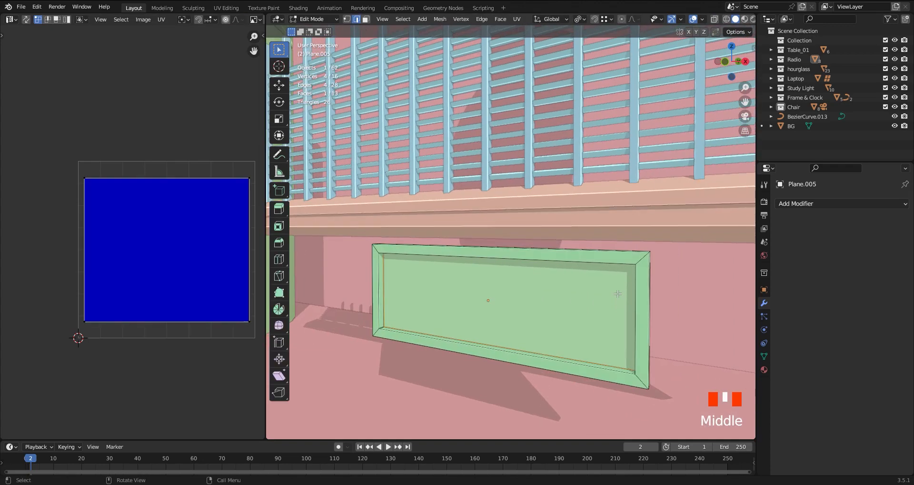
key("z")
left_click(545, 298)
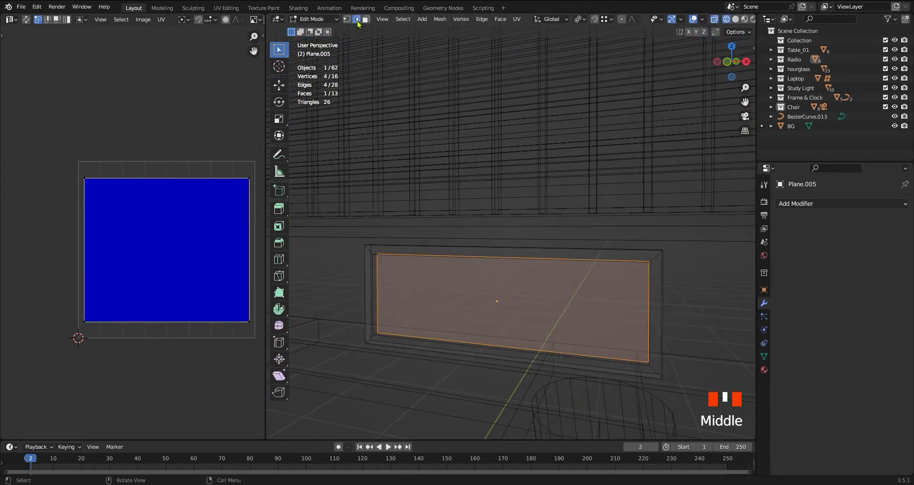
left_click_drag(684, 236, 629, 288)
left_click_drag(404, 220, 367, 265, "shift")
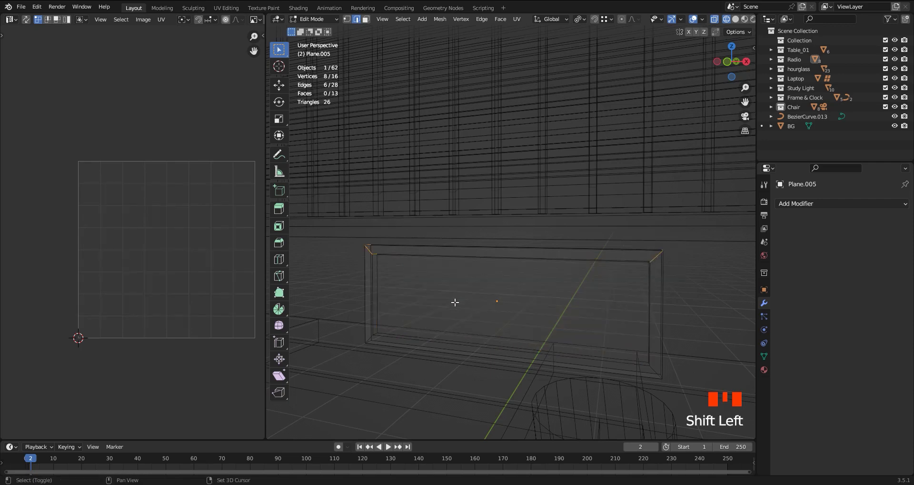
left_click_drag(416, 319, 362, 348, "shift")
left_click_drag(645, 345, 697, 383, "shift")
right_click(578, 320)
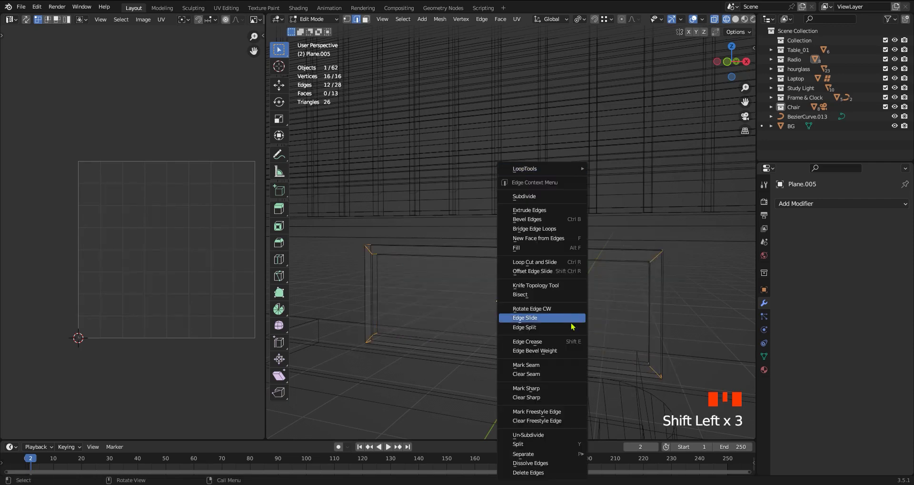
left_click(538, 389)
Step: Unwrap the whole display frame and return to Object Mode
key("a")
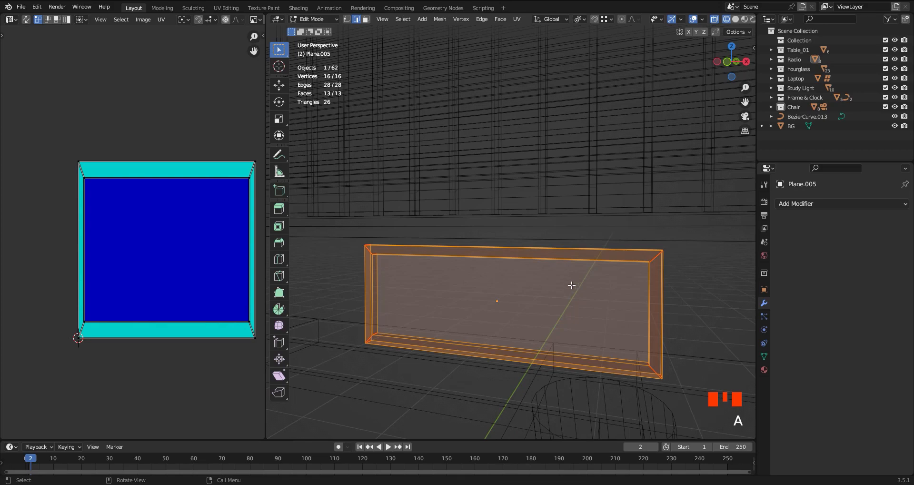
key("u")
left_click(572, 282)
scroll(167, 248, "up", 2)
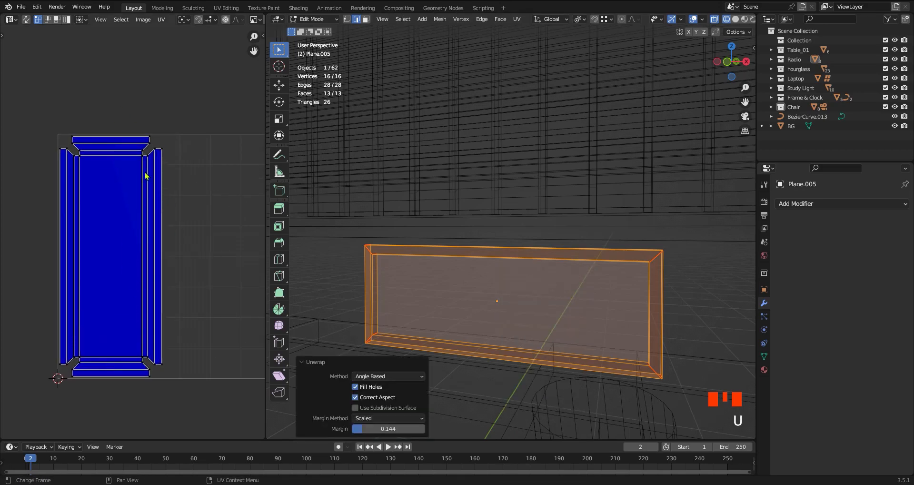
key("Tab")
Step: Switch back to solid shading and hide the green display frame
key("z")
mouse_move(531, 302)
middle_mouse_down("ctrl")
mouse_move(494, 314)
mouse_move(558, 274)
mouse_move(533, 313)
middle_mouse_up("ctrl")
left_click(594, 288)
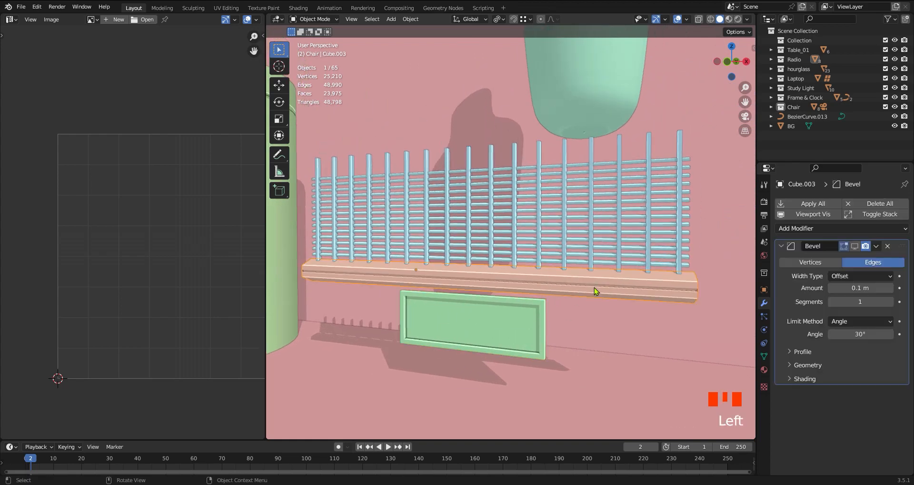
left_click(525, 329)
key("Delete")
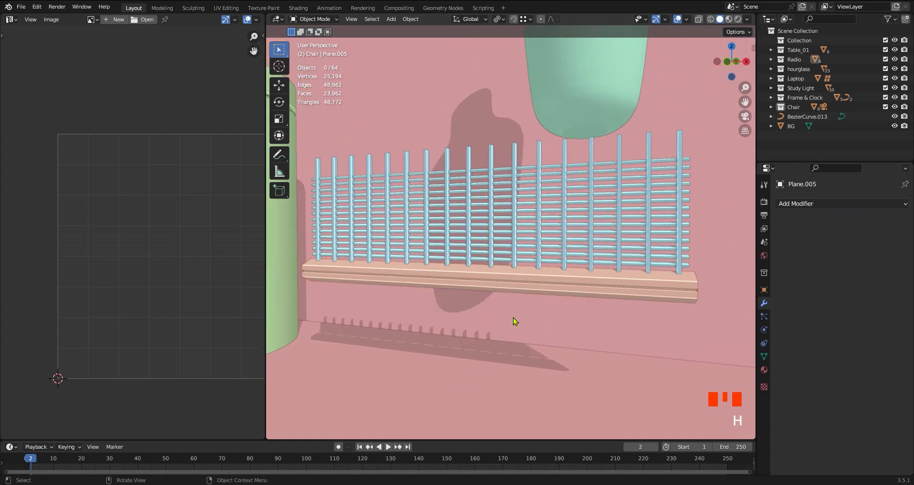
Step: Delete the end-cap faces at both ends of the horizontal trim bar below the grille
left_click(588, 278)
mouse_move(587, 279)
middle_mouse_down()
mouse_move(587, 305)
mouse_move(570, 301)
mouse_move(586, 291)
mouse_move(594, 302)
mouse_move(578, 308)
middle_mouse_up()
key("Tab")
key("z")
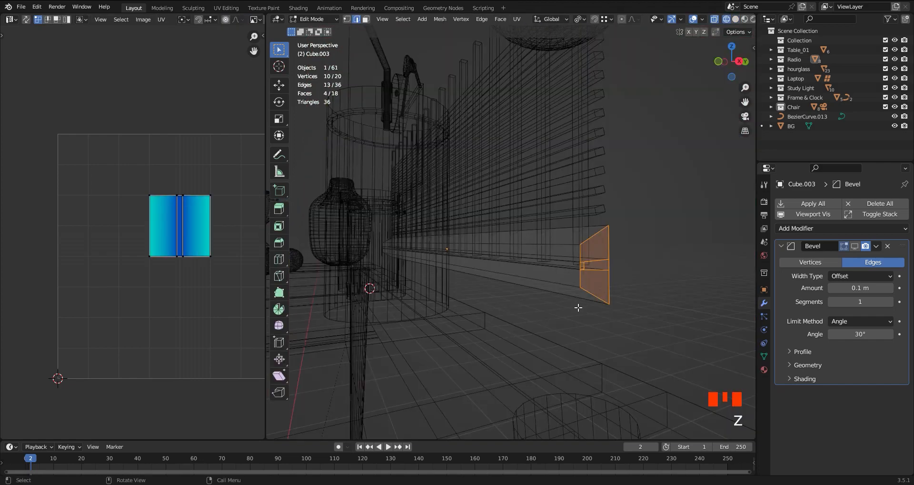
key("3")
left_click_drag(665, 211, 573, 332)
middle_click_drag(507, 266, 414, 204)
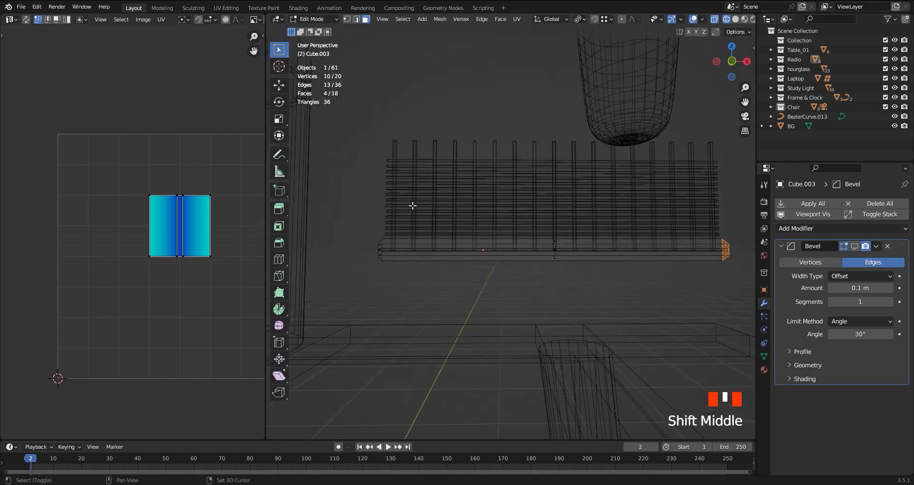
left_click(383, 249, "shift")
key("x")
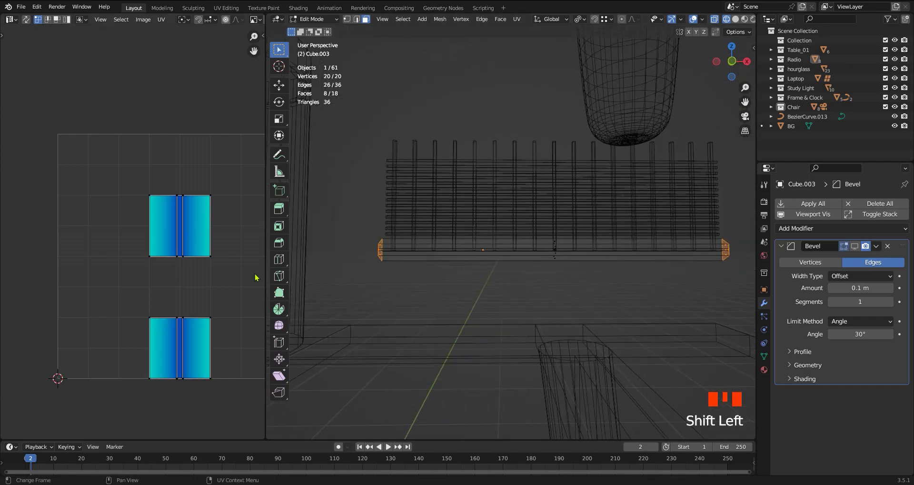
key("x")
left_click(402, 285)
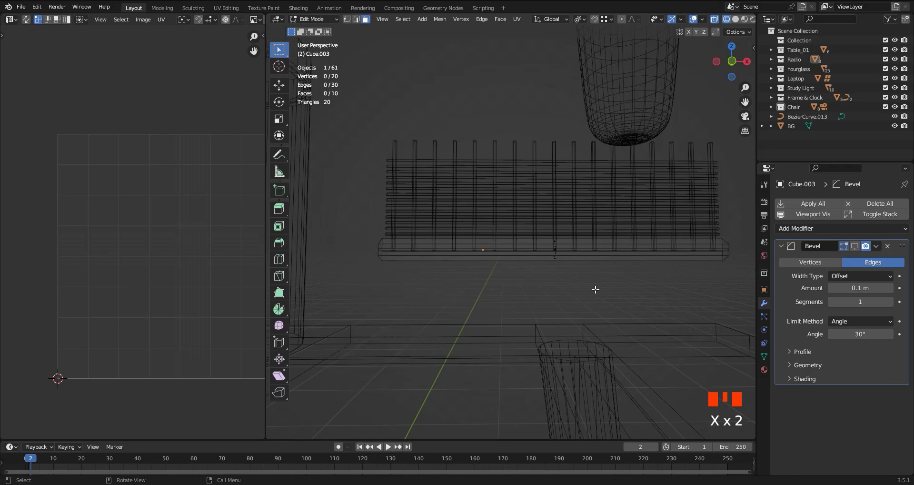
Step: Isolate the trim bar in local view with solid shading
middle_click_drag(595, 288, 476, 275)
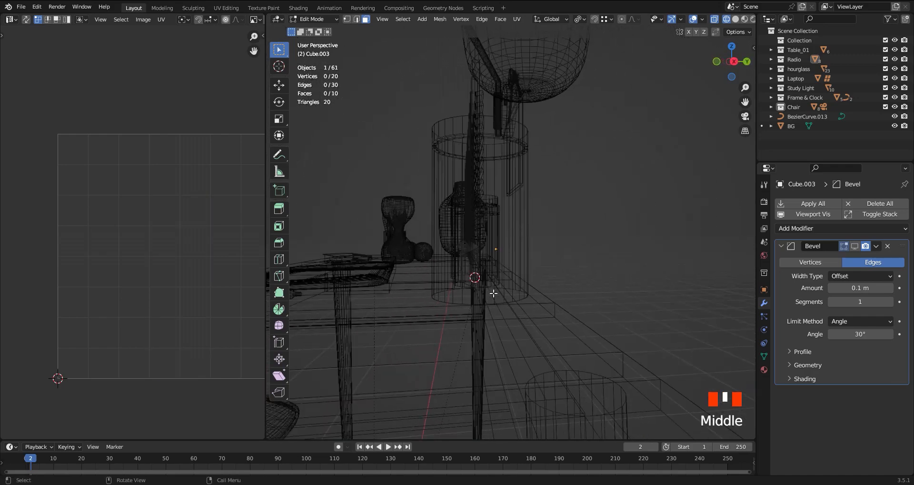
key("KP_3")
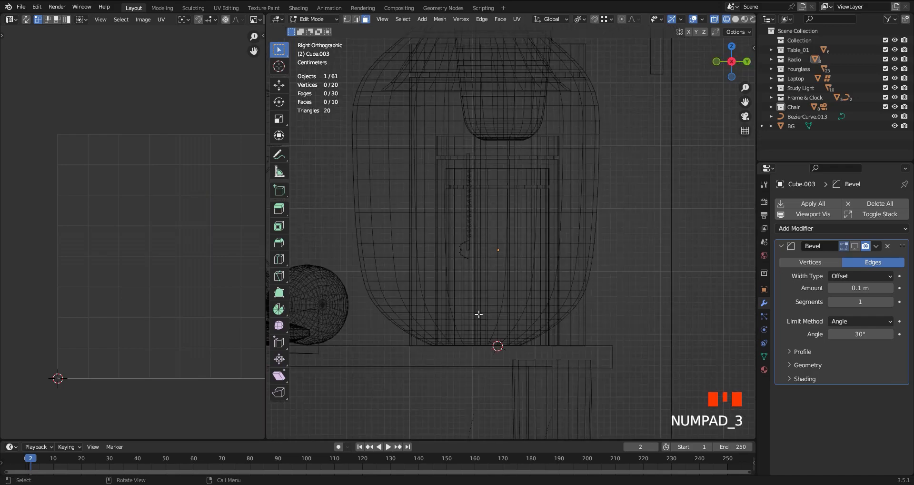
middle_click_drag(479, 315, 535, 322)
key("KP_Divide")
key("KP_1")
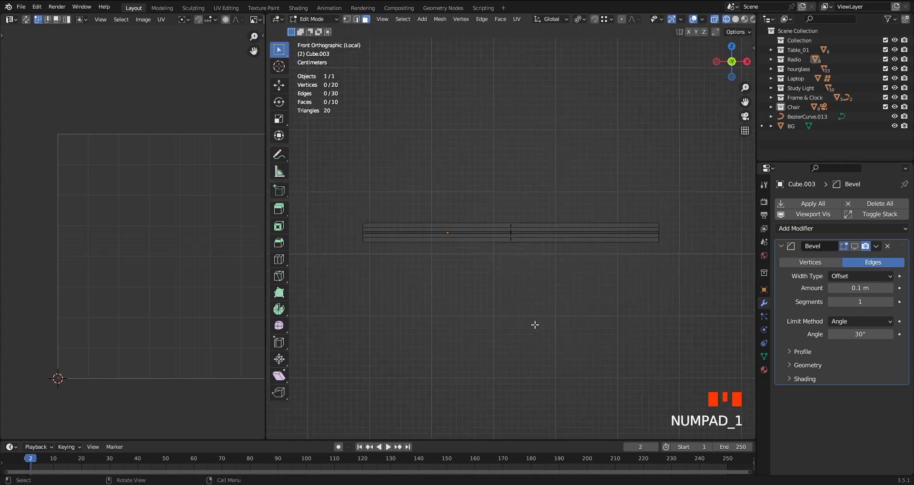
key("z")
key("KP_3")
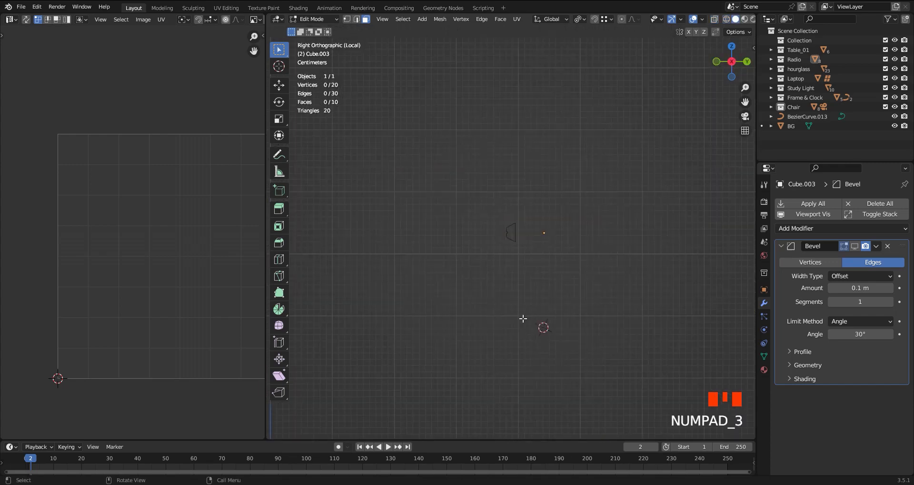
Step: Select the three rear faces of the horizontal trim bar in wireframe side view and delete them
middle_click_drag(530, 284, 556, 178, "ctrl")
mouse_move(617, 109)
left_mouse_down()
mouse_move(521, 347)
mouse_move(530, 380)
left_mouse_up()
key("z")
middle_click_drag(604, 297, 580, 287)
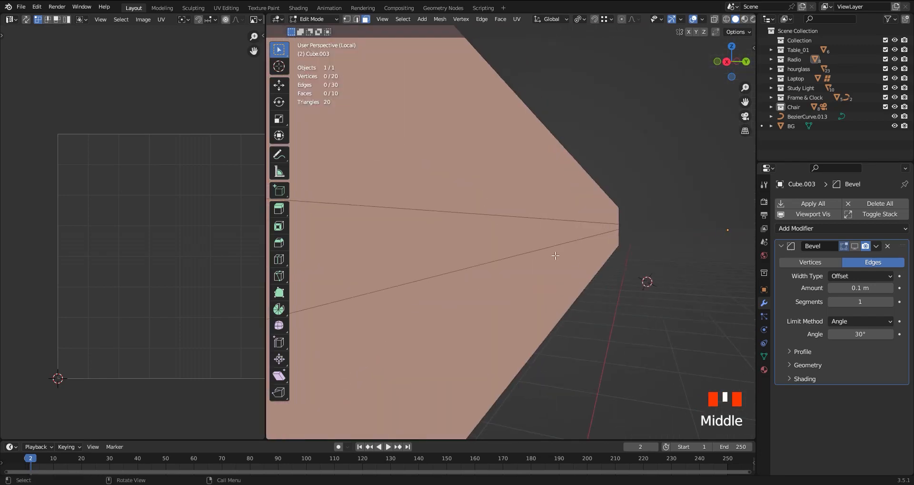
key("KP_3")
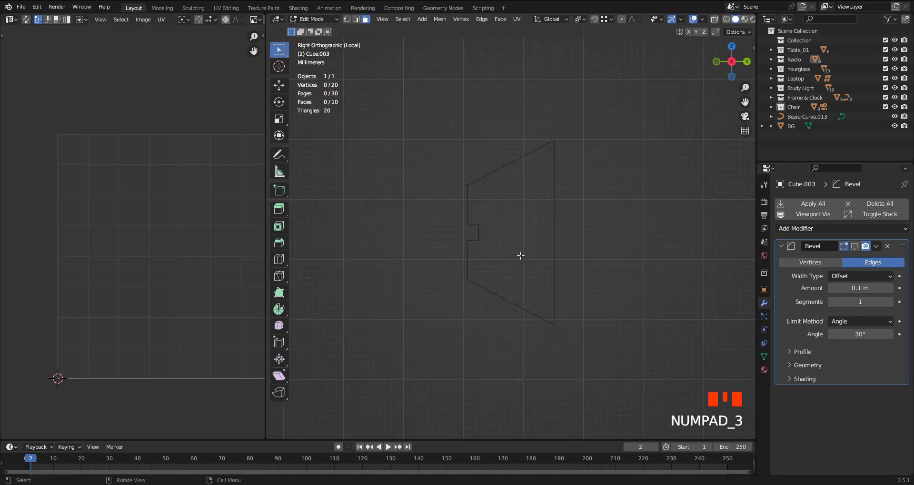
key("z")
key("Tab")
key("Tab")
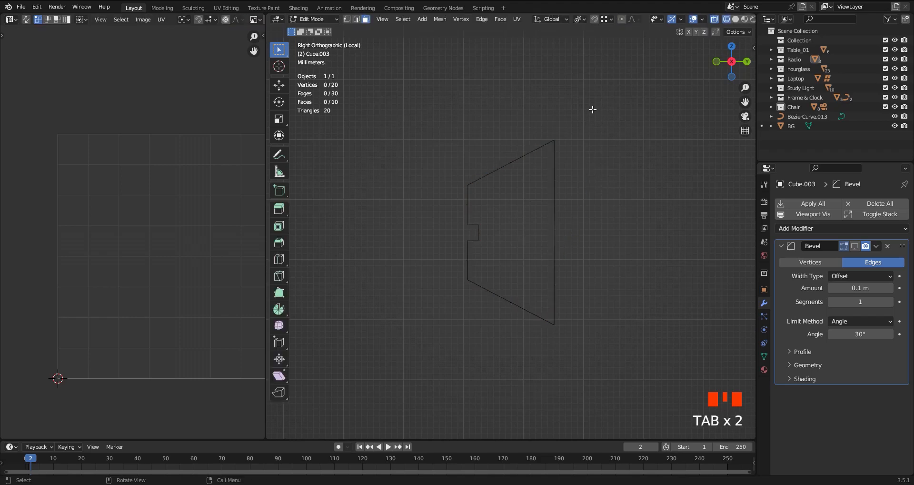
left_click(543, 329)
middle_click_drag(557, 271, 568, 272)
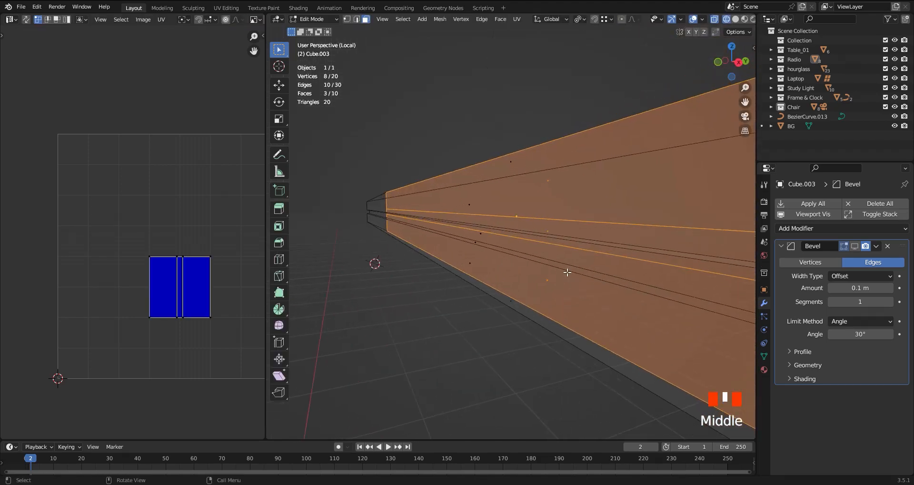
middle_click_drag(484, 295, 563, 257)
key("x")
left_click(535, 283)
Step: Select all remaining faces of the trim bar in solid shading and unwrap them
key("Tab")
key("Tab")
key("a")
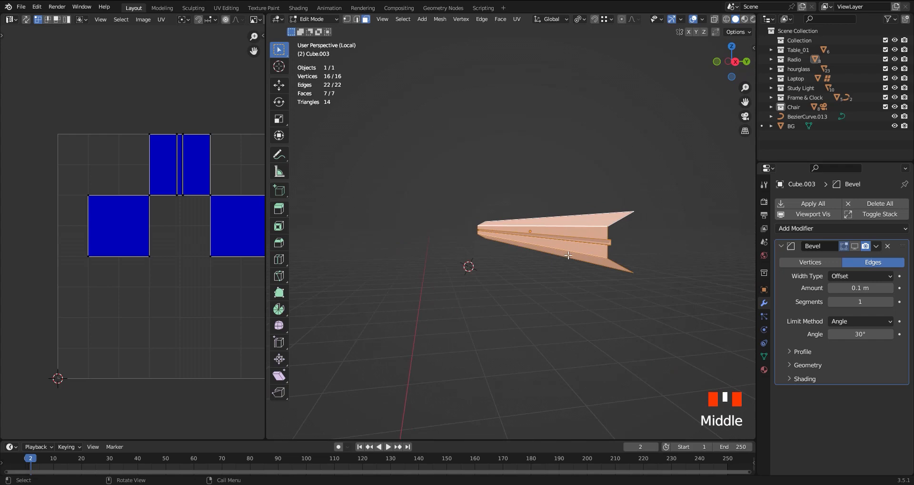
key("u")
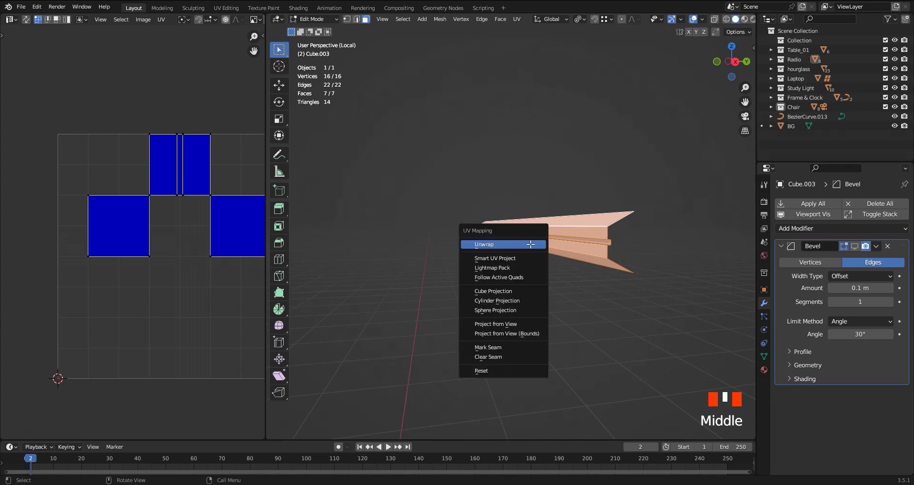
left_click(532, 244)
middle_click_drag(96, 326, 116, 286, "ctrl")
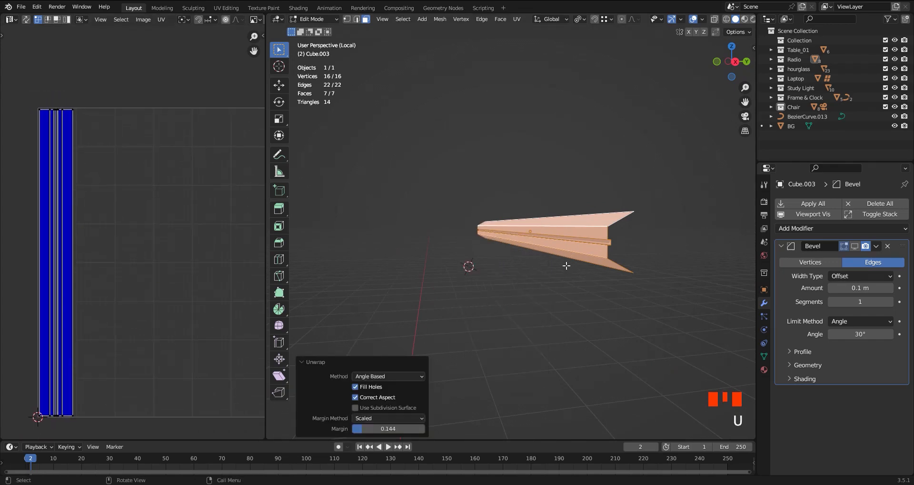
Step: Return to Object Mode, exit local view and hide the finished trim bar
key("Tab")
key("KP_Divide")
middle_click_drag(558, 262, 588, 262)
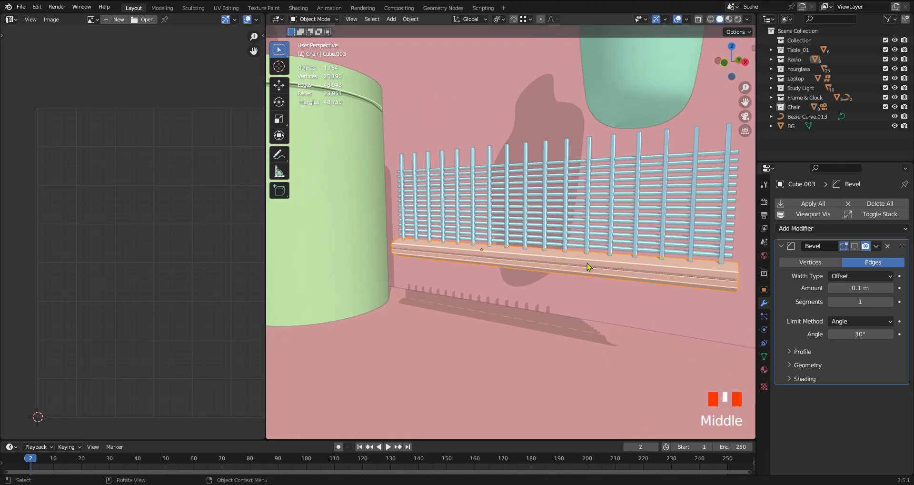
key("h")
Step: Turn off the viewport display of the vertical grille bars' Array modifier and isolate the single bar in Edit Mode
left_click(590, 257)
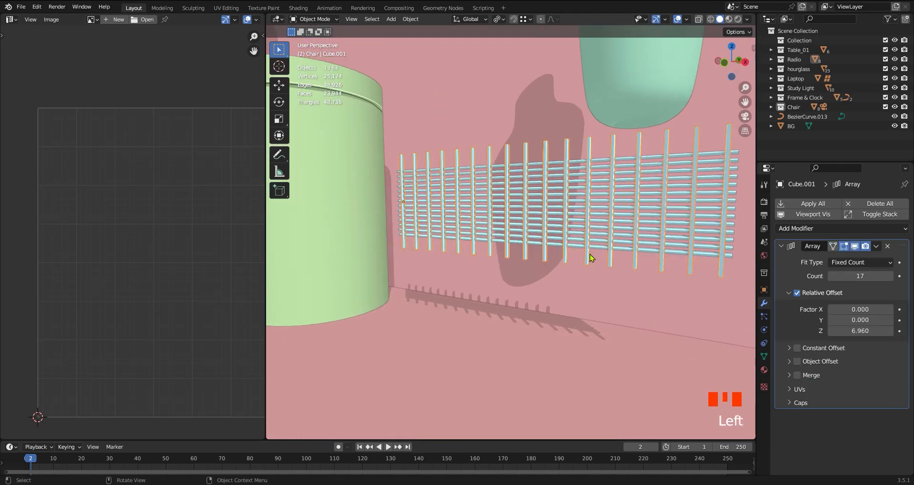
left_click(855, 246)
middle_click_drag(537, 305, 450, 271, "ctrl")
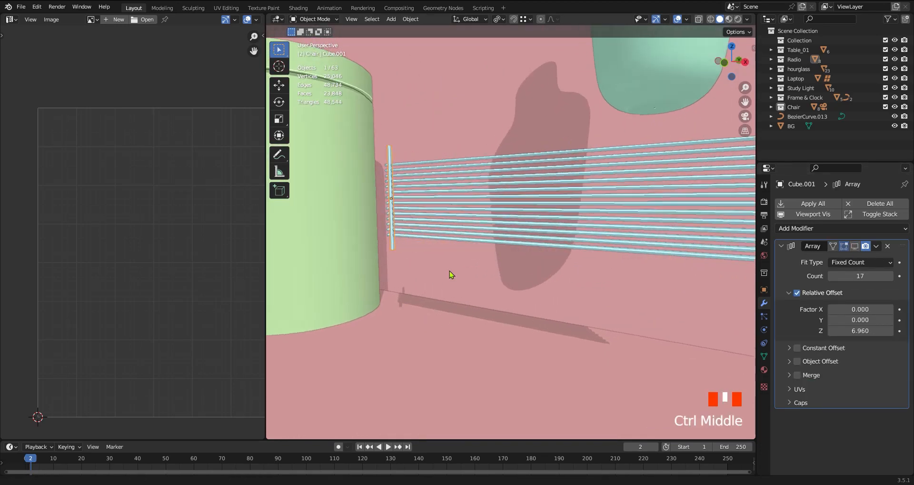
key("KP_Divide")
key("Tab")
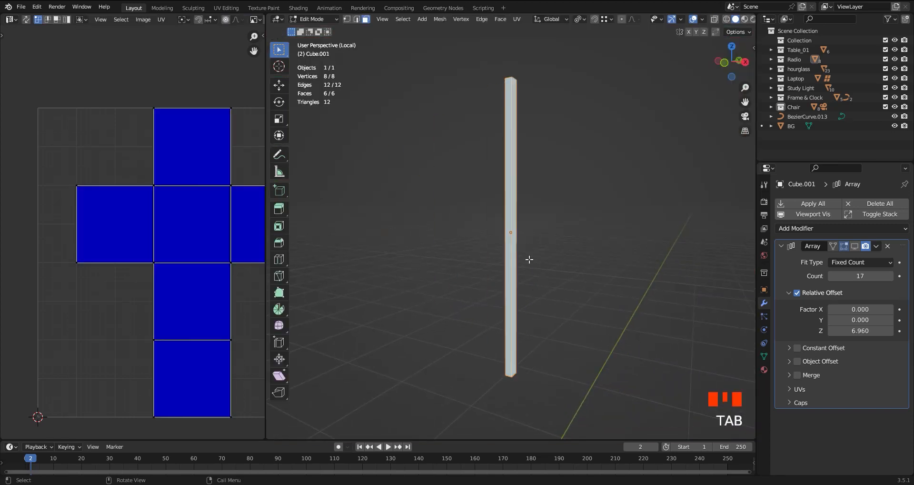
Step: Select the edge loops around both end caps of the vertical bar, using wireframe shading and edge select mode
middle_click_drag(529, 259, 513, 296)
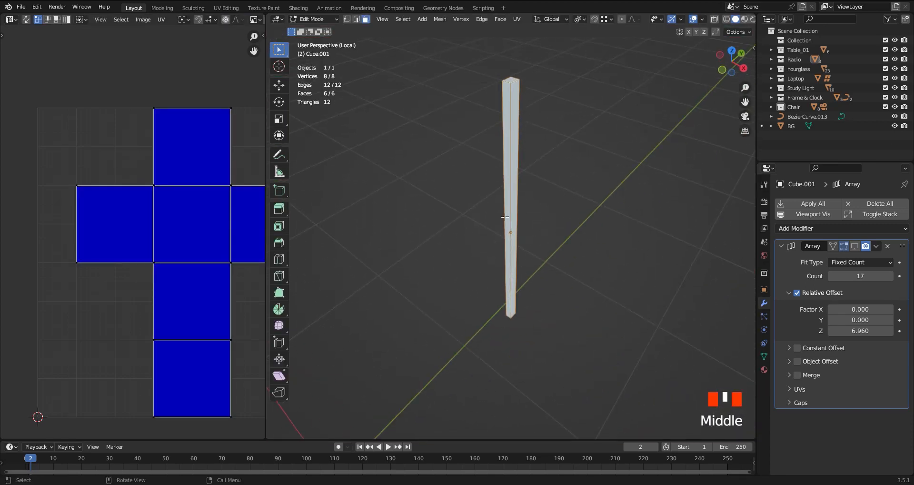
mouse_move(518, 250)
middle_mouse_down()
mouse_move(516, 231)
mouse_move(539, 244)
mouse_move(524, 235)
middle_mouse_up()
key("z")
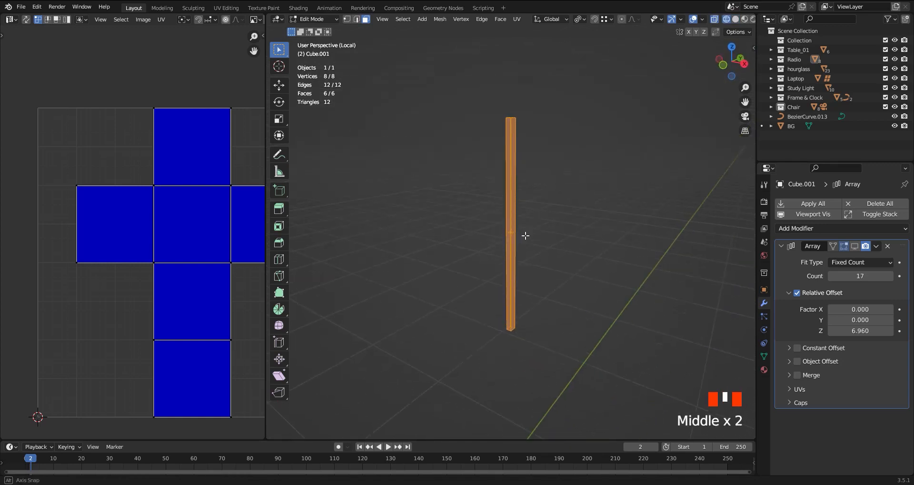
middle_click_drag(490, 294, 517, 292)
key("KP_1")
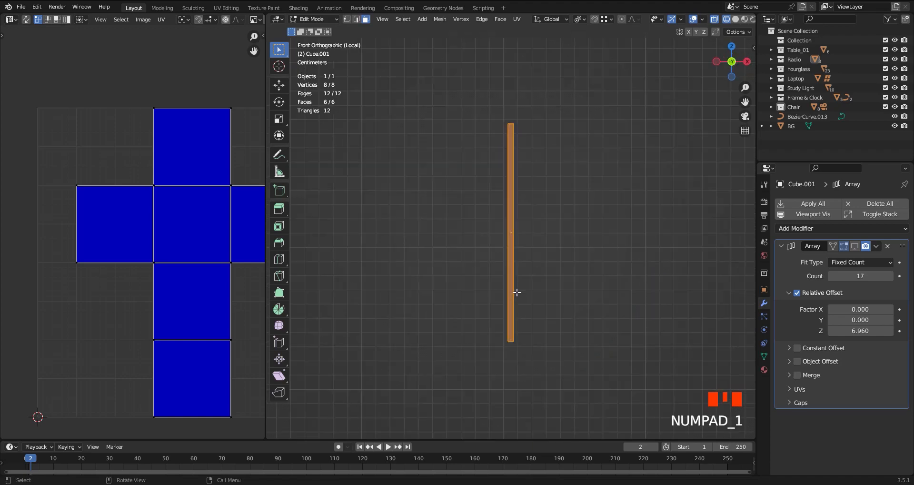
key("2")
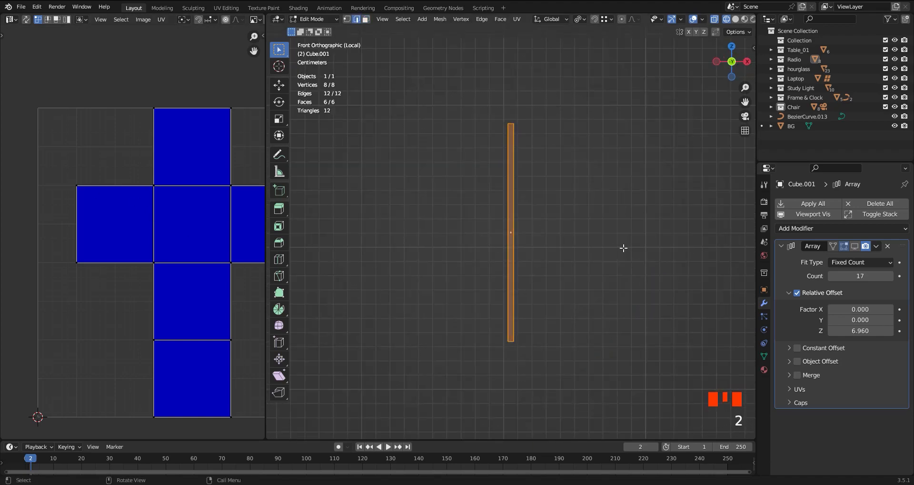
middle_click_drag(624, 248, 514, 246)
left_click(511, 122)
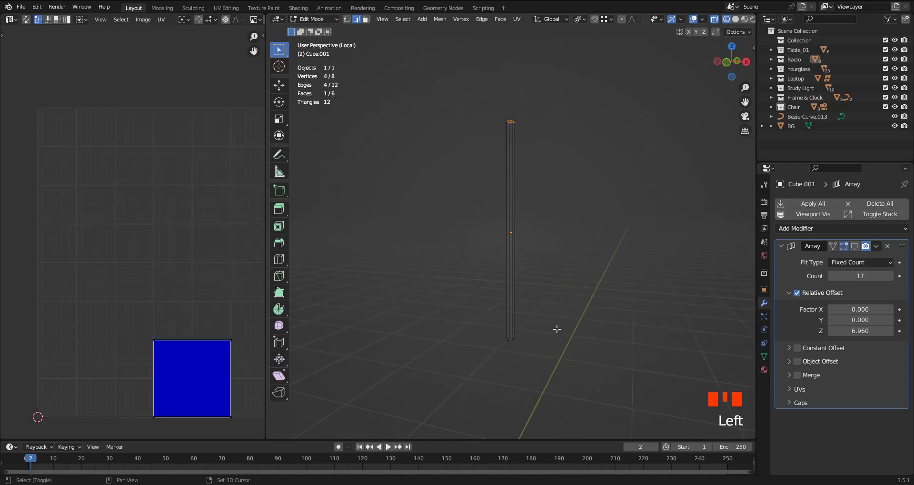
left_click(511, 339, "shift")
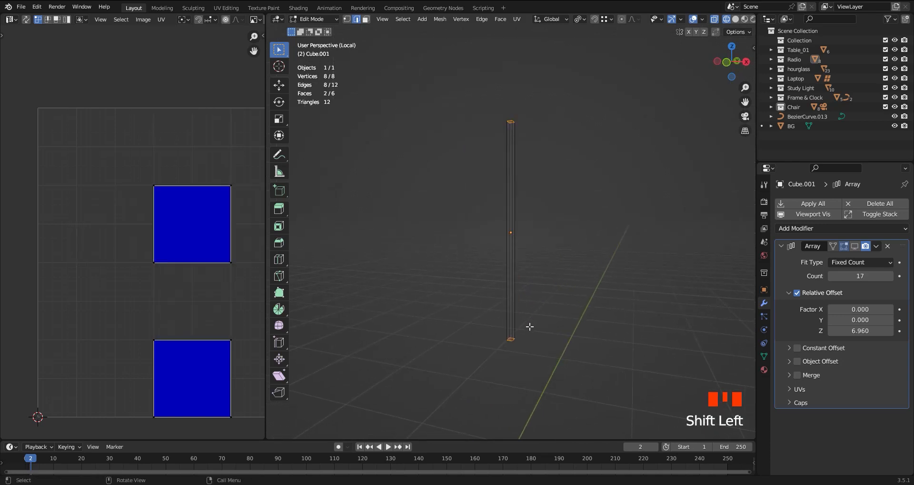
Step: Try deselecting the front edge of both end caps from the top view, and undo it
key("KP_1")
mouse_move(512, 145)
middle_mouse_down("ctrl")
mouse_move(523, 106)
mouse_move(523, 157)
middle_mouse_up("ctrl")
key("KP_7")
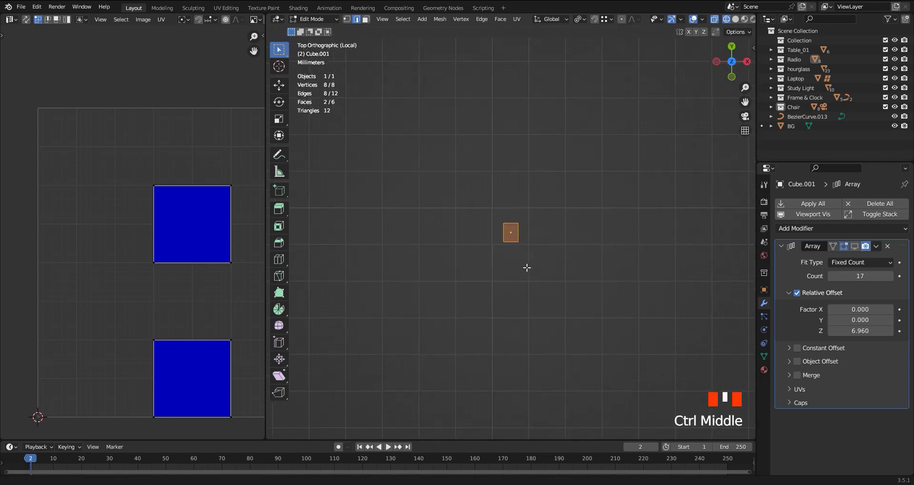
middle_click_drag(527, 265, 527, 235, "ctrl")
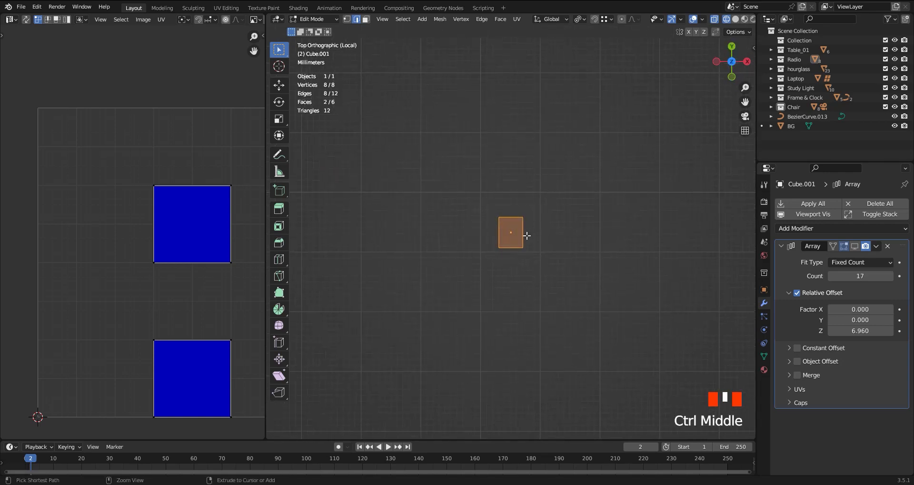
left_click(509, 254, "ctrl")
middle_click_drag(535, 261, 517, 229)
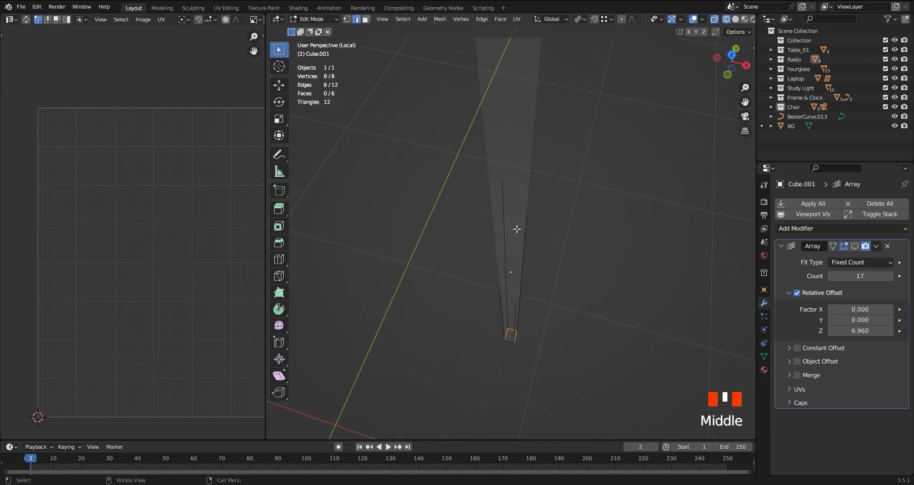
key("KP_7")
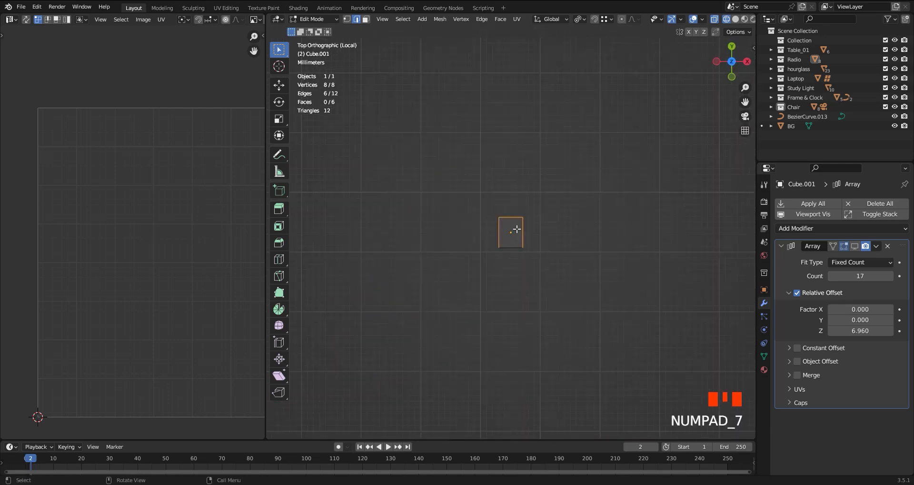
key("ctrl+z")
Step: Deselect the back edge of both end caps, add one vertical corner edge, and mark the selected edges as seams
left_click(537, 248, "ctrl")
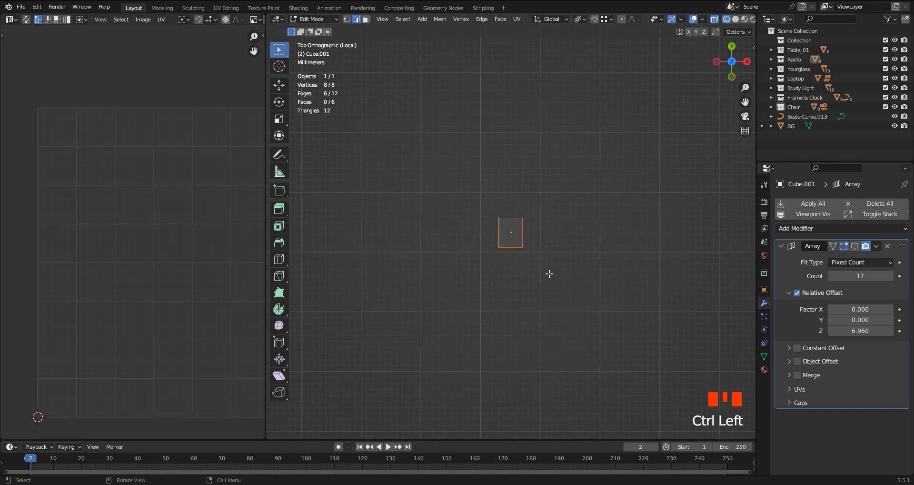
middle_click_drag(550, 273, 512, 247)
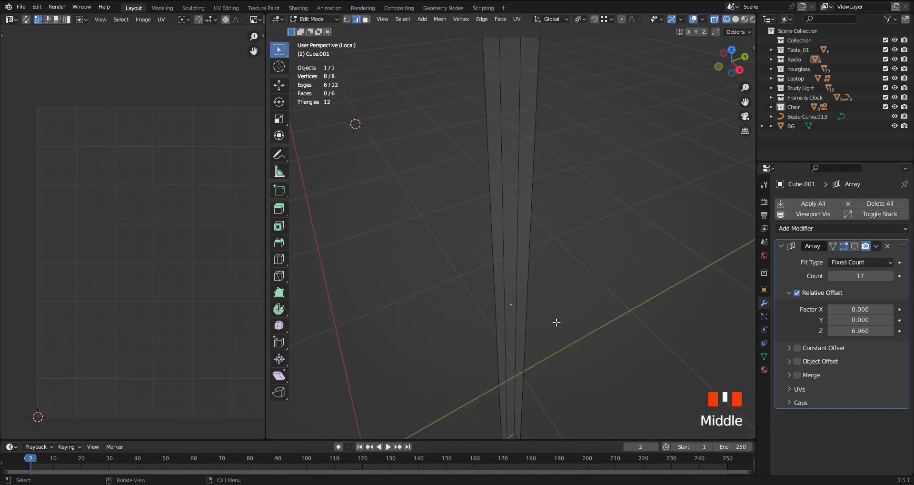
middle_click_drag(533, 328, 513, 237)
left_click(527, 312, "alt+shift")
right_click(513, 238)
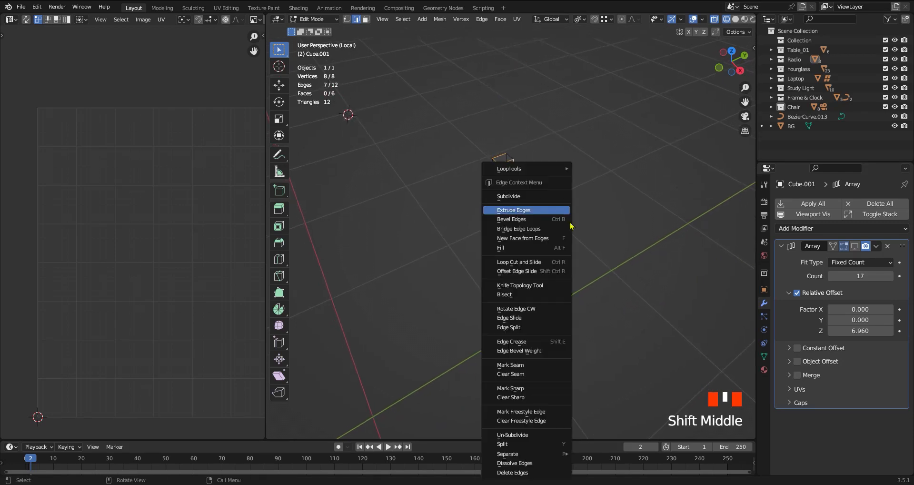
left_click(526, 364)
Step: Try unwrapping the whole vertical bar before applying its scale
key("a")
key("u")
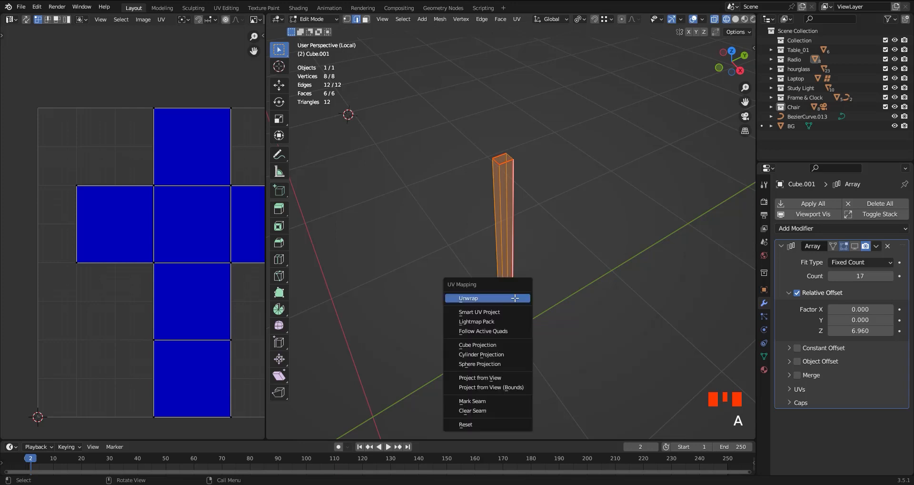
left_click(515, 298)
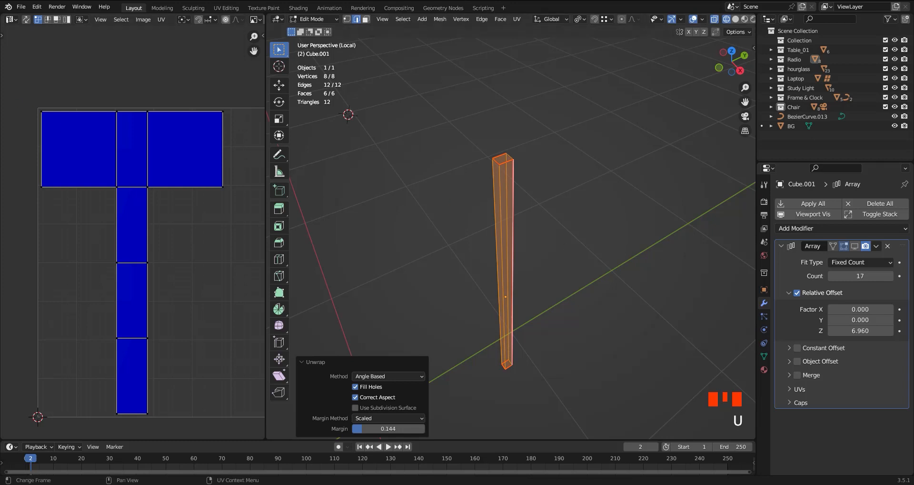
Step: Show the vertical bar's transform values and apply its scale in Object Mode, keeping all its geometry selected for unwrapping
key("Tab")
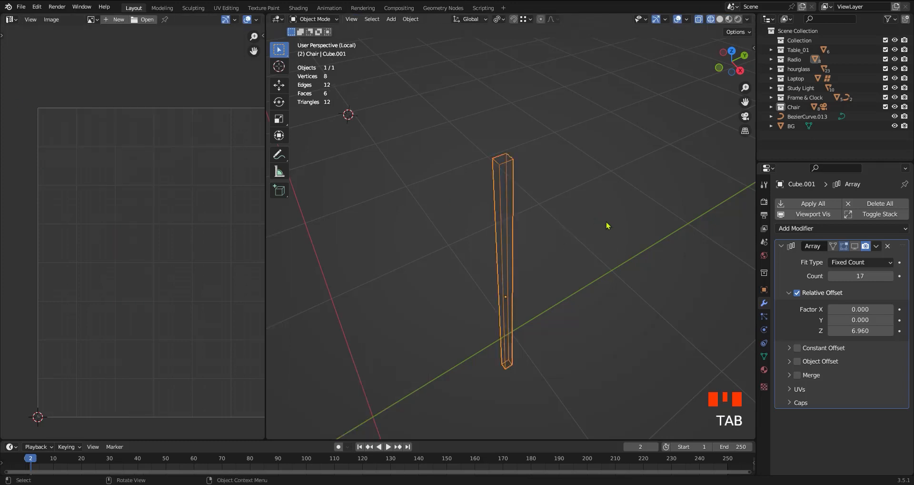
key("n")
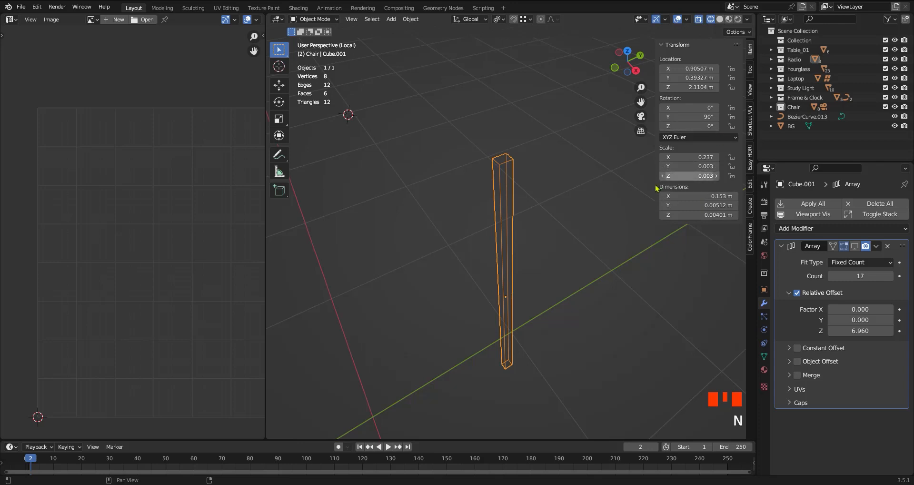
key("Tab")
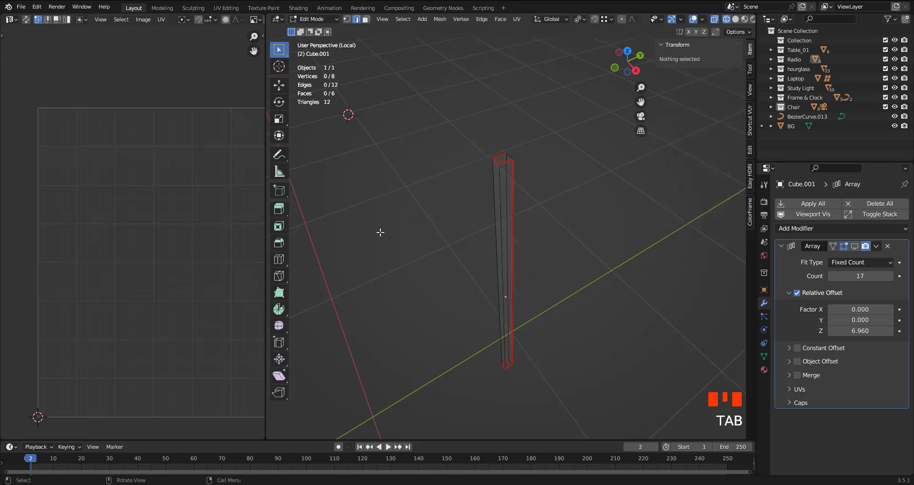
key("a")
key("Tab")
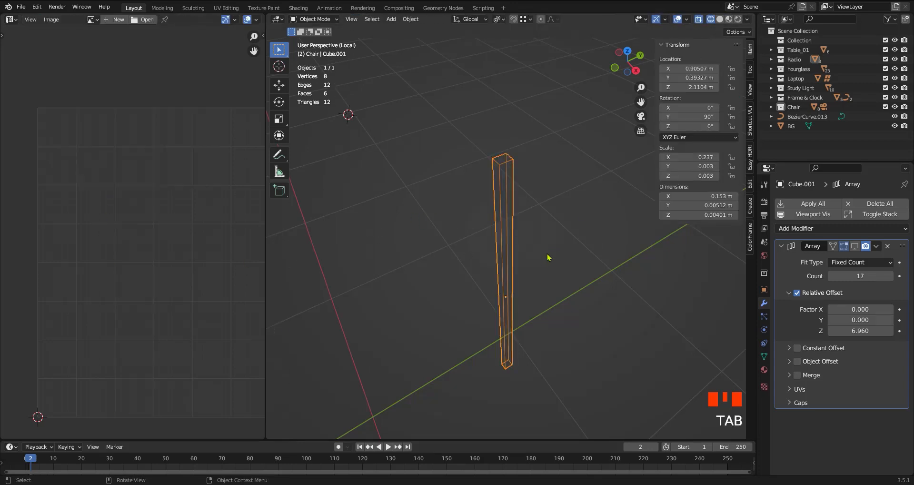
key("ctrl+a")
left_click(523, 235)
Step: Unwrap the whole vertical bar again with the applied scale and return to Object Mode
key("Tab")
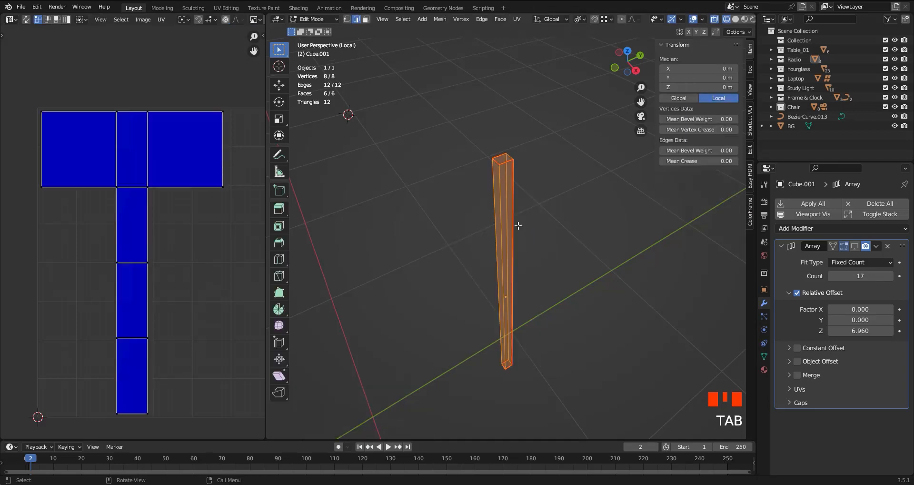
key("u")
left_click(504, 222)
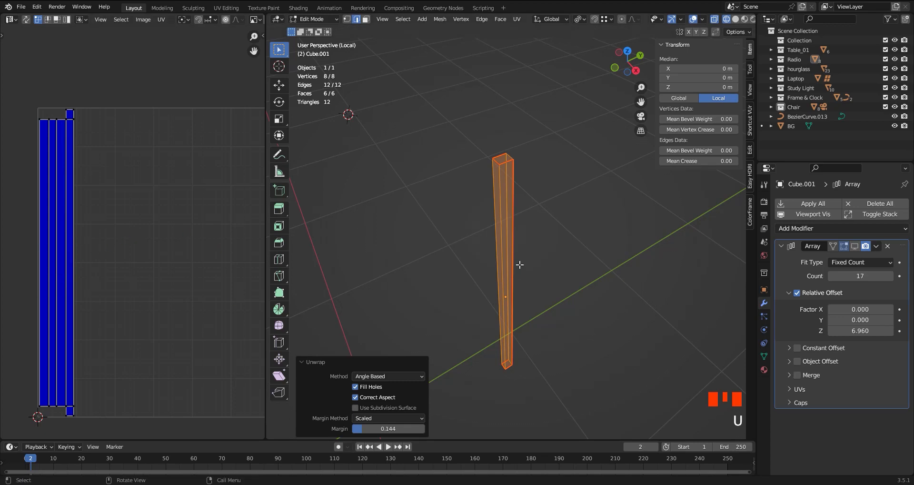
key("Tab")
Step: Exit local view, switch back to solid shading and turn the Array modifier's viewport display back on
middle_click_drag(516, 263, 529, 238)
key("KP_Divide")
key("z")
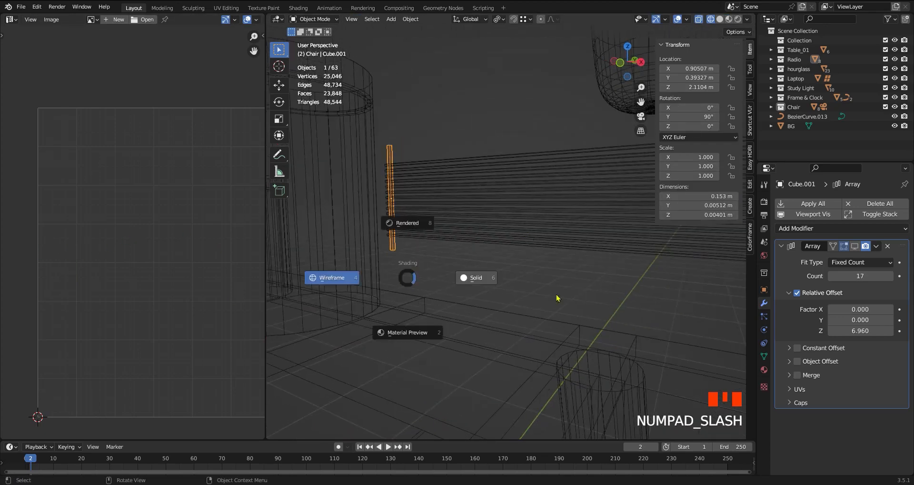
left_click(855, 247)
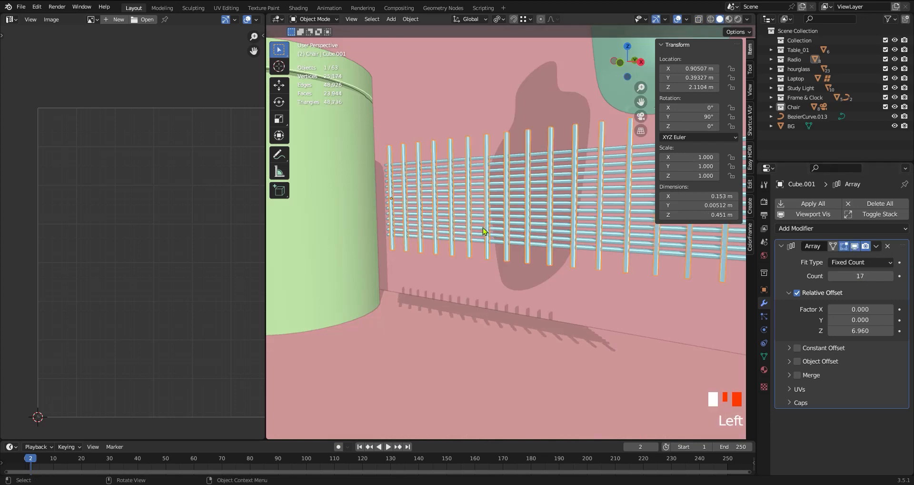
Step: Isolate the horizontal grille bars in local view in Edit Mode and turn off the Array modifier's viewport display
left_click(486, 224)
key("Tab")
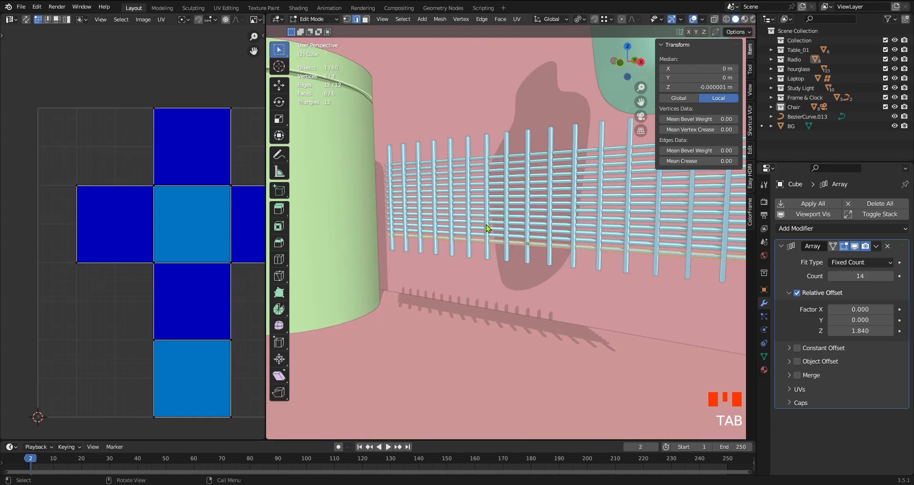
key("KP_Divide")
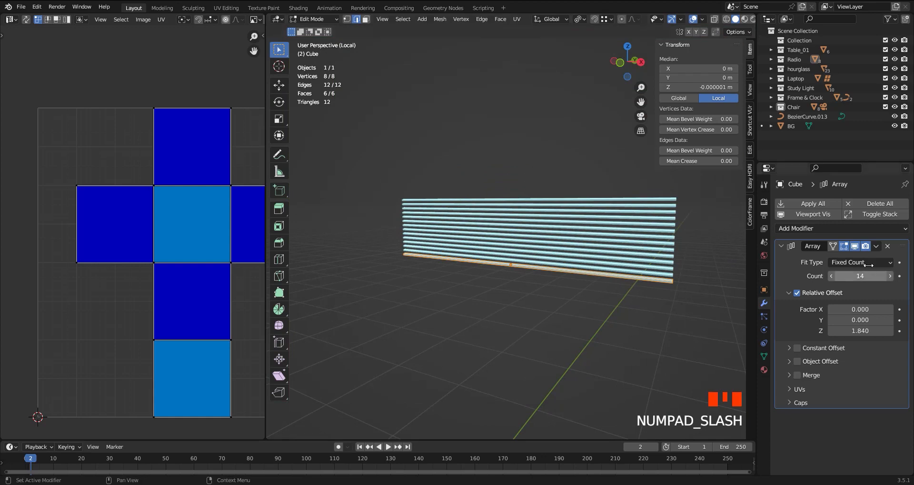
left_click(855, 245)
middle_click_drag(494, 266, 473, 278, "ctrl")
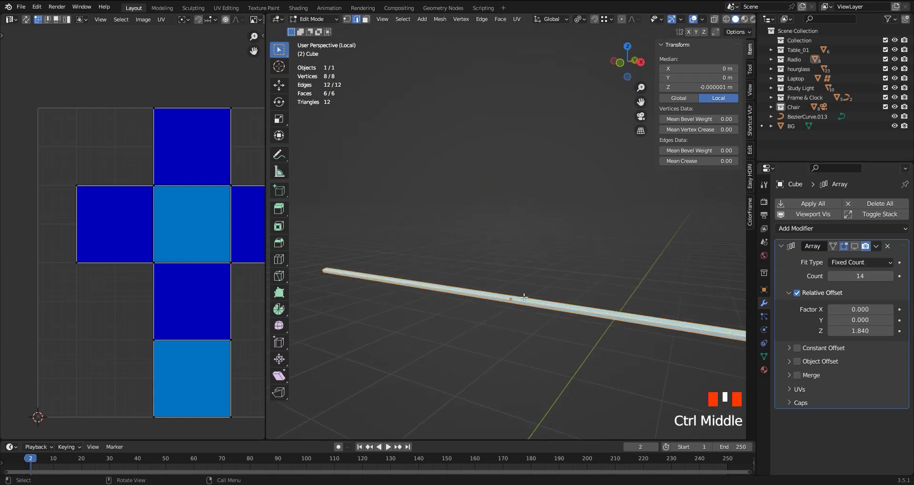
middle_click_drag(575, 292, 604, 324, "ctrl")
Step: In wireframe shading, select the edges of both end faces of the horizontal bar plus one of its long edges
key("z")
middle_click_drag(540, 287, 533, 278, "ctrl")
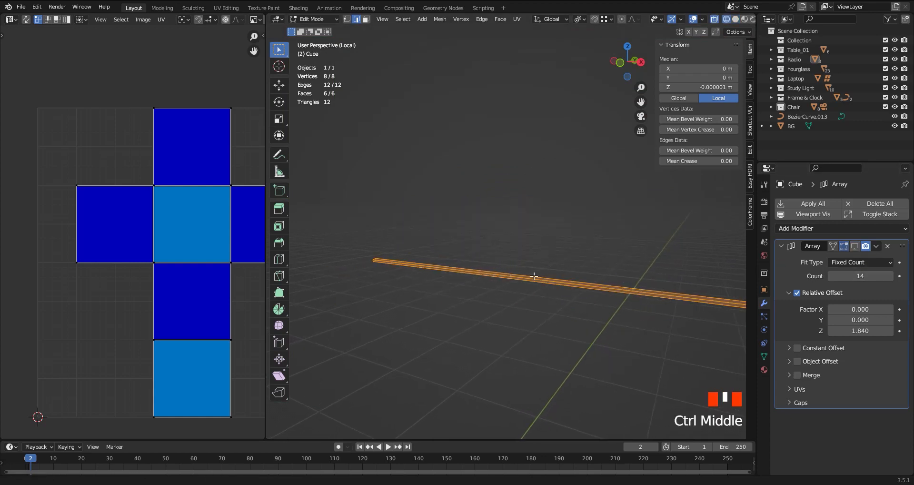
middle_click_drag(574, 304, 600, 333, "ctrl")
middle_click_drag(613, 285, 571, 285, "shift")
left_click_drag(666, 253, 598, 316)
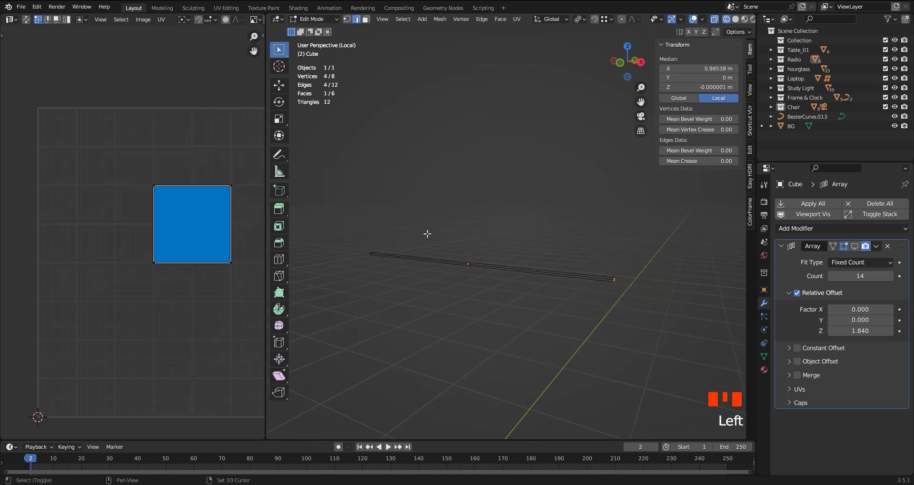
left_click_drag(395, 226, 325, 293)
middle_click_drag(583, 291, 476, 306)
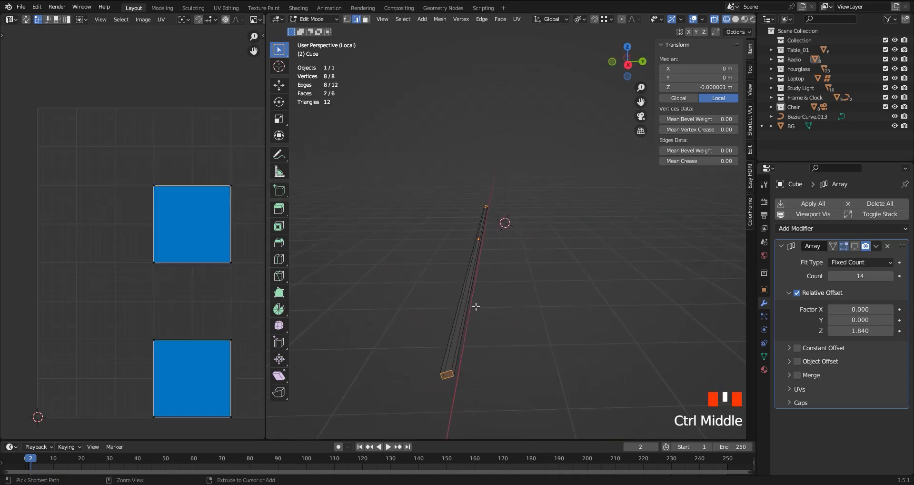
left_click(457, 355, "alt+shift")
Step: From the right orthographic view, deselect one short edge of each end face and mark the remaining selected edges as seams
key("KP_3")
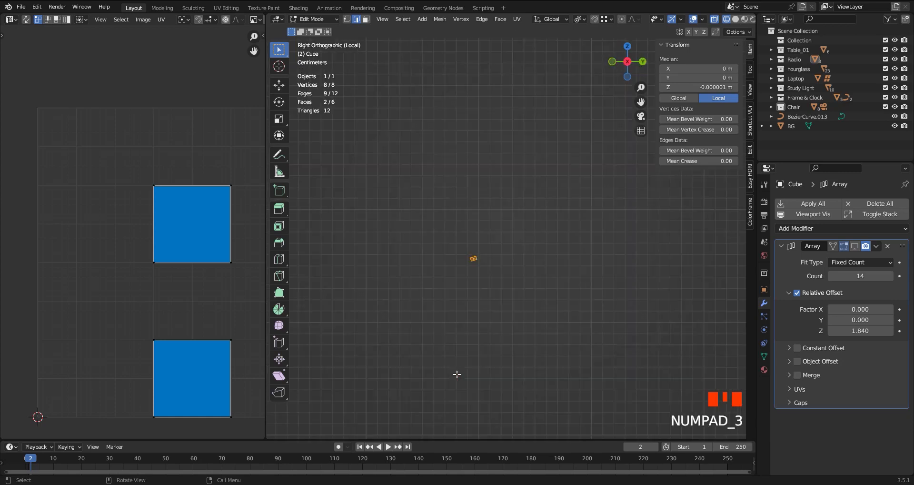
middle_click_drag(472, 260, 499, 322, "ctrl")
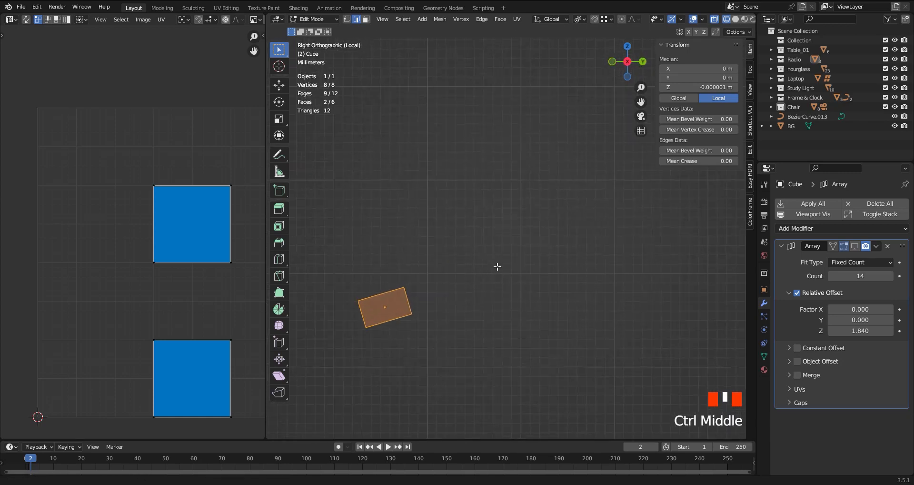
middle_click_drag(441, 347, 498, 323, "shift")
left_click_drag(484, 270, 454, 281)
middle_click_drag(454, 281, 412, 318)
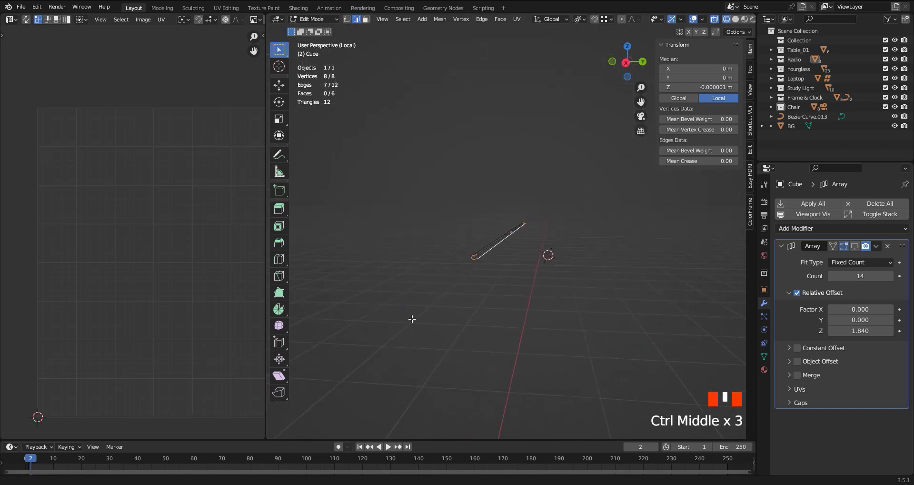
middle_click_drag(486, 284, 516, 216, "ctrl")
right_click(492, 376)
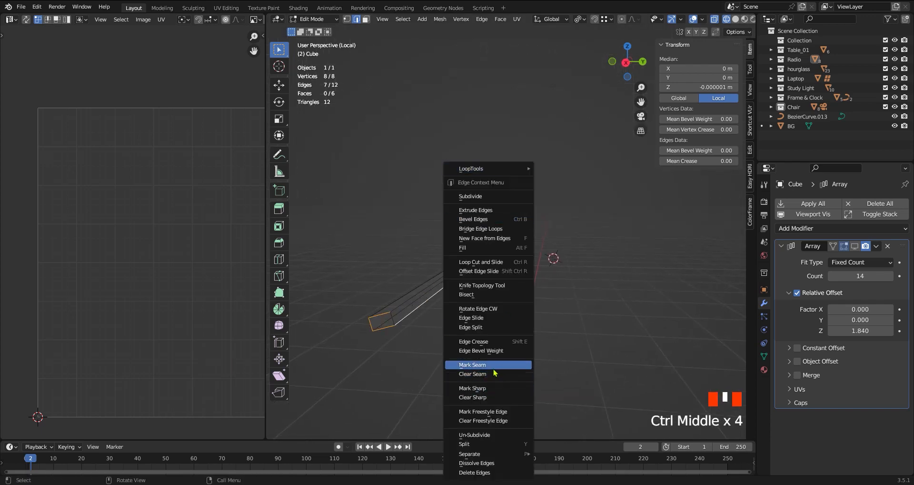
right_click(493, 365)
left_click(483, 326)
middle_click_drag(483, 325, 511, 264)
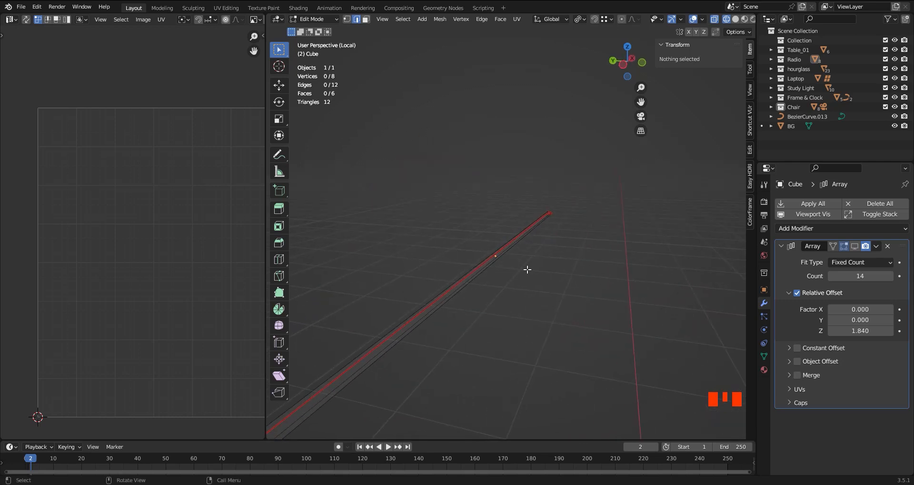
Step: Apply the horizontal bar's scale in Object Mode and unwrap its whole mesh in Edit Mode
key("Tab")
key("ctrl+a")
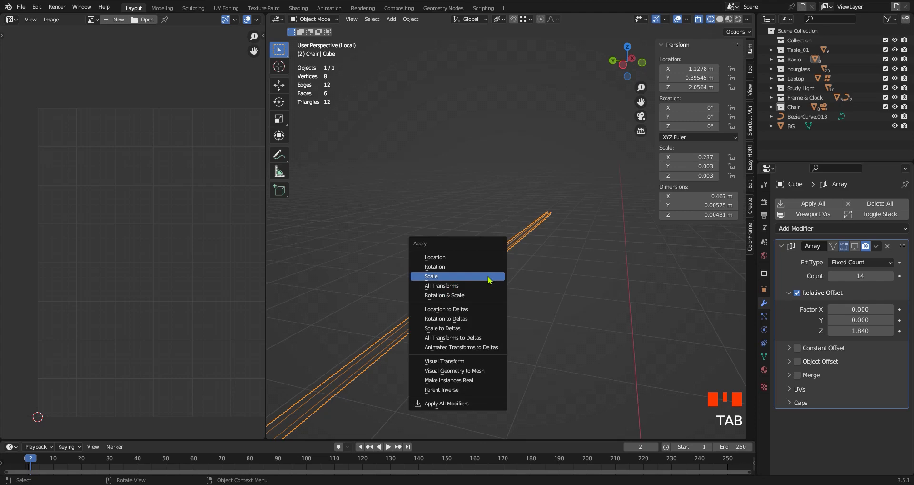
left_click(488, 280)
key("Tab")
key("a")
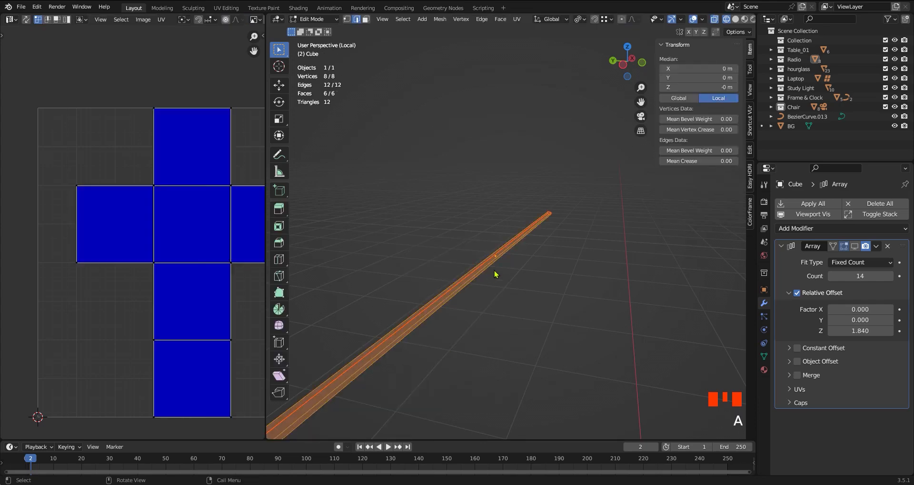
key("u")
left_click(492, 270)
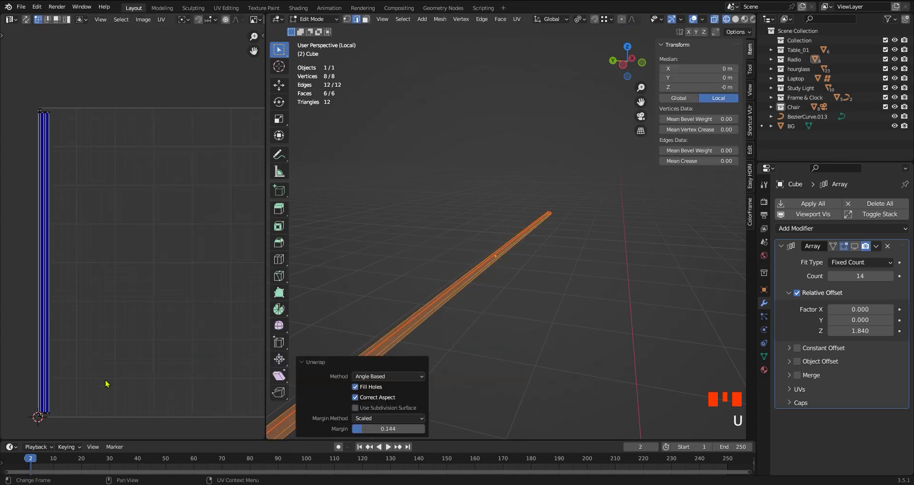
Step: Return to Object Mode, exit local view, restore solid shading and turn the horizontal bars' Array viewport display back on
key("Tab")
key("KP_Divide")
key("z")
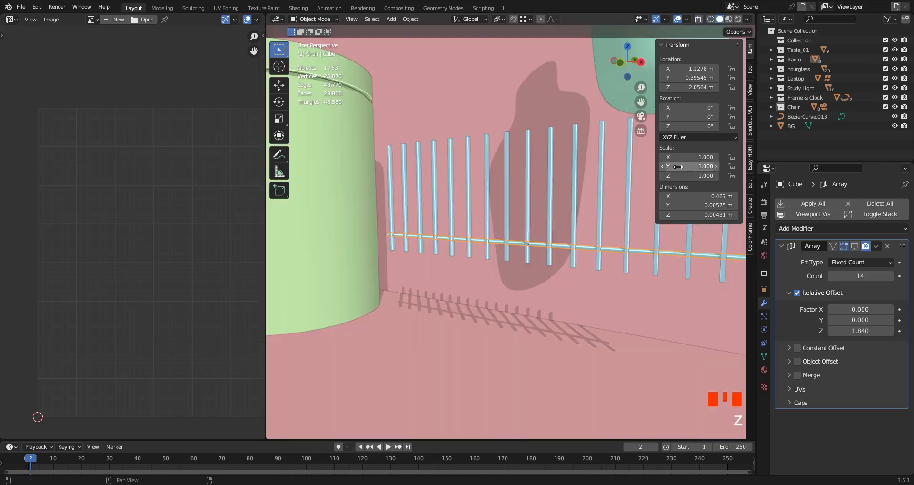
left_click(855, 246)
Step: Reveal the hidden radio parts and switch the viewport to wireframe shading
middle_click_drag(451, 228, 427, 315, "ctrl")
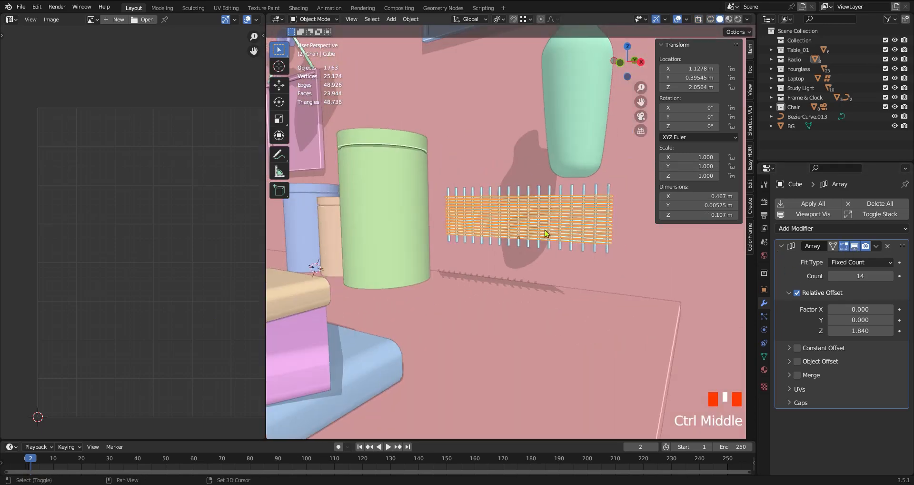
mouse_move(546, 231)
middle_mouse_down("shift")
mouse_move(508, 252)
mouse_move(542, 279)
mouse_move(537, 302)
mouse_move(604, 278)
mouse_move(626, 294)
mouse_move(613, 287)
middle_mouse_up("shift")
key("alt+h")
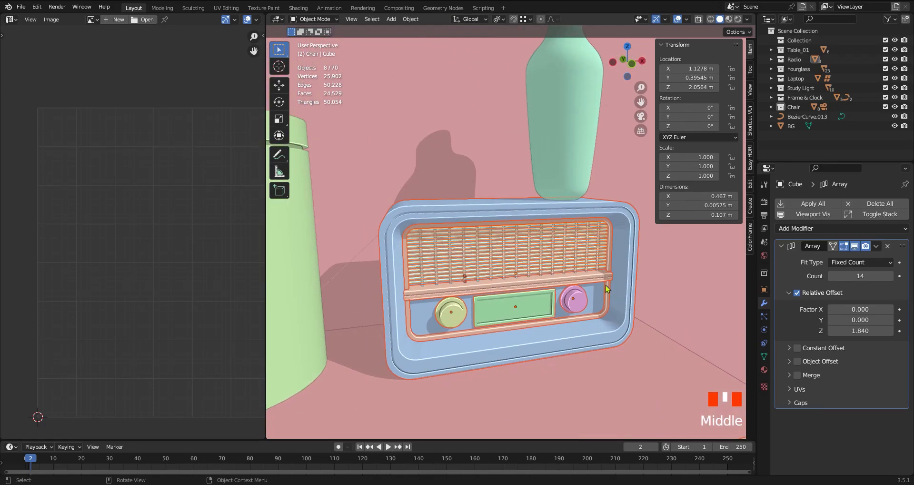
key("z")
mouse_move(559, 279)
middle_mouse_down()
mouse_move(597, 272)
mouse_move(596, 261)
middle_mouse_up()
Step: Extend the object selection to cover all the radio parts, including the inner frame, knobs and grille bars
left_click(598, 260, "shift")
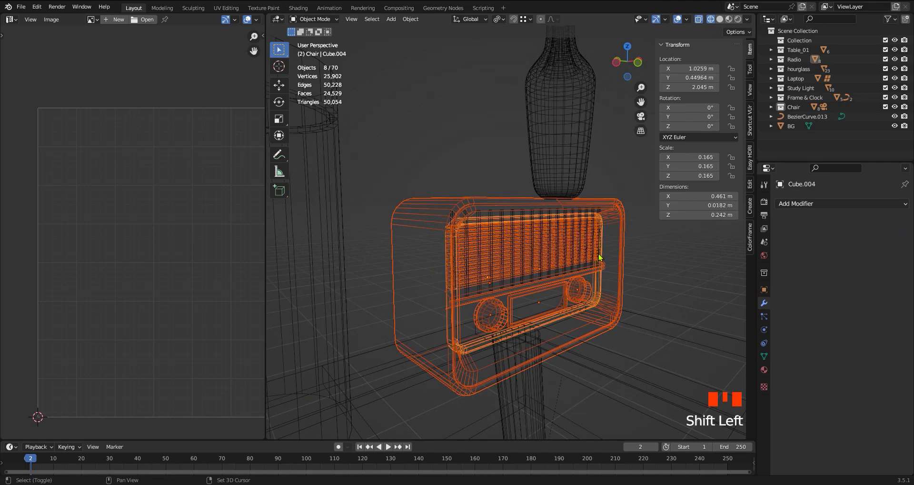
left_click(594, 259, "shift")
left_click(605, 265, "shift")
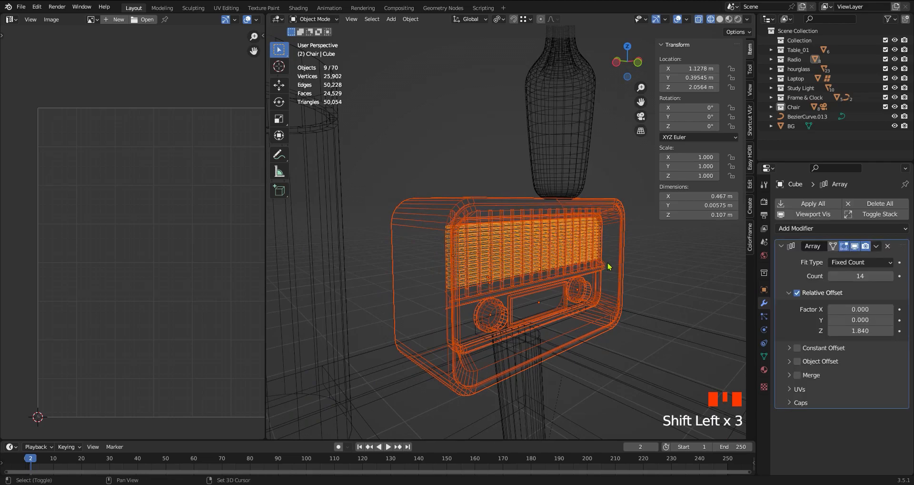
middle_click_drag(606, 267, 552, 279)
key("Tab")
key("a")
key("Tab")
left_click(594, 265)
left_click(550, 279)
left_click(545, 273, "shift")
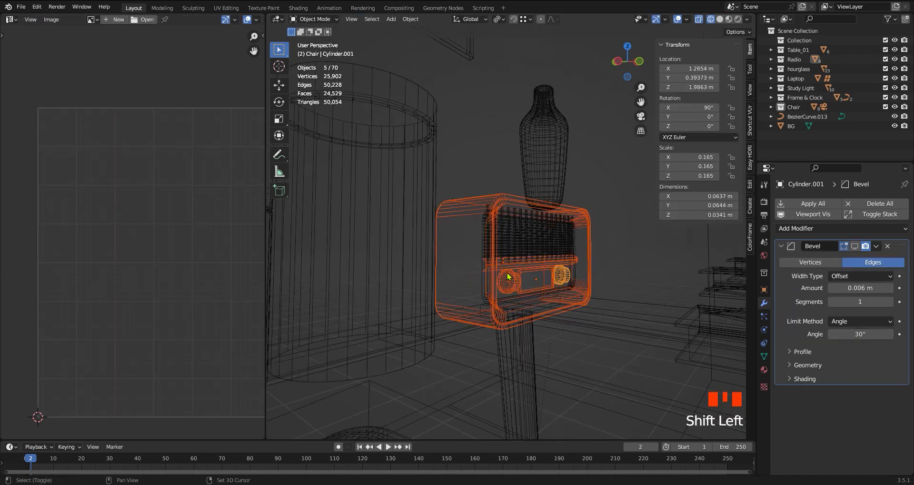
left_click(592, 259, "shift")
Step: Unwrap all the geometry of the selected radio parts together in Edit Mode and return to Object Mode
key("Tab")
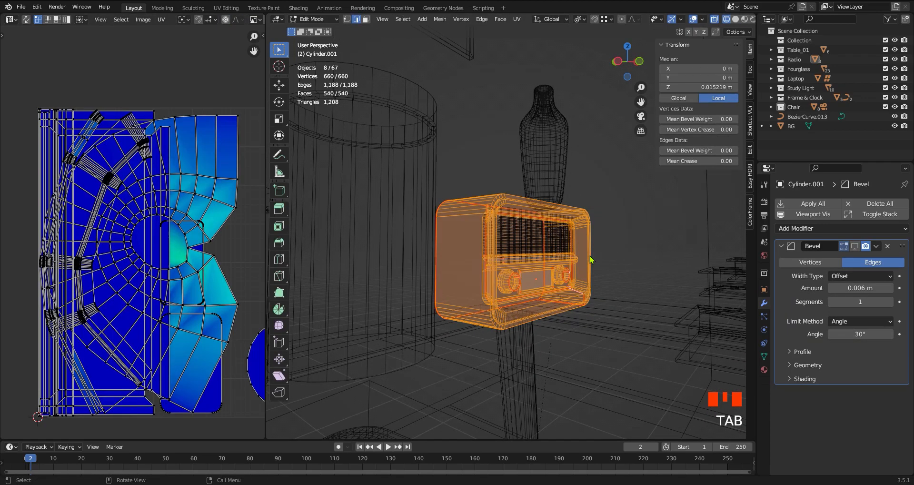
key("a")
key("u")
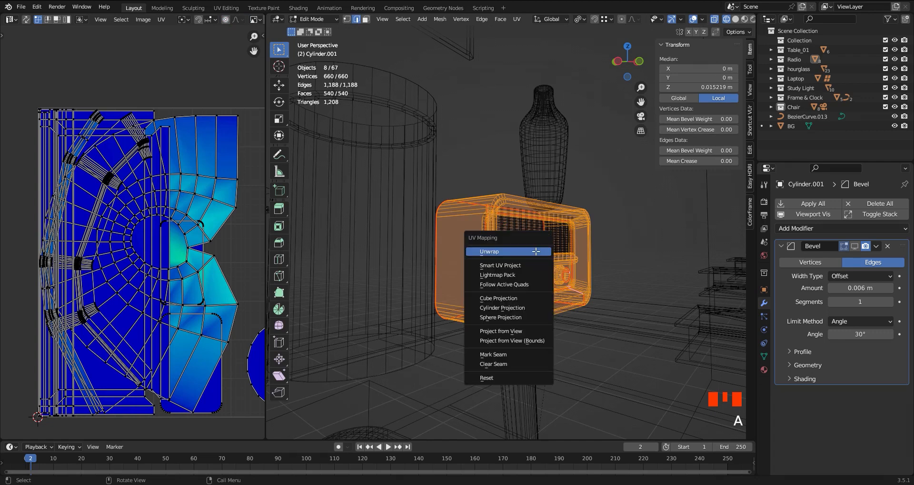
left_click(536, 251)
middle_click_drag(231, 239, 223, 289, "ctrl")
middle_click_drag(222, 289, 179, 298)
scroll(181, 300, "up", 2)
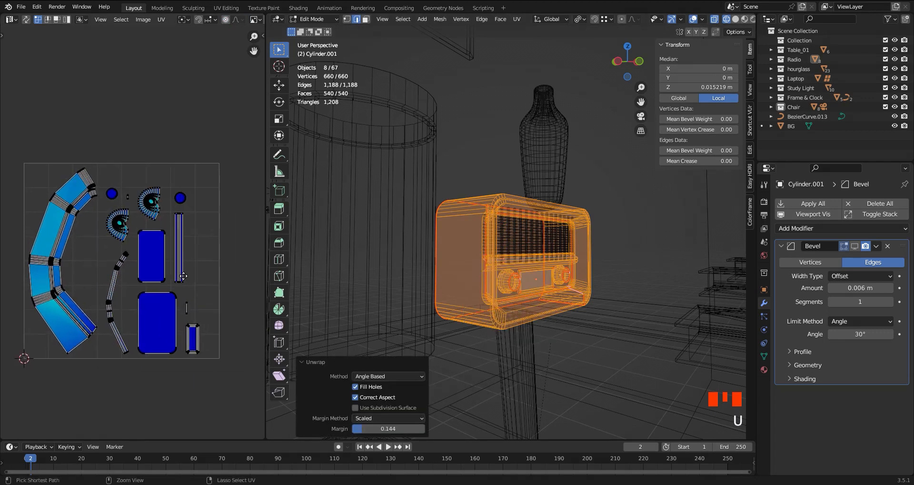
key("Tab")
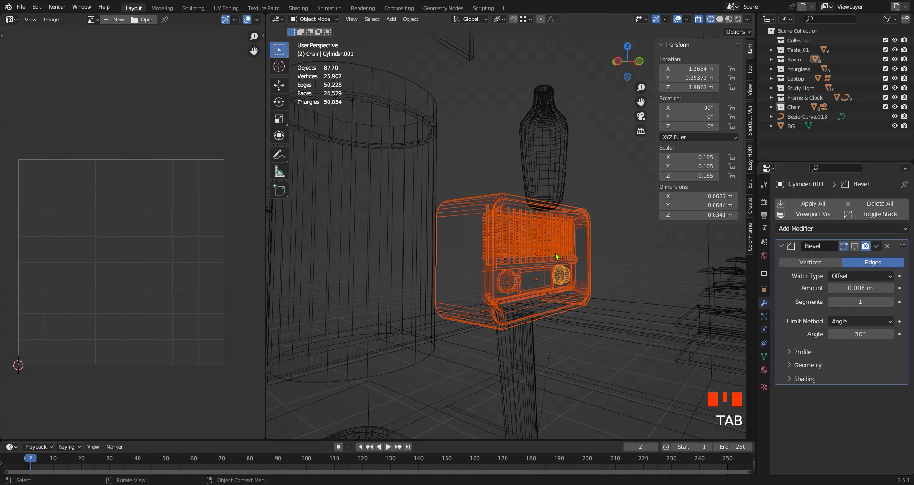
Step: Apply the scale of the horizontal grille bars and of the radio's outer cabinet
middle_click_drag(546, 258, 521, 255)
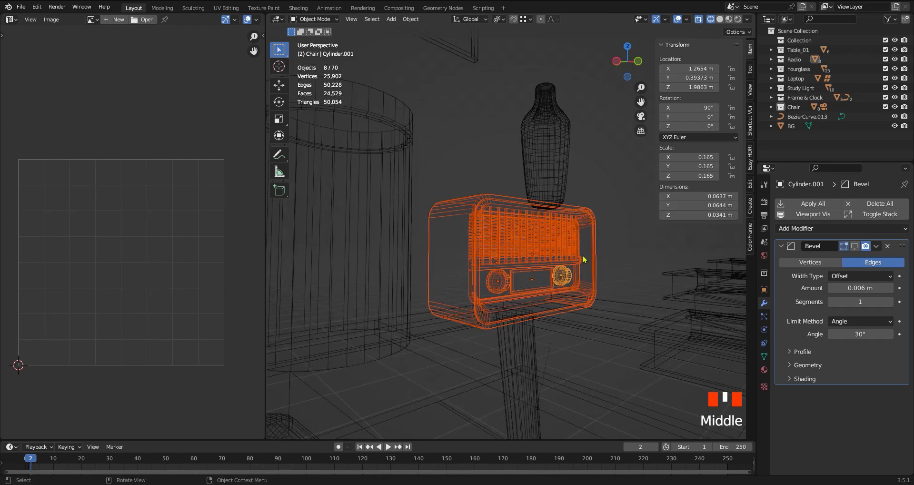
left_click(565, 253)
key("ctrl+a")
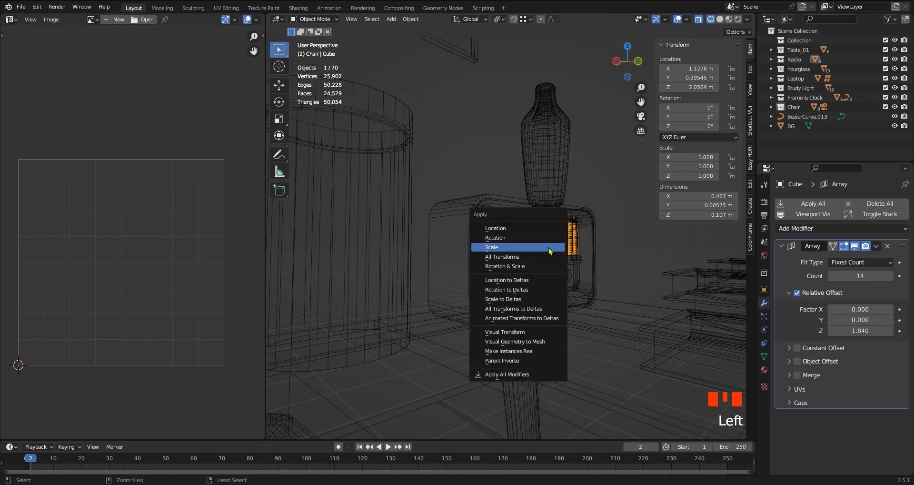
left_click(549, 248)
left_click(576, 223)
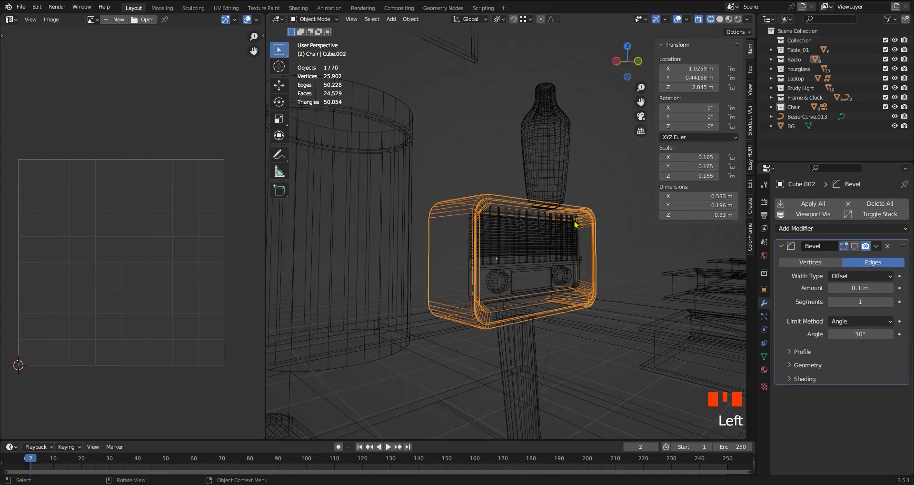
key("ctrl+a")
left_click(576, 224)
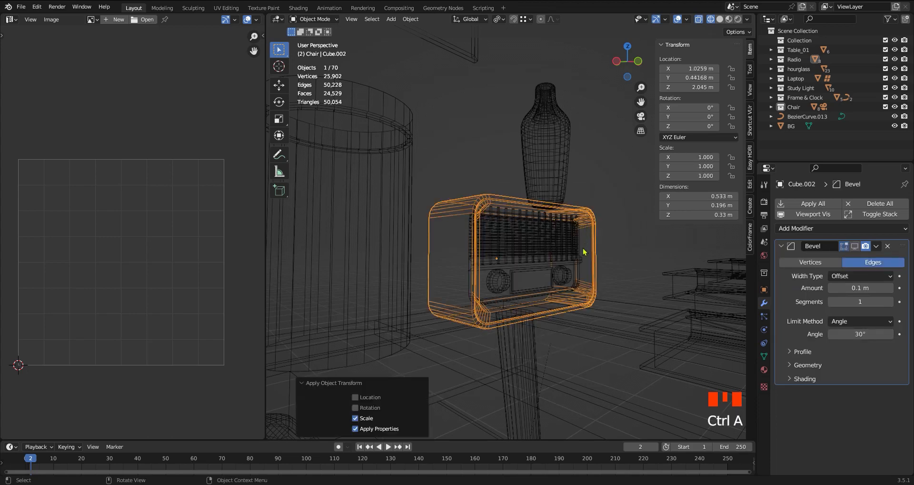
Step: Apply the scale of both radio knobs
left_click(575, 270)
left_click(566, 279)
key("ctrl+a")
left_click(566, 279)
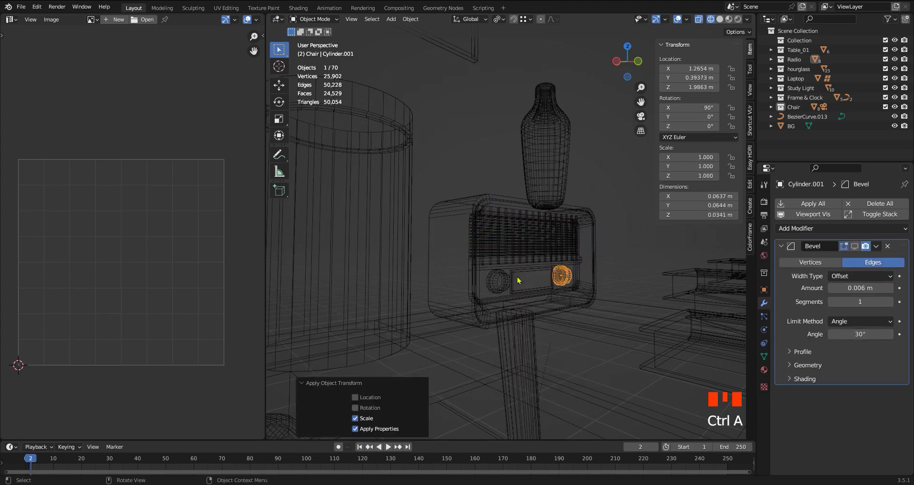
left_click(499, 279)
key("ctrl+a")
left_click(501, 279)
Step: Apply the scale of the display panel between the knobs and of the trim bar above it
left_click(524, 276)
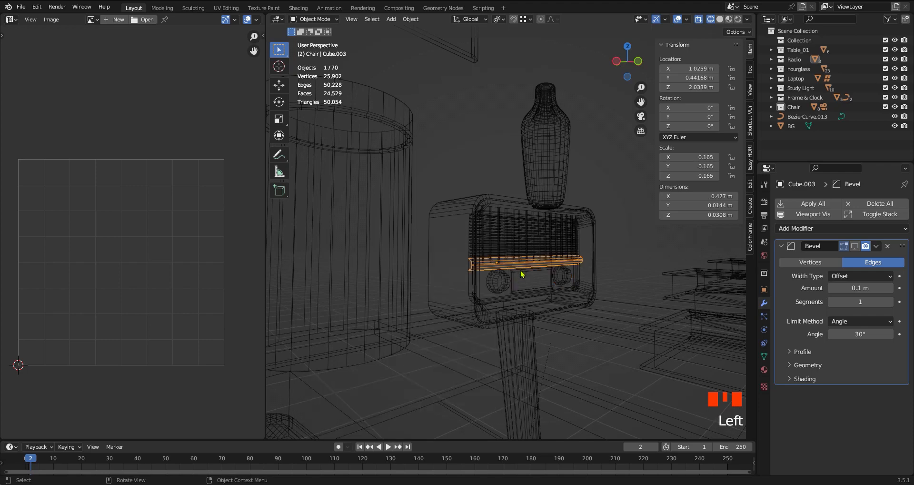
left_click(522, 275)
key("ctrl+a")
left_click(524, 269)
left_click(530, 263)
key("ctrl+a")
left_click(529, 262)
Step: Select the knob, frame and grille parts one after another to check their scale values
left_click(479, 295)
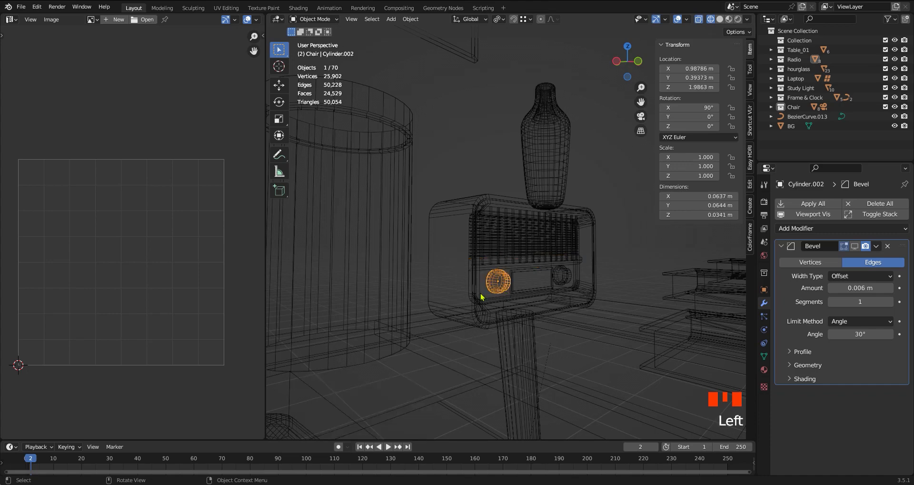
left_click(475, 280)
left_click(487, 249)
left_click(492, 248)
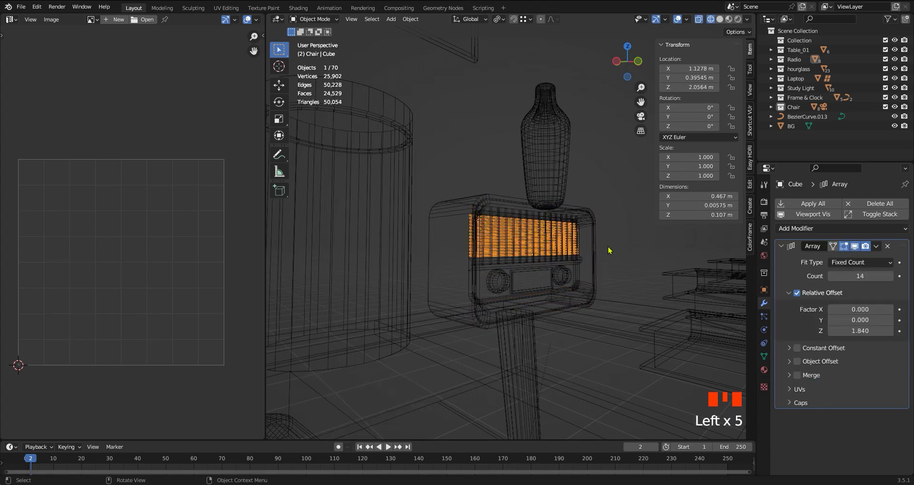
Step: Unwrap all the radio parts together in one shared UV layout and set the island margin to 0.124
left_click_drag(609, 249, 471, 279)
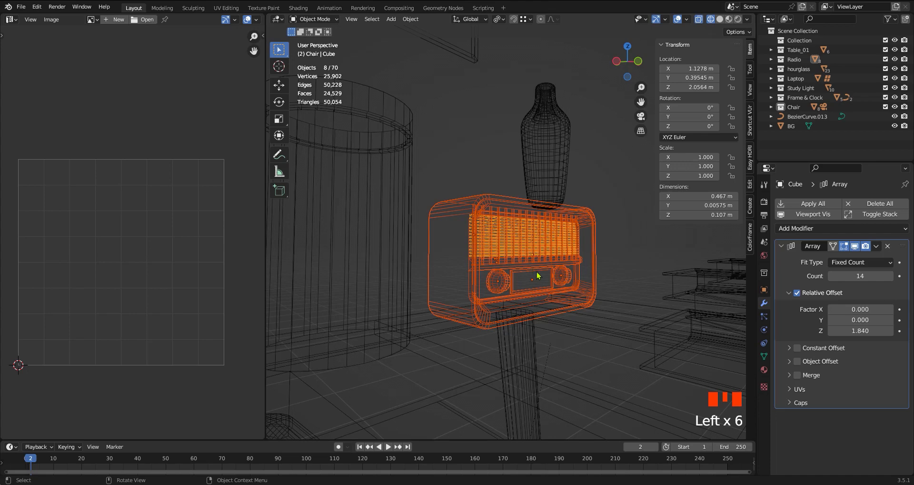
key("Tab")
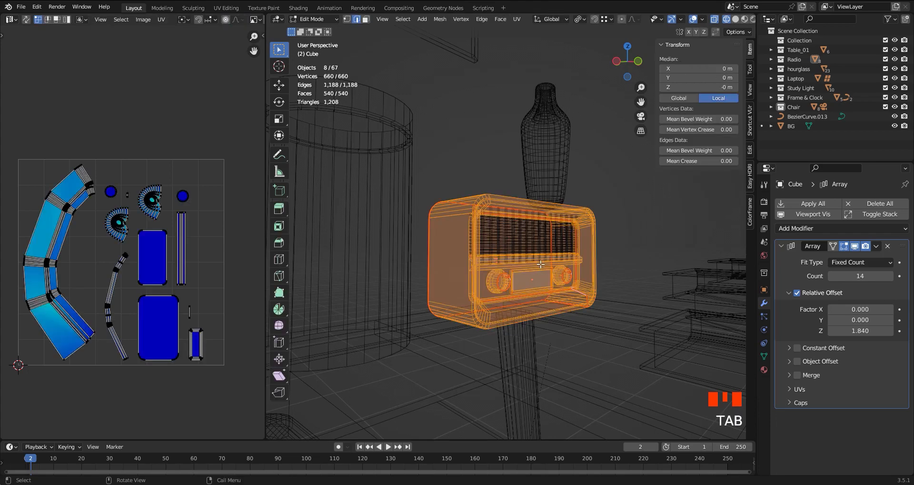
key("u")
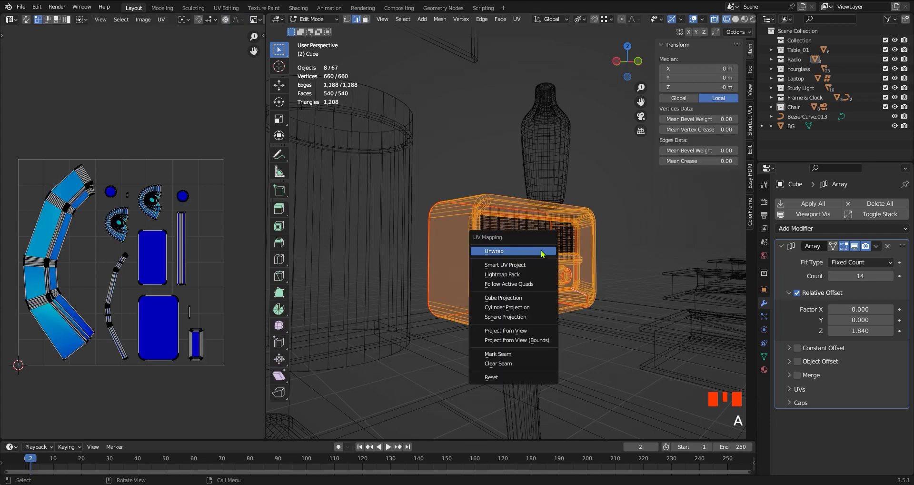
left_click(536, 248)
scroll(196, 270, "up", 2)
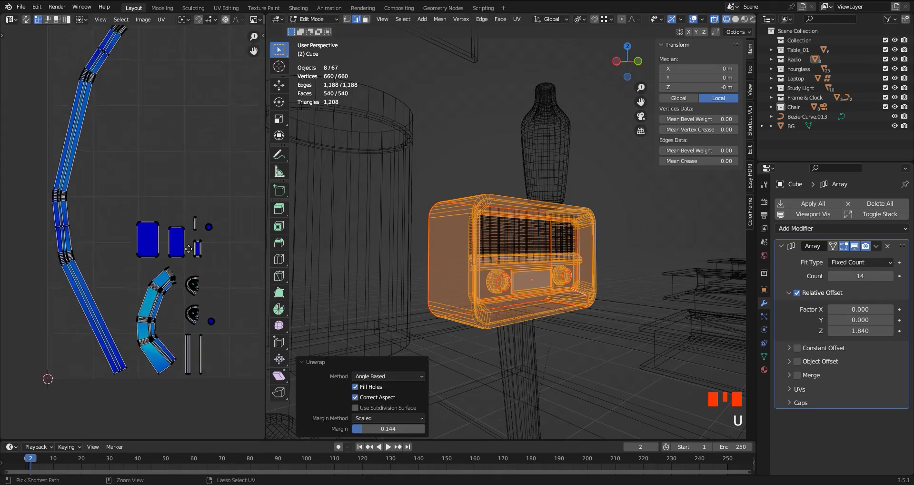
middle_click_drag(185, 293, 149, 292)
left_click_drag(368, 430, 366, 430)
middle_click_drag(113, 254, 144, 231, "ctrl")
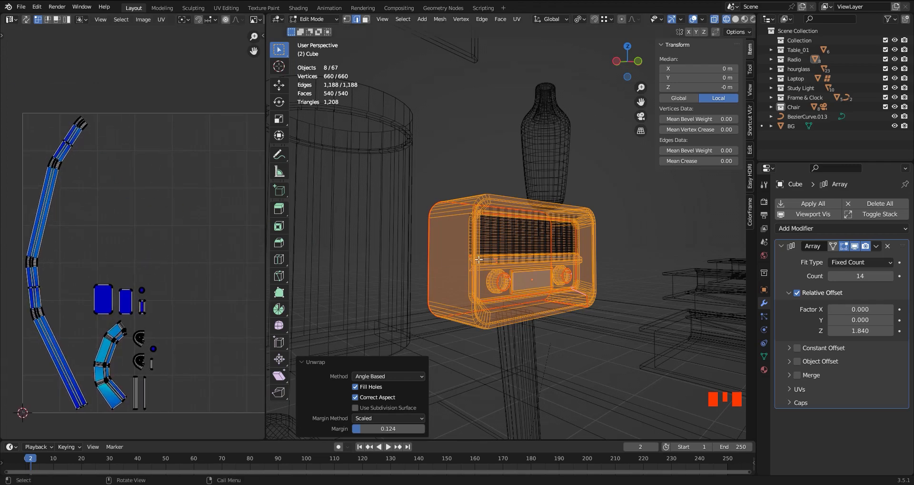
Step: Show the unwrapped radio parts in solid shading and return them to Object Mode
middle_click_drag(503, 228, 477, 292)
key("z")
middle_click_drag(641, 296, 551, 238)
key("Tab")
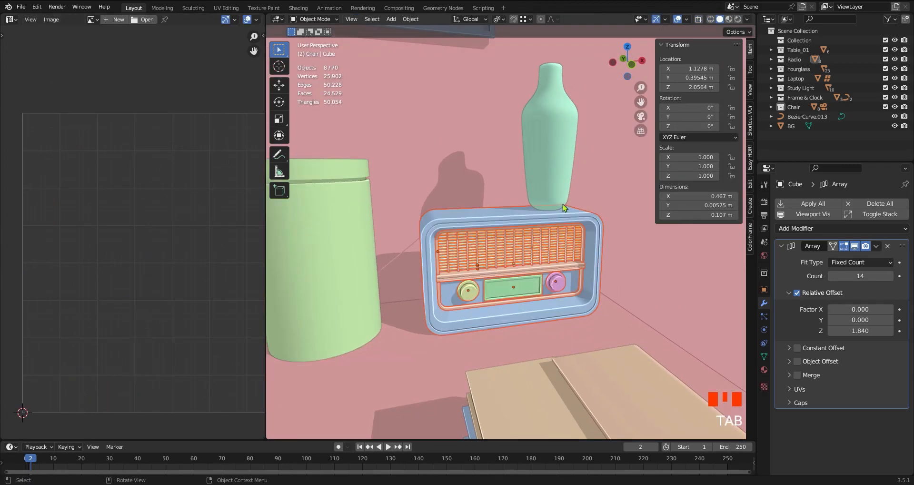
middle_click_drag(563, 204, 670, 103, "ctrl")
key("ctrl+space")
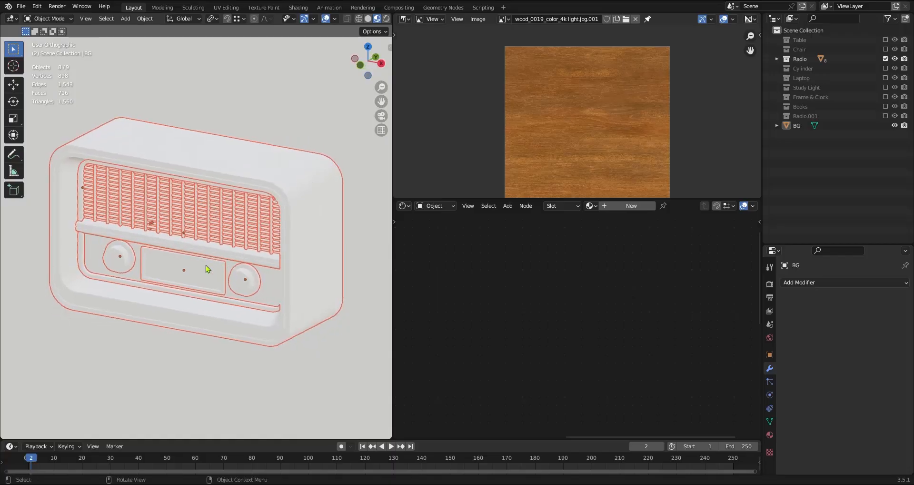
Step: Switch the isolated radio to solid shading and save the file
mouse_move(205, 265)
middle_mouse_down()
mouse_move(230, 253)
mouse_move(276, 261)
mouse_move(272, 272)
mouse_move(266, 256)
mouse_move(13, 305)
middle_mouse_up()
key("z")
left_click(279, 261)
key("ctrl+s")
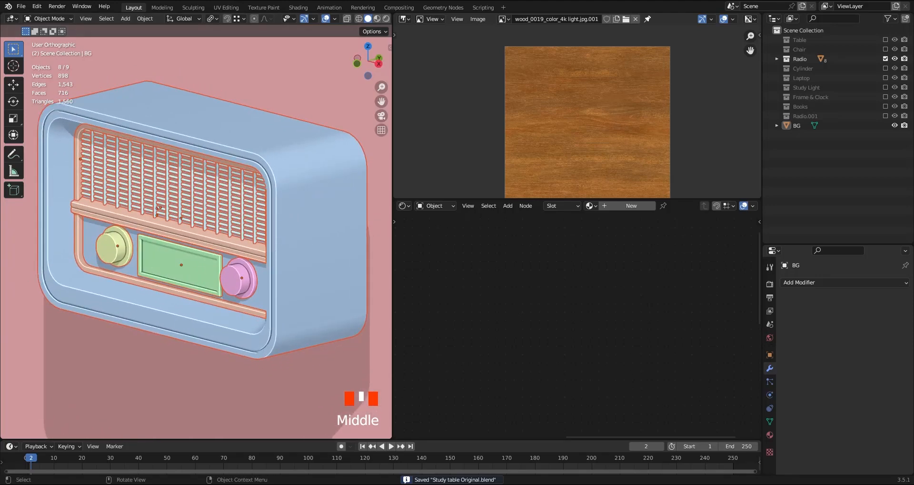
Step: Assign the existing Wood.001 material to the radio's outer cabinet and show it in material preview shading
left_click(314, 303)
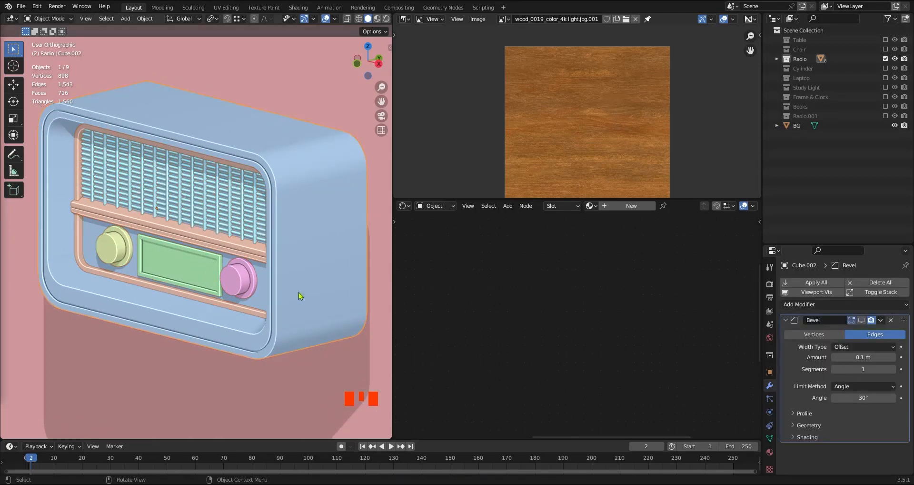
middle_click_drag(324, 284, 308, 274)
key("z")
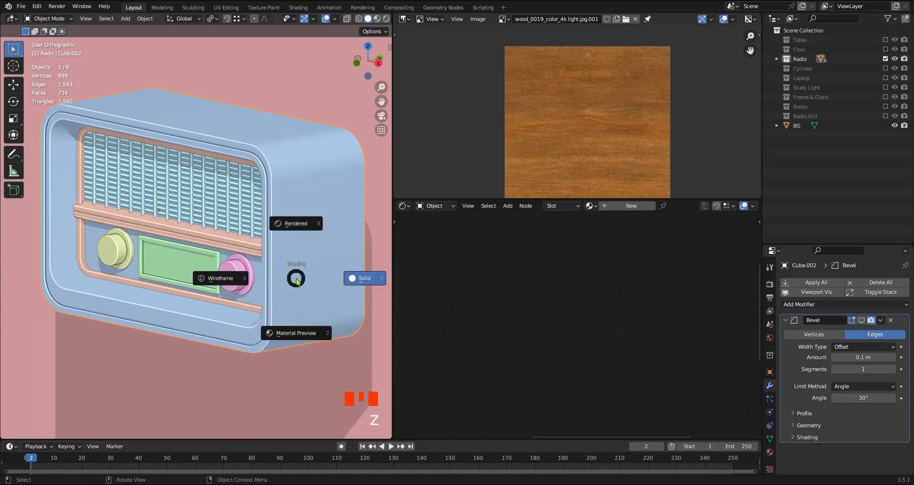
left_click(300, 283)
key("g")
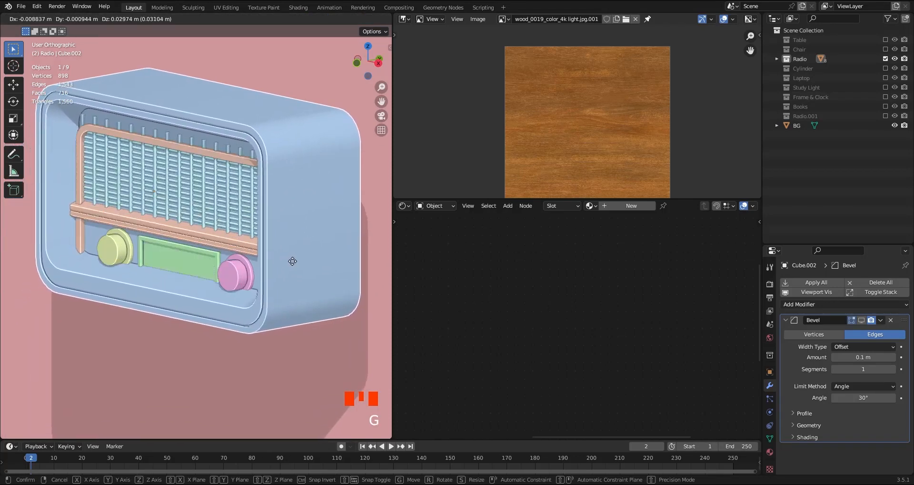
right_click(261, 307)
key("z")
left_click(257, 361)
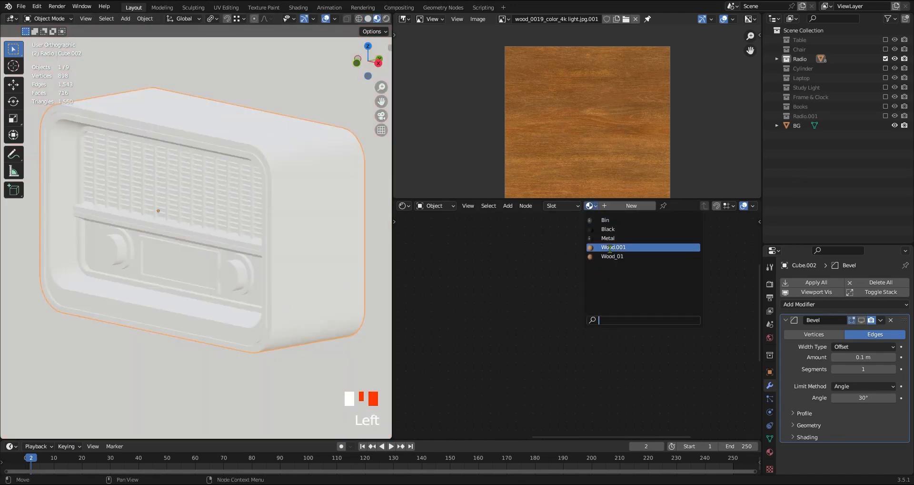
left_click(590, 250)
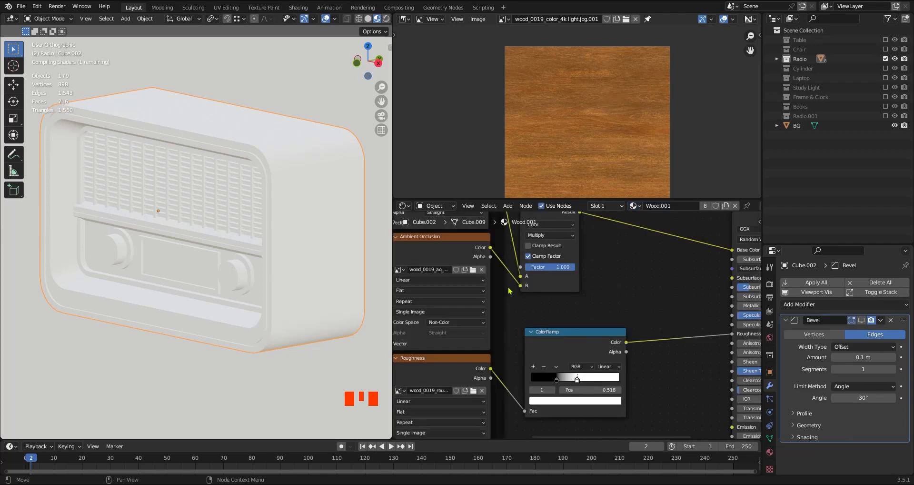
middle_click_drag(510, 287, 541, 333, "ctrl")
middle_click_drag(218, 242, 429, 177)
Step: Put the cabinet in Edit Mode and turn the wood image area into a UV Editor showing its islands
key("Tab")
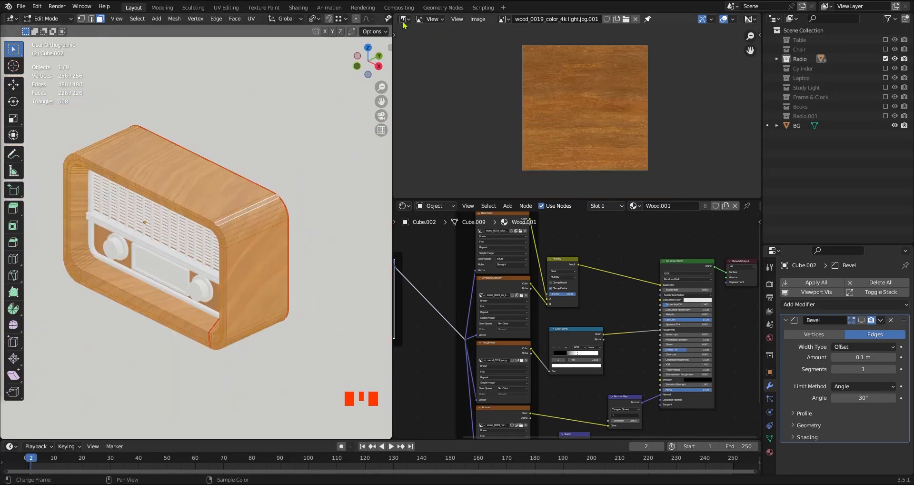
left_click(404, 20)
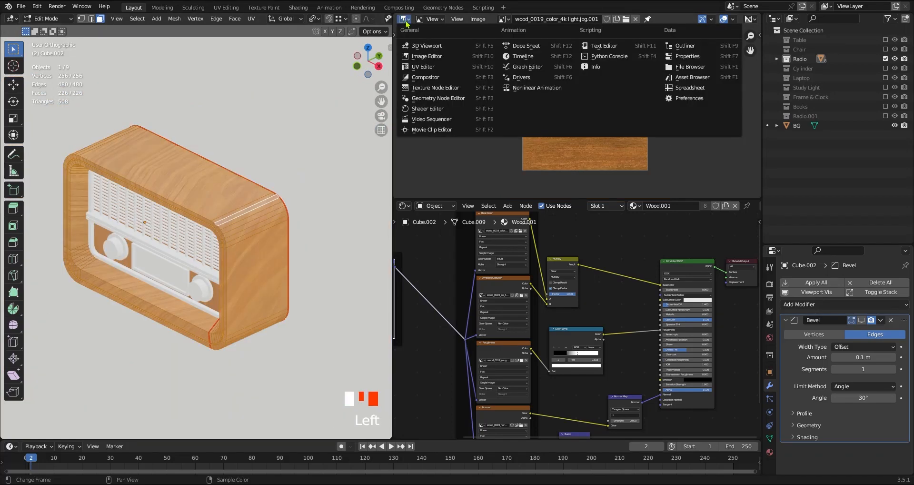
left_click(415, 69)
middle_click_drag(563, 145, 561, 166, "ctrl")
middle_click_drag(561, 166, 555, 134, "shift")
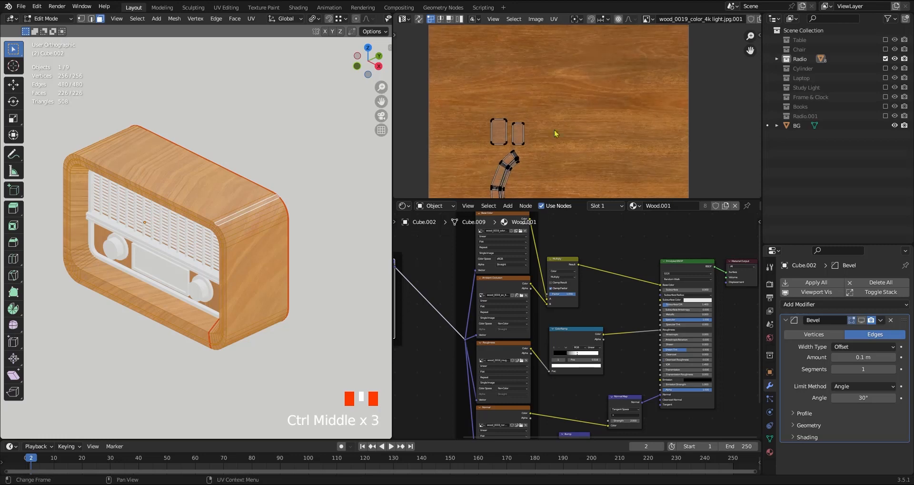
Step: Turn on the stretch overlay for the cabinet's UV islands
middle_click_drag(714, 21, 609, 37)
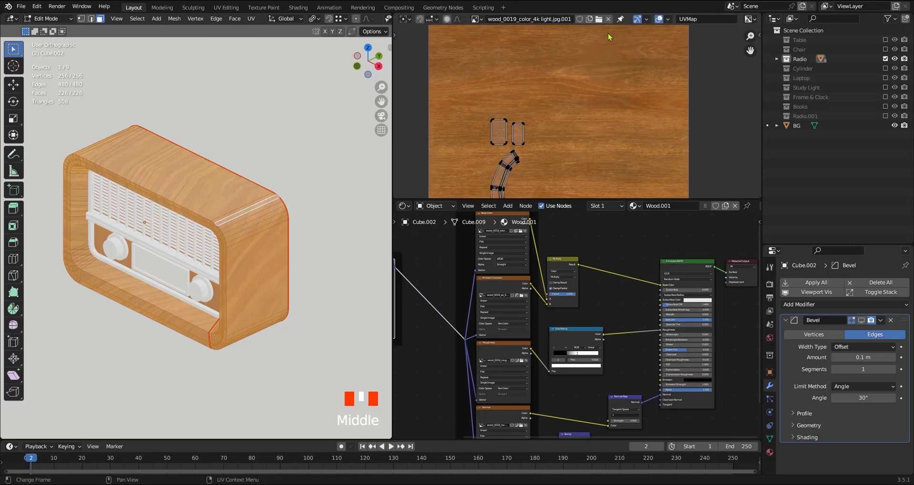
left_click(668, 19)
left_click(619, 126)
middle_click_drag(521, 171, 523, 141, "ctrl")
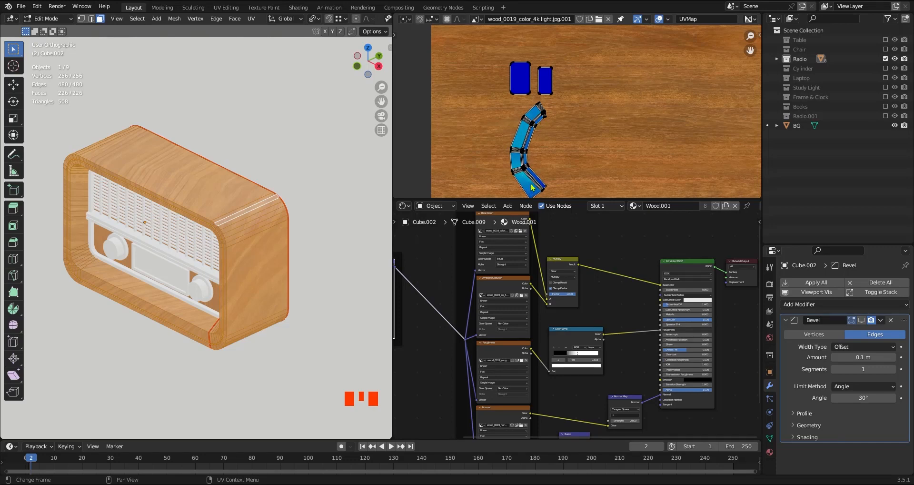
Step: Bring up the UV Squares add-on's tools in the UV Editor
key("n")
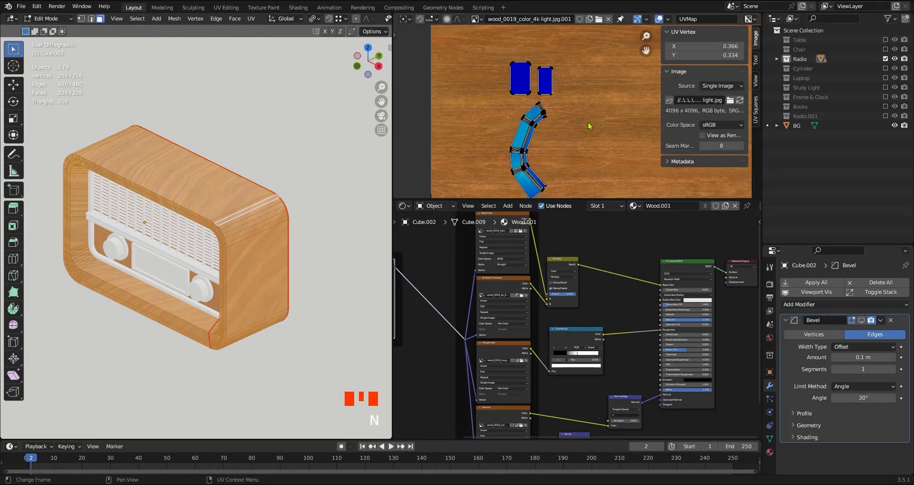
key("n")
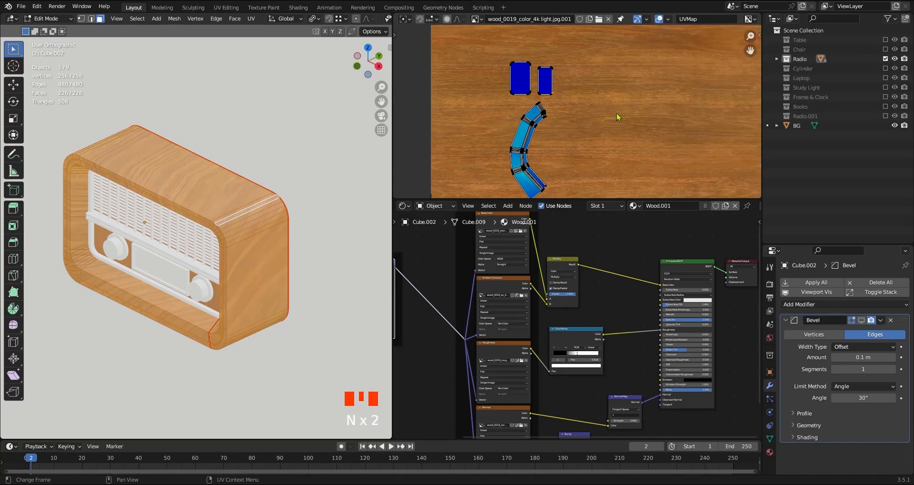
key("n")
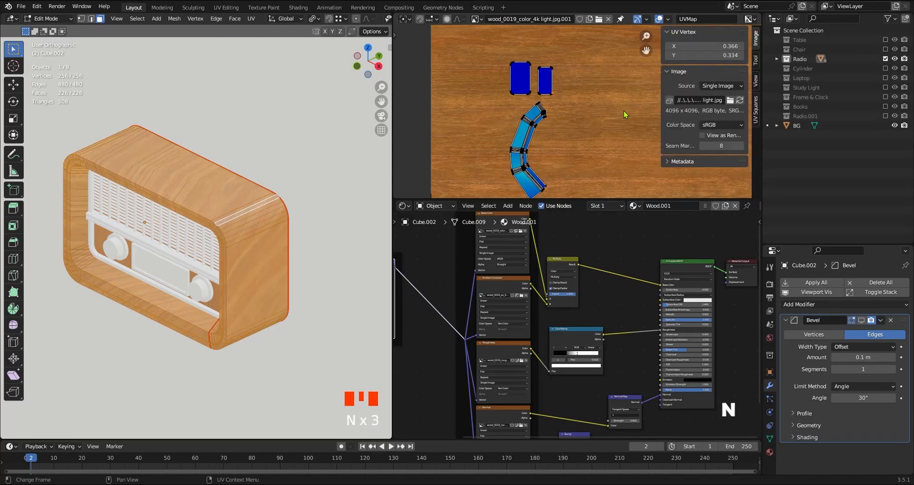
left_click(756, 117)
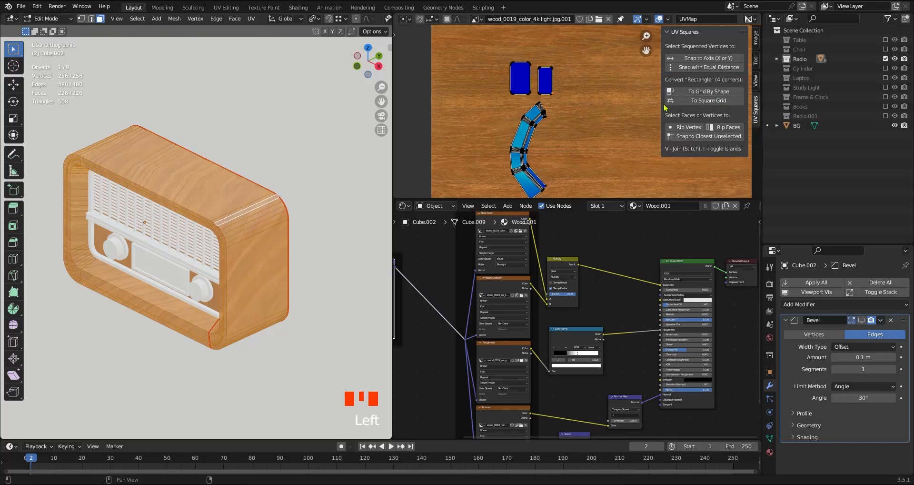
Step: Set the UV selection mode to Island and select the curved strip island of the cabinet
left_click(536, 124)
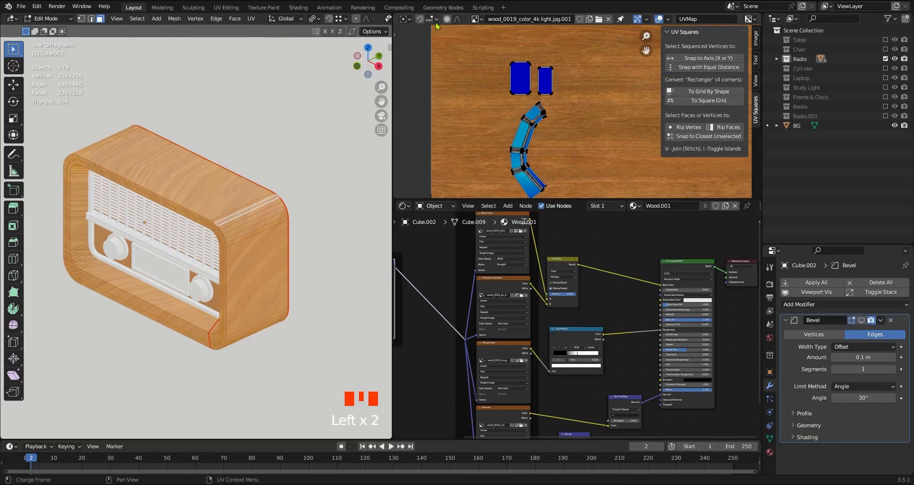
middle_click_drag(447, 19, 628, 23)
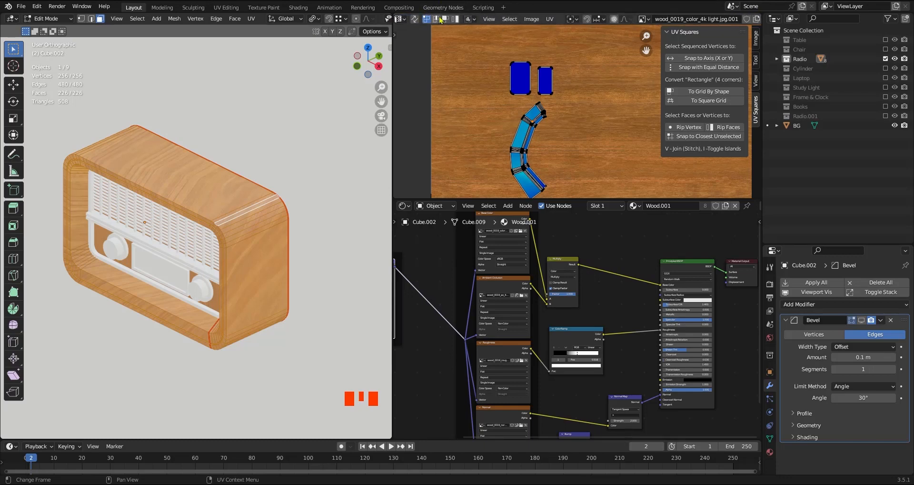
middle_click_drag(455, 23, 459, 22)
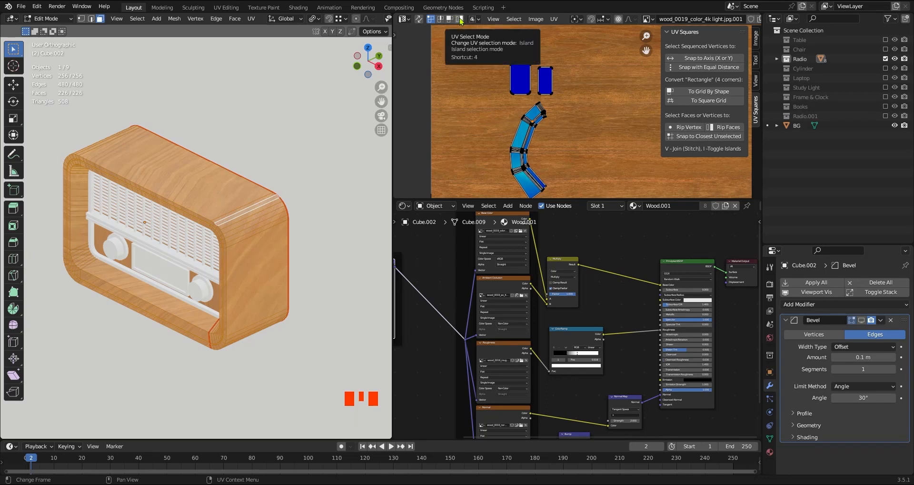
left_click(461, 20)
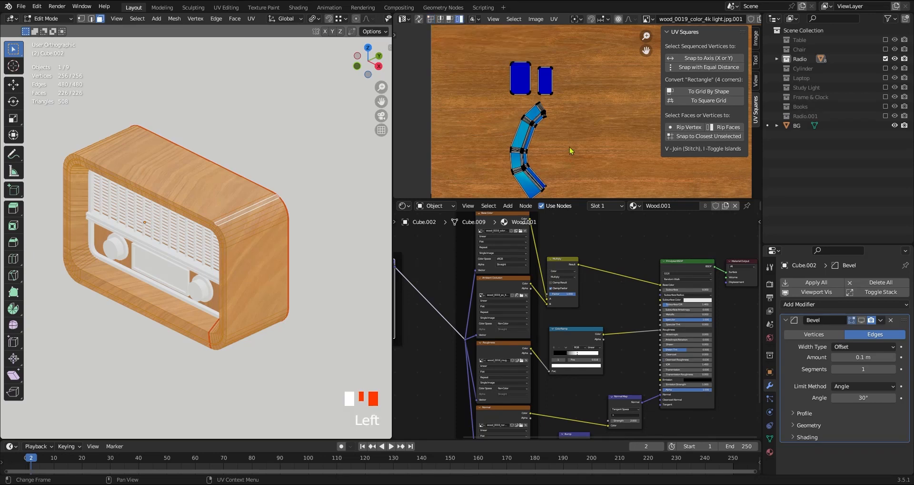
left_click(531, 123)
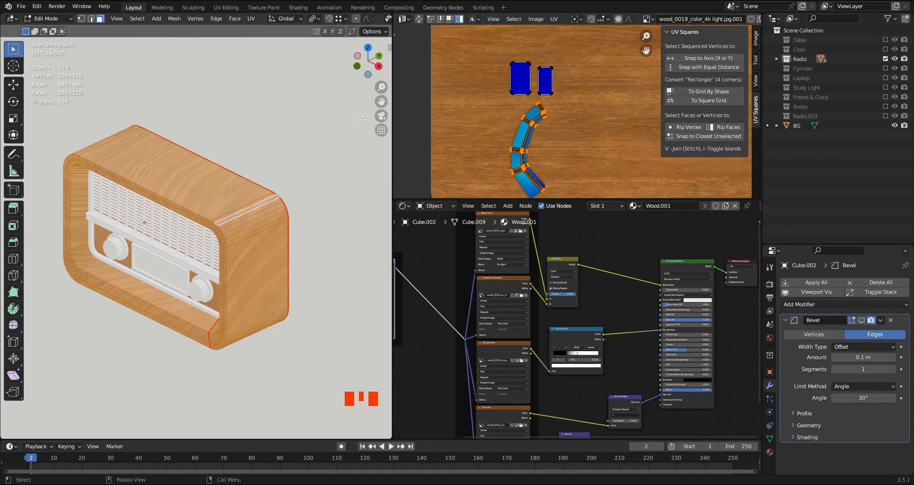
Step: Open the add-on preferences and look at the file browser for installing an add-on
left_click(37, 7)
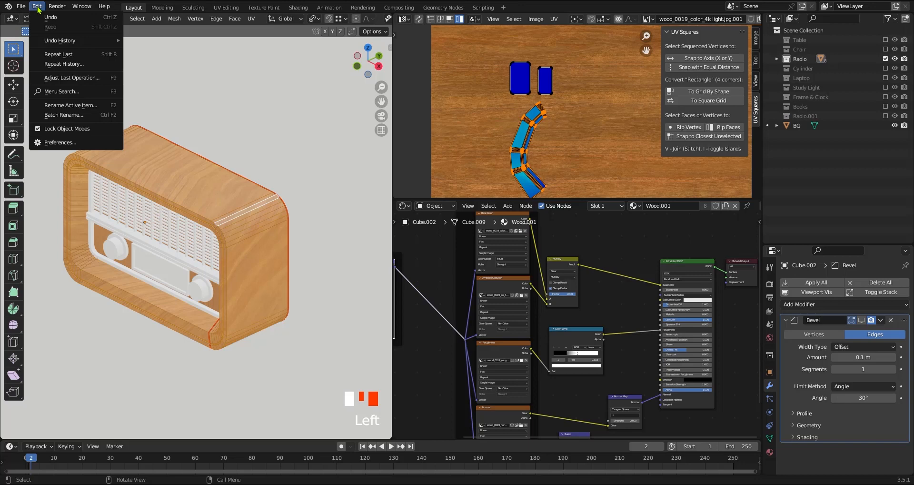
left_click(60, 143)
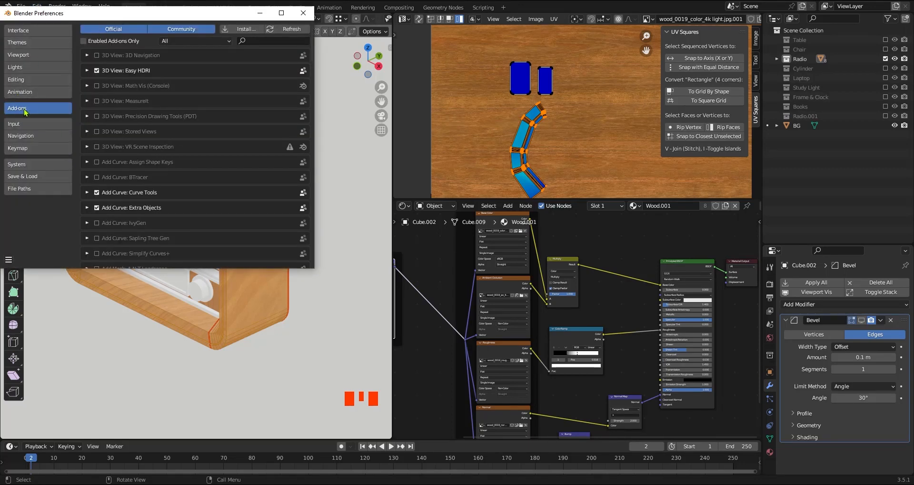
left_click(253, 29)
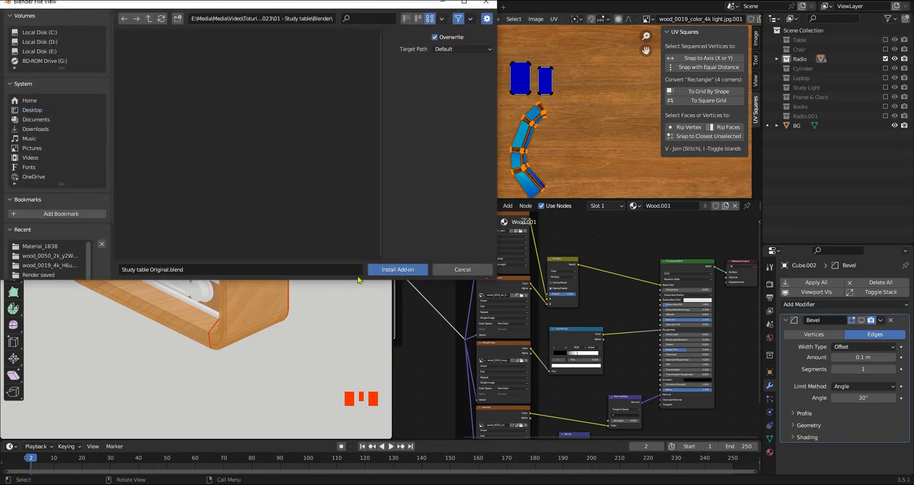
left_click(386, 270)
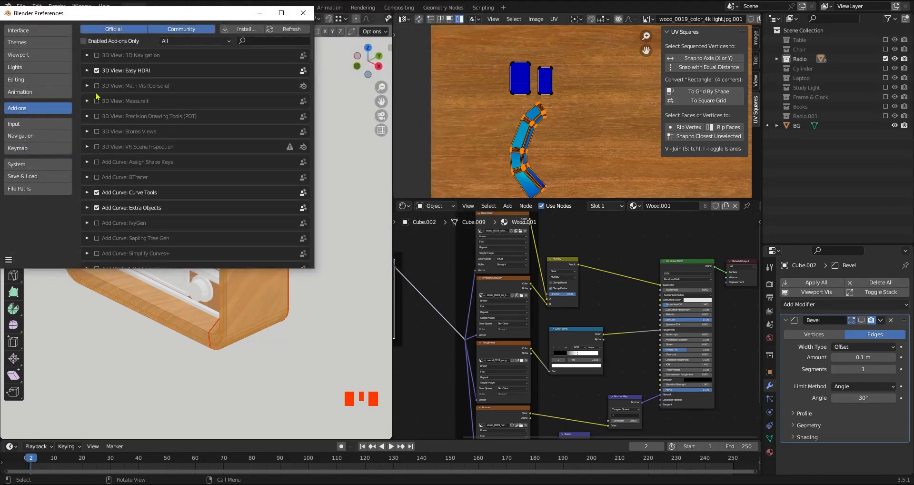
Step: Search the add-ons for "uv", save the preferences and close them
left_click(257, 41)
type("uv")
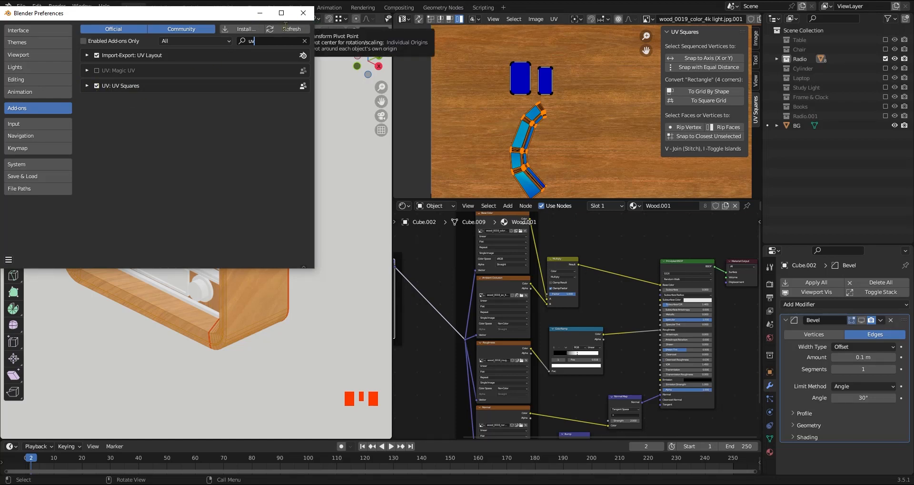
left_click(8, 260)
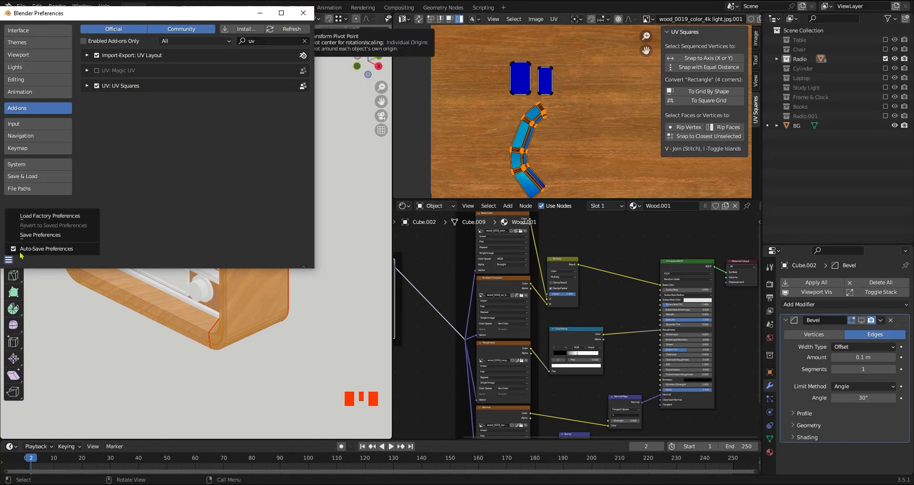
left_click(40, 235)
left_click(303, 12)
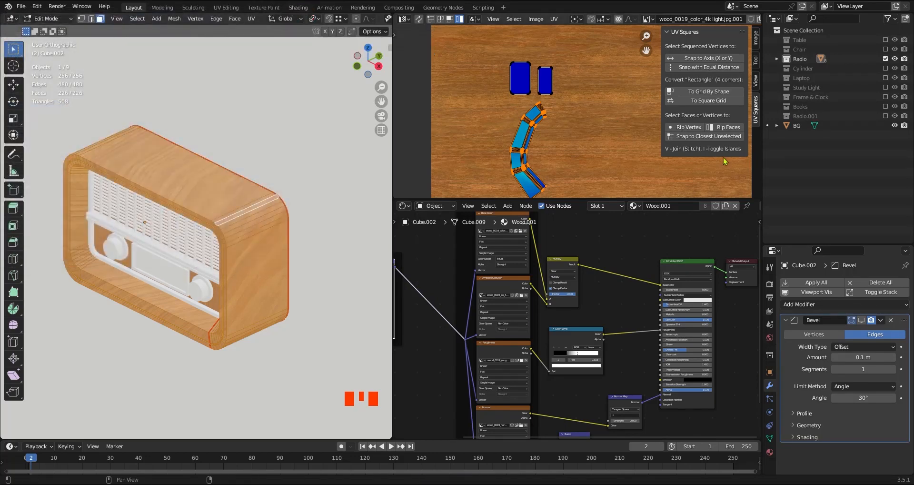
Step: Straighten the selected curved strip island of the cabinet with UV Squares' To Grid By Shape
left_click(709, 95)
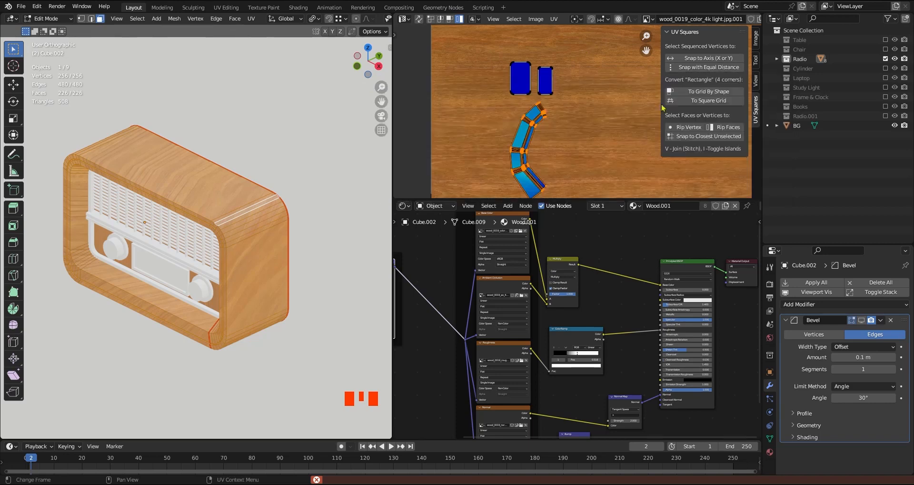
middle_click_drag(535, 147, 544, 137, "ctrl")
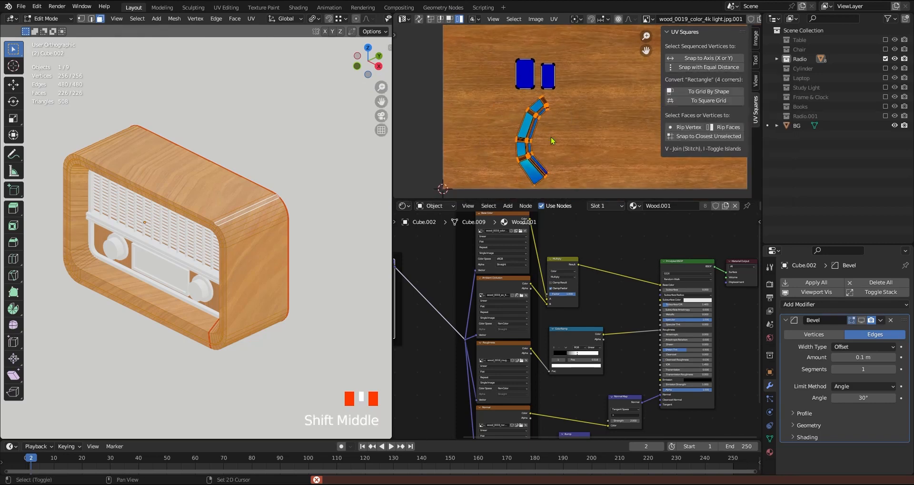
left_click(723, 128)
middle_click_drag(536, 124, 533, 118, "ctrl")
middle_click_drag(533, 118, 543, 142, "shift")
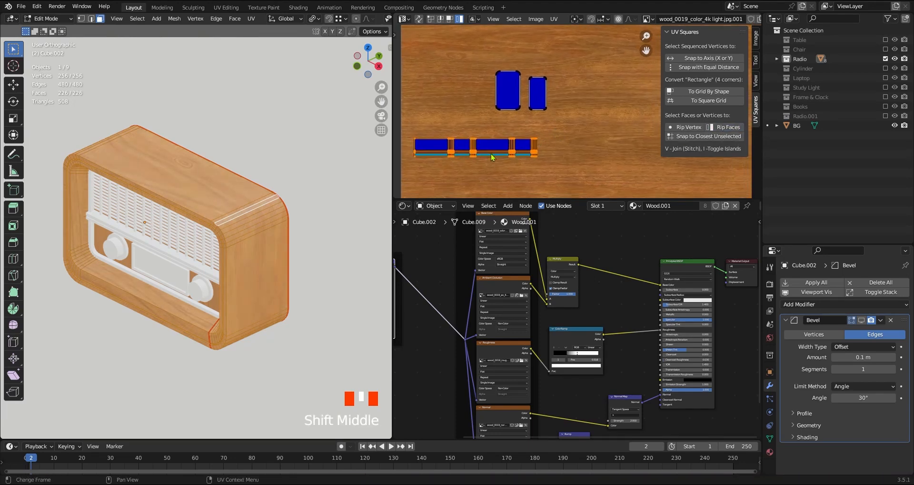
middle_click_drag(488, 163, 491, 144, "ctrl")
middle_click_drag(257, 240, 224, 216)
middle_click_drag(224, 216, 329, 177, "shift")
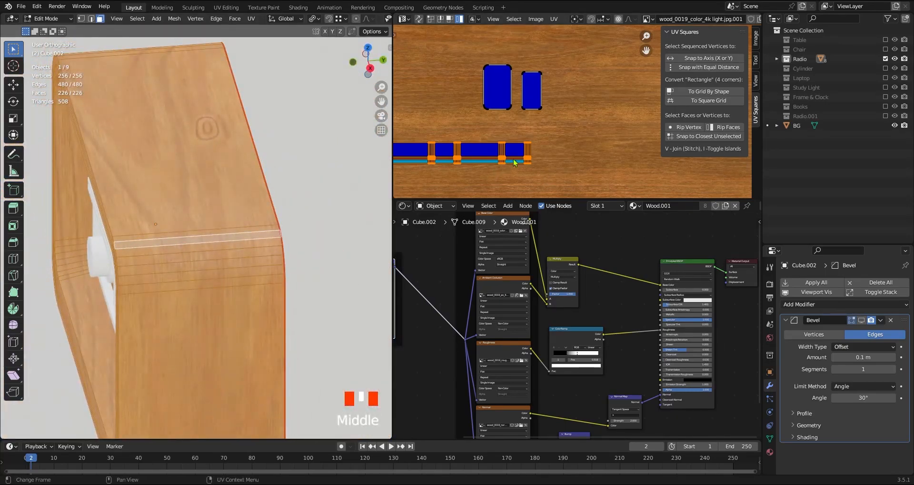
Step: Select all the cabinet's UV islands, average their scale and pack them
key("a")
middle_click_drag(524, 144, 551, 132, "ctrl")
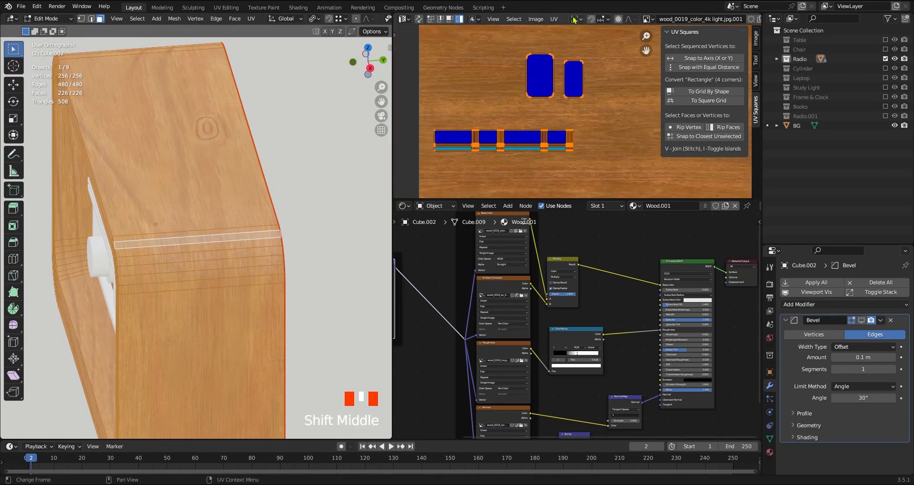
left_click(554, 19)
left_click(589, 194)
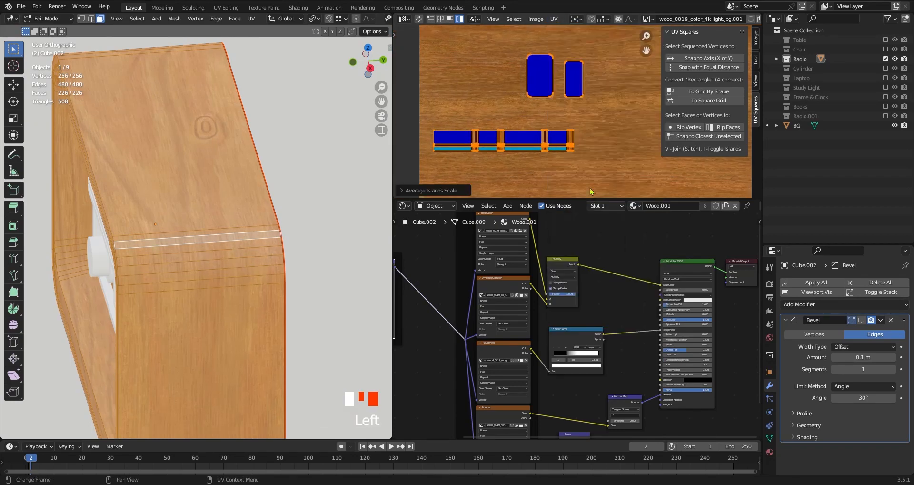
middle_click_drag(574, 121, 543, 153, "ctrl")
left_click(554, 19)
left_click(574, 186)
middle_click_drag(543, 152, 527, 153, "shift")
Step: Rotate all the packed UV islands by 90 degrees
type("r")
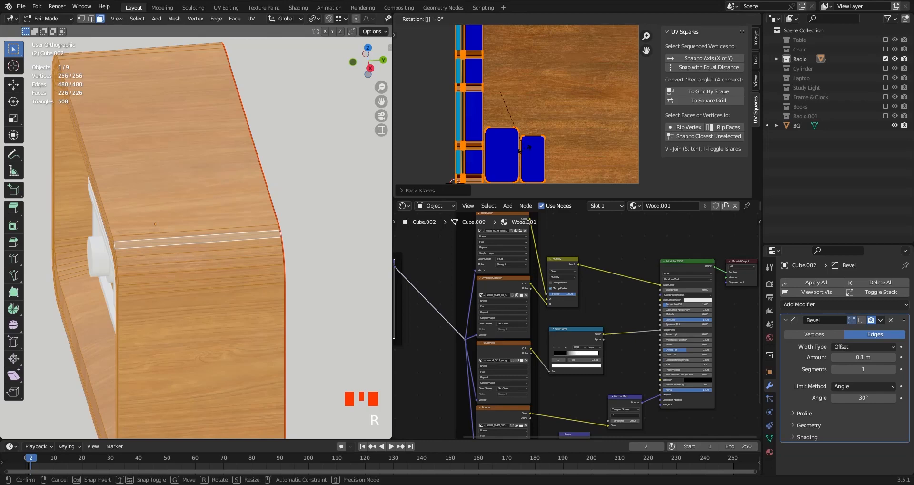
type("0")
key("Escape")
type("r90")
key("Return")
Step: Scale down the rotated UV islands slightly and move them inside the wood texture's area
key("s")
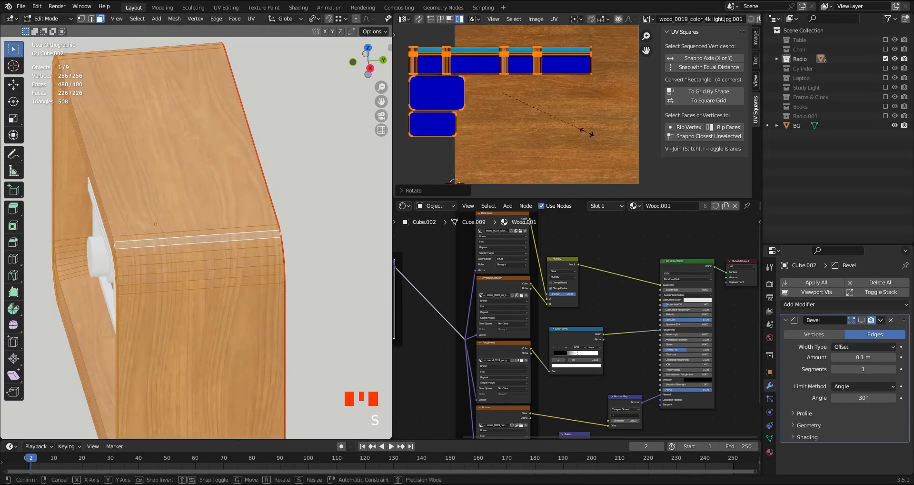
left_click(578, 138)
key("g")
left_click(618, 144)
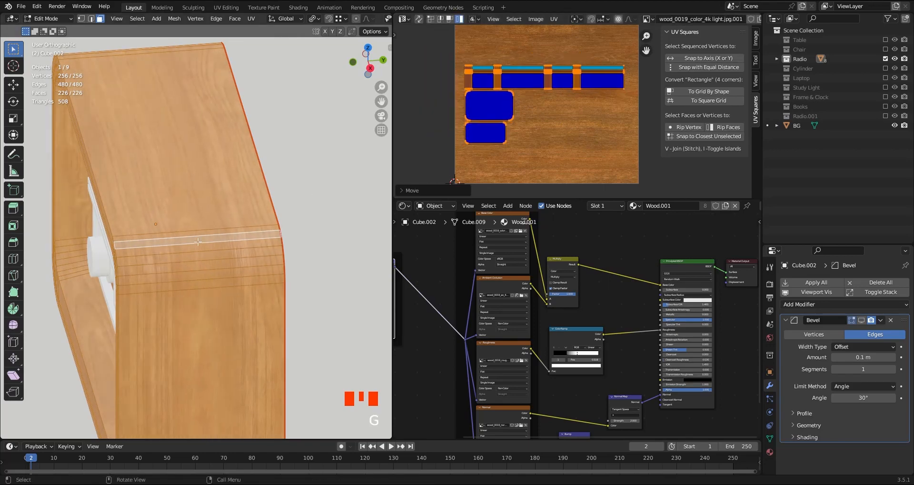
Step: Return to Object Mode and hide everything except the cabinet
key("Tab")
middle_click_drag(165, 255, 196, 221)
middle_click_drag(196, 220, 243, 258, "ctrl")
key("shift+h")
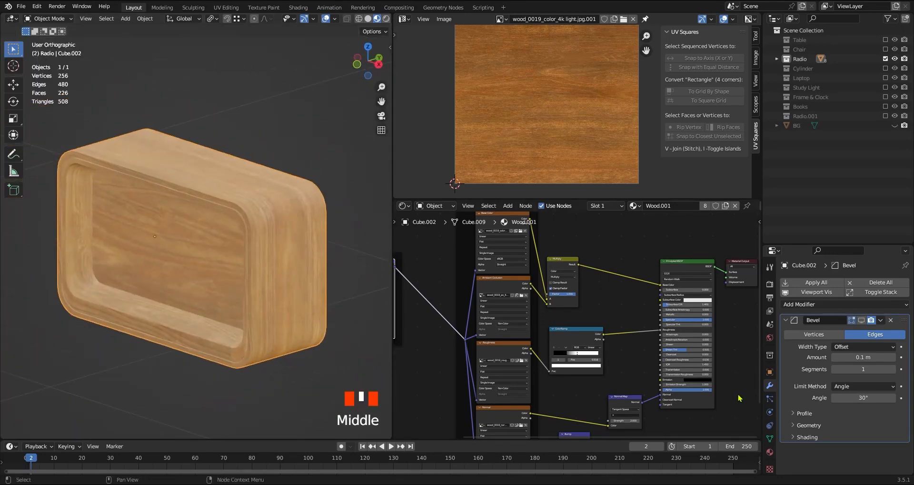
middle_click_drag(561, 248, 584, 291, "ctrl")
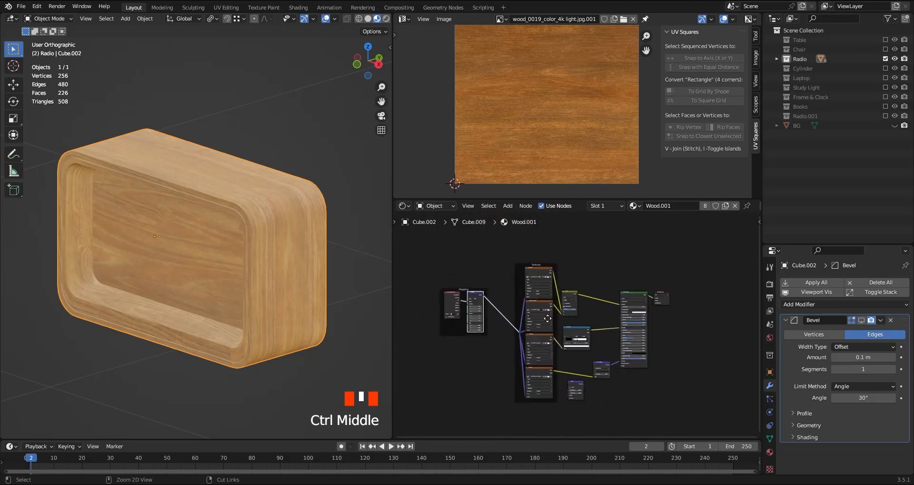
Step: Show the cabinet's material slots and select its large inner back face in Edit Mode
left_click(769, 455)
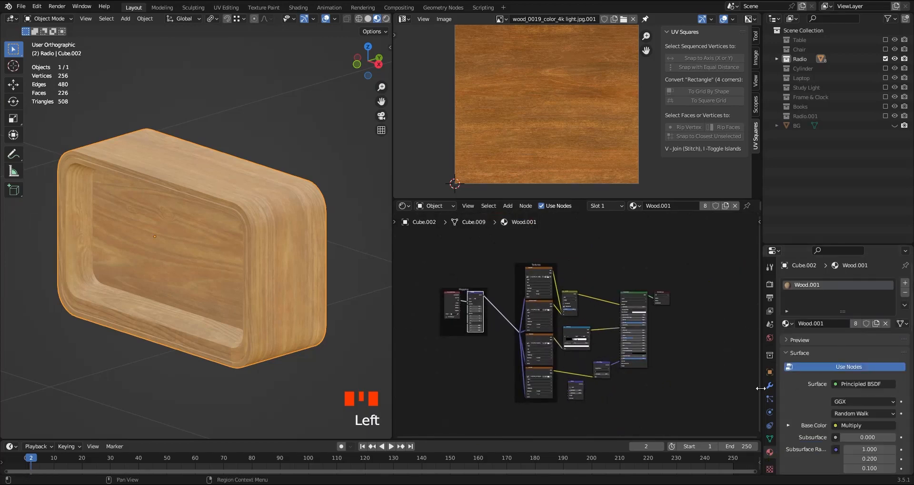
middle_click_drag(301, 272, 200, 255)
key("Tab")
left_click(191, 251)
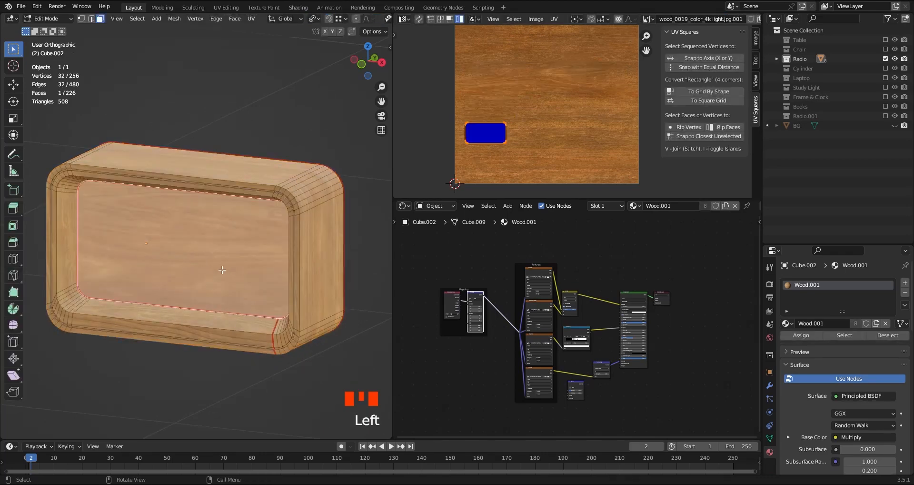
key("Tab")
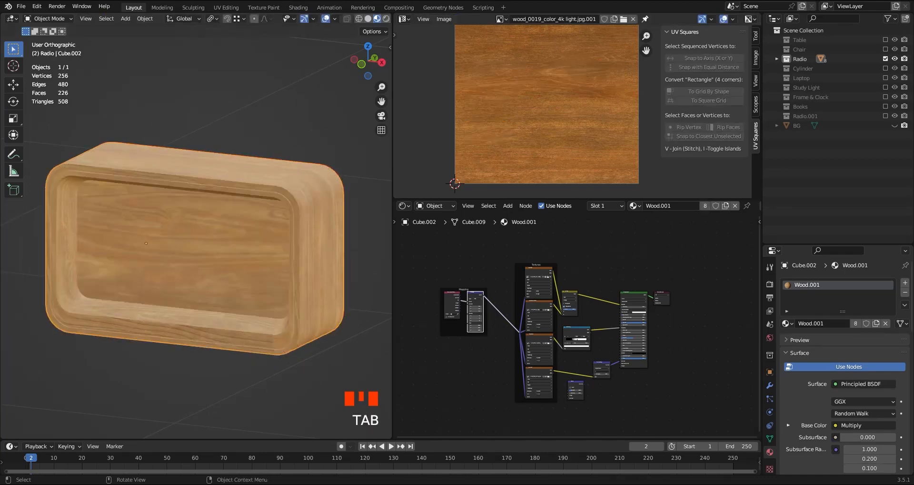
middle_click_drag(289, 294, 232, 262)
key("Tab")
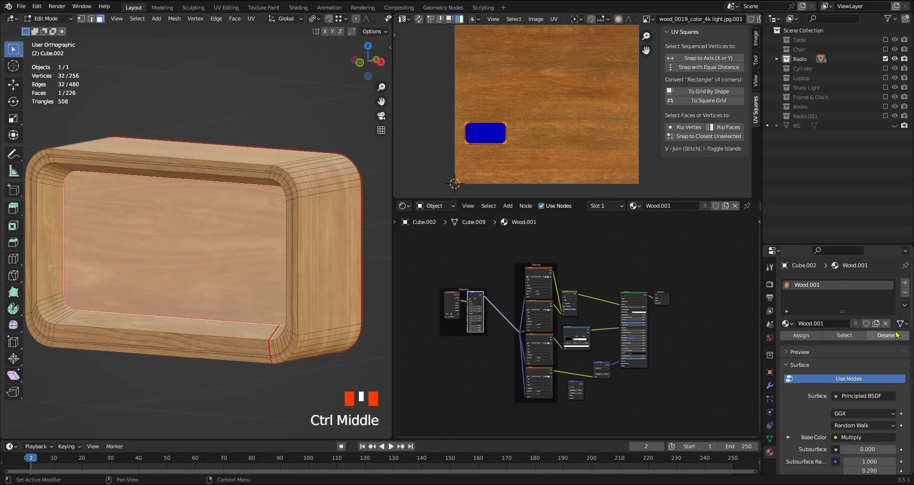
Step: Add a second material slot with the Black material, assign it to the inner back face and return to Object Mode
left_click(906, 283)
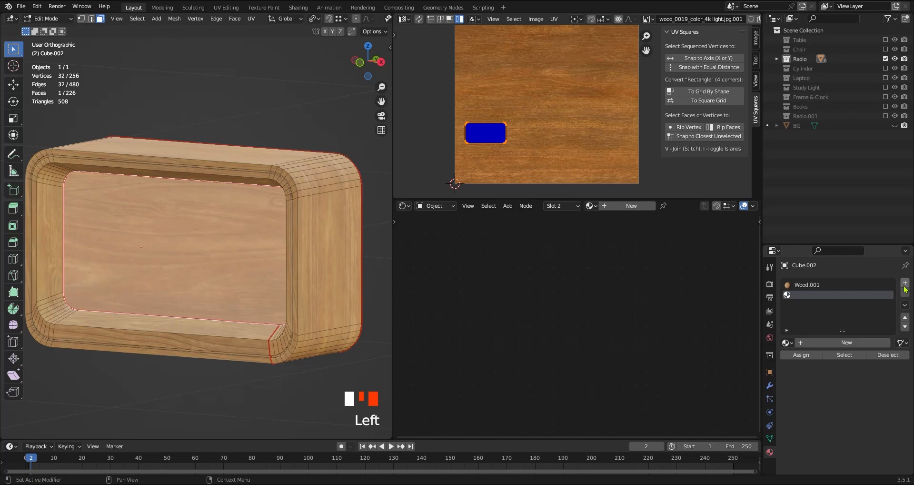
left_click(786, 342)
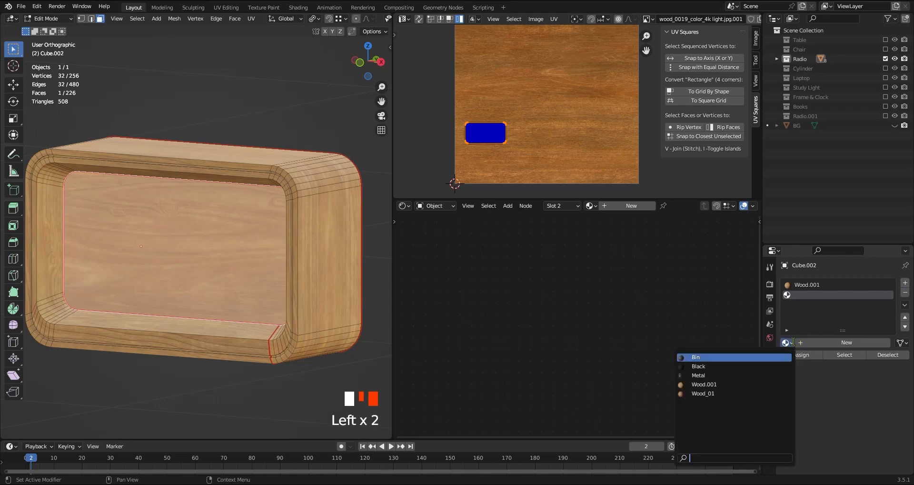
left_click(703, 365)
middle_click_drag(251, 288, 260, 258, "ctrl")
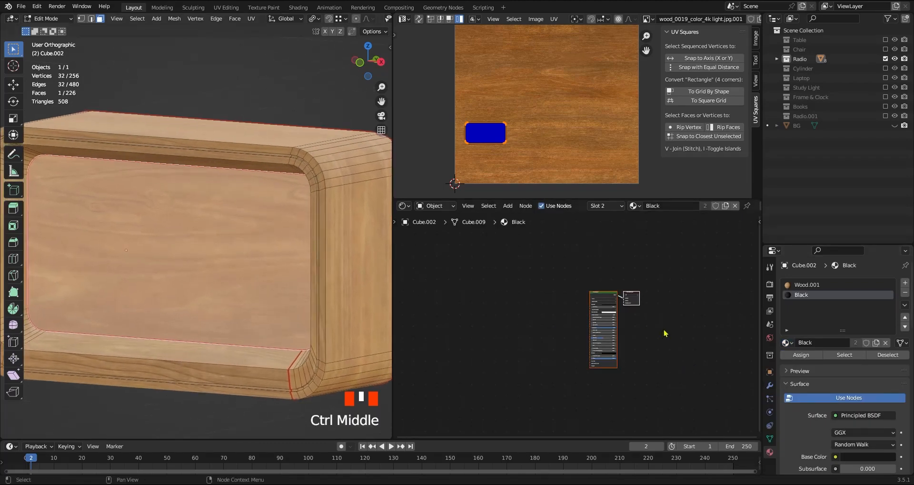
middle_click_drag(632, 331, 700, 308, "ctrl")
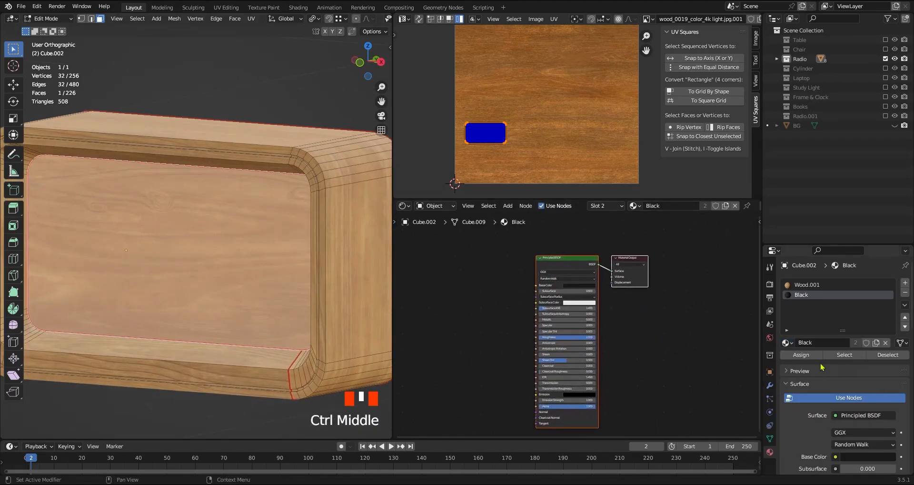
left_click(802, 355)
key("Tab")
middle_click_drag(216, 288, 252, 274, "ctrl")
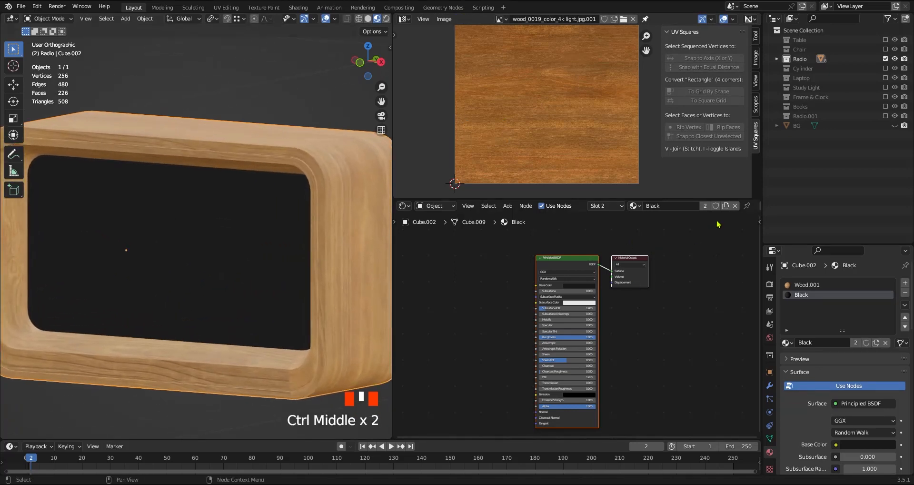
Step: Make a separate copy of the Black material and rename it Black_02
left_click(726, 206)
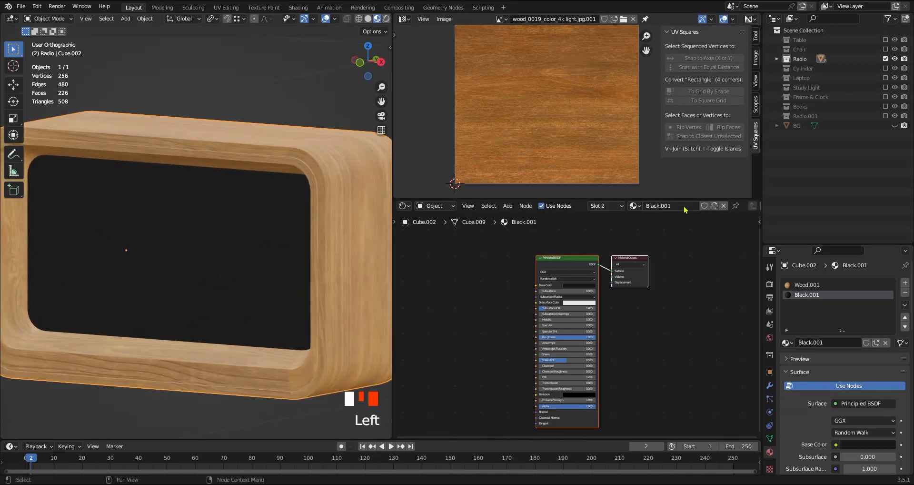
double_click(679, 205)
key("BackSpace")
key("BackSpace")
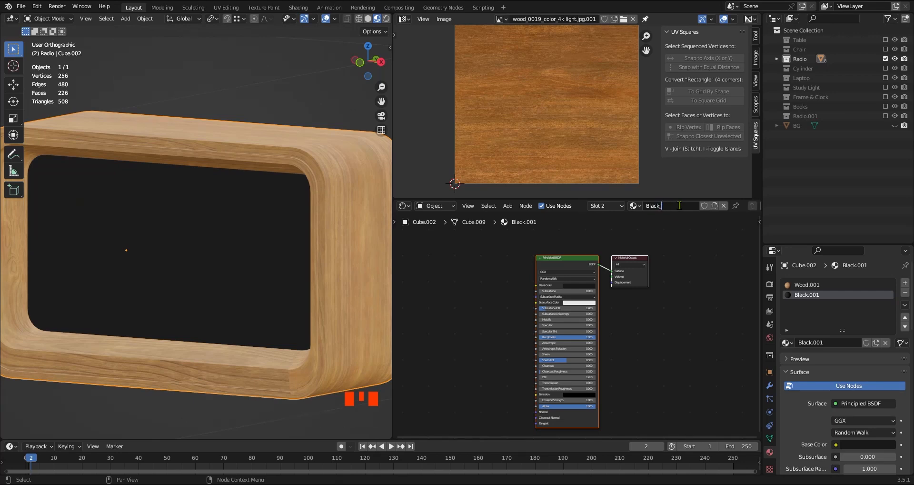
key("Return")
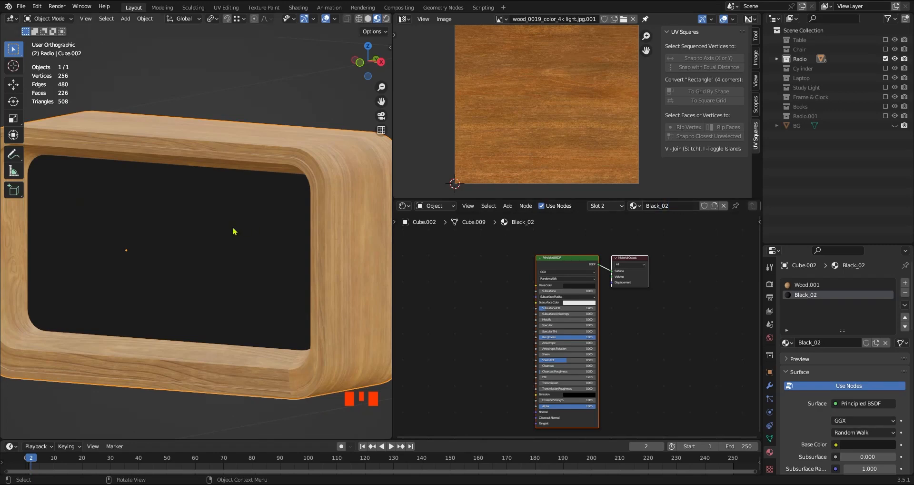
Step: Set the Black_02 material's roughness to 0.7 and its specular to 0.3
mouse_move(235, 230)
middle_mouse_down("ctrl")
mouse_move(241, 251)
mouse_move(241, 241)
middle_mouse_up("ctrl")
middle_click_drag(616, 308, 577, 358, "ctrl")
middle_click_drag(555, 362, 578, 350)
middle_click_drag(106, 260, 82, 268)
middle_click_drag(537, 350, 543, 335, "ctrl")
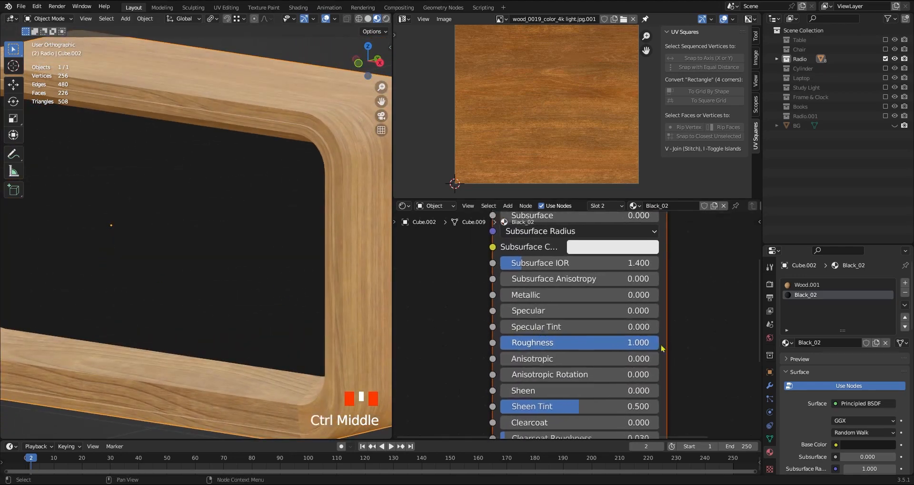
left_click_drag(653, 346, 596, 343)
left_click_drag(565, 312, 644, 312)
left_click_drag(564, 310, 547, 311, "ctrl")
mouse_move(596, 344)
left_mouse_down("ctrl")
mouse_move(547, 343)
mouse_move(658, 342)
mouse_move(612, 343)
left_mouse_up("ctrl")
middle_click_drag(593, 326, 573, 382, "ctrl")
middle_click_drag(566, 319, 557, 336, "shift")
middle_click_drag(260, 294, 262, 308, "ctrl")
middle_click_drag(262, 308, 264, 350, "ctrl")
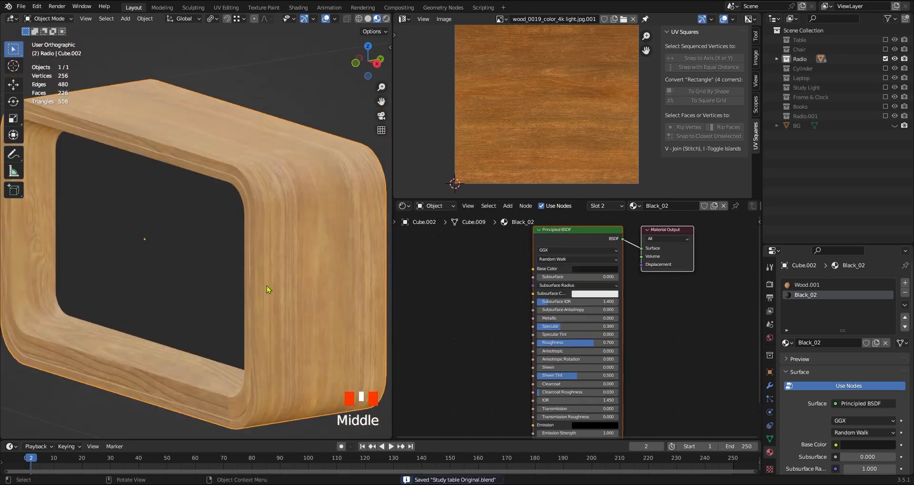
Step: Reveal all hidden objects, hide the BG backdrop again and frame the radio in the viewport
key("alt+h")
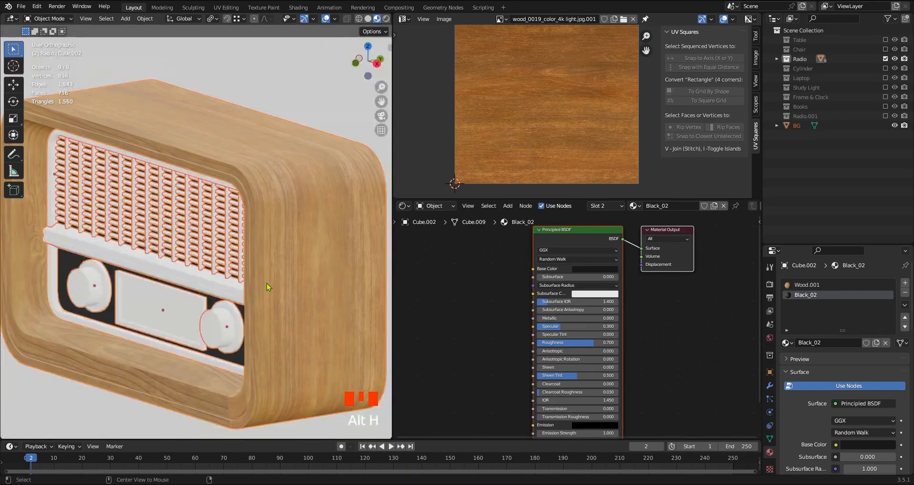
middle_click_drag(276, 254, 328, 274, "ctrl")
left_click(328, 272)
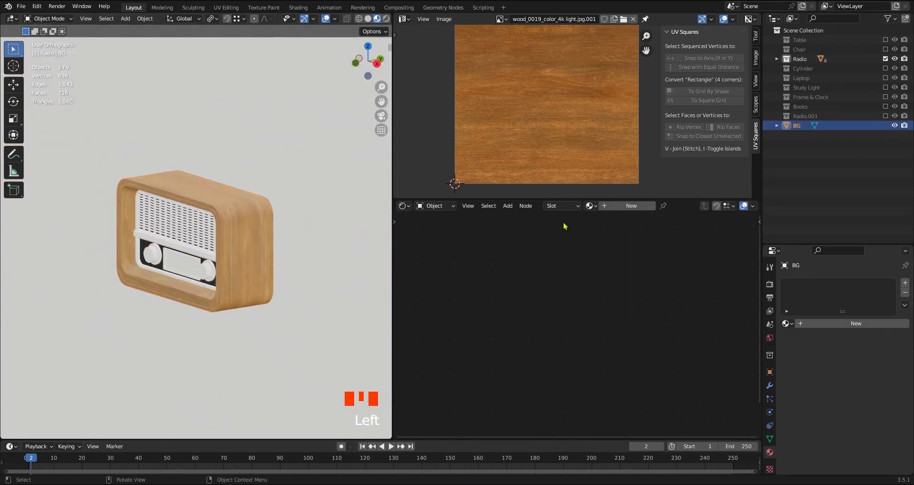
left_click(894, 125)
middle_click_drag(255, 250, 245, 315, "ctrl")
key("a")
key("KP_Decimal")
Step: Select the radio's white front frame and add the cabinet to the selection as the active object
left_click(207, 327)
mouse_move(244, 315)
middle_mouse_down("shift")
mouse_move(236, 330)
mouse_move(239, 312)
middle_mouse_up("shift")
left_click(257, 336)
left_click(256, 335)
left_click(239, 350)
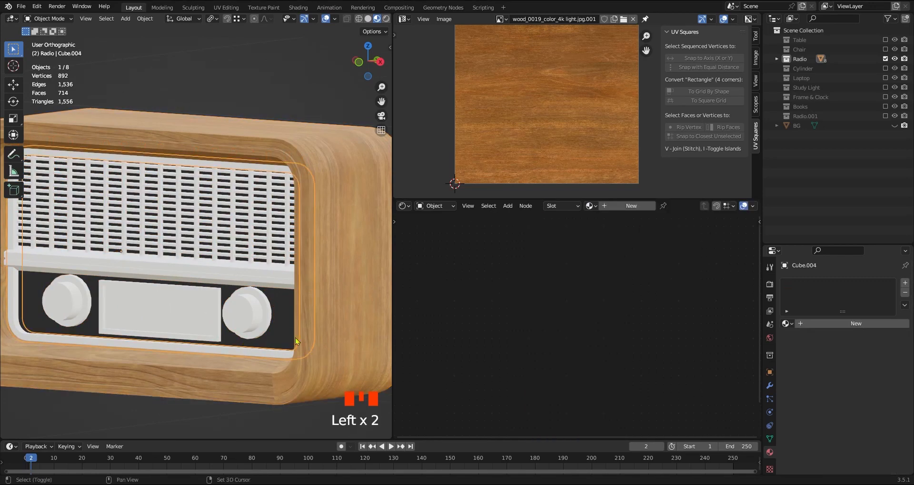
left_click(353, 331, "shift")
left_click(354, 332, "shift")
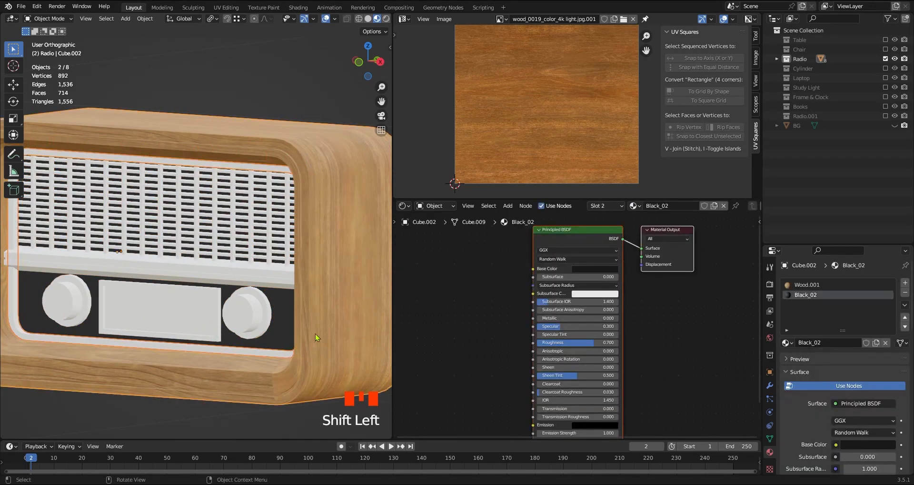
Step: Examine the cabinet and front frame in wireframe display, then return to the material preview
key("z")
middle_click_drag(315, 334, 321, 351)
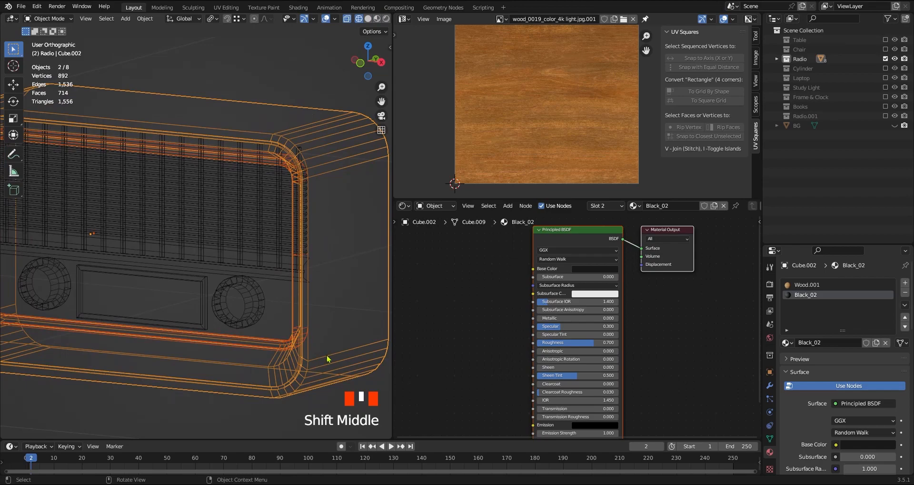
left_click(327, 359)
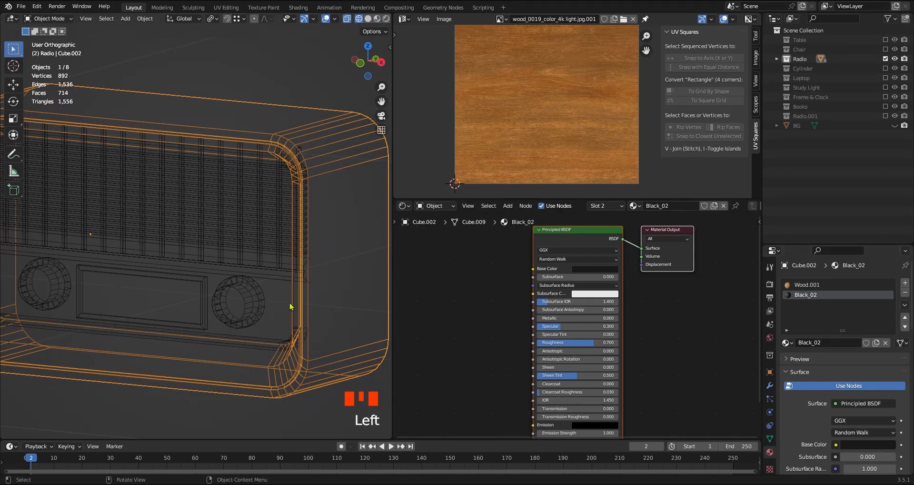
key("z")
middle_click_drag(321, 335, 287, 339)
key("z")
Step: Link the wooden cabinet's materials to the radio's white front frame
left_click(282, 337)
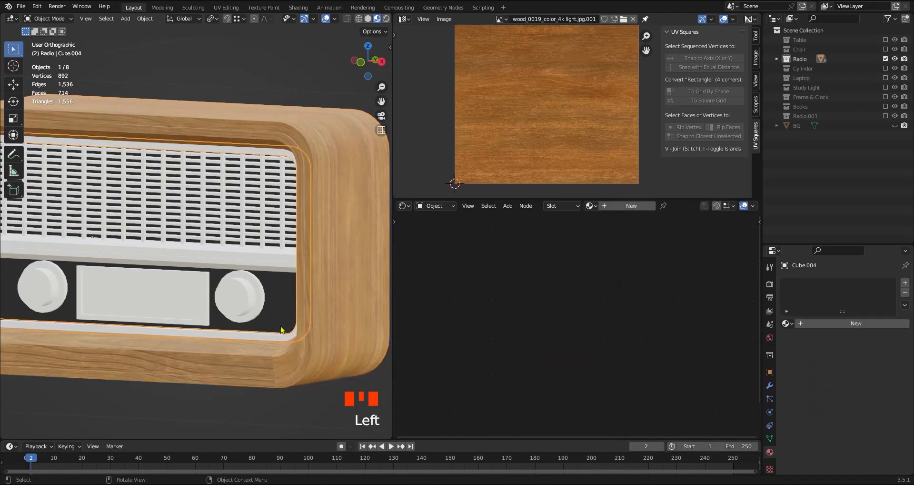
key("g")
right_click(253, 314)
middle_click_drag(303, 326, 299, 310)
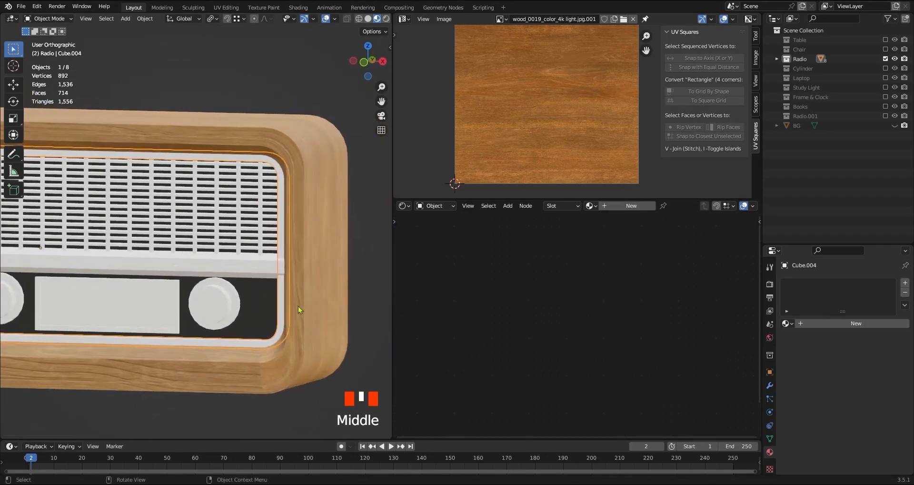
left_click(311, 311, "shift")
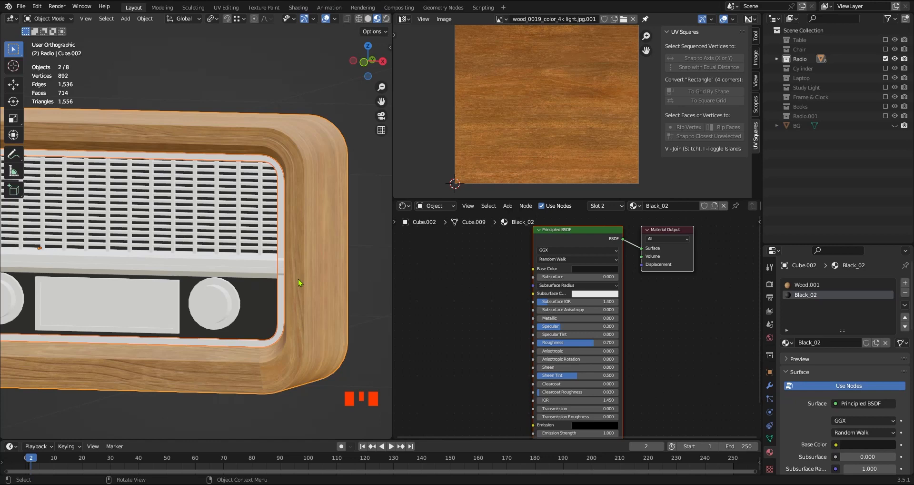
key("ctrl+l")
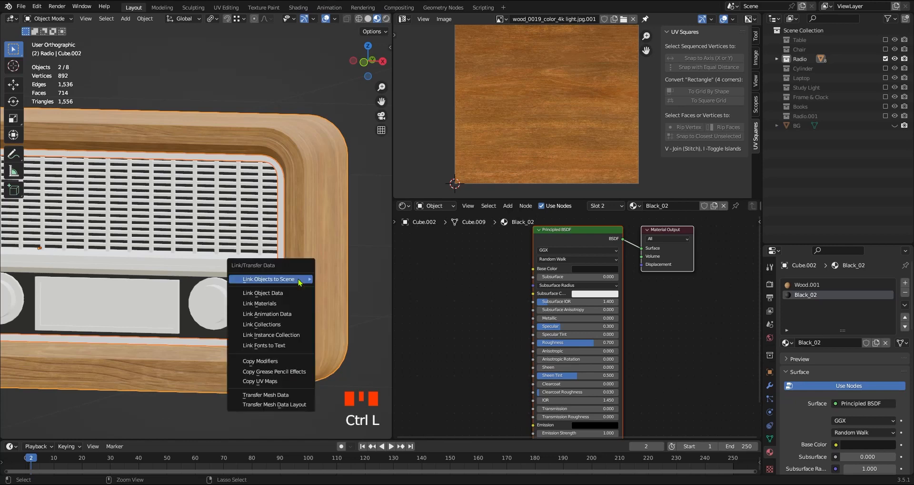
left_click(277, 306)
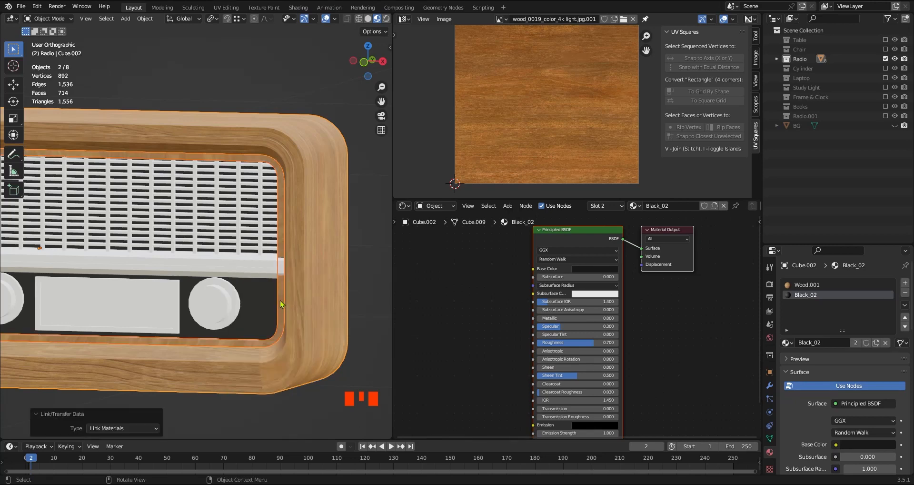
Step: Remove the Wood.001 material slot from the front frame, leaving only Black_02
left_click(281, 299)
mouse_move(281, 299)
middle_mouse_down()
mouse_move(300, 328)
mouse_move(278, 294)
middle_mouse_up()
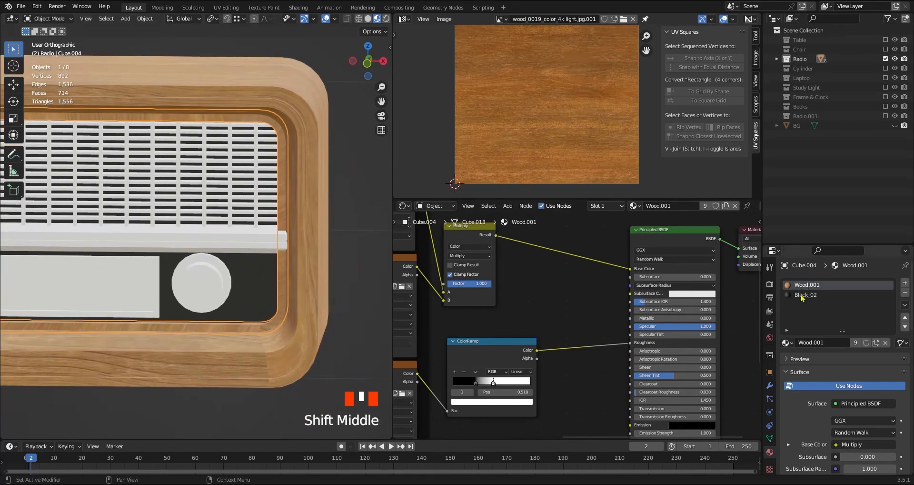
left_click(309, 330)
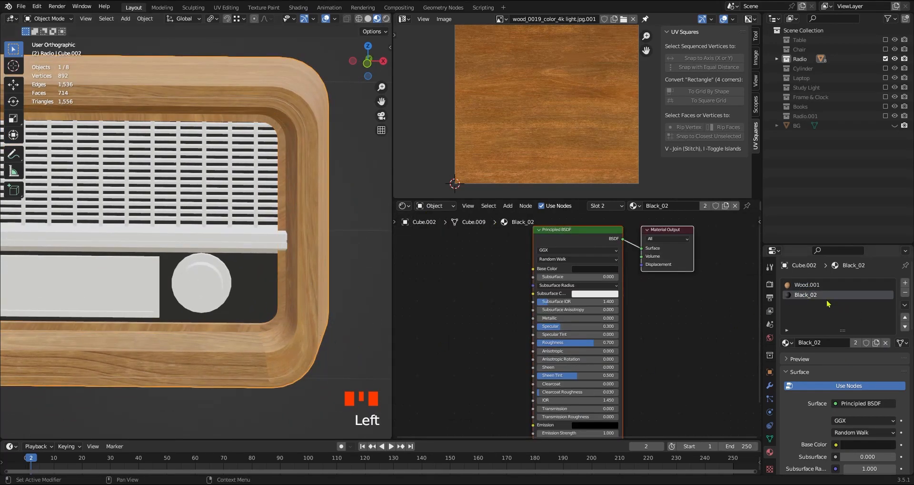
left_click(278, 312)
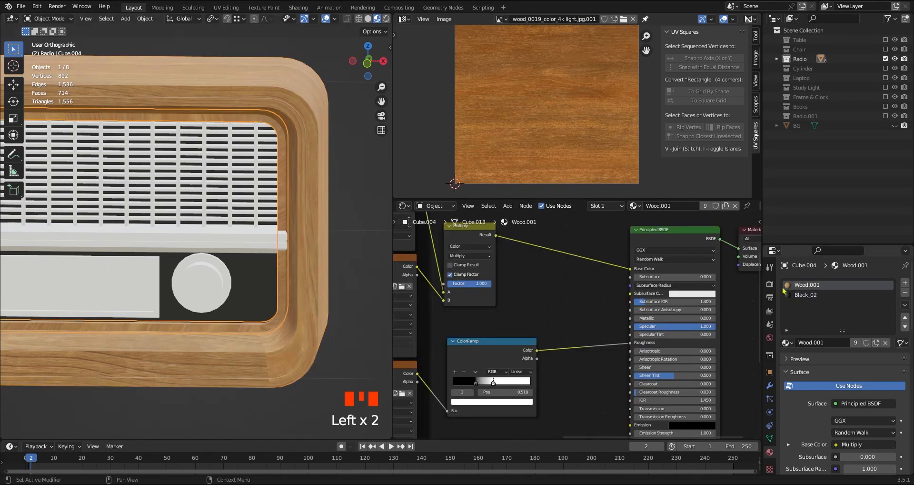
left_click(906, 293)
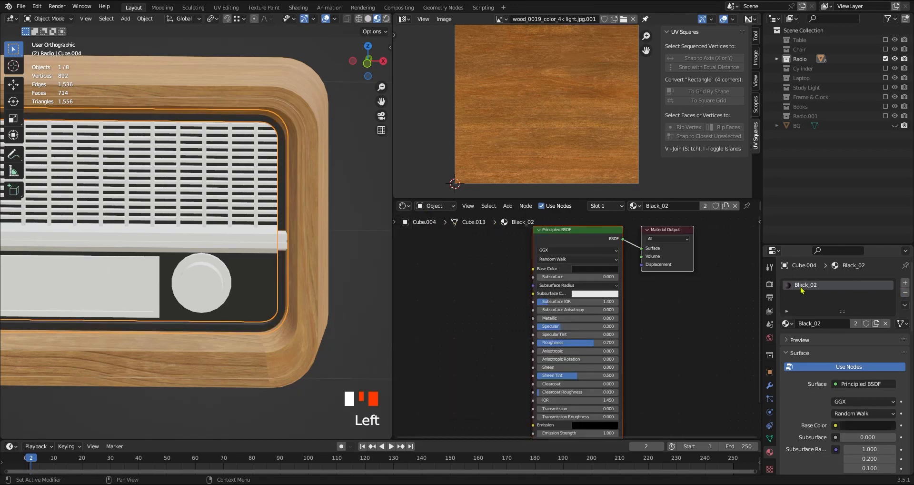
Step: Select all the radio's front parts except the cabinet in wireframe display, then return to the material preview
mouse_move(206, 333)
middle_mouse_down("ctrl")
mouse_move(210, 327)
mouse_move(213, 340)
mouse_move(221, 301)
mouse_move(241, 302)
mouse_move(245, 287)
middle_mouse_up("ctrl")
key("z")
middle_click_drag(245, 281, 255, 295, "ctrl")
left_click_drag(261, 245, 58, 306)
key("z")
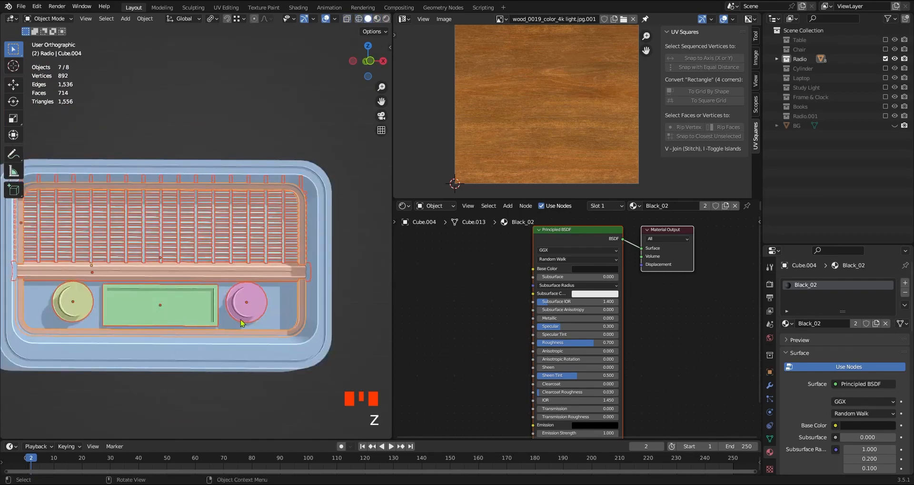
key("z")
key("z")
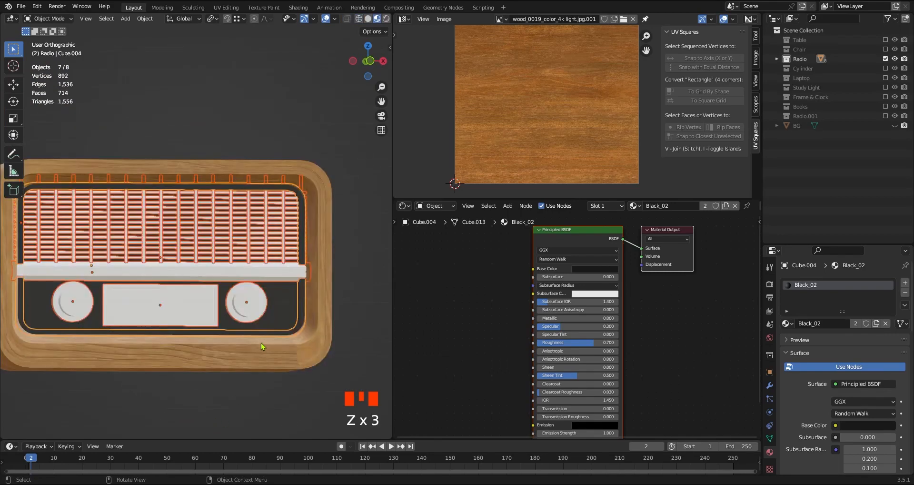
Step: Make the front frame the active object and link its Black_02 material to the grille, bar, knobs and display panel
middle_click_drag(263, 347, 276, 334, "ctrl")
middle_click_drag(281, 335, 238, 312, "shift")
middle_click_drag(254, 306, 258, 314)
left_click(273, 292, "shift")
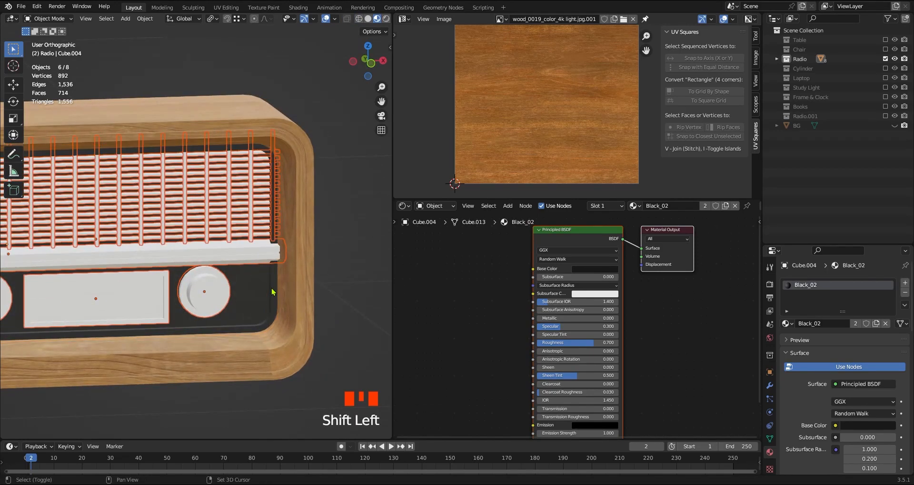
left_click(273, 292, "shift")
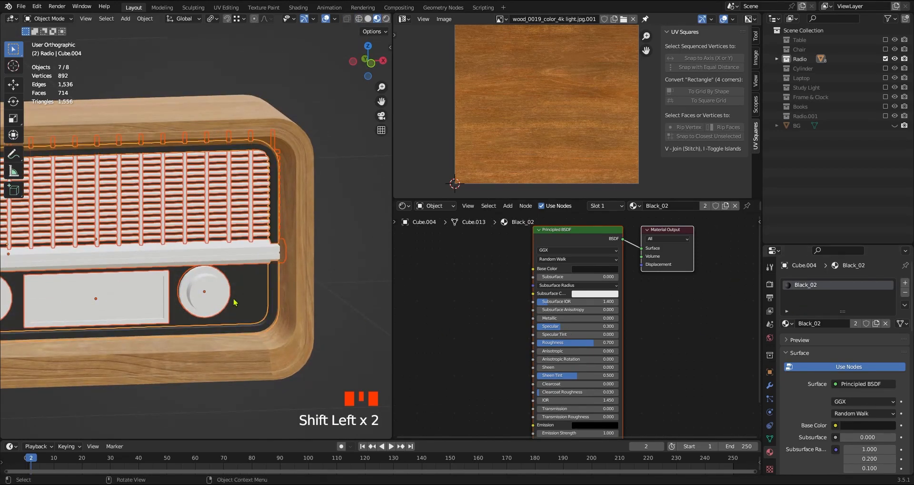
middle_click_drag(234, 302, 234, 270, "ctrl")
key("ctrl+l")
left_click(244, 263)
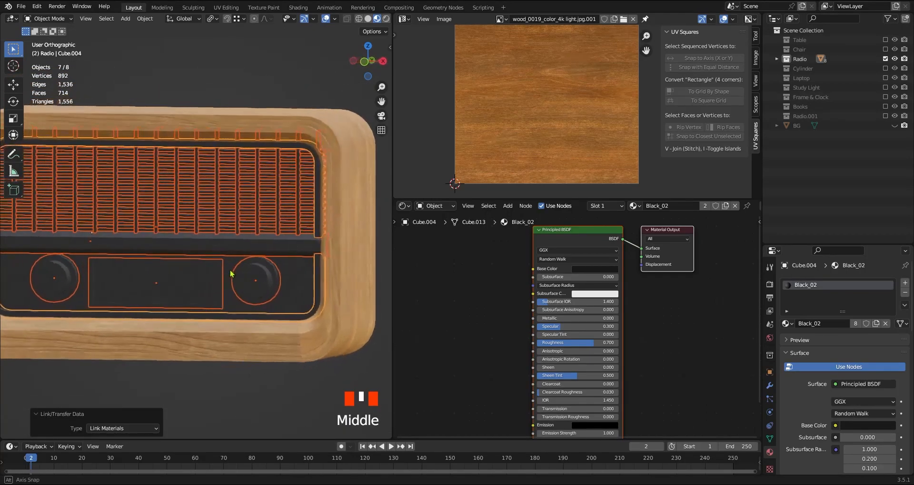
Step: Clear the selection, view the radio at an angle and save the file
left_click(265, 390)
middle_click_drag(265, 389, 255, 263)
key("ctrl+s")
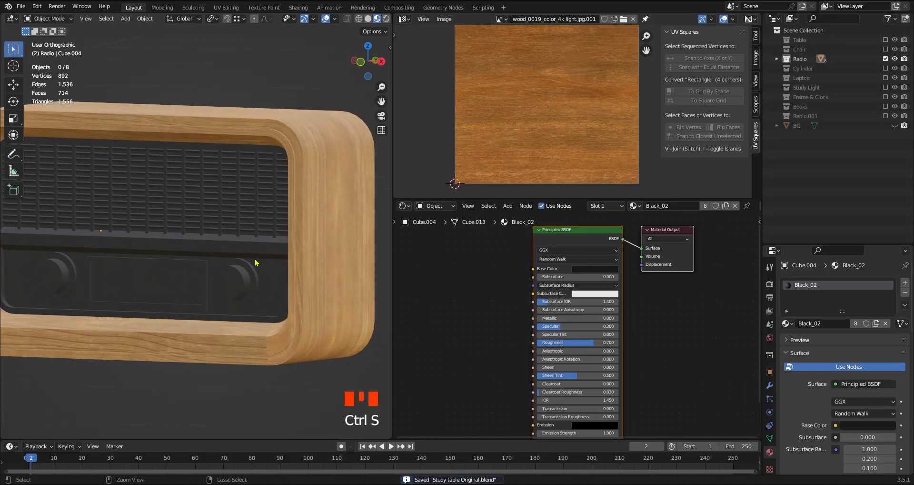
Step: Enable Ambient Occlusion in the Eevee render settings
left_click(771, 284)
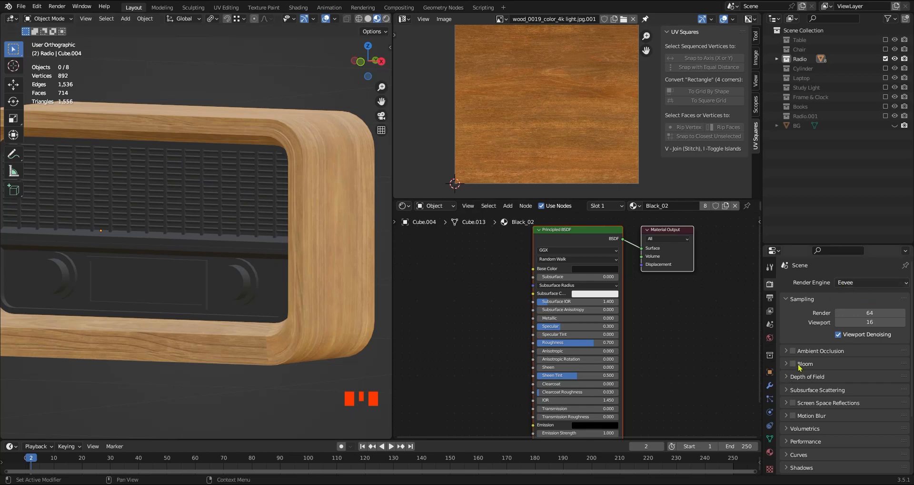
left_click(793, 351)
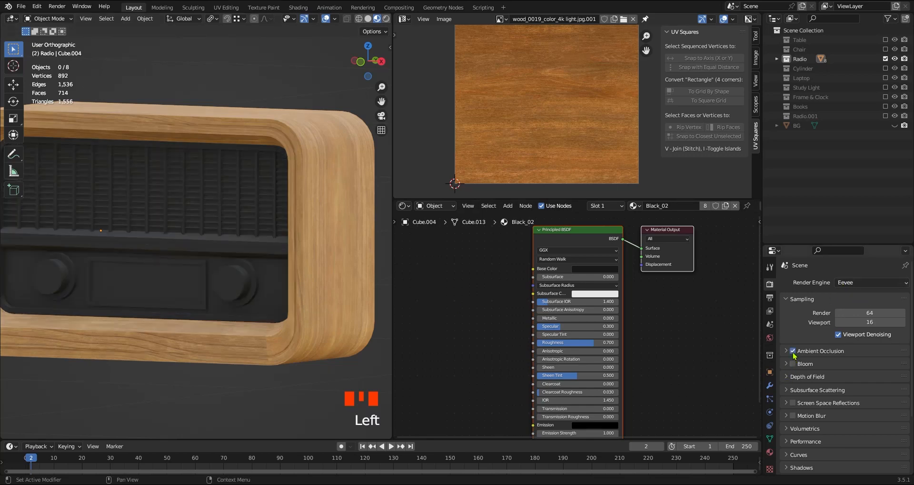
left_click(793, 351)
left_click(793, 351)
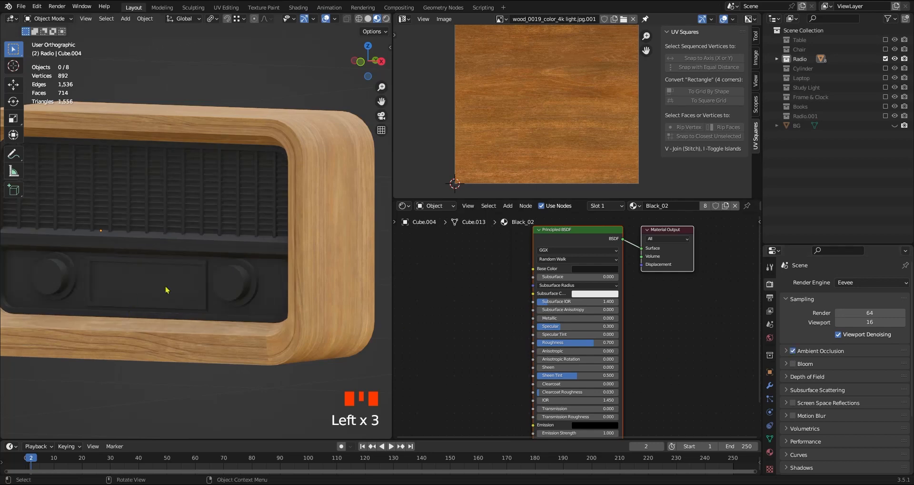
Step: Select the cabinet's linked faces up to the seams and move their UV islands slightly upward on the wood texture
middle_click_drag(234, 321, 267, 340)
left_click(279, 332)
key("Tab")
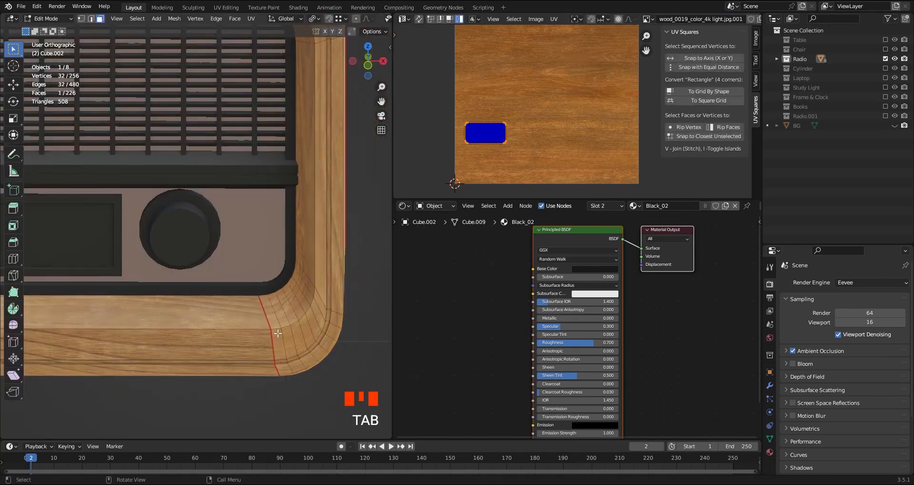
key("Tab")
key("Tab")
key("l")
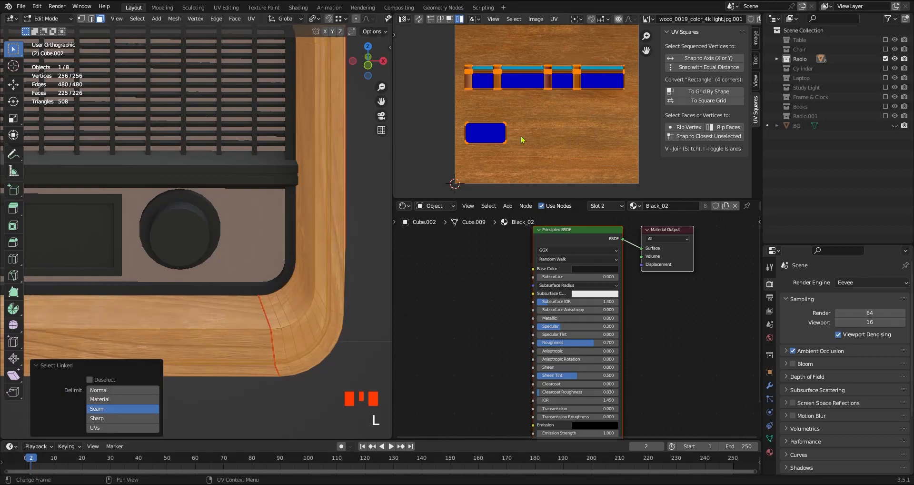
key("g")
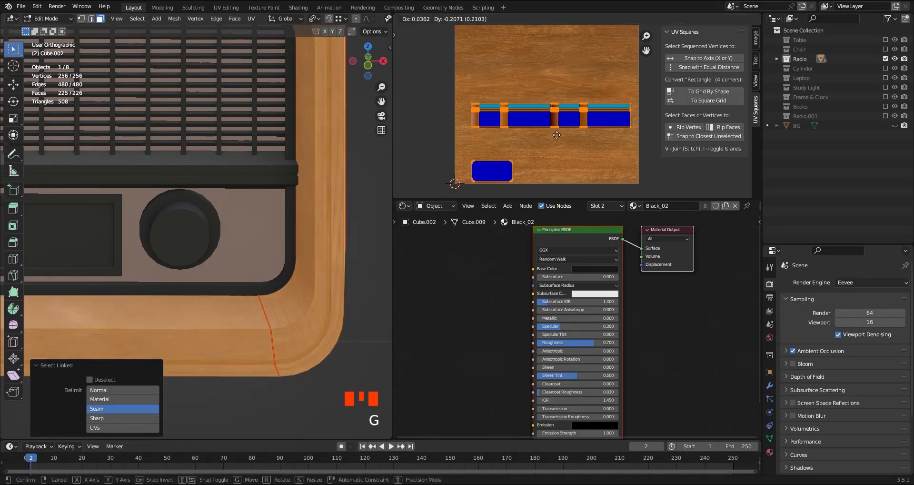
left_click(555, 89)
key("Tab")
middle_click_drag(275, 248, 303, 277, "ctrl")
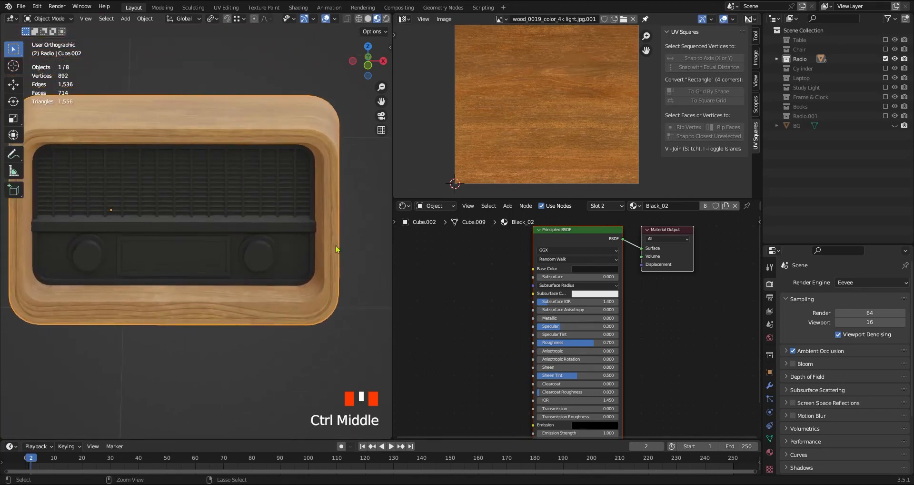
Step: Scale the cabinet's UV islands up by about 1.14 and shift them slightly along the X axis
key("Tab")
key("s")
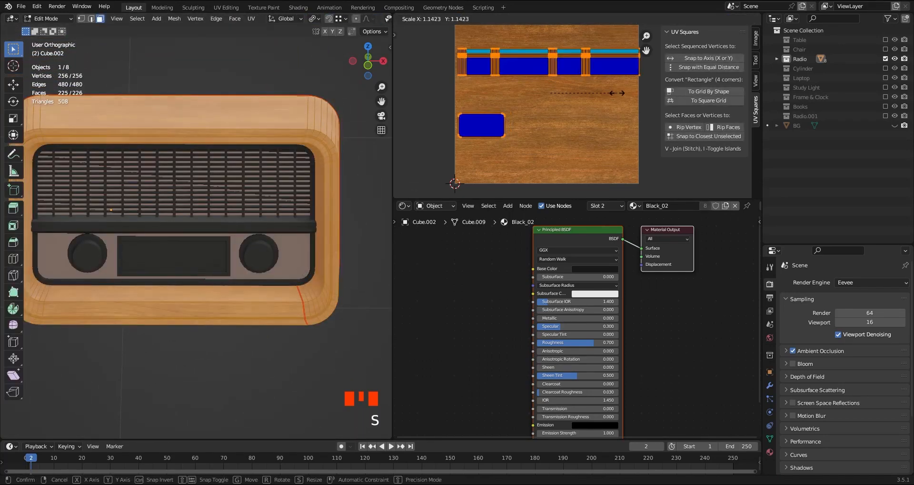
left_click(619, 94)
key("g")
key("x")
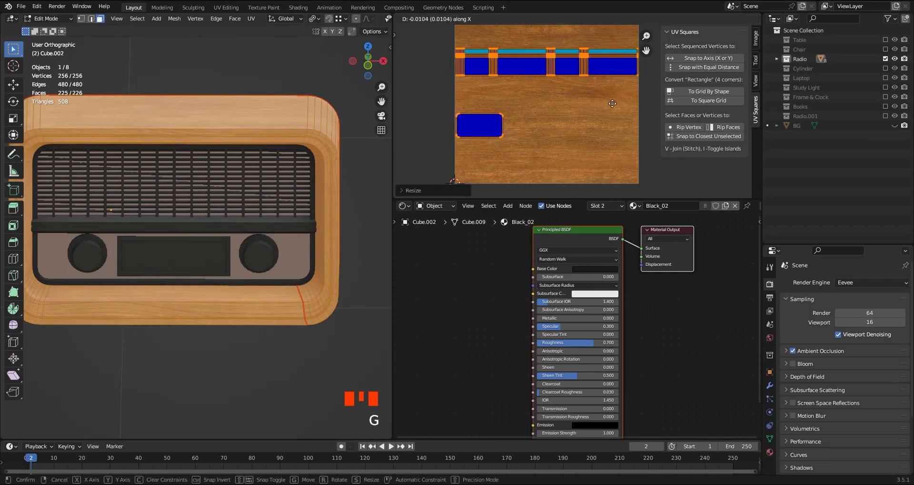
left_click(598, 120)
key("Tab")
Step: Check the wood grain around the cabinet's lower corner and save the file
middle_click_drag(317, 335, 333, 274)
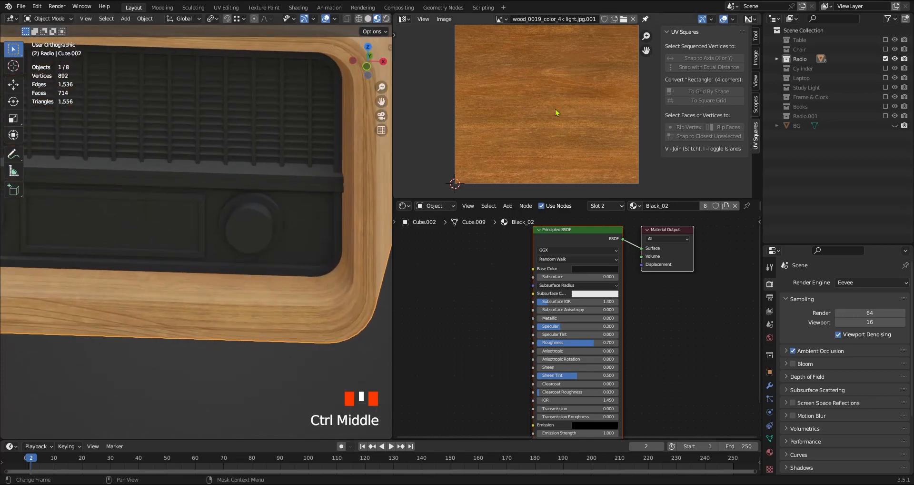
middle_click_drag(284, 288, 285, 288, "ctrl")
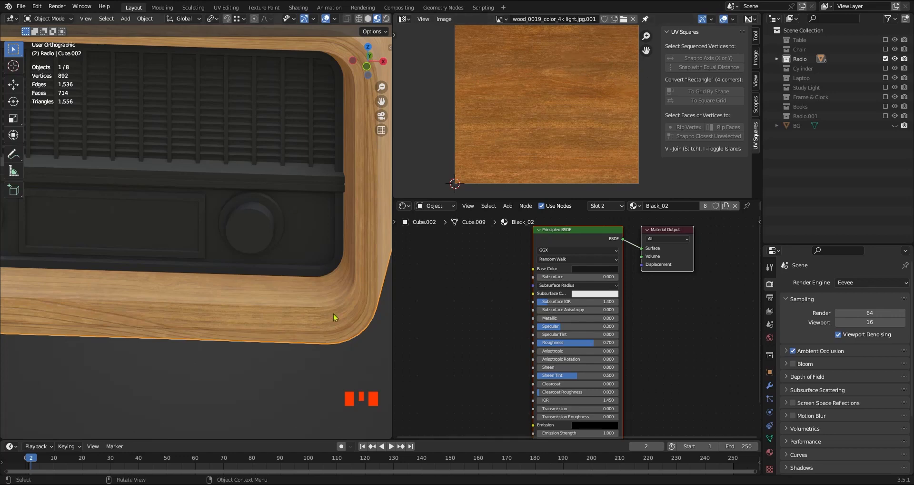
middle_click_drag(333, 315, 262, 230, "ctrl")
key("ctrl+s")
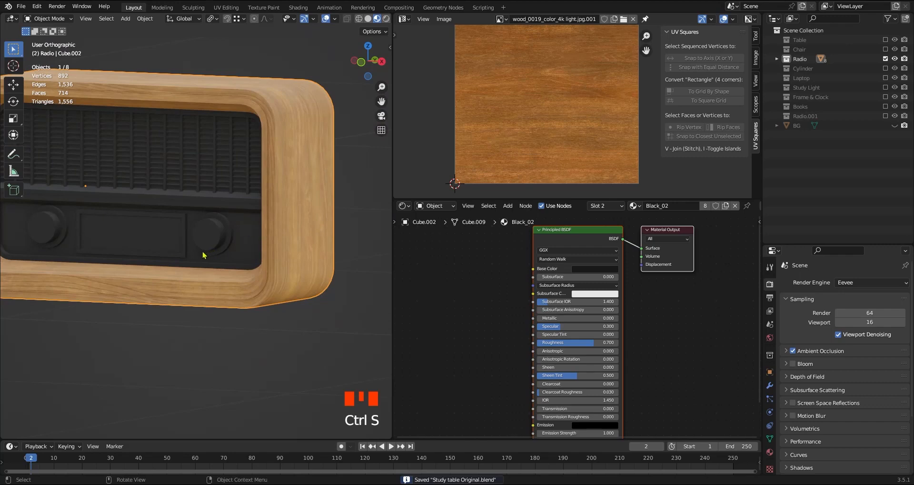
Step: Select both knobs and the display panel, and turn on the viewport display of their Bevel modifiers
middle_click_drag(206, 259, 235, 251, "ctrl")
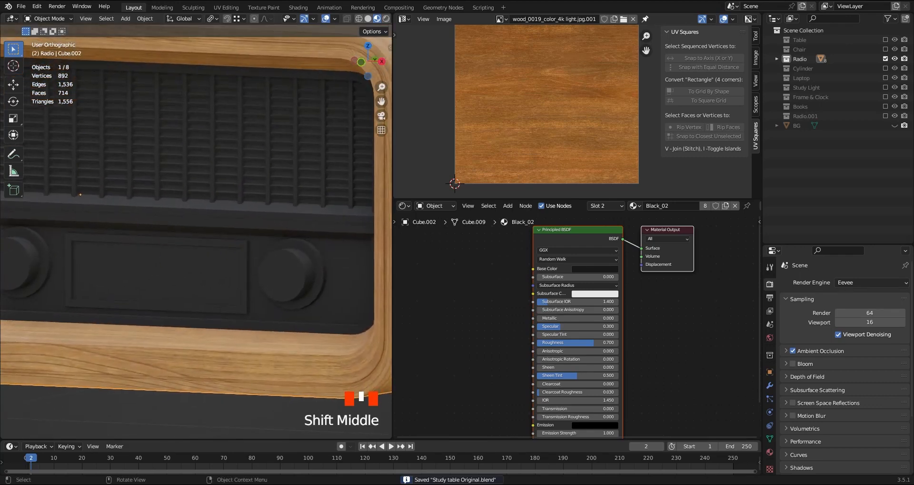
left_click(292, 277)
left_click(13, 294)
left_click(325, 298)
left_click(245, 270)
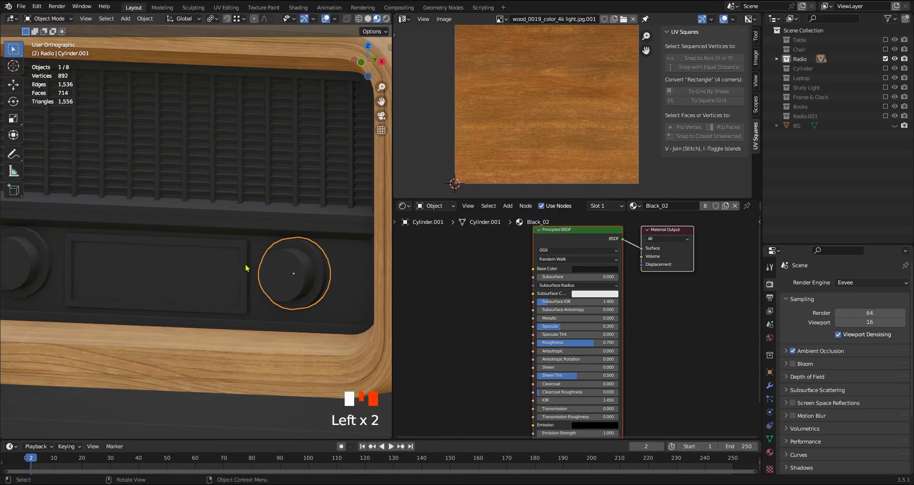
left_click(328, 273)
left_click(770, 385)
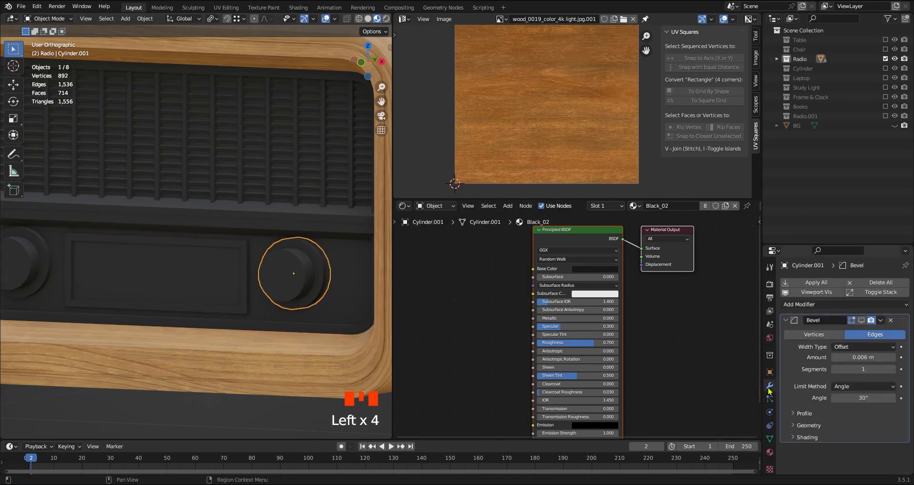
left_click(245, 285, "shift")
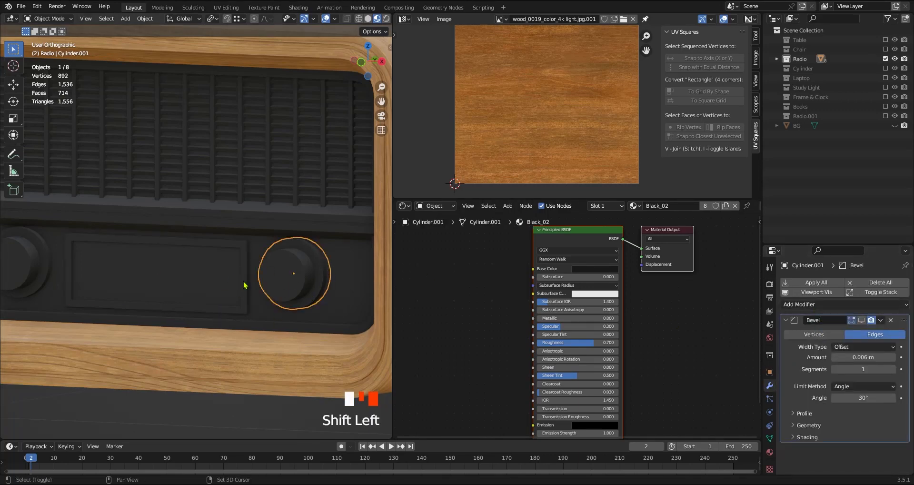
left_click(47, 264, "shift")
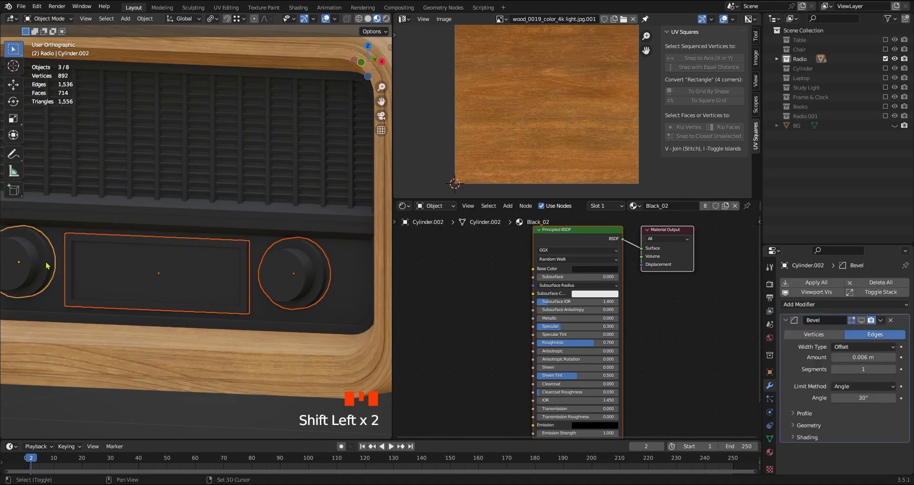
left_click(863, 323, "alt")
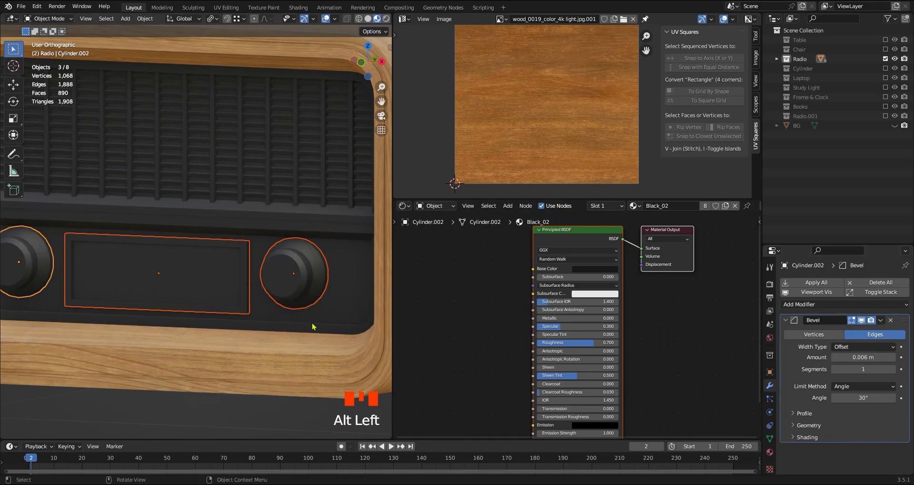
Step: Set the Bevel modifier segments of both knobs to 3
middle_click_drag(312, 327, 310, 291, "ctrl")
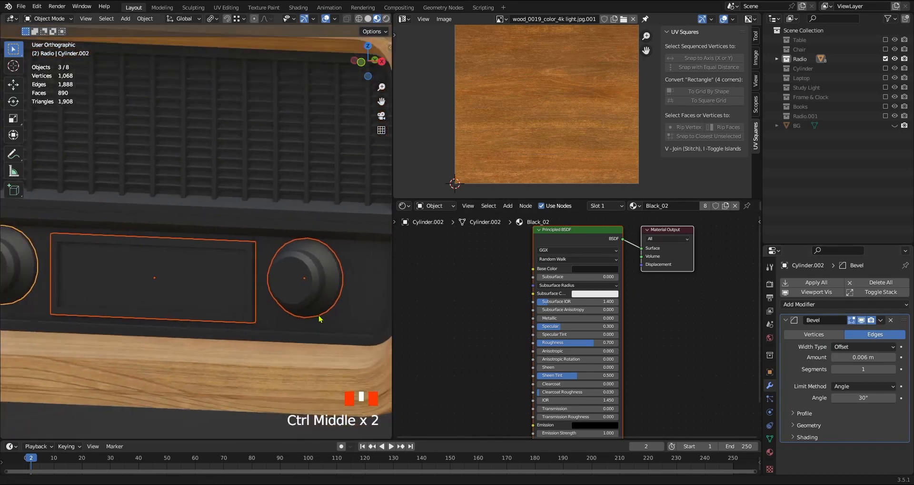
left_click(313, 287)
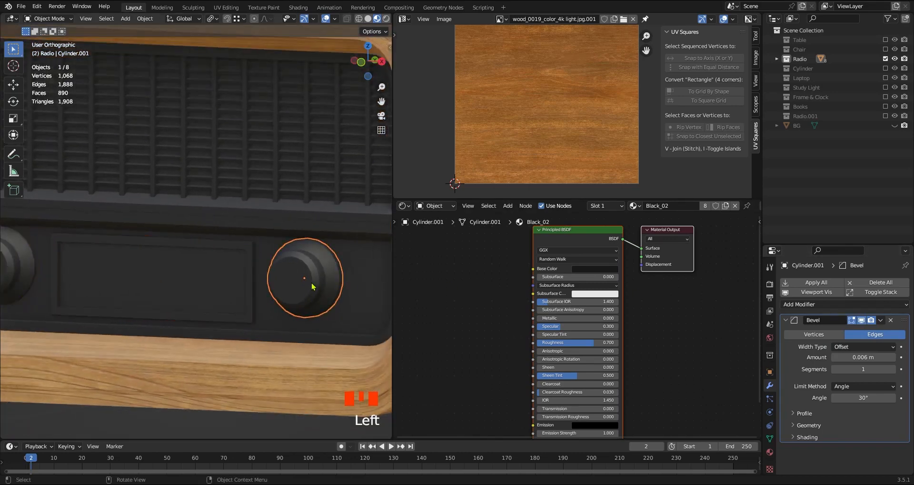
left_click(893, 370)
left_click(893, 369)
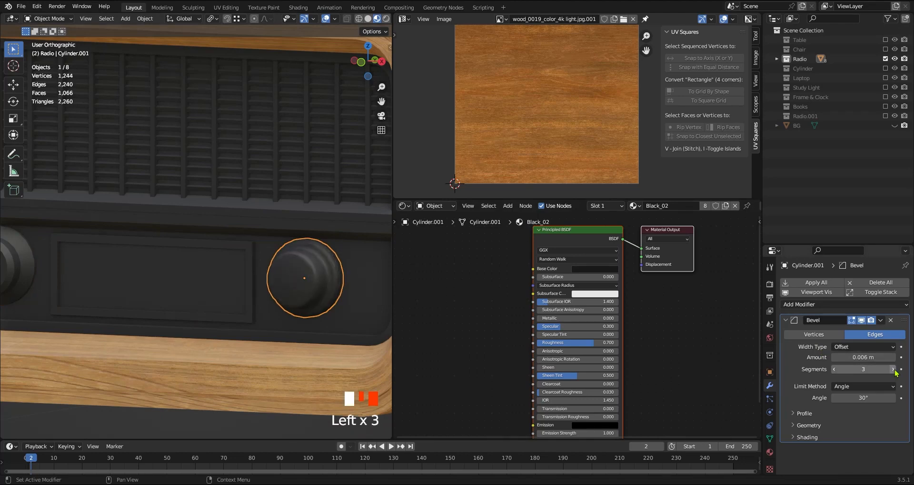
middle_click_drag(79, 288, 153, 290, "shift")
left_click(97, 270)
left_click(893, 370)
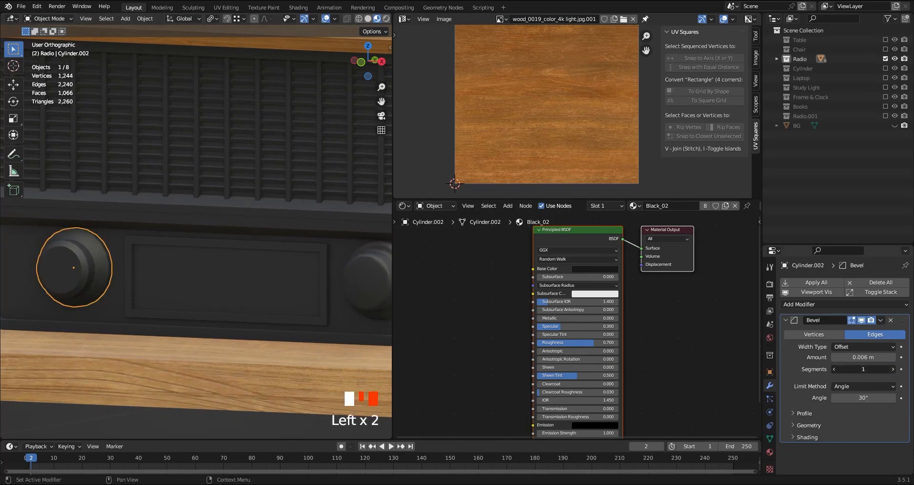
left_click(893, 370)
Step: Select the horizontal trim bar below the speaker grille and save the file
left_click(326, 253)
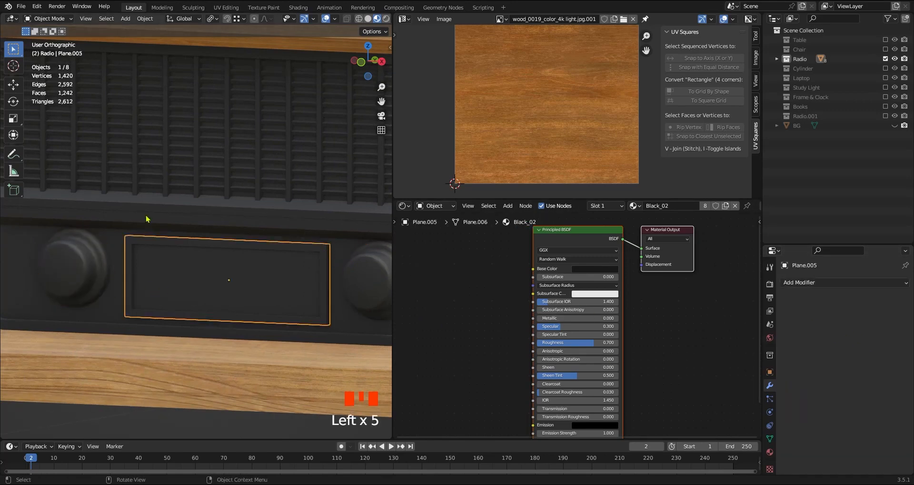
middle_click_drag(324, 325, 282, 318, "ctrl")
left_click(310, 224)
mouse_move(310, 225)
middle_mouse_down()
mouse_move(295, 239)
mouse_move(217, 233)
middle_mouse_up()
key("z")
middle_click_drag(115, 234, 234, 242)
key("z")
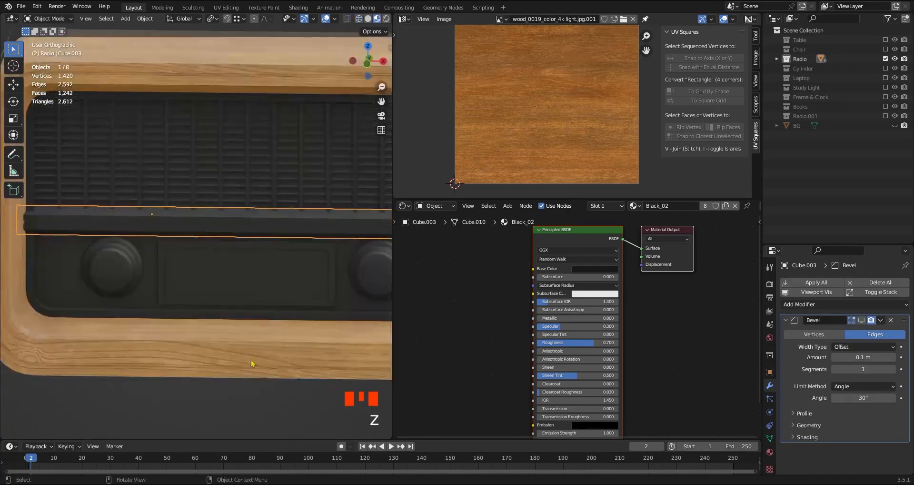
middle_click_drag(253, 275, 304, 238, "shift")
key("ctrl+s")
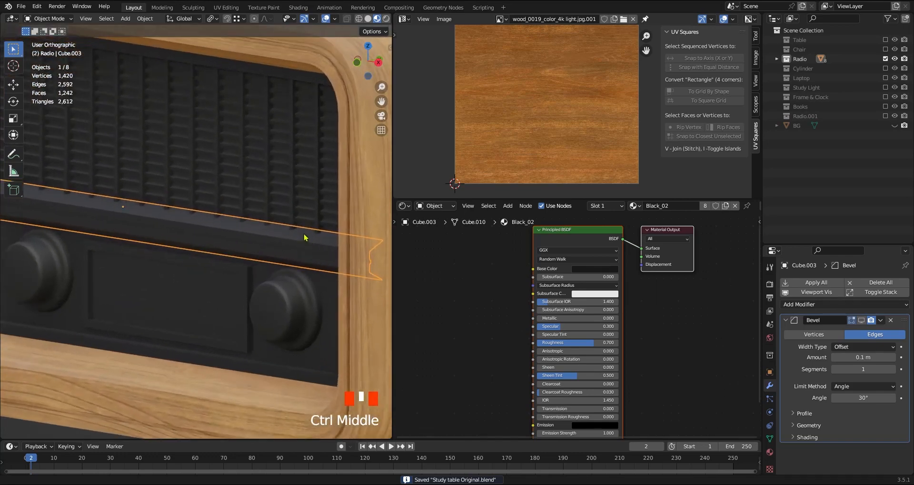
Step: Turn on the viewport display of the trim bar's Bevel modifier
left_click(862, 321)
left_click(862, 321)
left_click(862, 321)
middle_click_drag(358, 314, 405, 322)
middle_click_drag(215, 283, 226, 300)
middle_click_drag(226, 300, 270, 289, "shift")
Step: Open the display panel between the knobs for mesh editing and select its large inner face
left_click(278, 255)
middle_click_drag(277, 255, 242, 285)
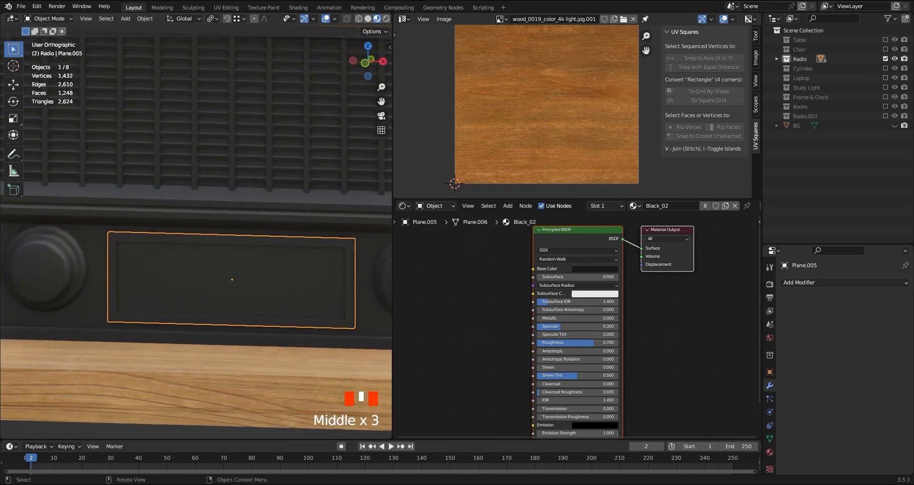
middle_click_drag(303, 282, 293, 281)
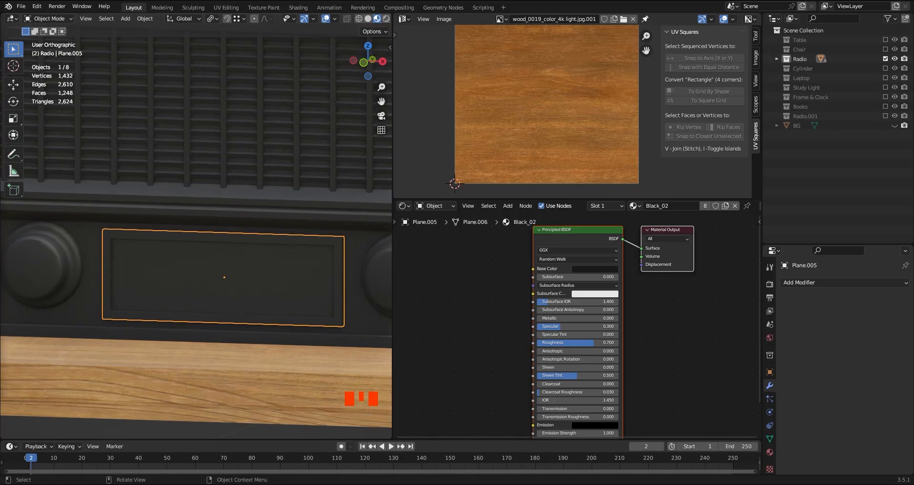
key("Tab")
left_click(228, 274)
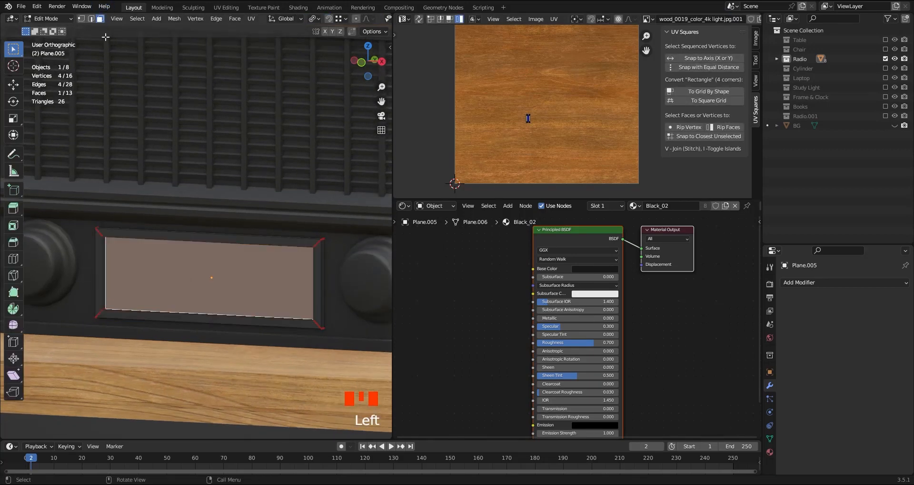
middle_click_drag(237, 283, 253, 281)
Step: Add a second material slot to the display panel and assign a new material named Radiowave to the selected inner face
left_click(770, 452)
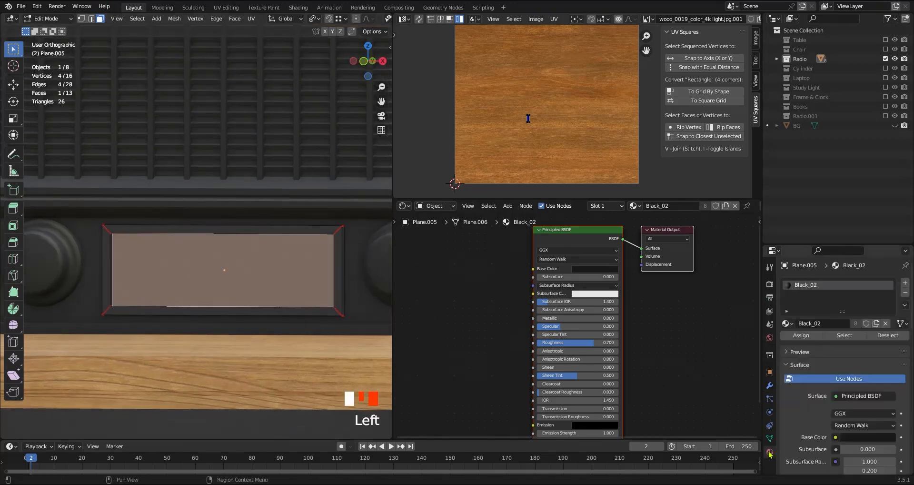
left_click(905, 283)
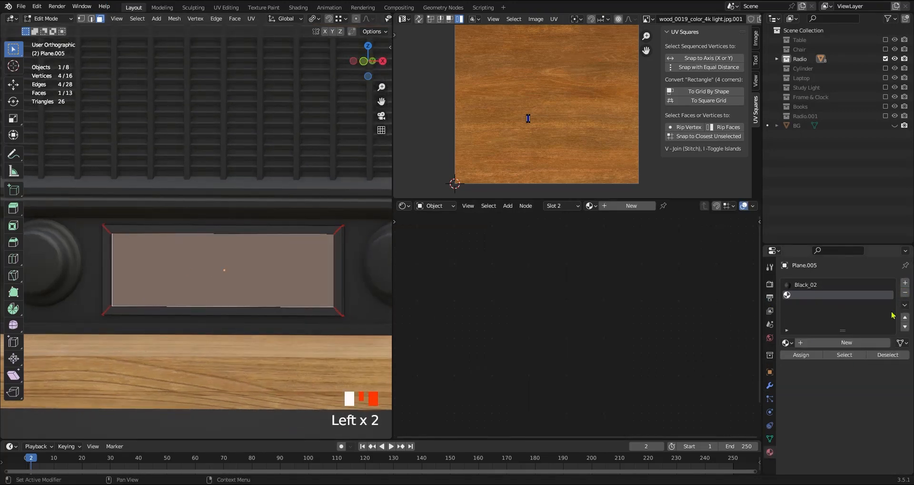
left_click(831, 343)
double_click(827, 342)
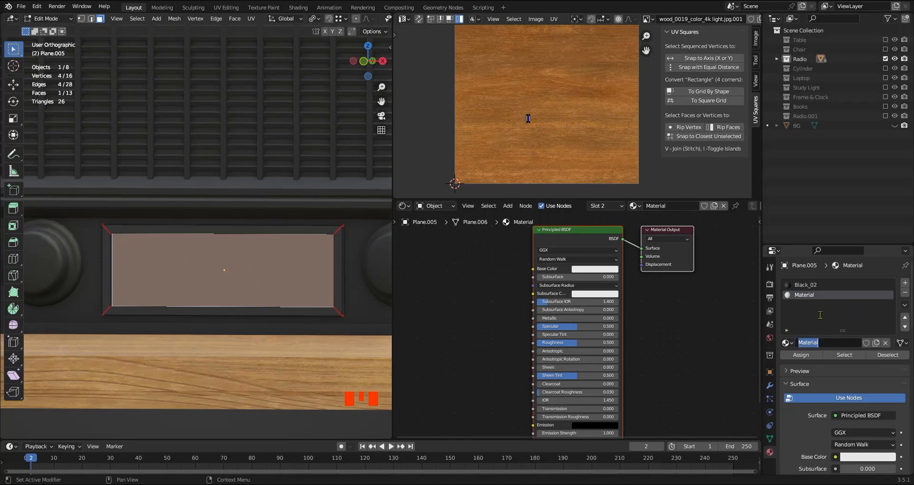
left_click(829, 342)
double_click(818, 340)
key("Return")
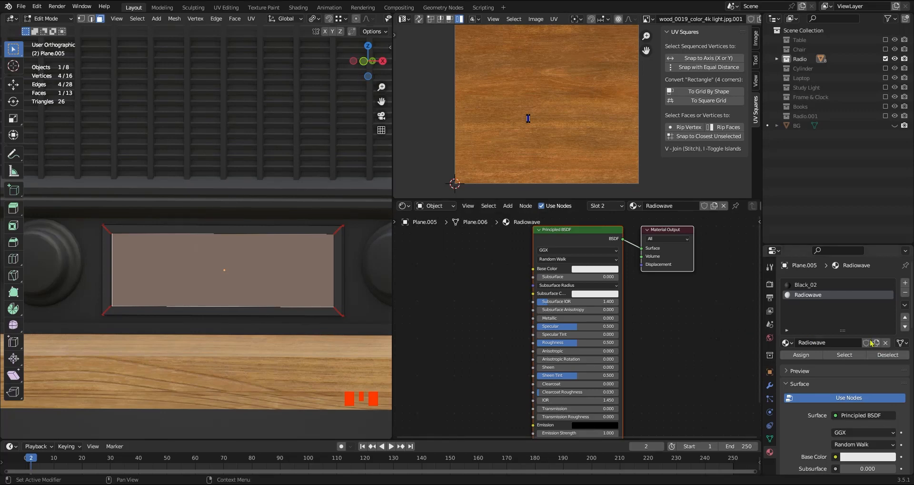
left_click(801, 358)
Step: Add the image texture rado-1.jpg to the Radiowave material and connect its Color to the Principled BSDF's Base Color
middle_click_drag(483, 326, 480, 309, "ctrl")
middle_click_drag(480, 309, 572, 353, "shift")
middle_click_drag(572, 352, 562, 323, "ctrl")
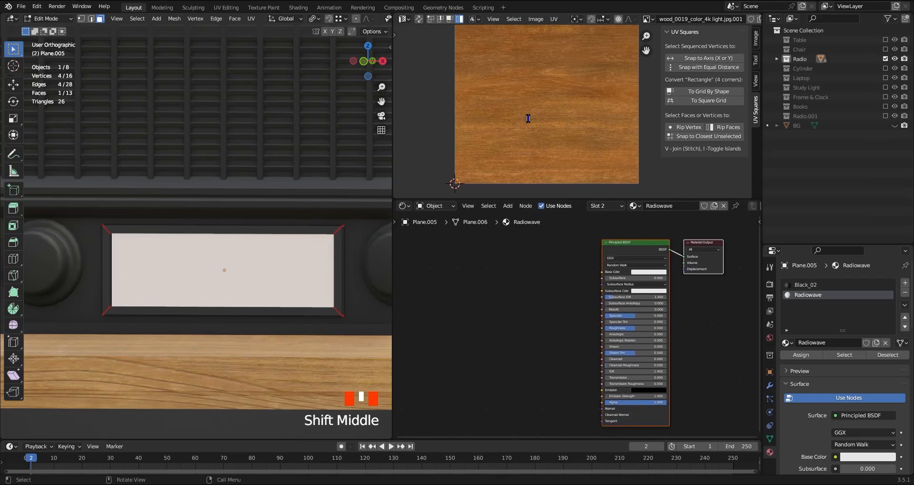
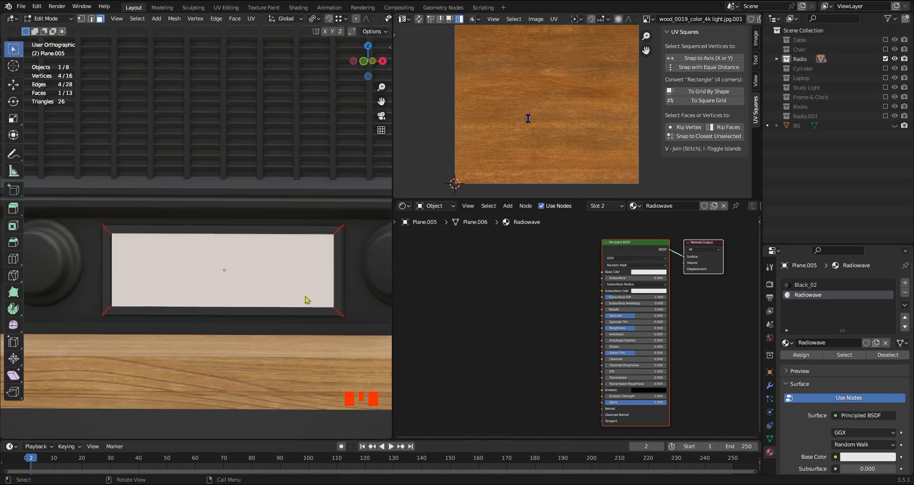
left_click_drag(476, 264, 477, 266)
middle_click_drag(505, 297, 465, 309)
left_click(483, 310)
left_click_drag(506, 305, 502, 349)
middle_click_drag(502, 349, 495, 336, "ctrl")
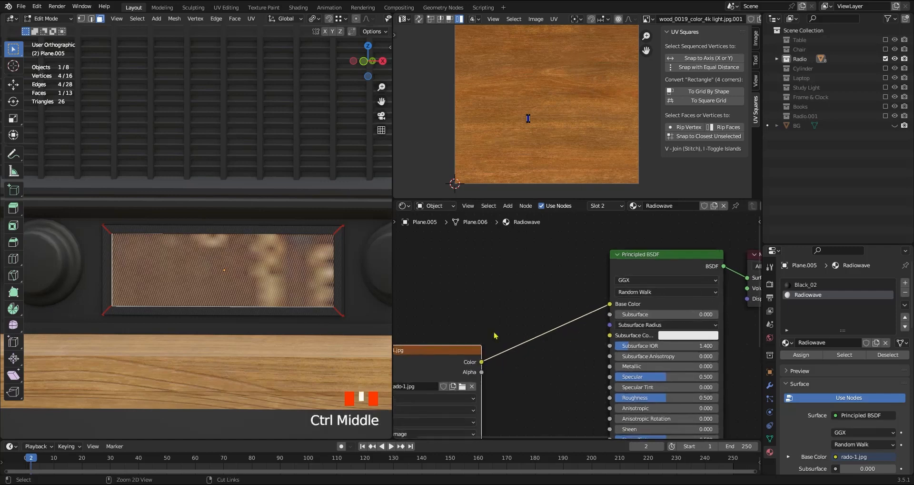
Step: Project the UVs of the display's inner face from the front view
left_click(226, 272)
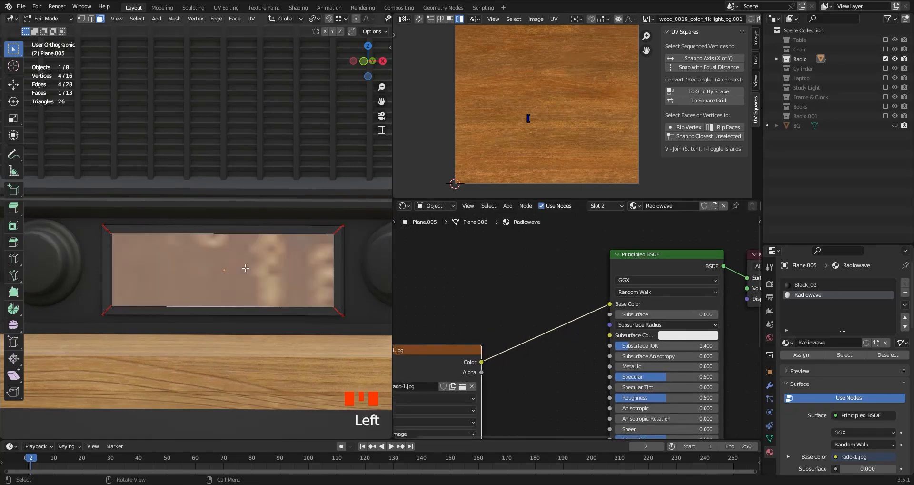
key("KP_1")
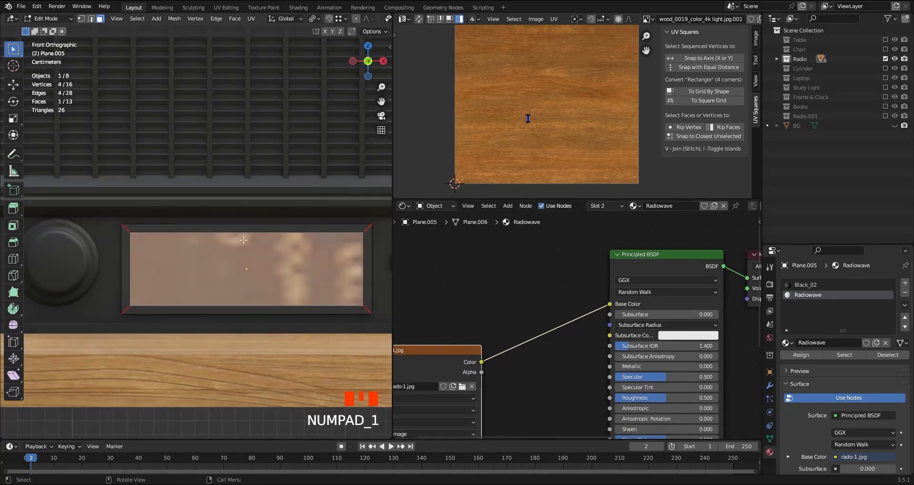
middle_click_drag(434, 355, 482, 326)
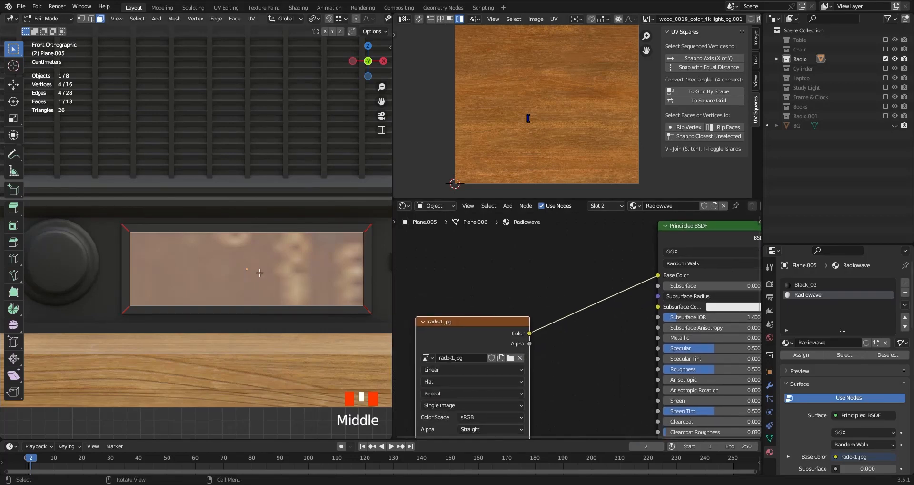
key("u")
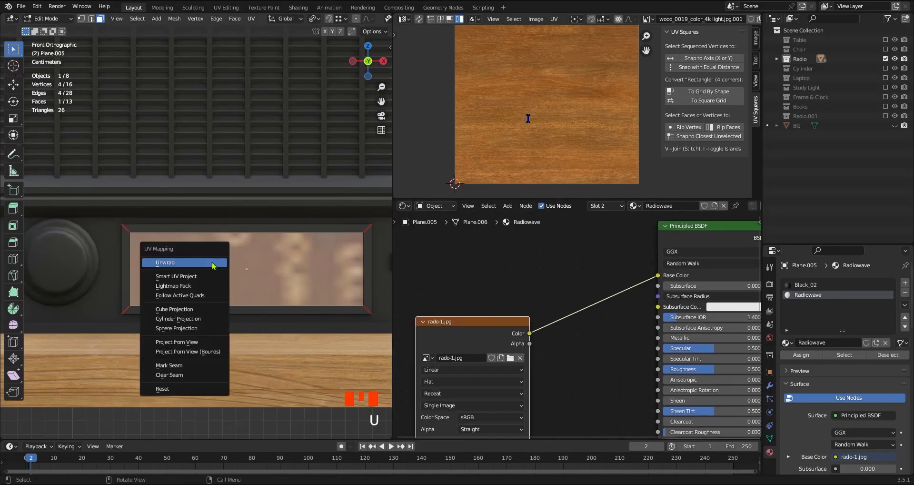
left_click(174, 344)
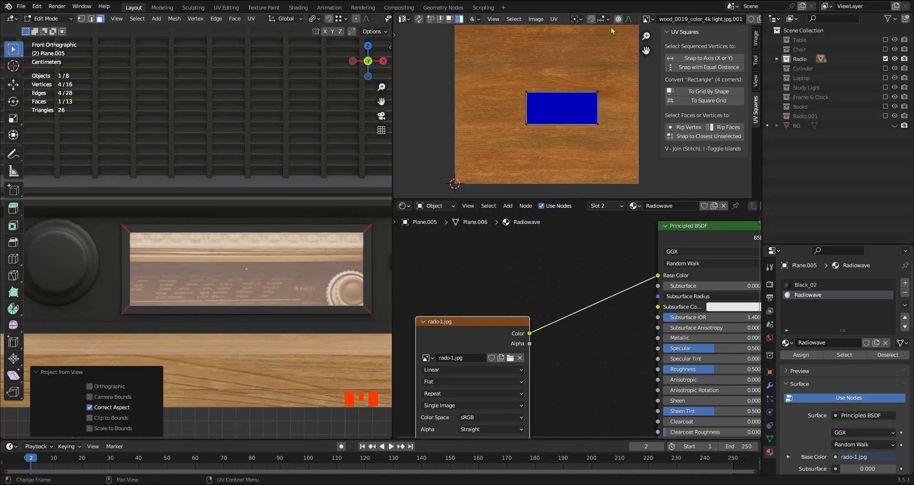
Step: Show the image rado-1.jpg behind the UVs in the UV editor instead of the wood texture
middle_click_drag(601, 25, 556, 33)
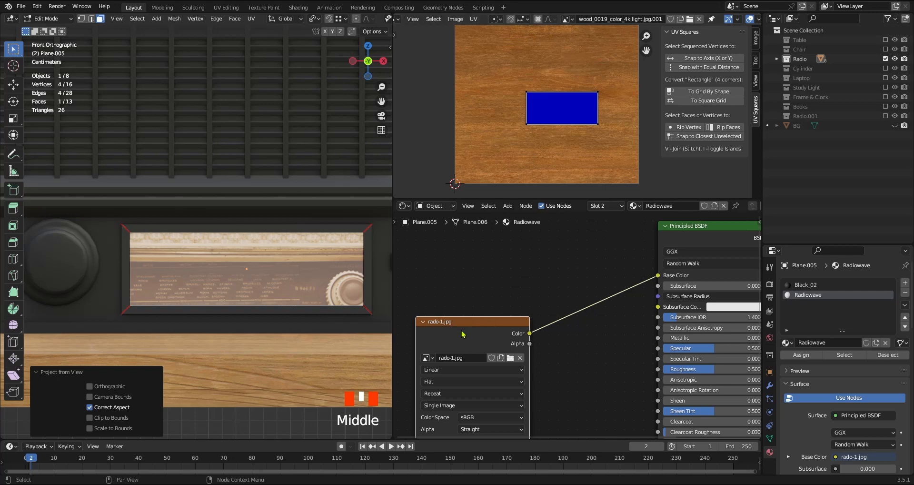
left_click(567, 19)
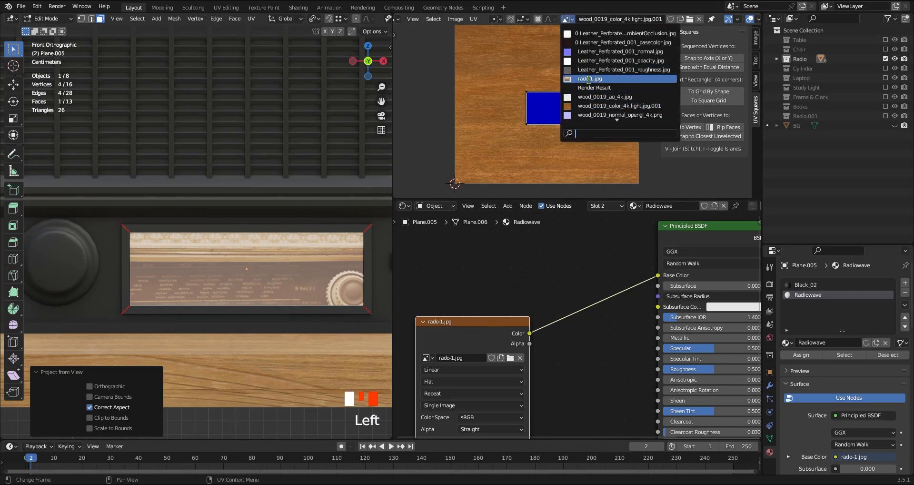
double_click(470, 360)
key("ctrl+c")
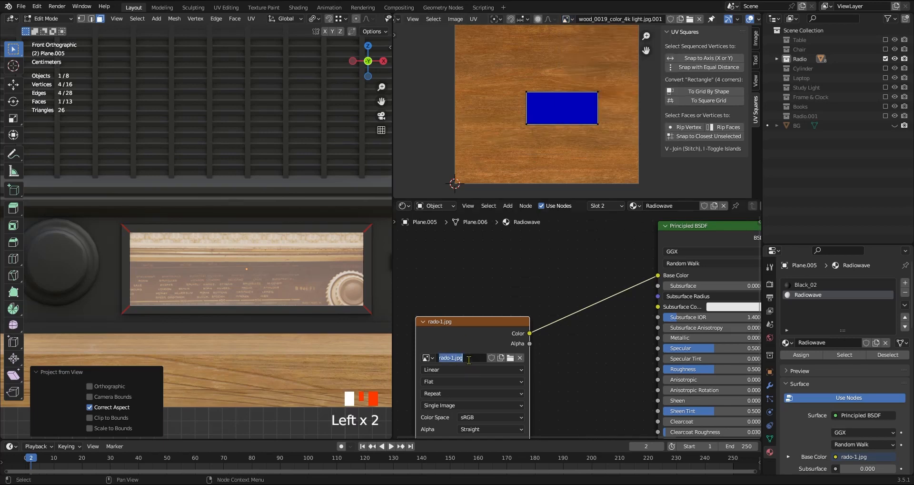
left_click(571, 20)
key("ctrl+v")
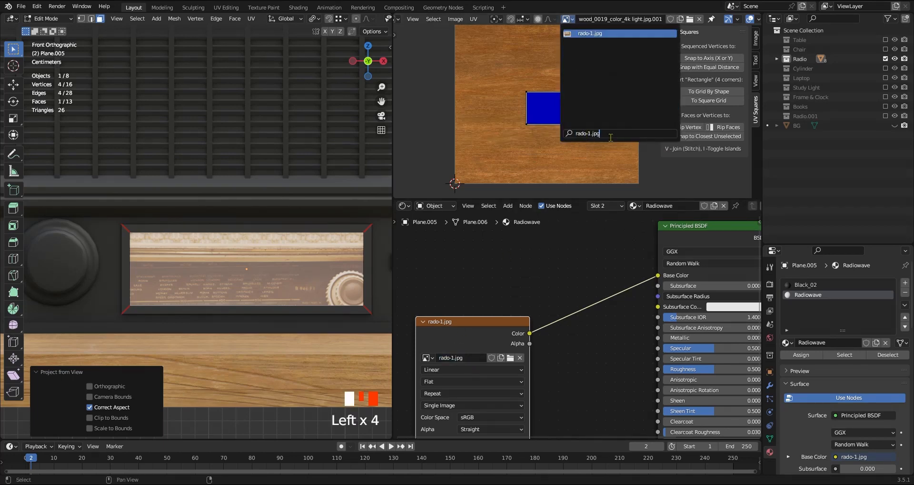
left_click(583, 35)
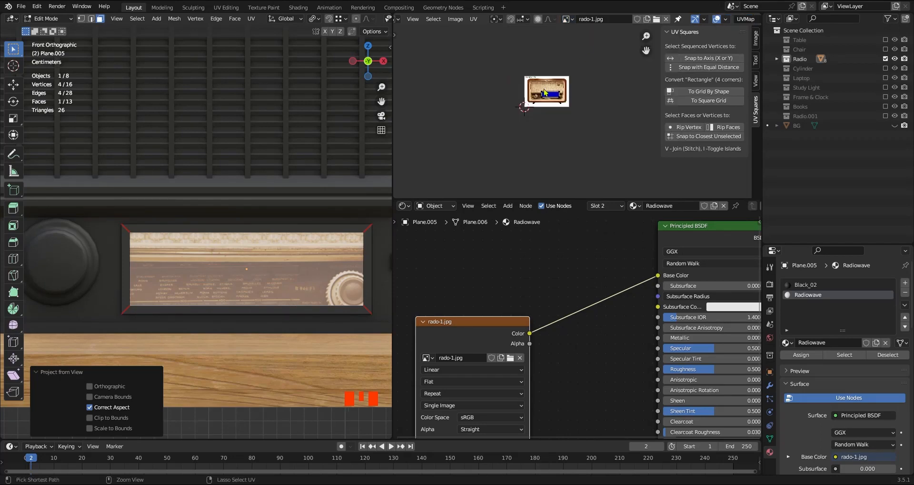
Step: Frame the display face's UVs on the radio image and turn off the Display Stretch overlay
middle_click_drag(546, 101, 545, 163, "ctrl")
key("a")
key("KP_Decimal")
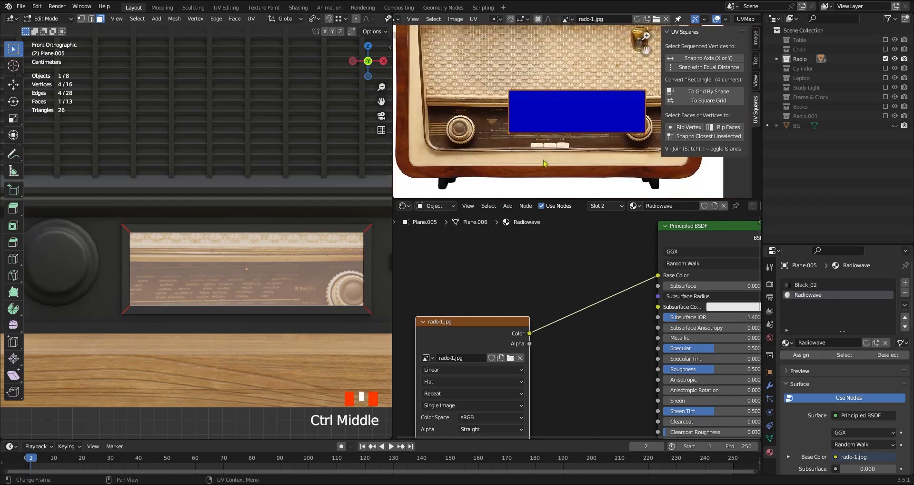
middle_click_drag(592, 138, 571, 139, "shift")
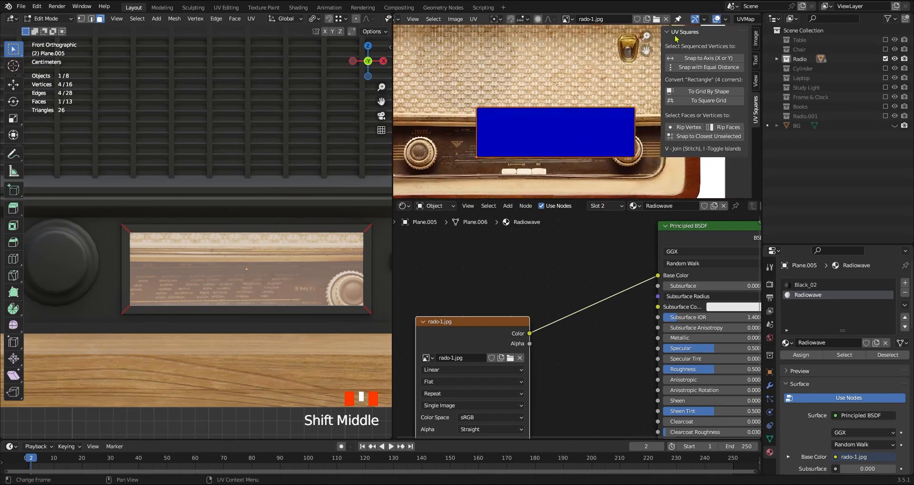
left_click(726, 19)
left_click(669, 126)
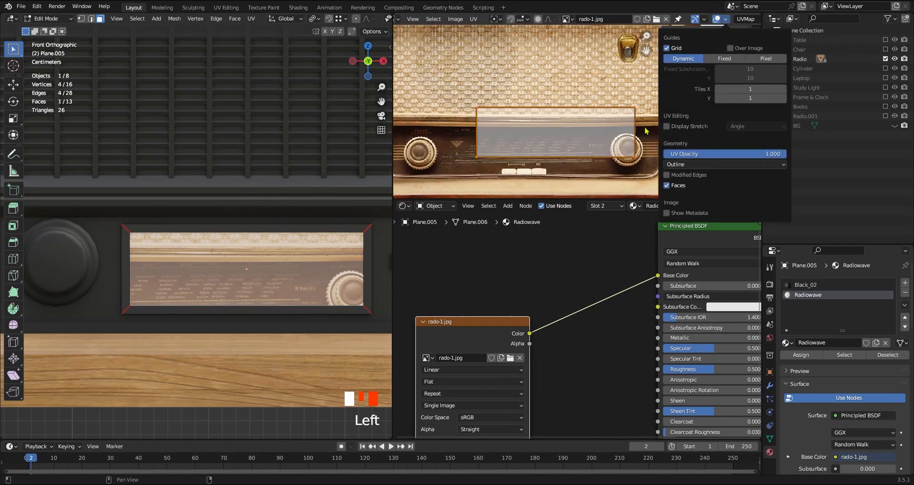
key("n")
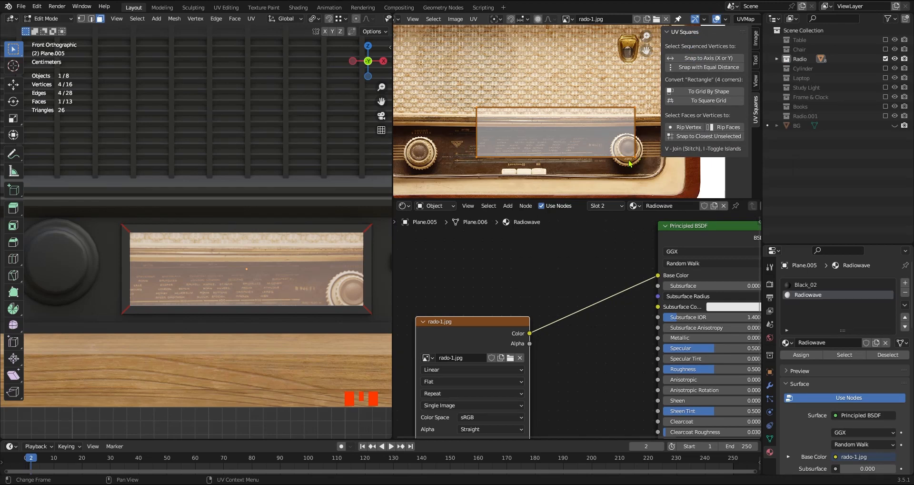
Step: Scale down the display face's UVs and move them onto the dial text between the knobs in the radio image
key("s")
left_click(614, 160)
key("g")
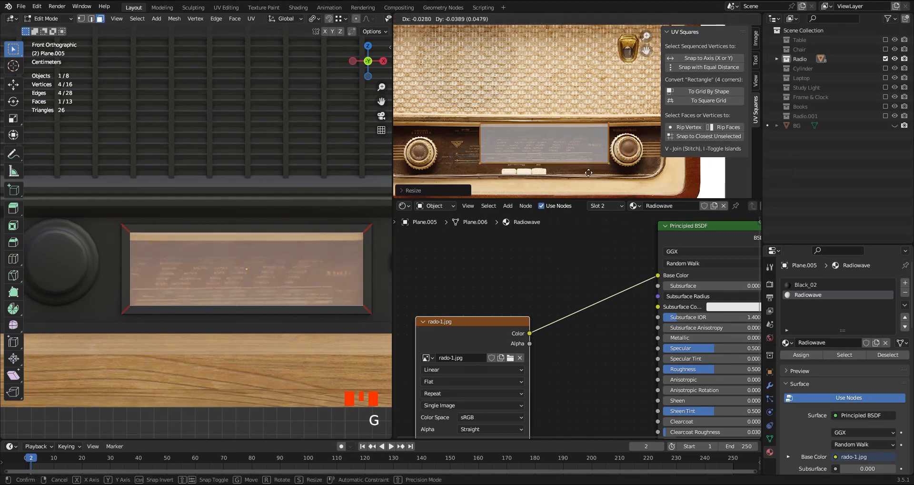
left_click(594, 172)
middle_click_drag(591, 164, 591, 96, "ctrl")
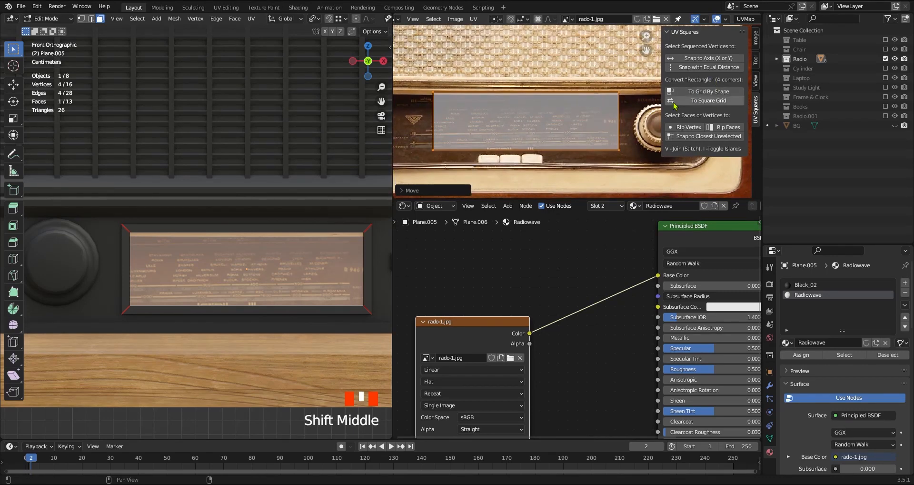
key("n")
middle_click_drag(591, 150, 615, 137, "ctrl")
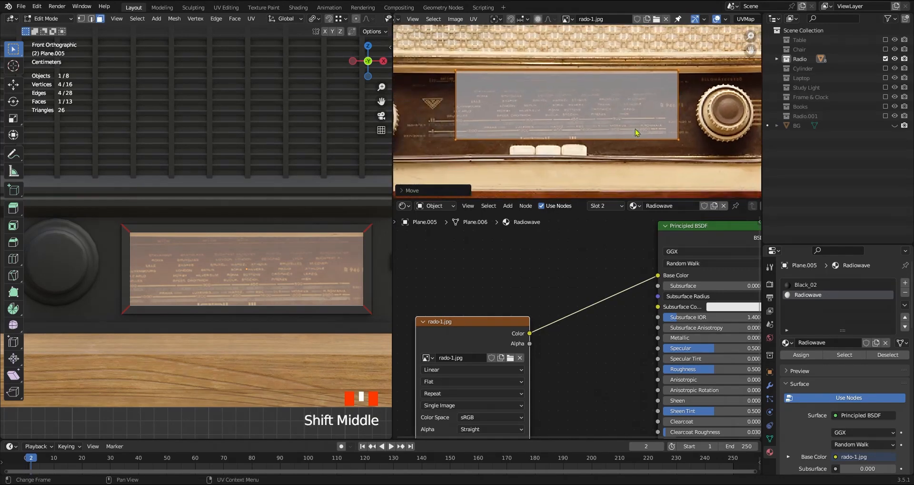
middle_click_drag(270, 276, 248, 248, "ctrl")
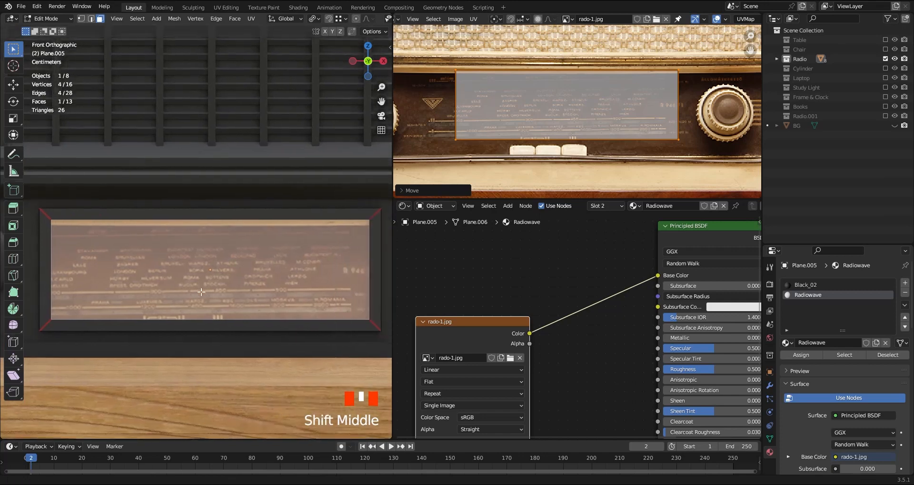
Step: Scale down the display face's UVs slightly and move them over the triangle logo and dial text in the radio image
middle_click_drag(242, 298, 241, 291, "ctrl")
key("s")
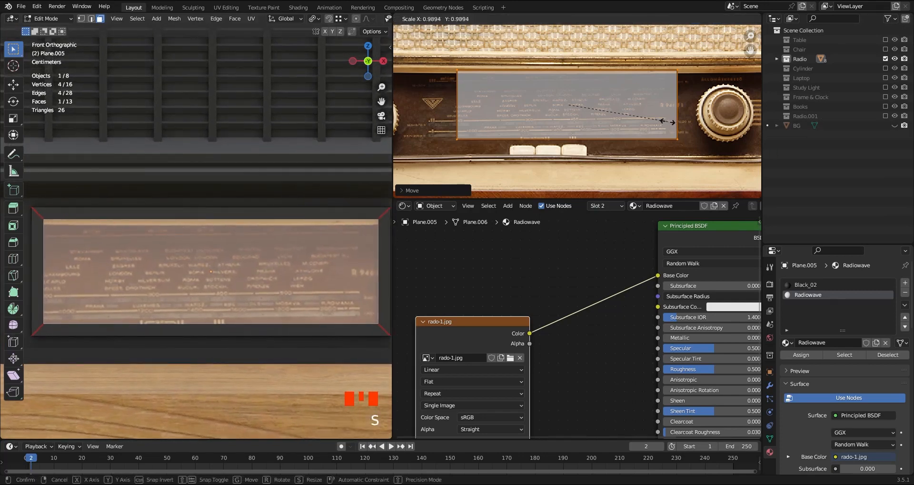
left_click(663, 125)
key("s")
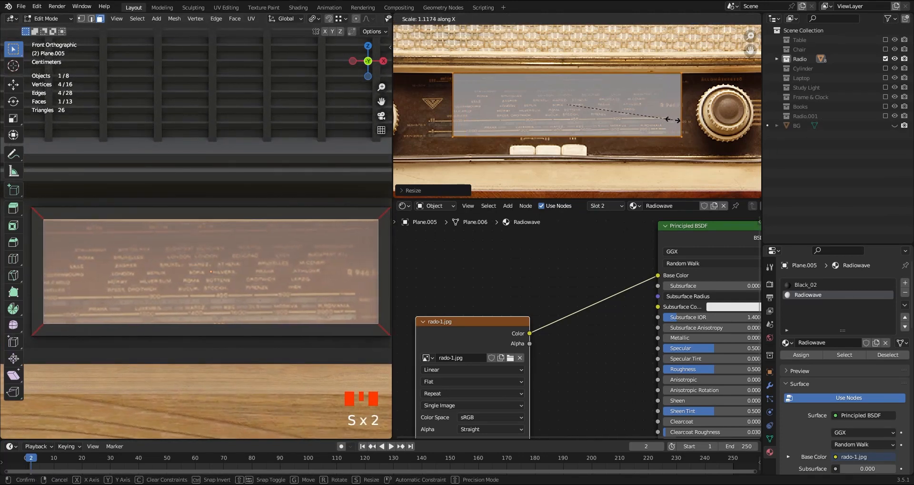
right_click(679, 125)
key("g")
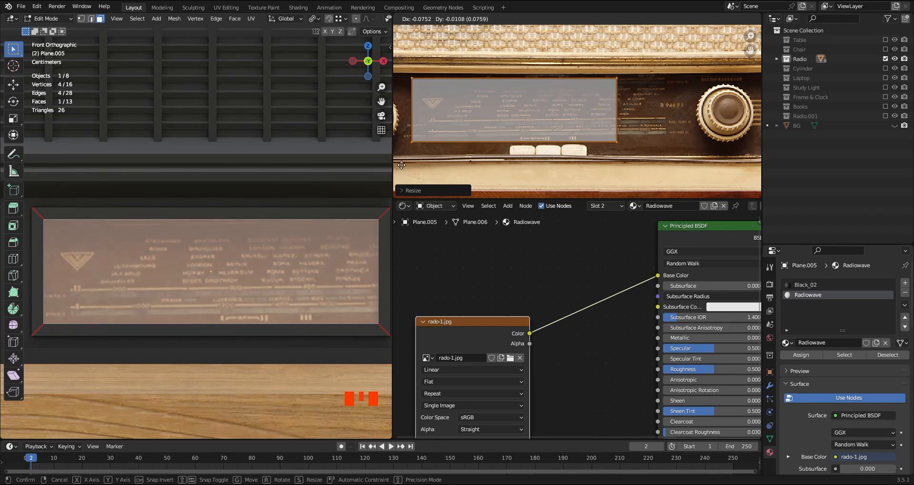
left_click(401, 168)
left_click_drag(645, 67, 590, 175)
key("s")
right_click(681, 152)
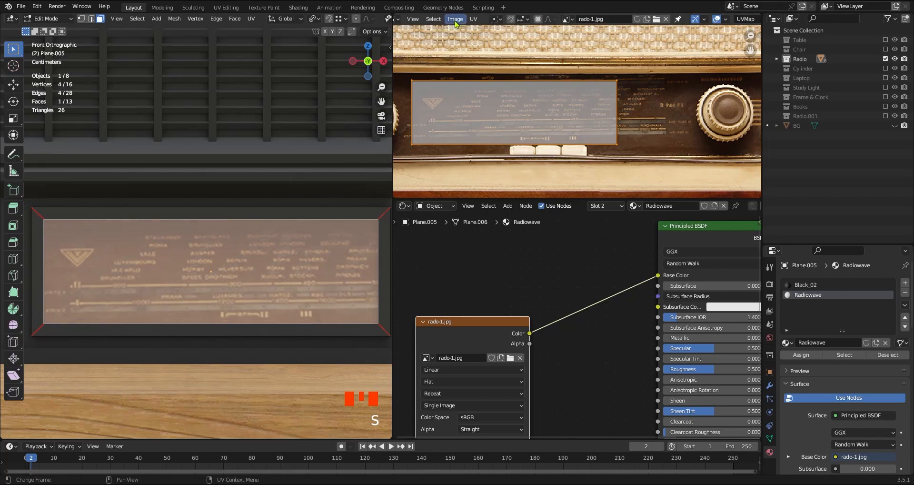
Step: Switch UV selection to vertex mode and slightly scale the right end of the display face's UVs
middle_click_drag(437, 21, 518, 22)
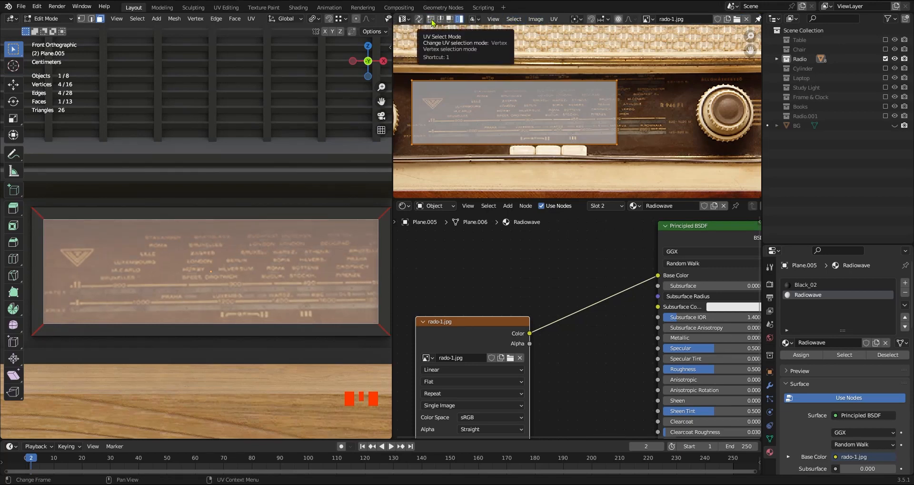
left_click(432, 21)
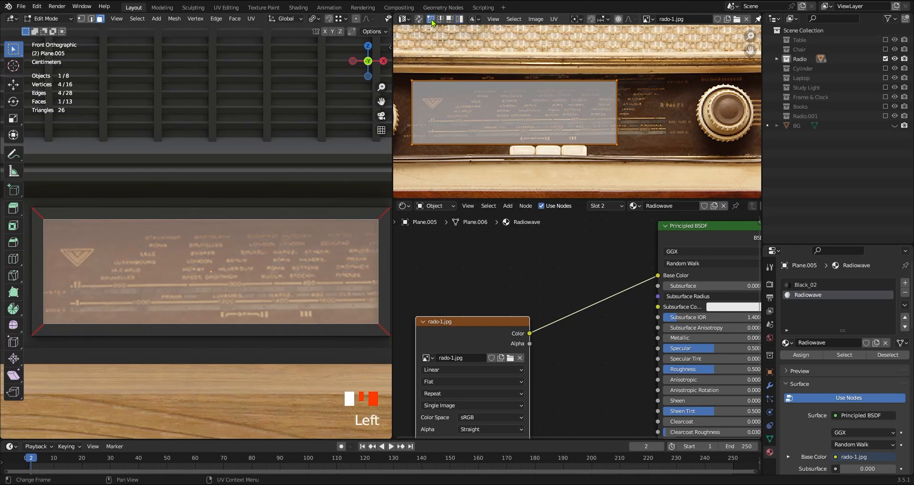
left_click(638, 162)
key("s")
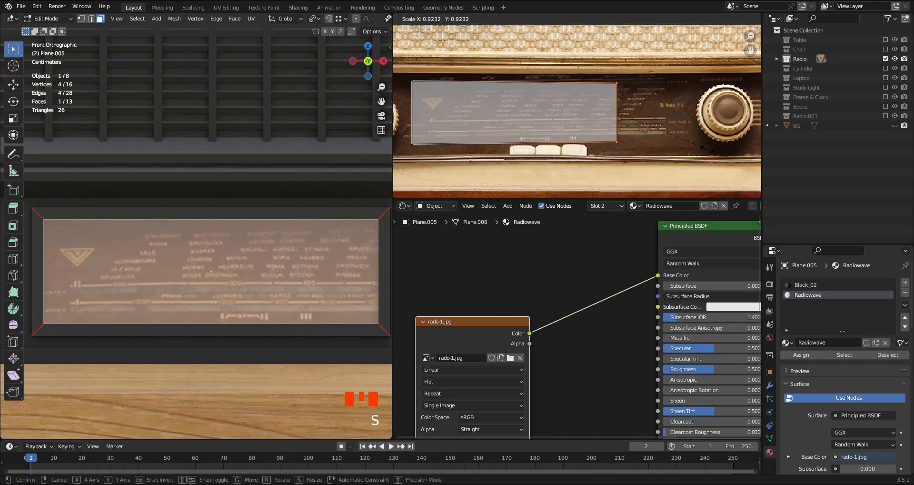
left_click(712, 151)
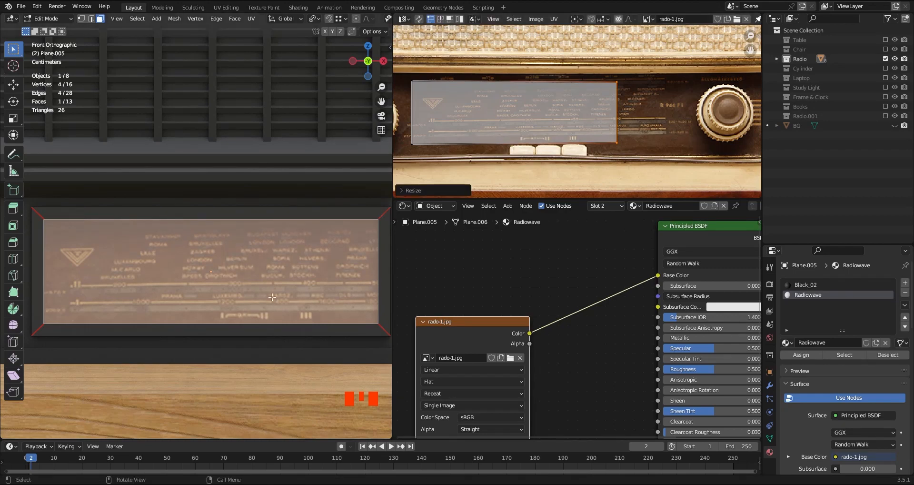
Step: Leave Edit Mode and move the rado-1.jpg texture node farther from the Principled BSDF
key("Tab")
middle_click_drag(354, 245, 477, 211, "ctrl")
mouse_move(549, 132)
middle_mouse_down()
mouse_move(576, 119)
mouse_move(559, 136)
mouse_move(617, 63)
mouse_move(558, 127)
middle_mouse_up()
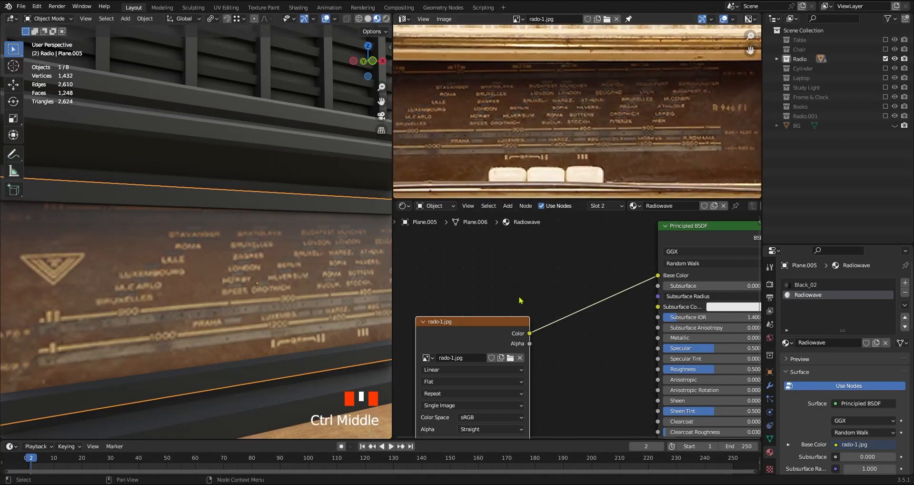
middle_click_drag(520, 300, 301, 342, "ctrl")
middle_click_drag(591, 377, 504, 308, "ctrl")
left_click_drag(504, 284, 486, 314)
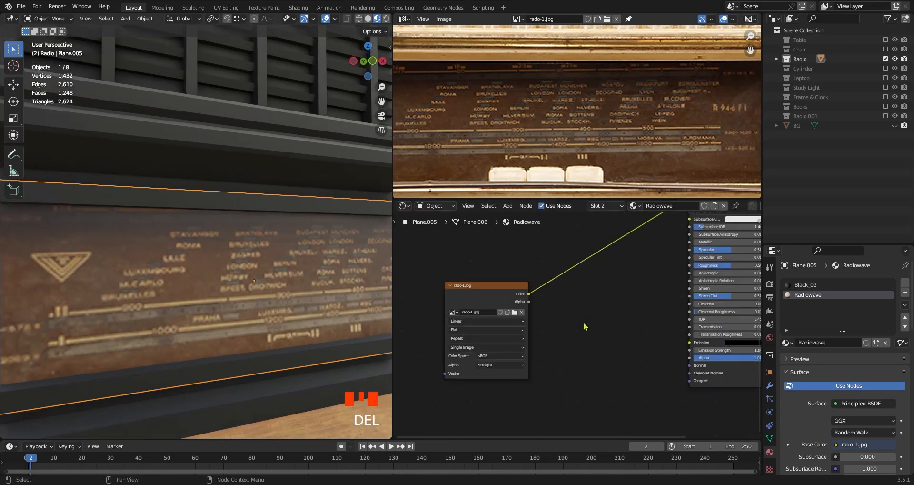
Step: Raise the Radiowave material's Transmission to 0.600 on the Principled BSDF
middle_click_drag(585, 327, 601, 312, "ctrl")
middle_click_drag(570, 308, 457, 341)
middle_click_drag(457, 341, 592, 300, "ctrl")
middle_click_drag(690, 357, 576, 350)
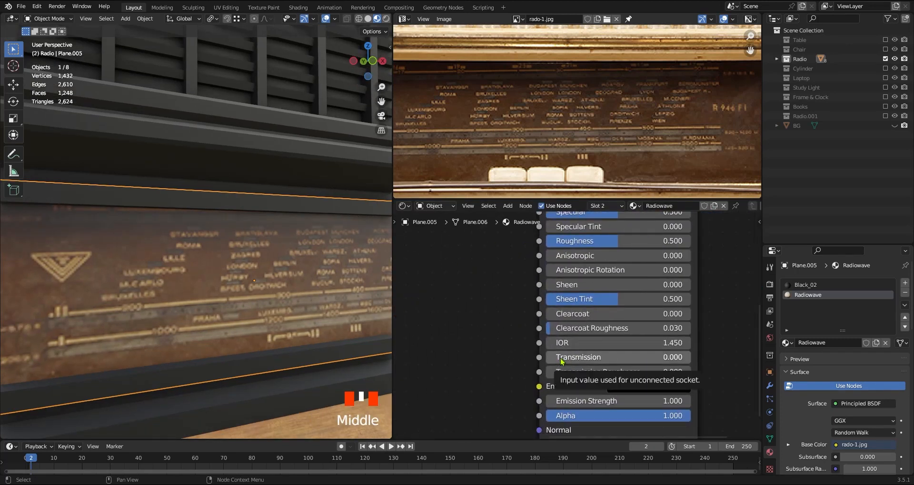
left_click_drag(562, 362, 634, 358)
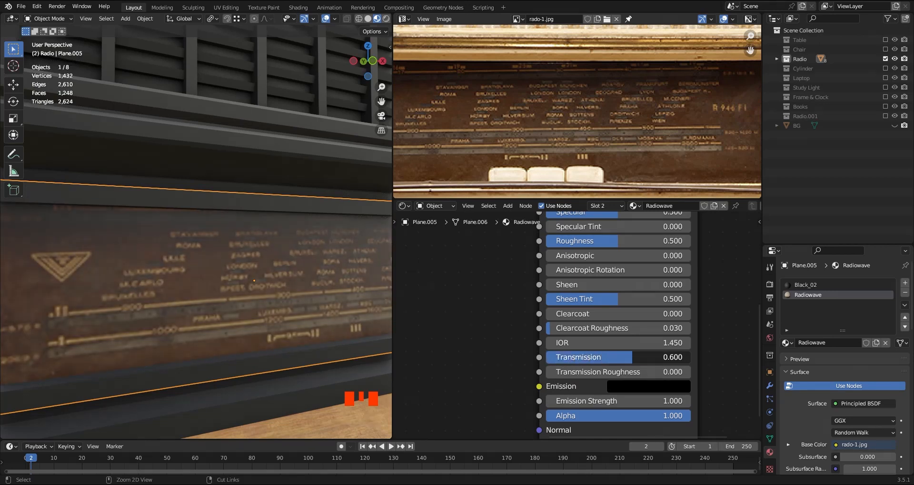
Step: Set the Radiowave material's Roughness to 0 and its Specular to 0.682
mouse_move(267, 286)
middle_mouse_down()
mouse_move(249, 269)
mouse_move(268, 274)
middle_mouse_up()
middle_click_drag(604, 271, 607, 346)
left_click_drag(607, 346, 513, 346)
left_click_drag(546, 308, 579, 309)
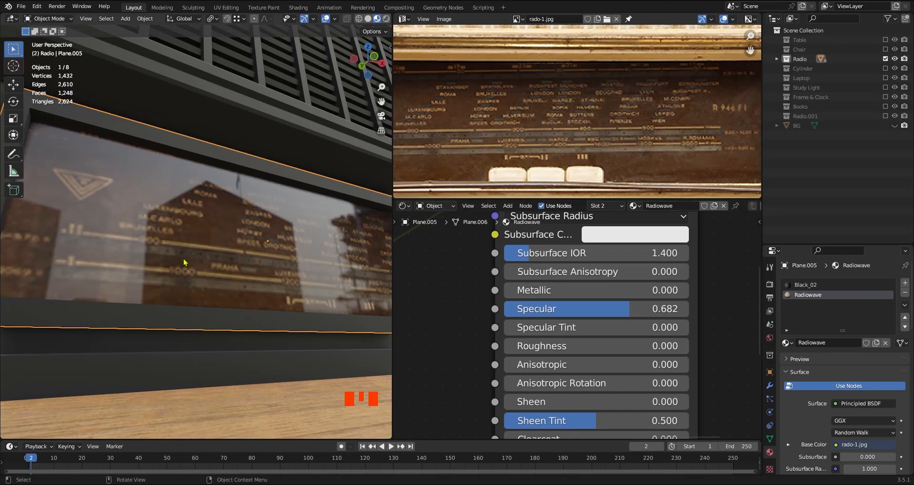
Step: Examine the reflections on the display from an angle and check the viewport shading's environment lighting
middle_click_drag(393, 18, 382, 18)
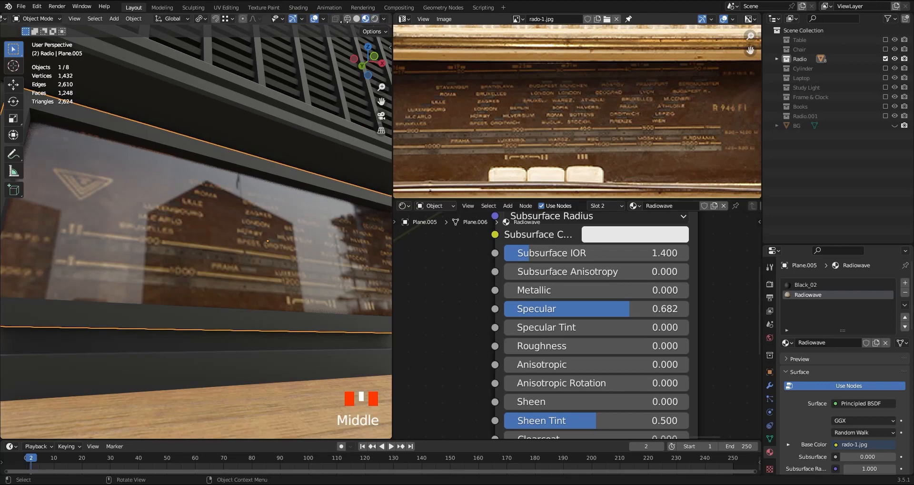
left_click(383, 19)
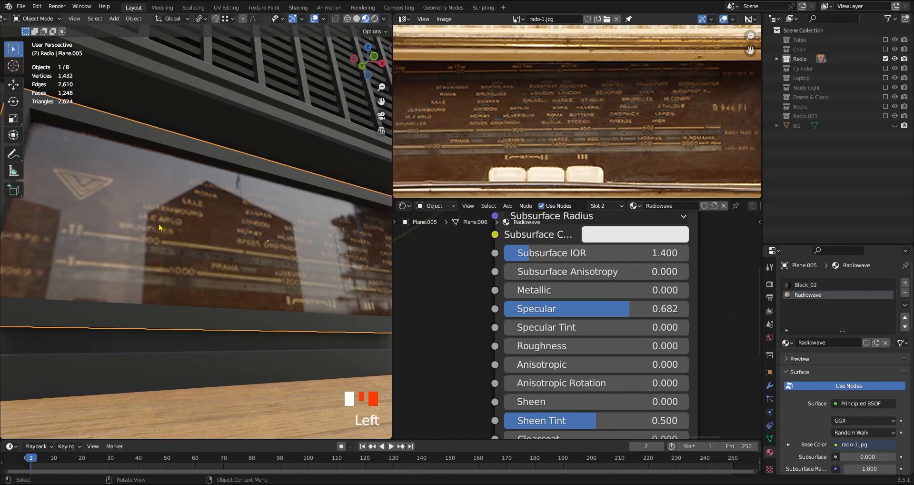
middle_click_drag(216, 234, 233, 216, "ctrl")
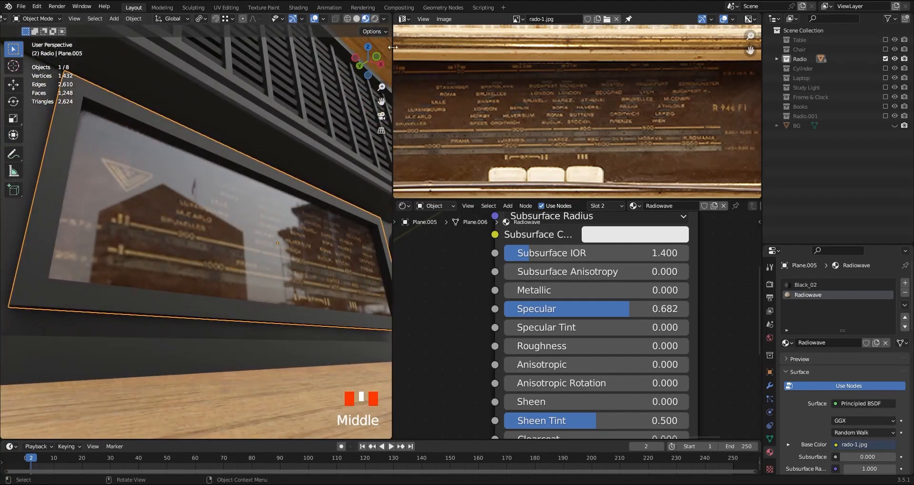
left_click(384, 18)
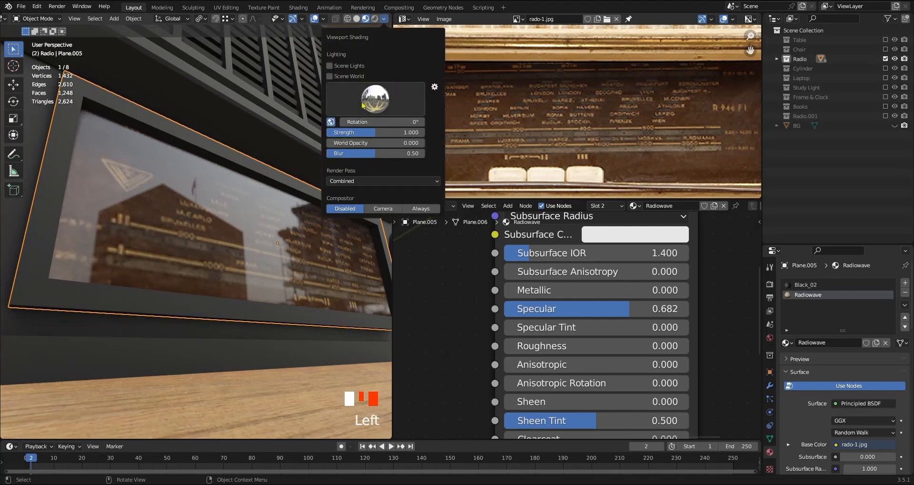
middle_click_drag(275, 244, 255, 258)
Step: Raise the Radiowave material's Specular slightly more and save the file
mouse_move(643, 308)
left_mouse_down()
mouse_move(517, 309)
mouse_move(689, 309)
mouse_move(634, 309)
mouse_move(652, 308)
left_mouse_up()
middle_click_drag(238, 266, 204, 283)
key("ctrl+s")
Step: Select the radio's wood cabinet and join the image editor area into the shader editor
left_click(264, 284)
left_click(264, 284)
middle_click_drag(605, 362, 554, 216, "ctrl")
right_click(556, 197)
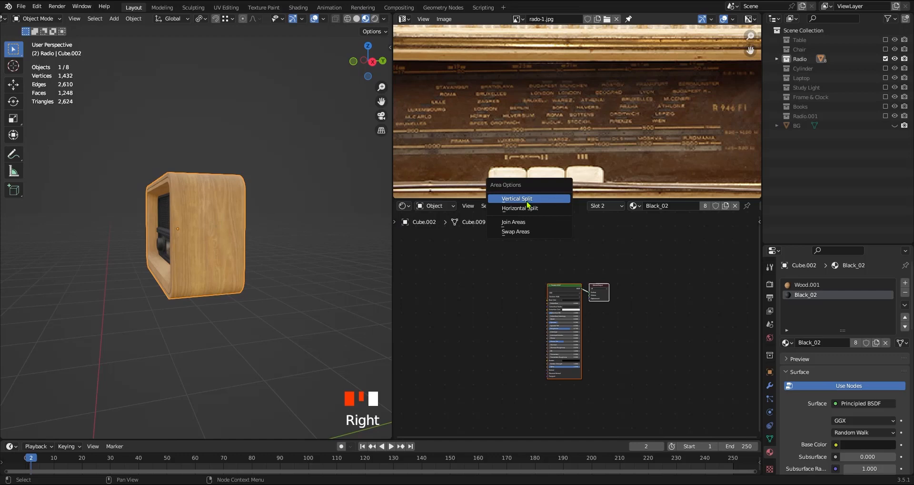
left_click(512, 228)
left_click(562, 235)
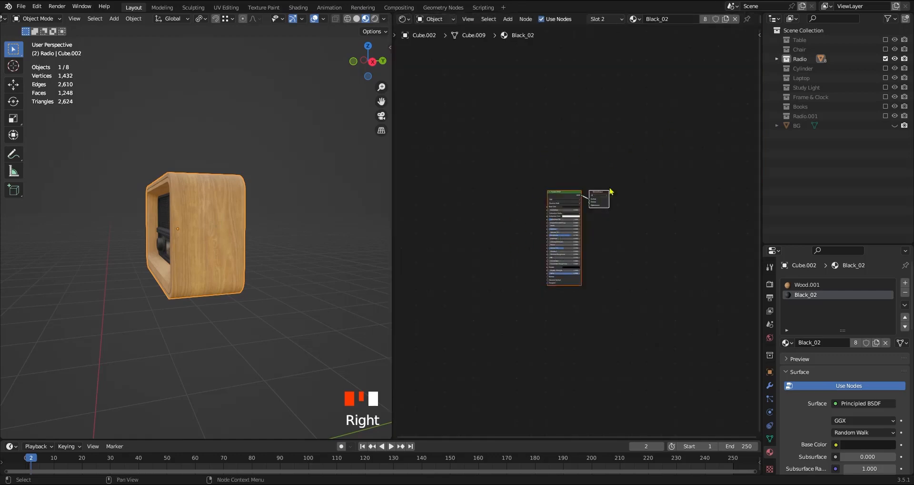
Step: Show the cabinet's Wood.001 material and move its texture, mapping and adjustment nodes away from the Principled BSDF
middle_click_drag(611, 191, 553, 153, "ctrl")
middle_click_drag(502, 180, 531, 204)
middle_click_drag(204, 258, 221, 260)
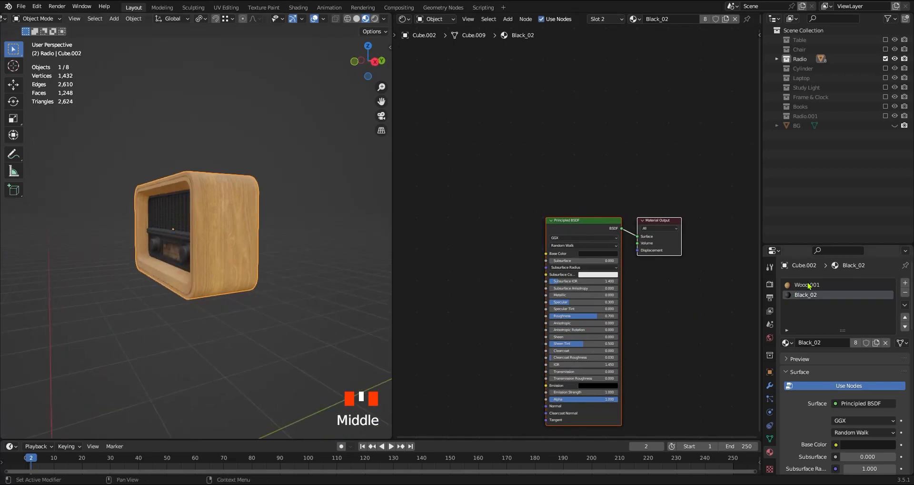
left_click(809, 285)
middle_click_drag(605, 267, 610, 228, "ctrl")
left_click_drag(610, 228, 436, 376)
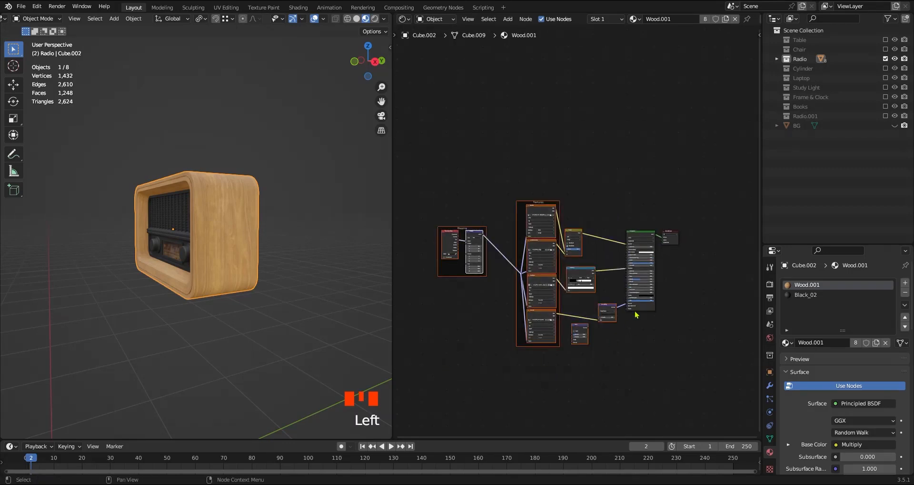
key("g")
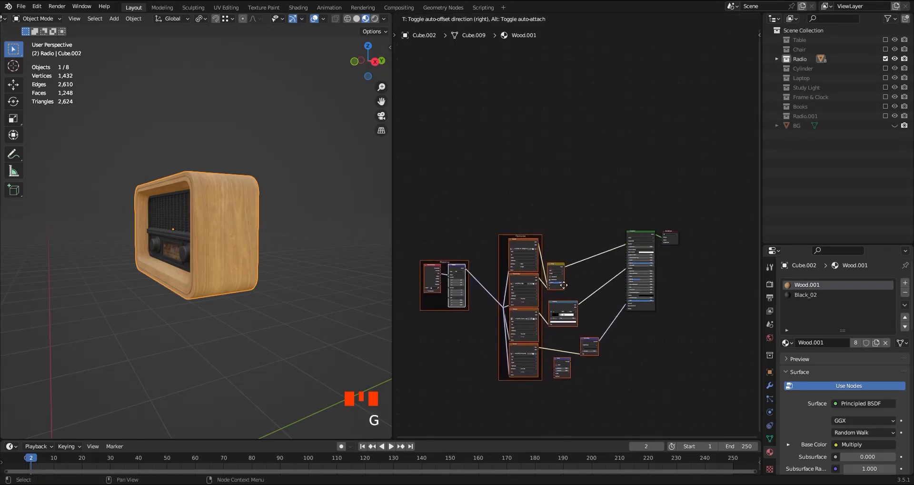
left_click(563, 284)
Step: Examine the wood grain on the cabinet's front frame and side, and deselect the material nodes
middle_click_drag(516, 299, 481, 276, "ctrl")
middle_click_drag(276, 285, 272, 266, "ctrl")
middle_click_drag(243, 285, 269, 274)
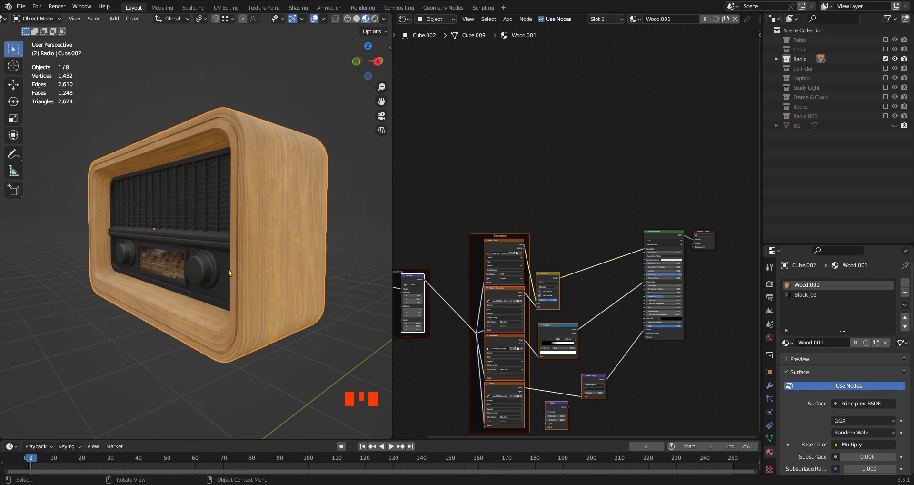
middle_click_drag(228, 273, 276, 281)
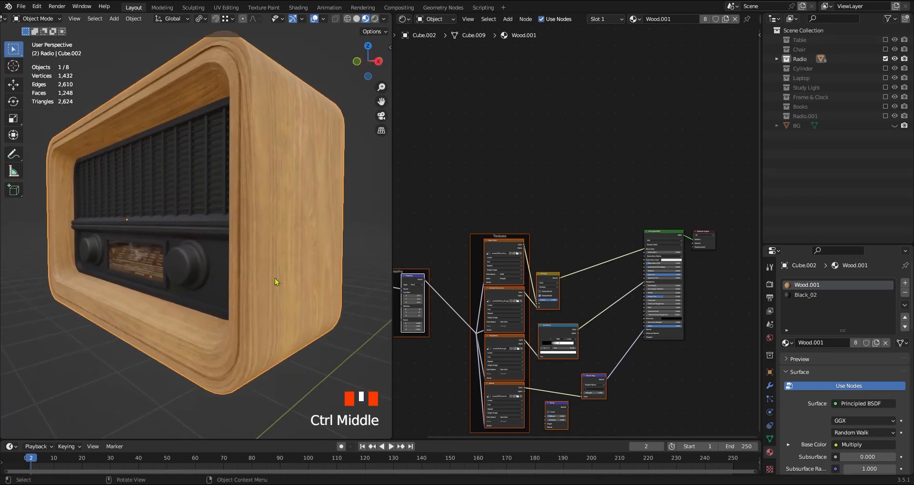
middle_click_drag(238, 313, 236, 294, "ctrl")
left_click(455, 192)
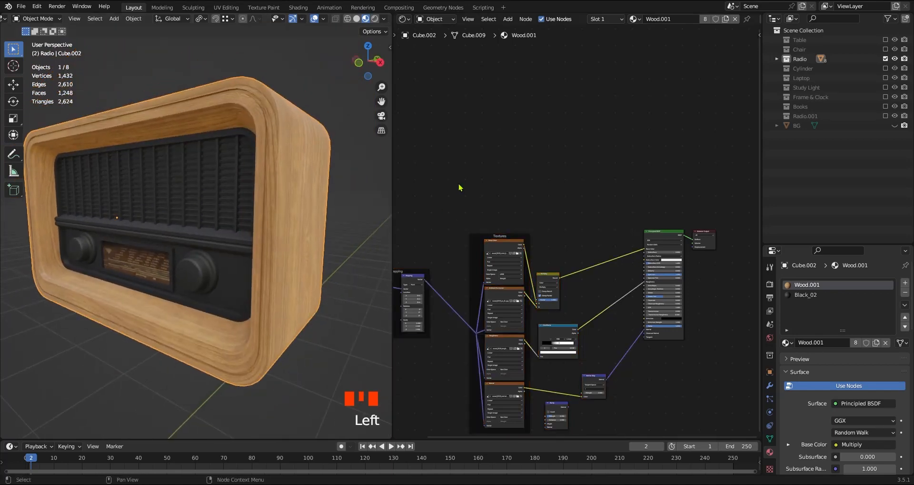
middle_click_drag(459, 188, 484, 202, "shift")
key("shift+a")
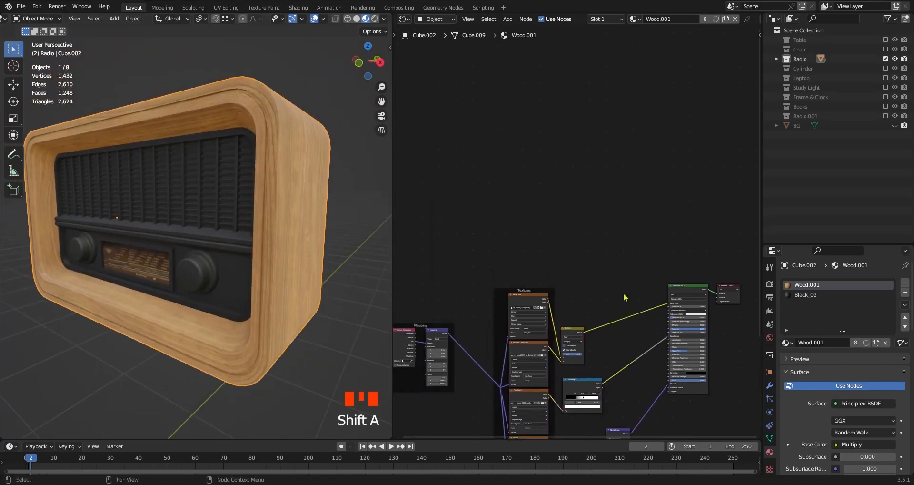
middle_click_drag(295, 314, 283, 322)
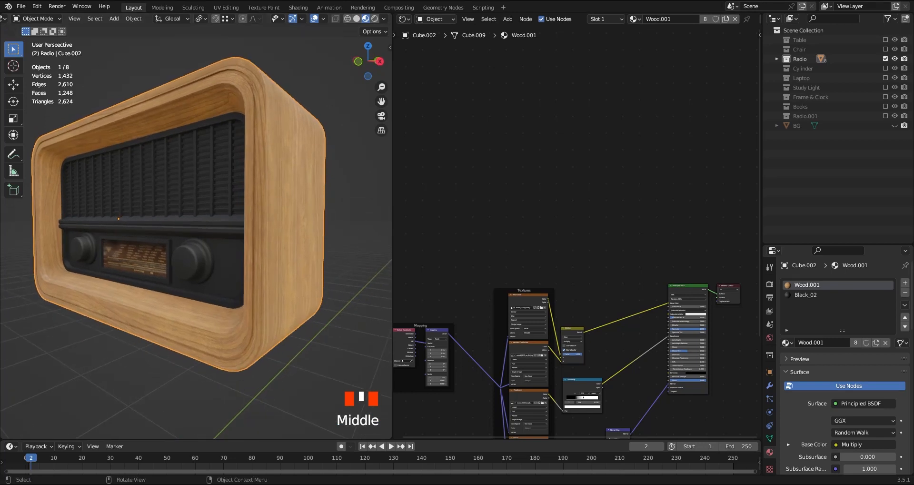
Step: Add a Gradient Texture node above the texture nodes in the Wood.001 material
key("shift+a")
left_click(487, 215)
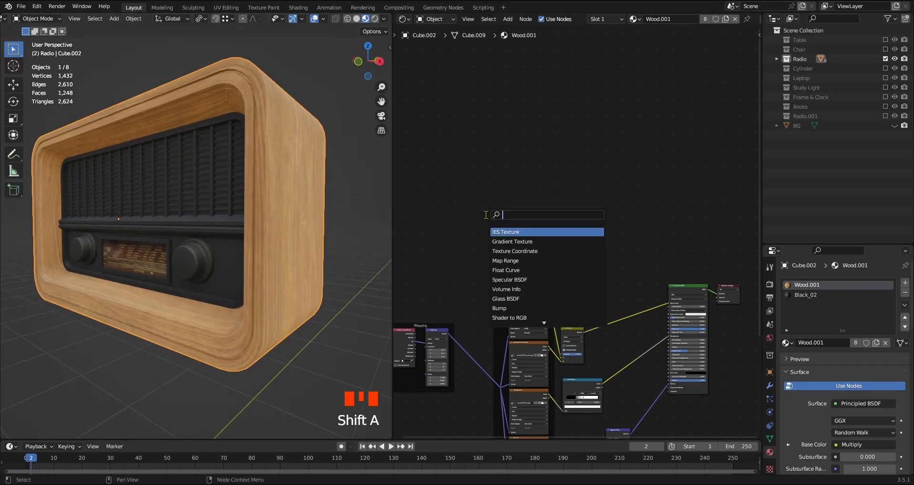
type("g")
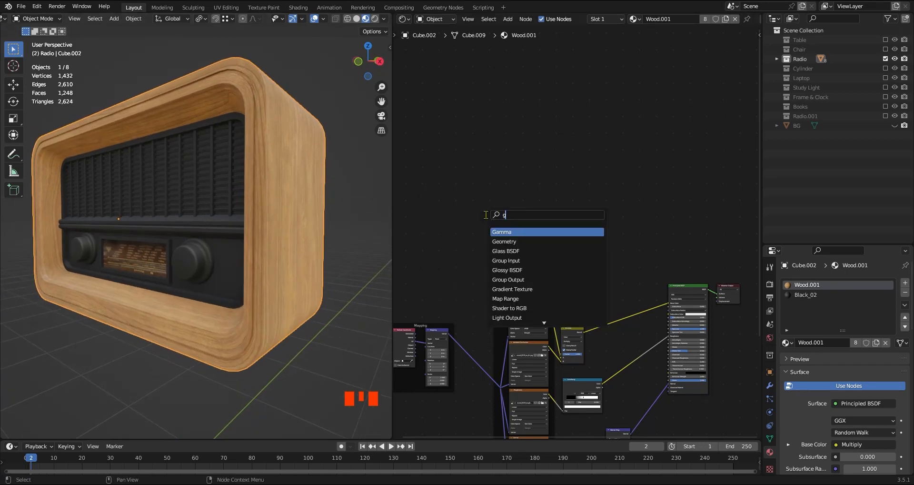
type("ra")
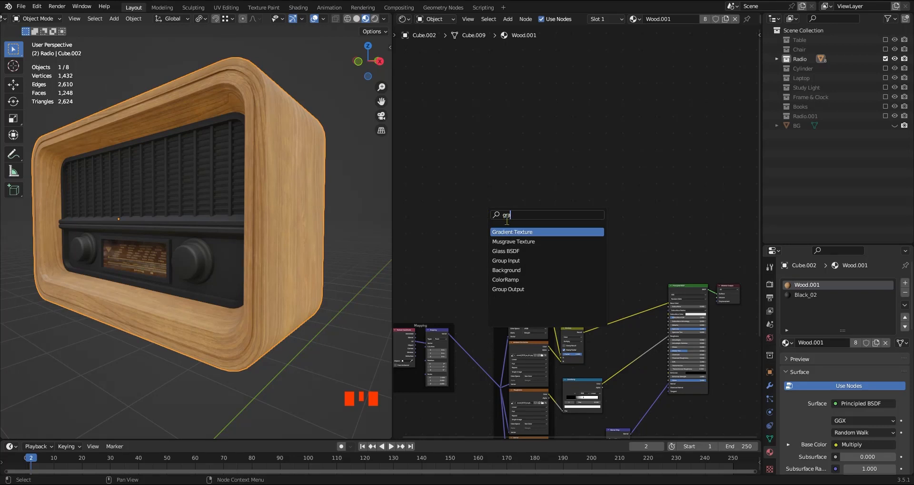
left_click(529, 233)
left_click(561, 262)
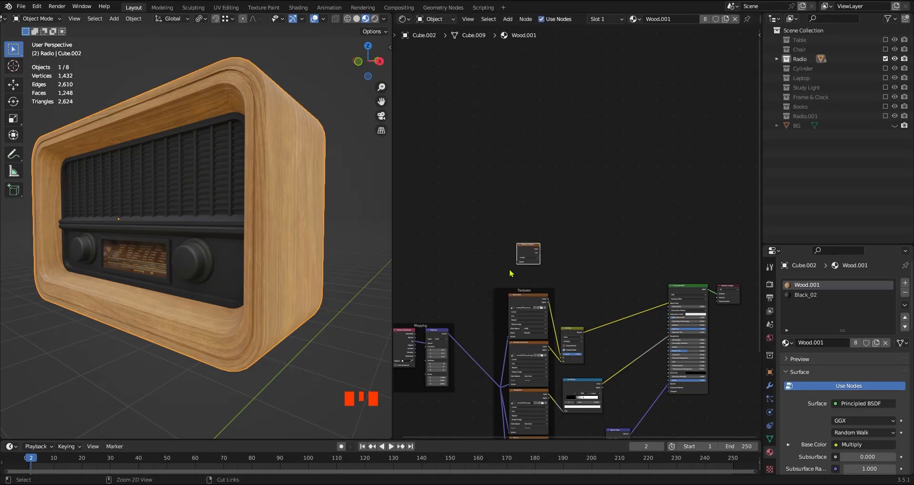
Step: Reposition the Gradient Texture node and attach Mapping and Texture Coordinate nodes to it
middle_click_drag(511, 273, 536, 164, "ctrl")
left_click_drag(456, 266, 619, 301)
middle_click_drag(609, 312, 491, 257)
left_click_drag(492, 260, 538, 258)
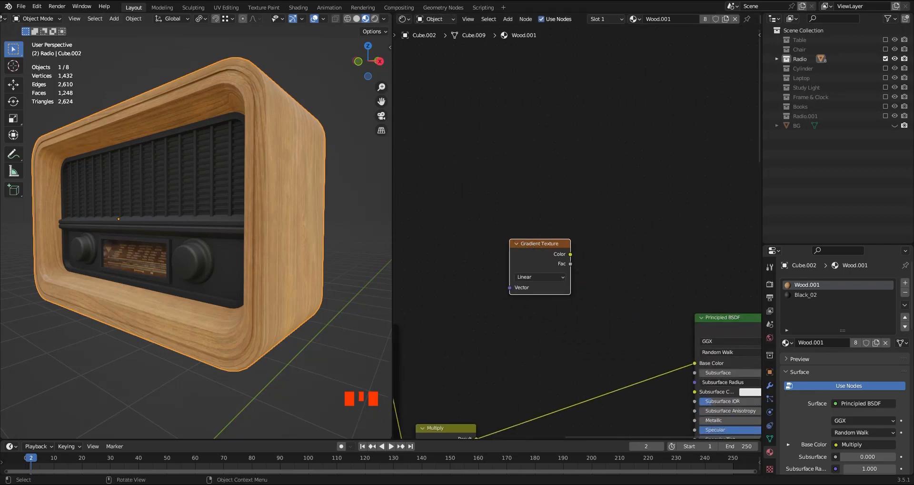
left_click(540, 249)
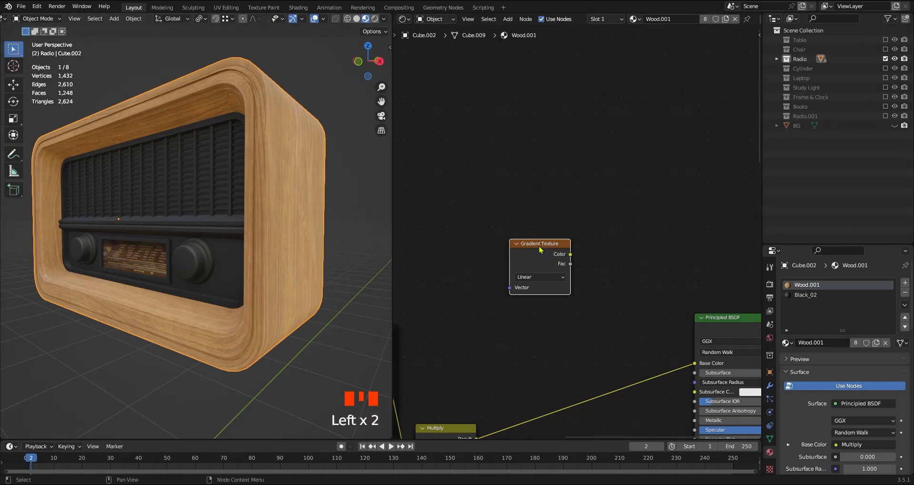
key("ctrl+t")
middle_click_drag(410, 275, 465, 264)
Step: Move the Texture Coordinate, Mapping and Gradient Texture nodes together above the wood texture nodes
left_click_drag(614, 196, 447, 274)
key("g")
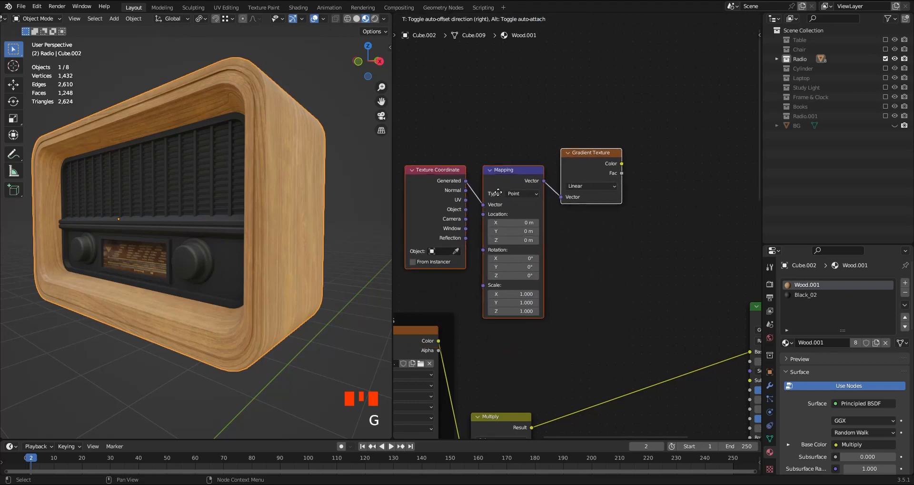
left_click(495, 196)
middle_click_drag(573, 245, 555, 294, "ctrl")
left_click_drag(600, 149, 501, 238)
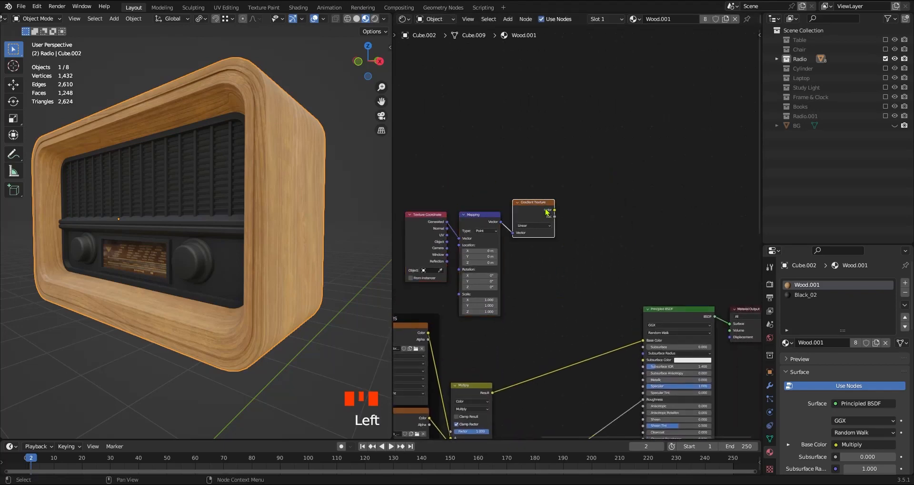
Step: Place the Gradient Texture node beside the Mapping node and preview its output on the cabinet
key("g")
left_click(551, 239)
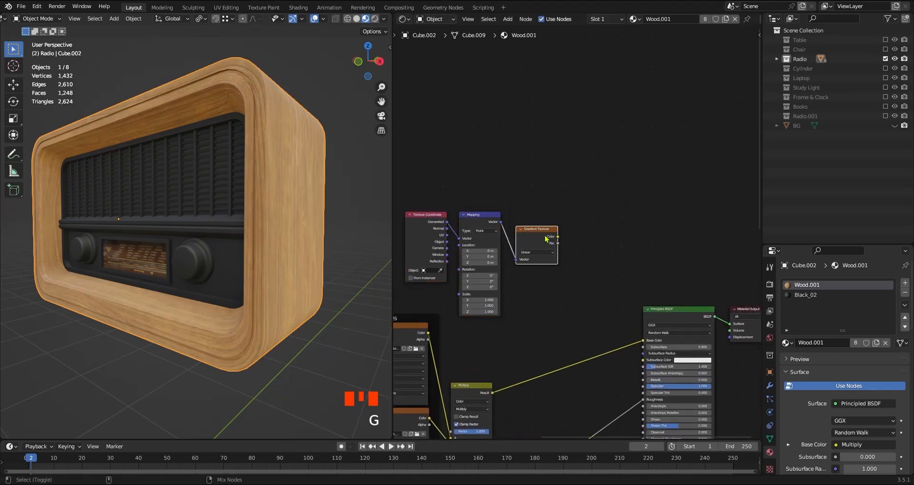
left_click(539, 236, "ctrl+shift")
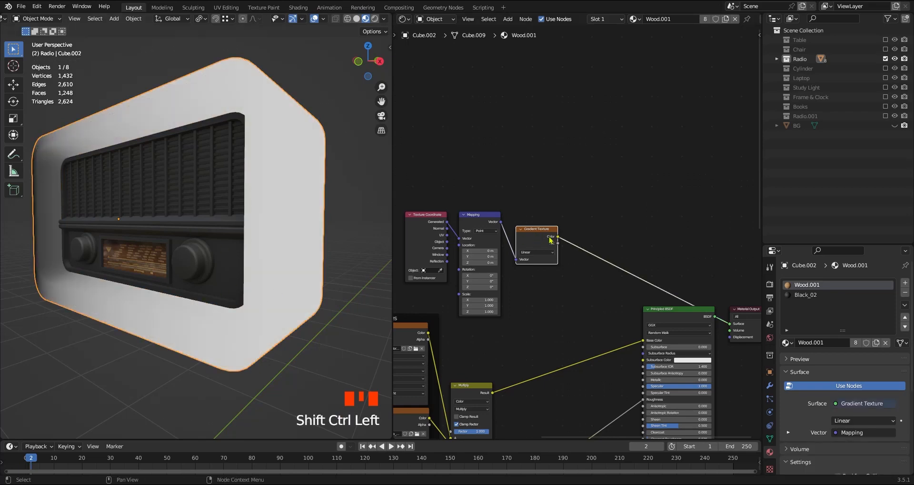
middle_click_drag(128, 207, 162, 207)
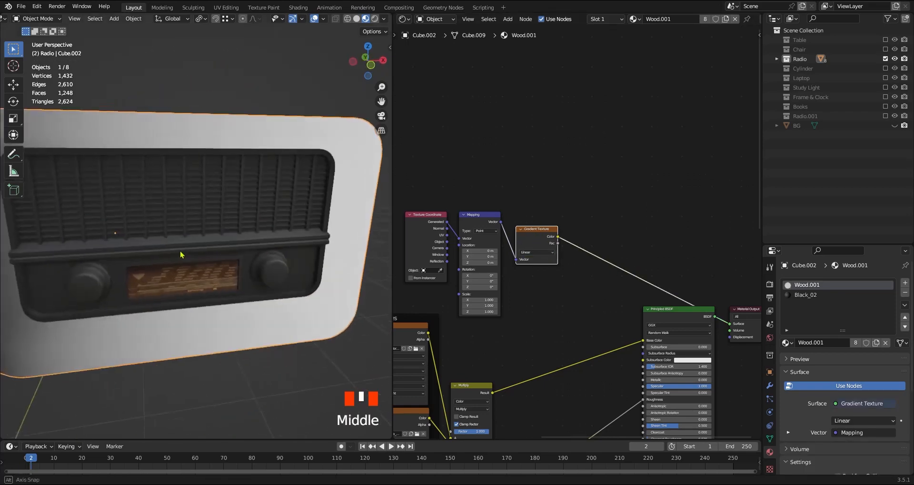
Step: Examine the direction of the gradient across the cabinet from the front and at an angle
left_click_drag(507, 210, 435, 248)
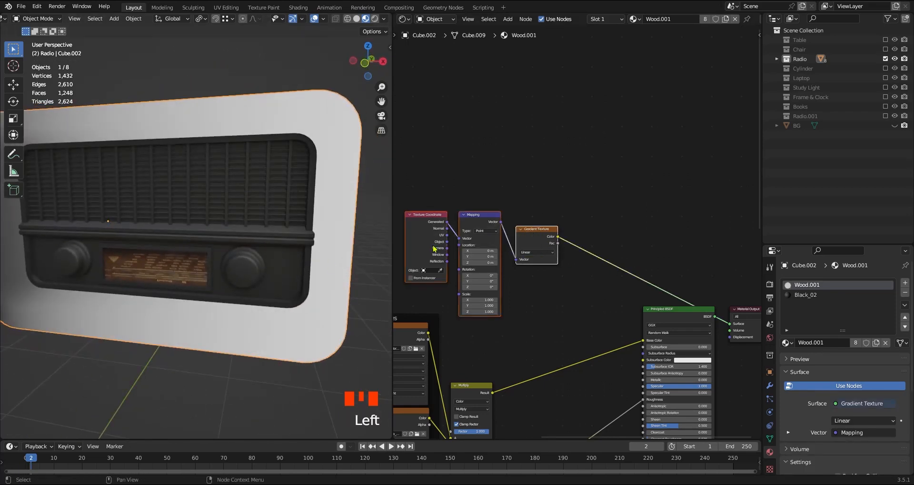
left_click(536, 222)
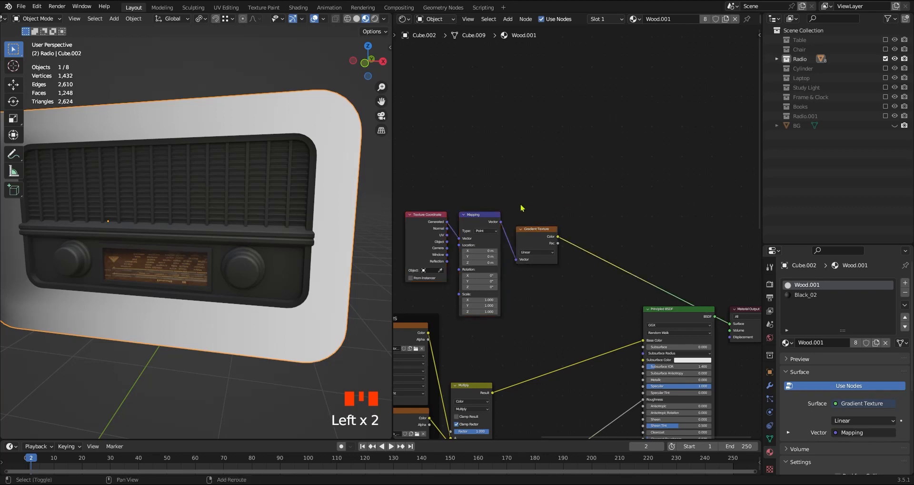
middle_click_drag(524, 206, 564, 249, "shift")
middle_click_drag(190, 217, 192, 262, "ctrl")
mouse_move(192, 262)
middle_mouse_down()
mouse_move(208, 249)
mouse_move(190, 253)
middle_mouse_up()
middle_click_drag(579, 281, 560, 265, "ctrl")
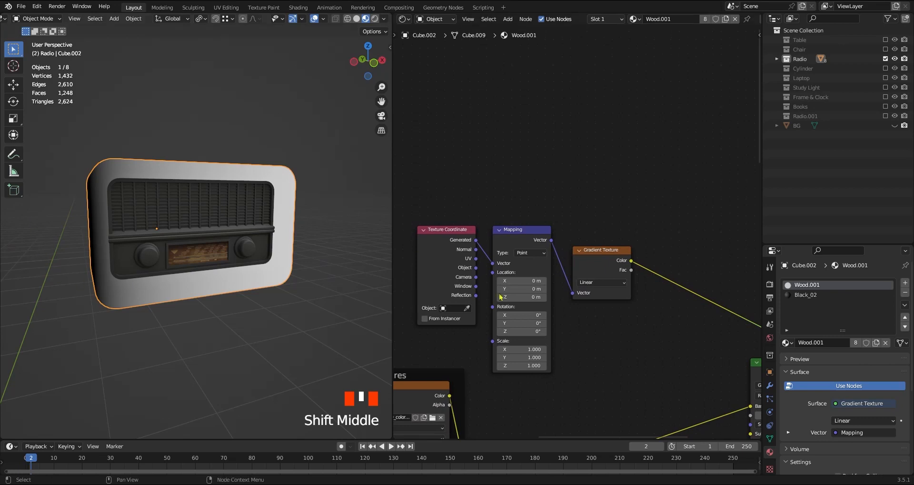
middle_click_drag(152, 248, 193, 276)
left_click(617, 260)
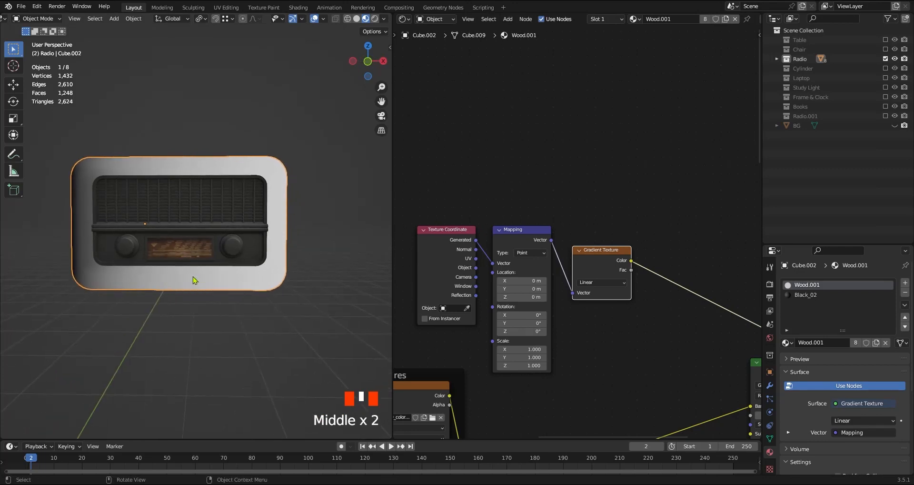
middle_click_drag(224, 245, 262, 269)
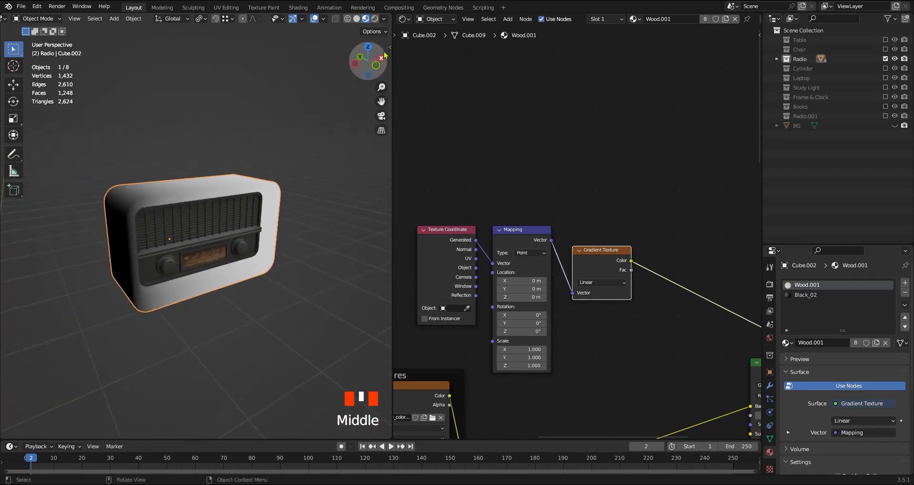
Step: Turn on origins-only transforms to show the radio's local axes and check them in the front view
left_click(372, 32)
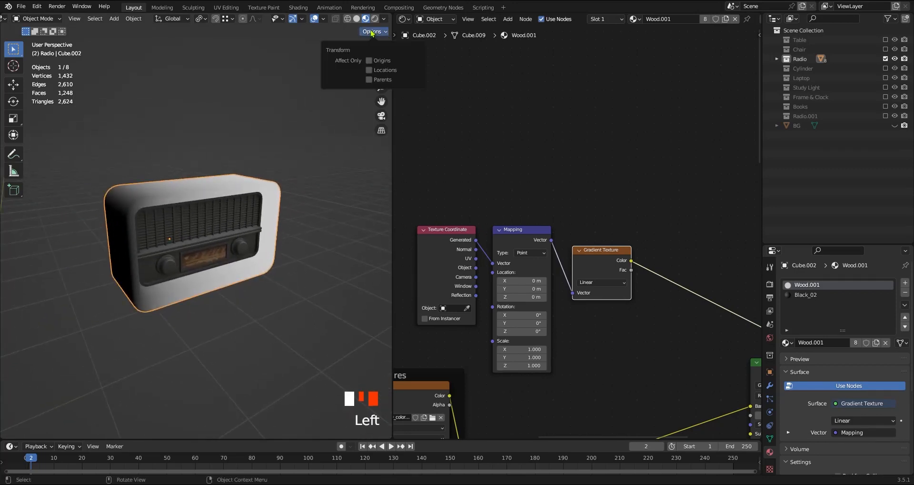
left_click(378, 62)
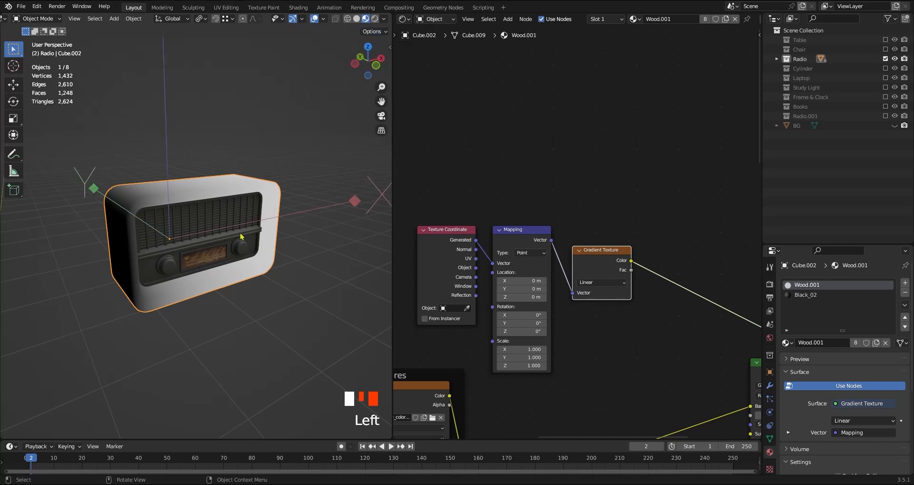
middle_click_drag(255, 252, 228, 248)
key("KP_1")
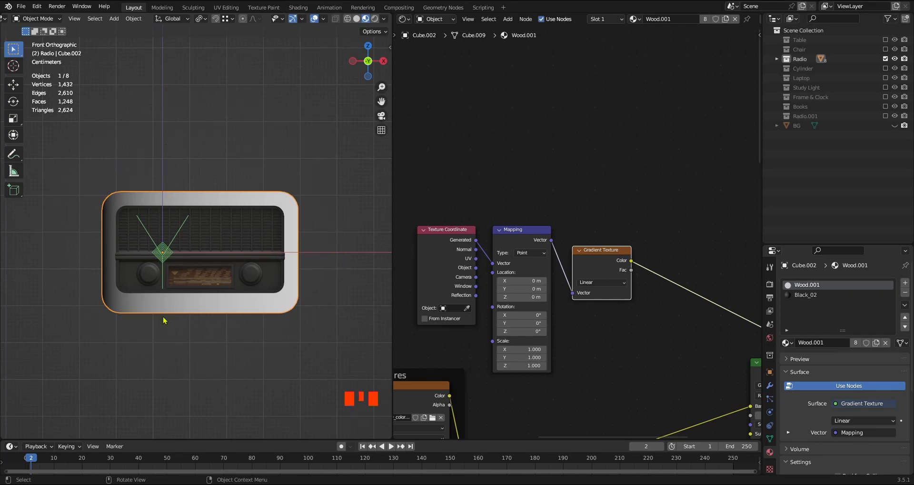
middle_click_drag(163, 321, 65, 208)
middle_click_drag(233, 322, 204, 309)
key("KP_1")
Step: Set the Mapping node's Y rotation to 90° so the gradient runs vertically on the cabinet
middle_click_drag(584, 228, 610, 193, "ctrl")
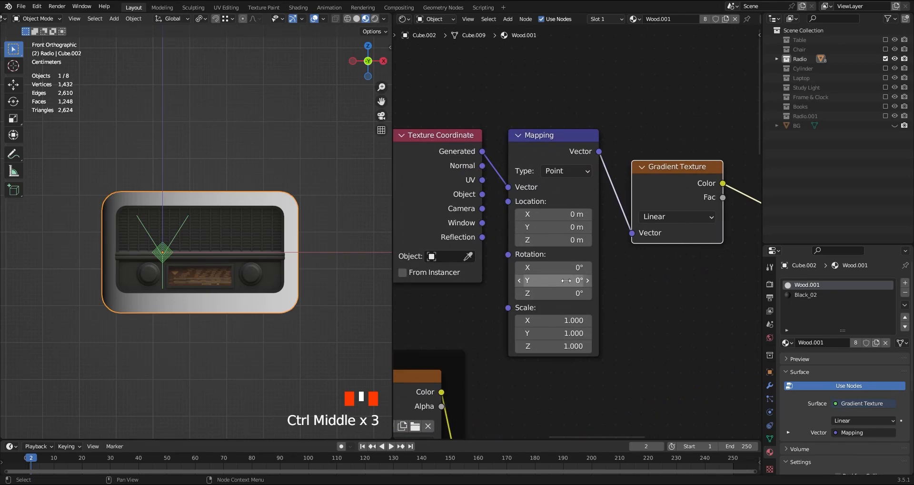
left_click_drag(551, 280, 633, 280)
left_click(543, 282)
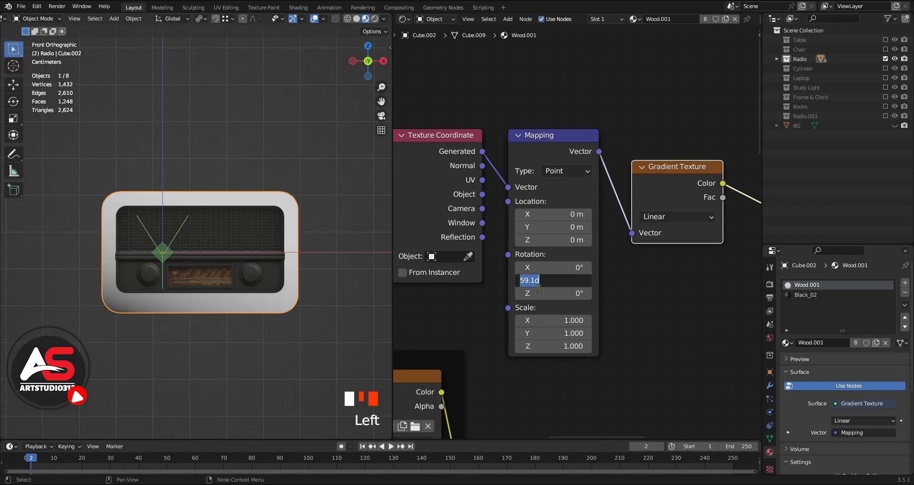
type("90")
key("Return")
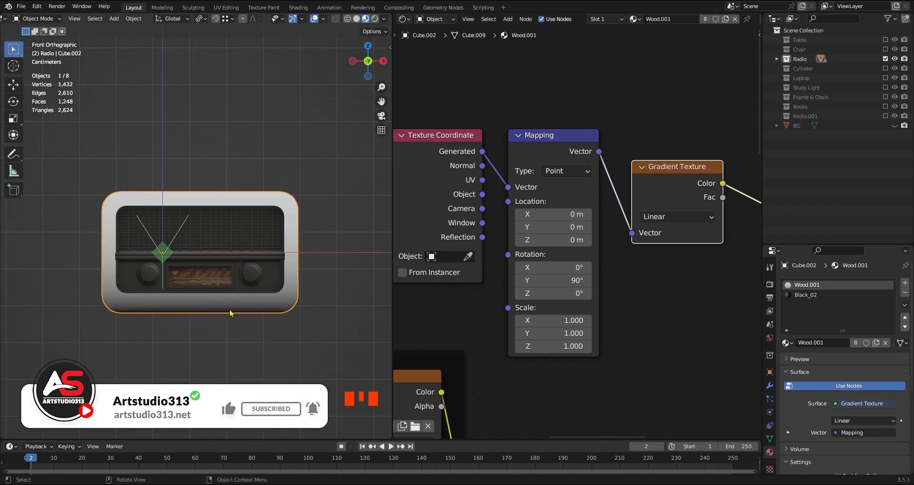
scroll(221, 234, "up", 2)
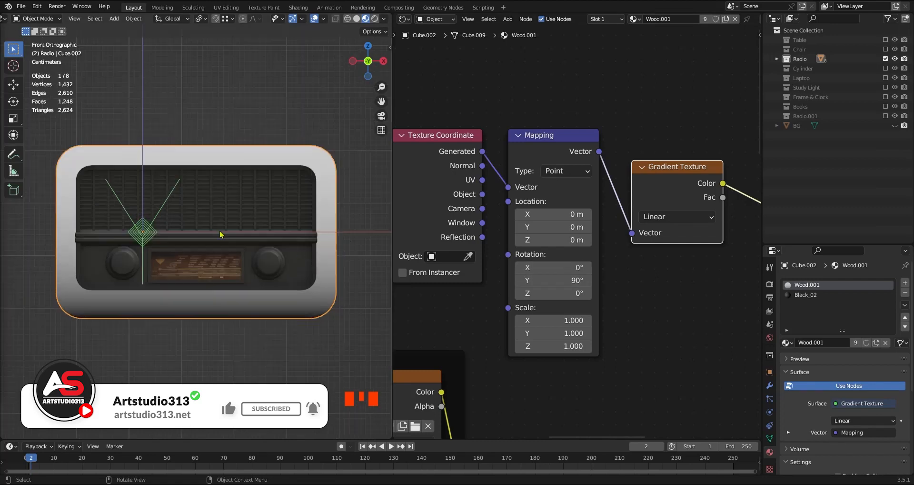
Step: Turn off origins-only transforms to hide the radio's local axes, and return to an angled view
left_click(377, 32)
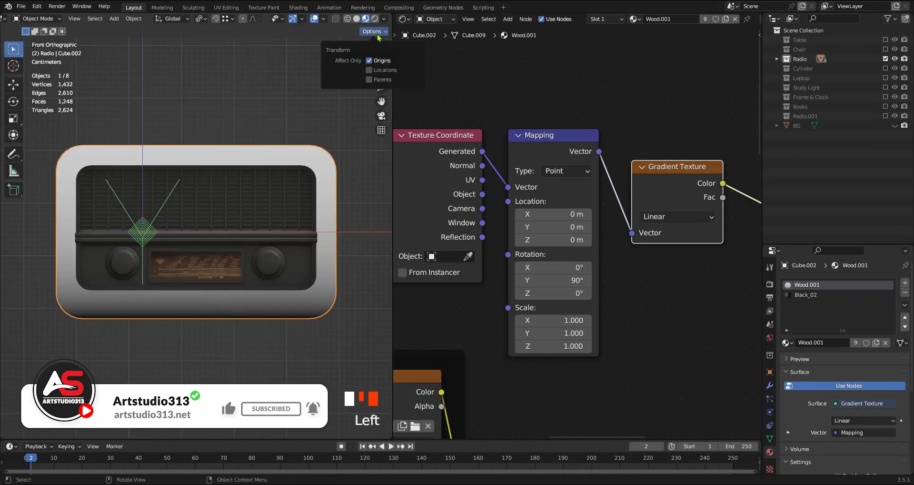
left_click(372, 62)
middle_click_drag(270, 281, 228, 281, "ctrl")
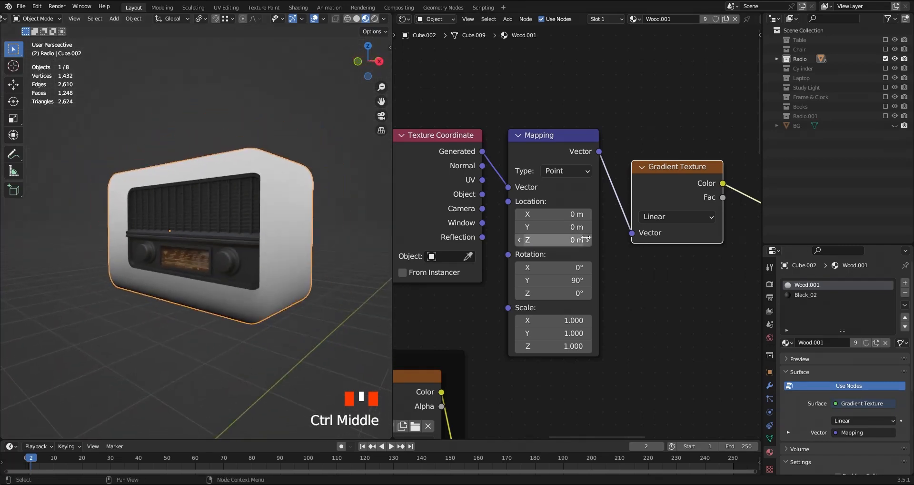
Step: Add a ColorRamp node fed by the Gradient Texture's colour output and preview it on the cabinet
middle_click_drag(586, 239, 586, 378, "ctrl")
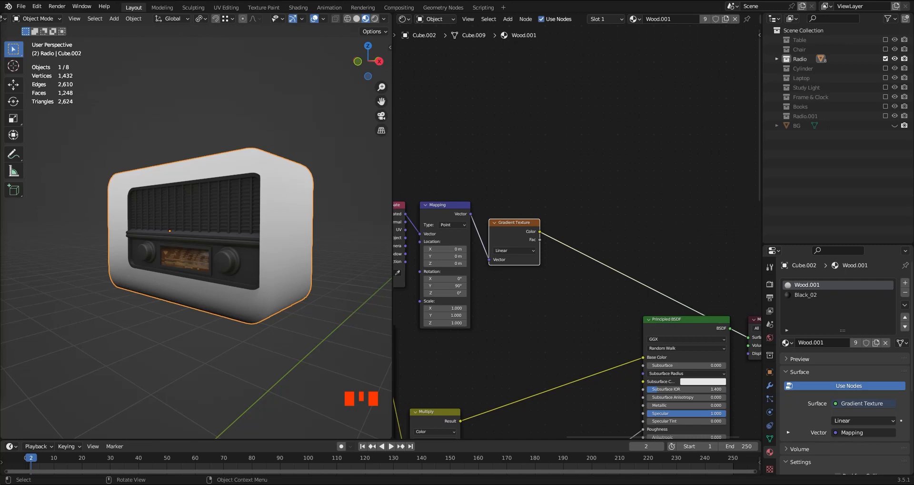
left_click_drag(540, 231, 582, 250)
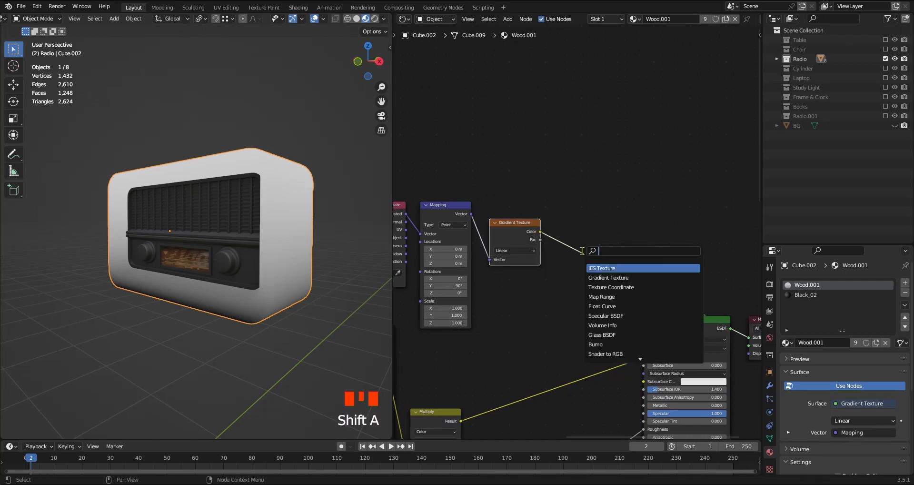
type("ramp")
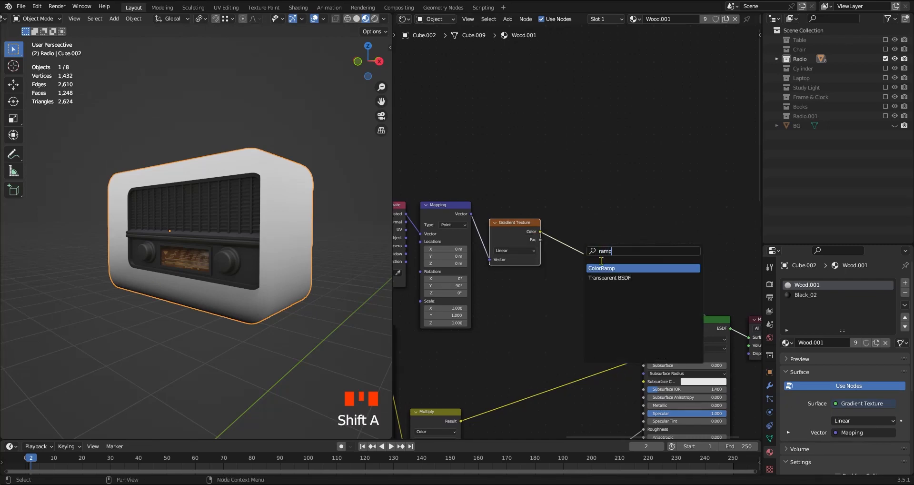
key("Return")
left_click(578, 246)
left_click(600, 229, "ctrl+shift")
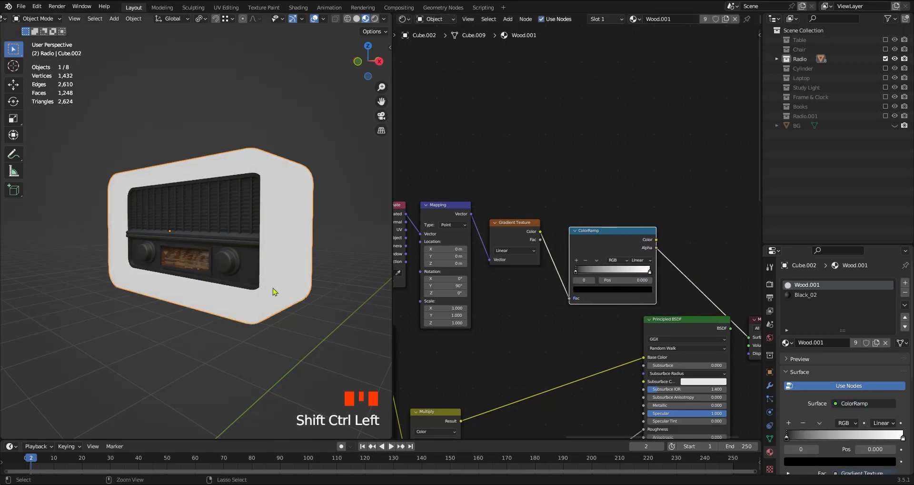
Step: Set the new ColorRamp's interpolation to Ease
middle_click_drag(274, 291, 279, 233, "ctrl")
middle_click_drag(553, 271, 582, 252, "ctrl")
left_click(670, 282)
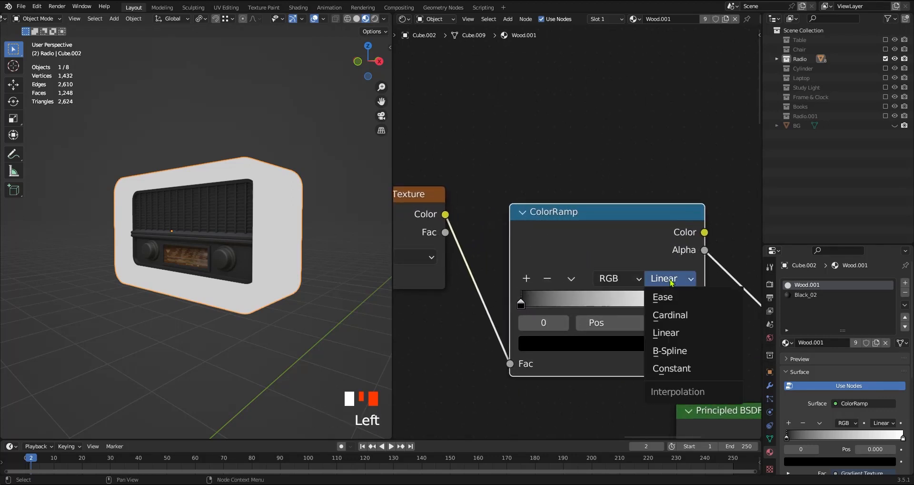
left_click(677, 298)
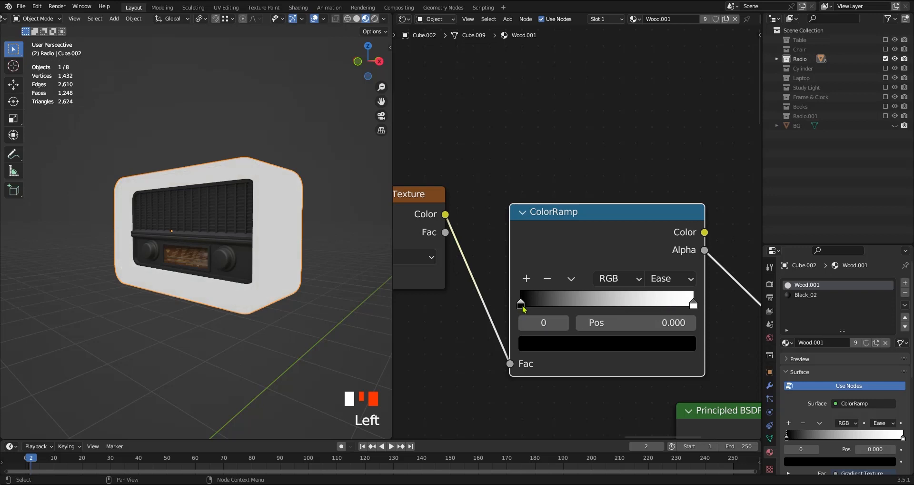
Step: Move the ColorRamp's black stop to 0.405 and its white stop inward, and preview the colour output
left_click_drag(522, 305, 561, 306)
left_click_drag(694, 305, 643, 309)
left_click_drag(558, 306, 591, 307)
left_click(577, 215, "ctrl+shift")
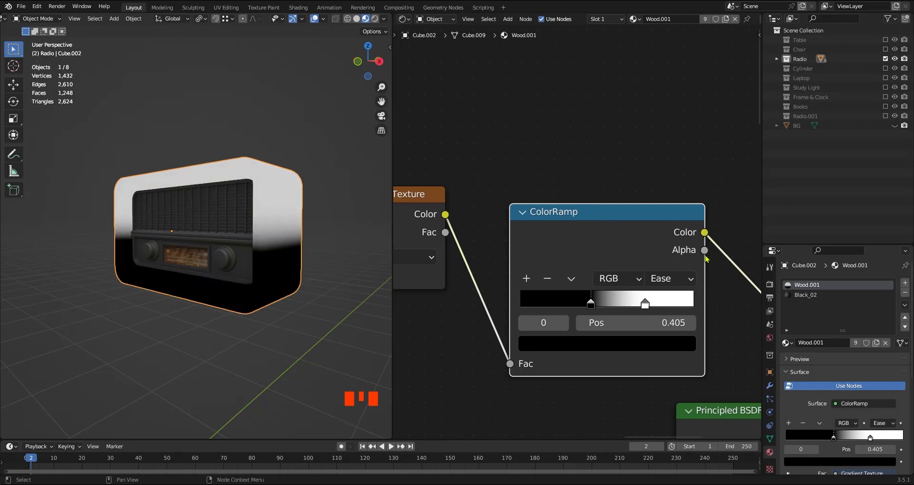
Step: Widen the ColorRamp's gradient by moving the black stop to 0.023 and the white stop to 1.000
middle_click_drag(589, 225, 590, 224, "ctrl")
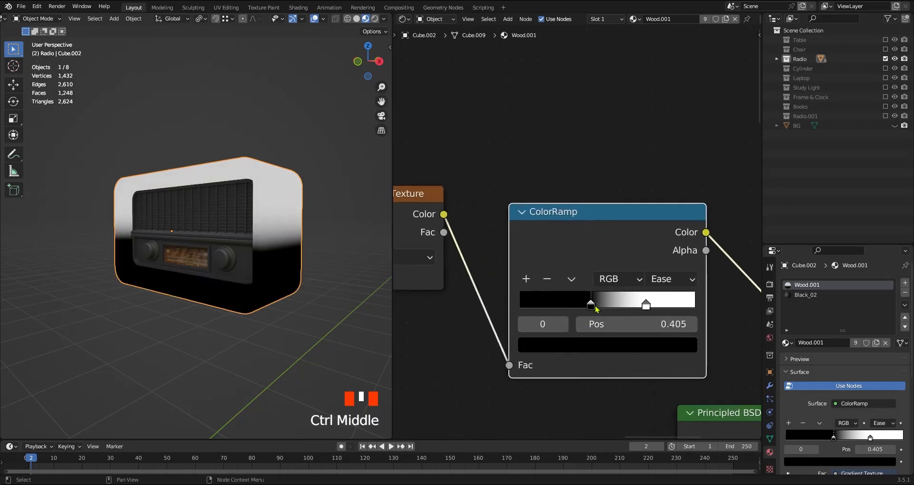
left_click_drag(592, 306, 544, 309)
left_click_drag(646, 305, 666, 305)
left_click_drag(544, 307, 528, 307)
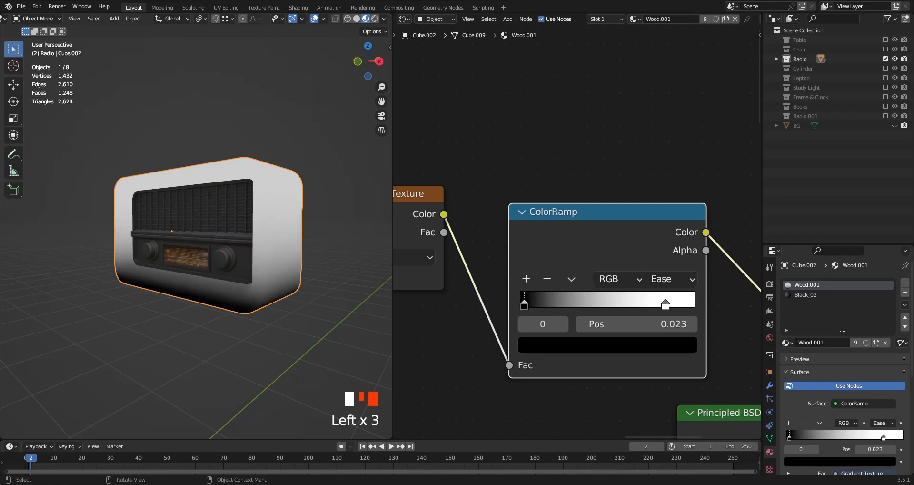
middle_click_drag(252, 295, 271, 291)
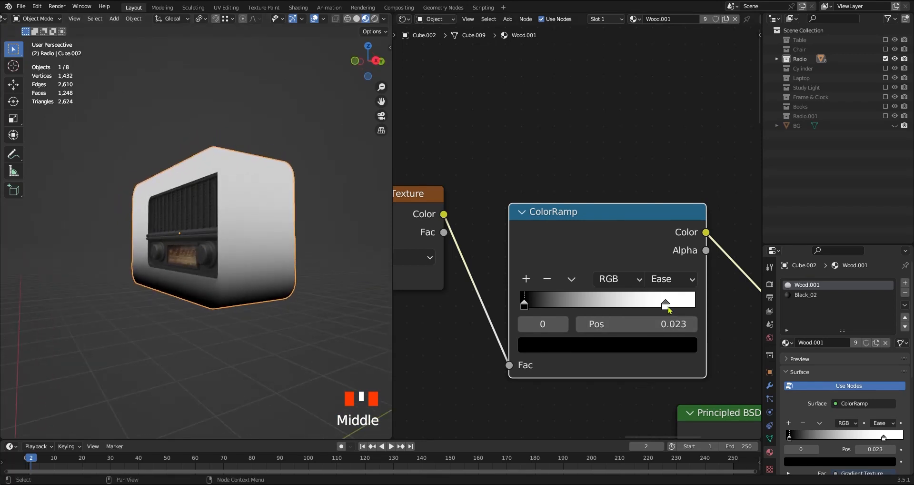
left_click_drag(666, 305, 697, 305)
Step: Shift the ColorRamp closer to the Gradient Texture and reconnect the Principled BSDF to the Material Output
middle_click_drag(697, 305, 562, 397, "ctrl")
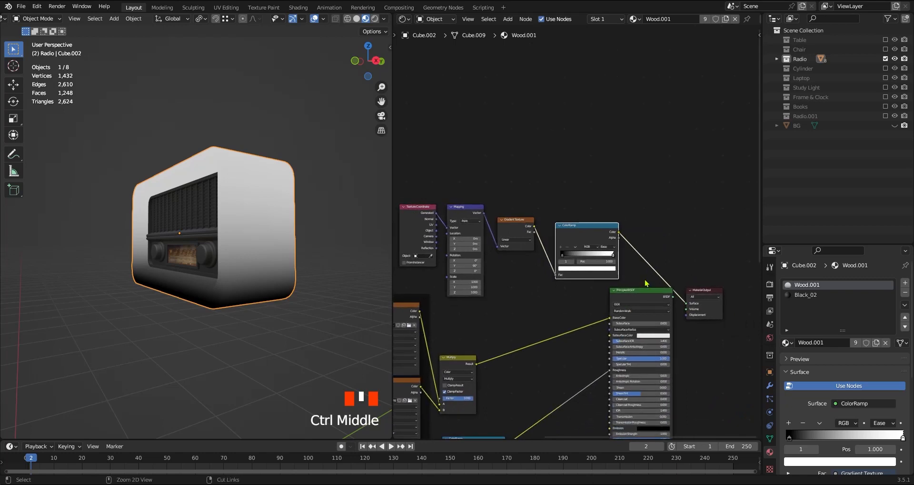
left_click_drag(597, 241, 591, 240)
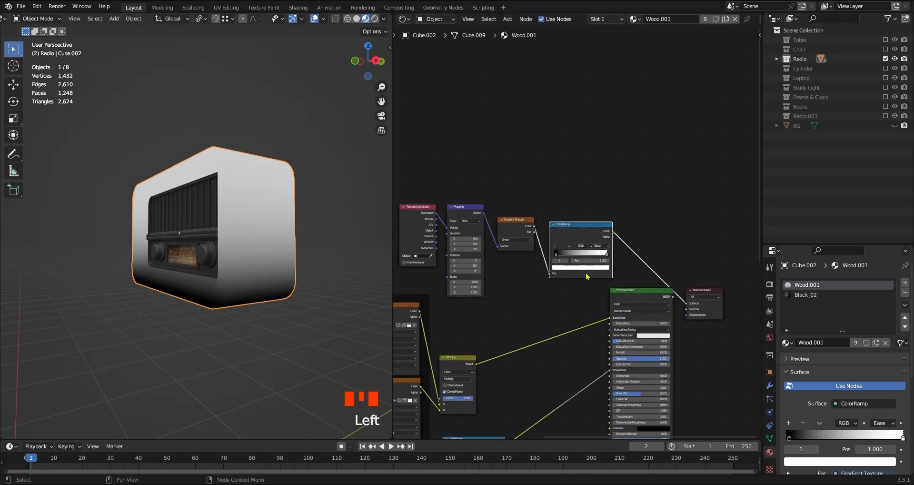
left_click(635, 296, "ctrl+shift")
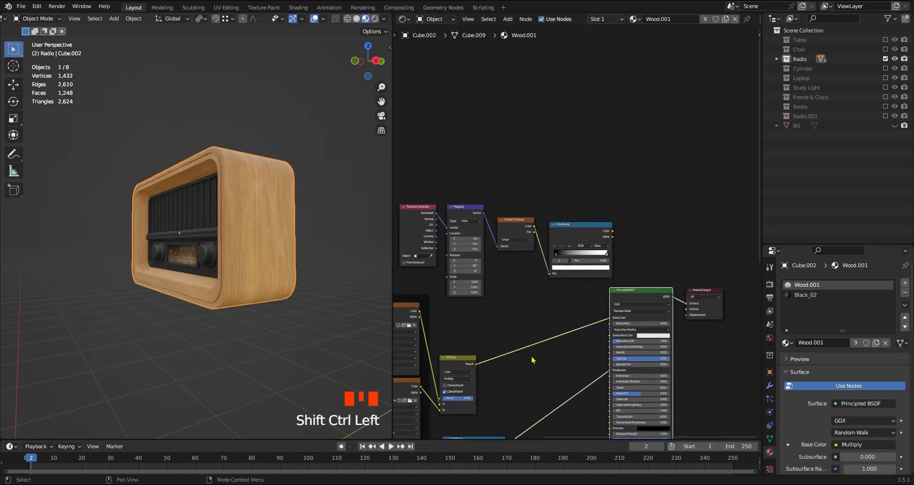
Step: Move the Texture Coordinate, Mapping, Gradient Texture and ColorRamp nodes together so they sit above the Textures frame
middle_click_drag(648, 315, 536, 292, "ctrl")
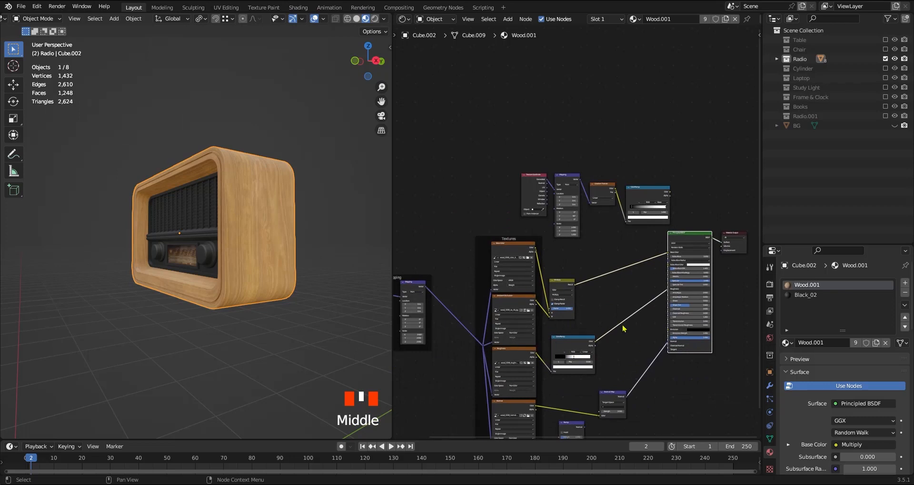
middle_click_drag(563, 326, 607, 272, "ctrl")
middle_click_drag(608, 272, 581, 317)
left_click_drag(643, 176, 481, 243)
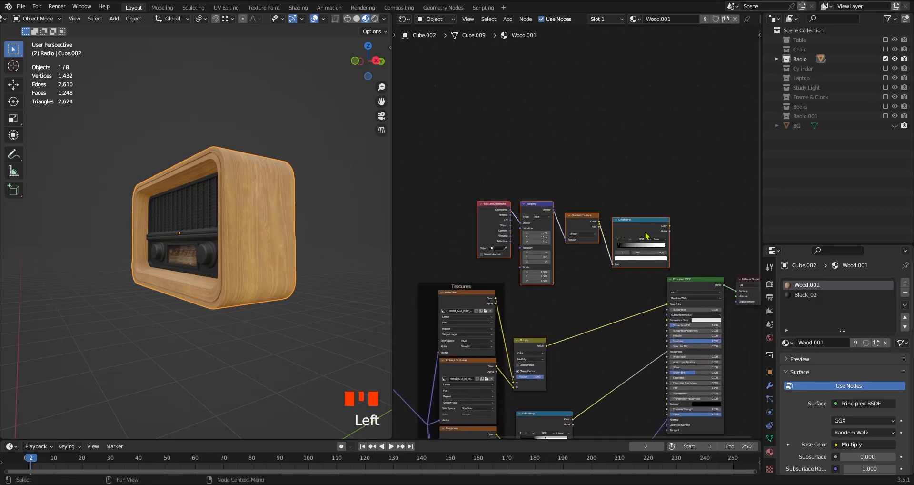
left_click_drag(647, 235, 563, 218)
left_click(576, 283)
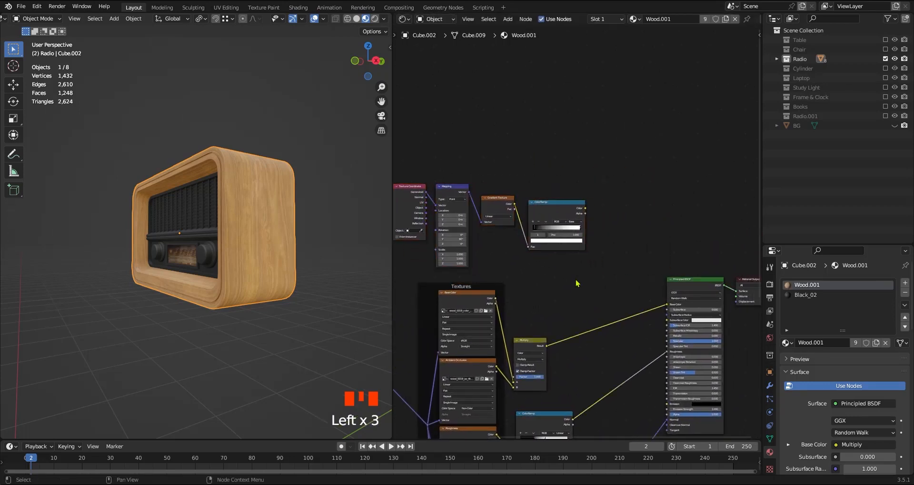
Step: Move the Multiply node up and away from the texture nodes, and select the gradient's ColorRamp
left_click_drag(530, 345, 559, 298)
middle_click_drag(582, 304, 610, 259, "ctrl")
middle_click_drag(610, 259, 589, 245)
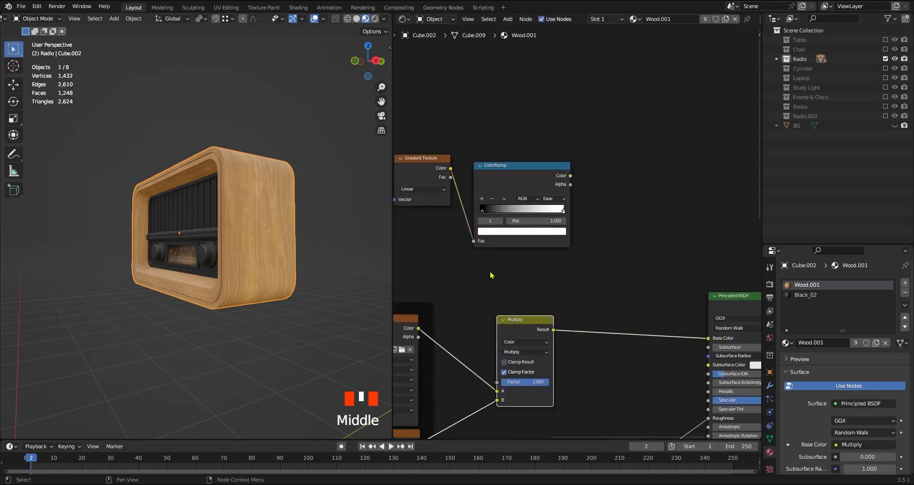
left_click(525, 168)
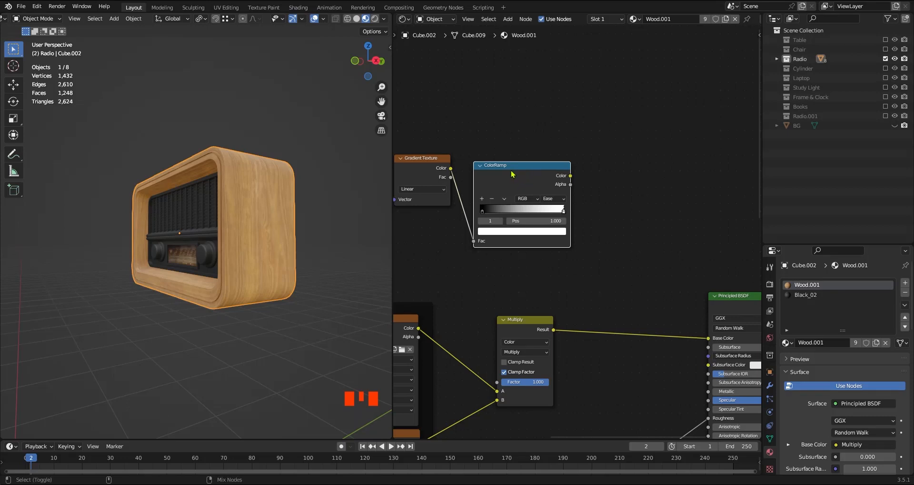
Step: Mix the gradient's ColorRamp with the wood's Multiply result ahead of the Base Color, expand the new Mix node and set its blending mode to Multiply
right_click_drag(510, 169, 528, 335, "ctrl+shift")
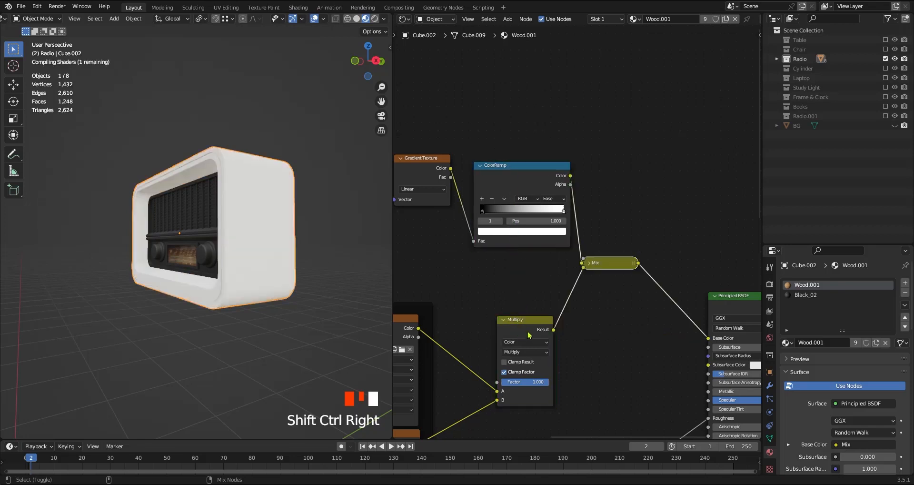
left_click(592, 268)
left_click_drag(609, 266, 622, 230)
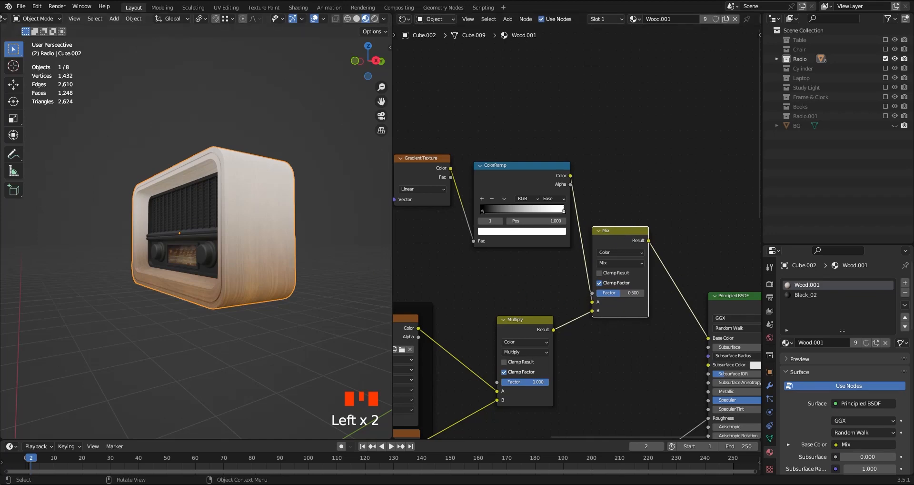
left_click(615, 263)
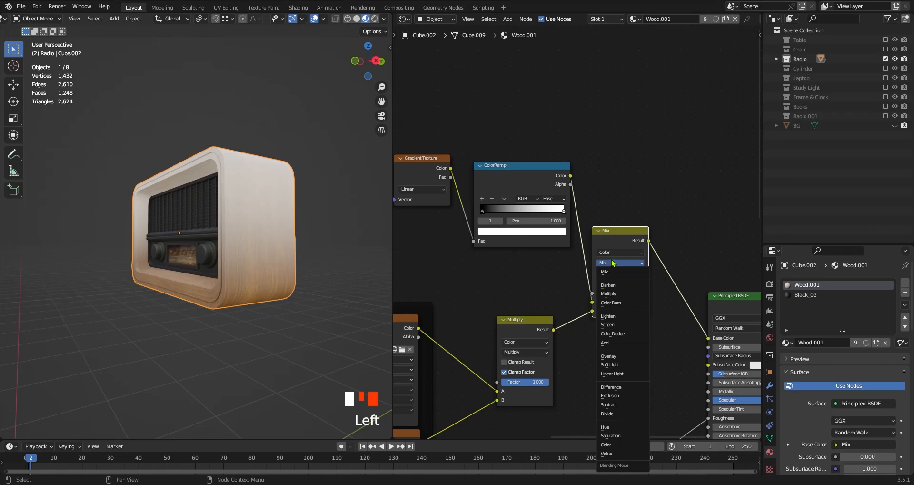
left_click(618, 294)
middle_click_drag(618, 296, 613, 265, "ctrl")
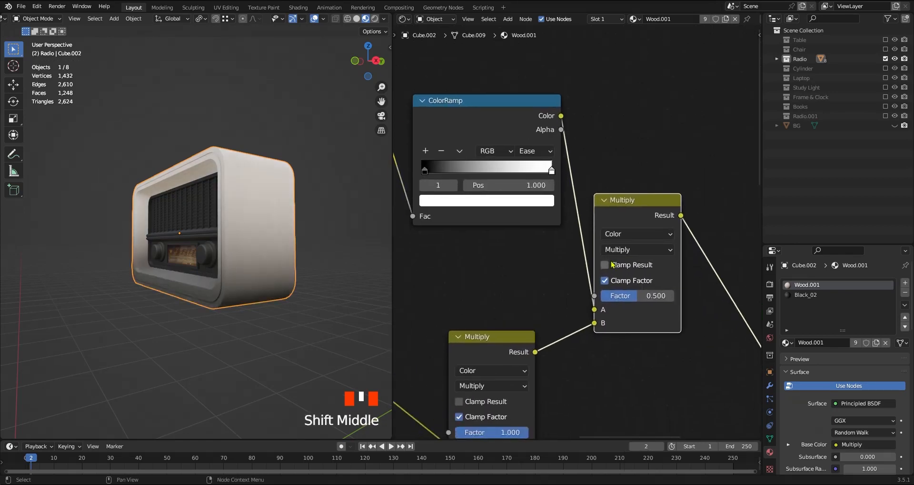
middle_click_drag(275, 260, 305, 261)
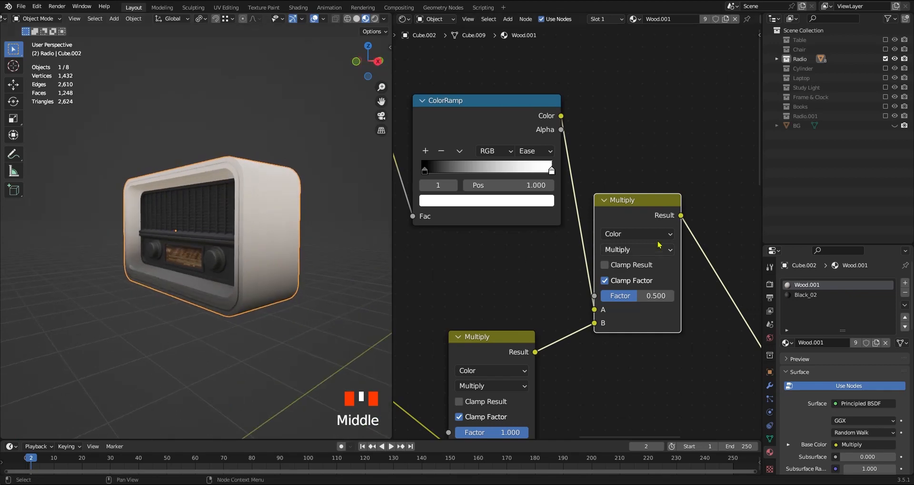
Step: Preview the new Multiply node's output directly on the radio, and reconnect the Principled BSDF to the Material Output
left_click(638, 205, "ctrl+shift")
middle_click_drag(640, 351, 592, 331, "ctrl")
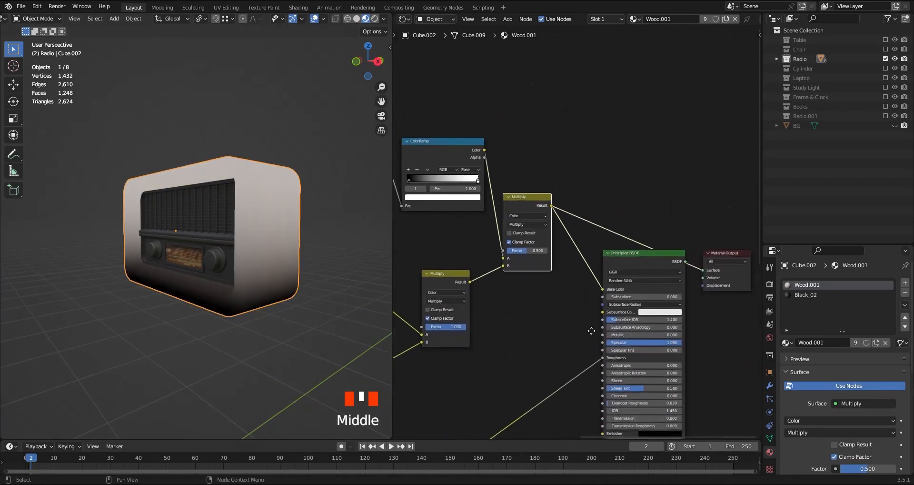
left_click(639, 252, "ctrl+shift")
middle_click_drag(639, 252, 595, 324, "ctrl")
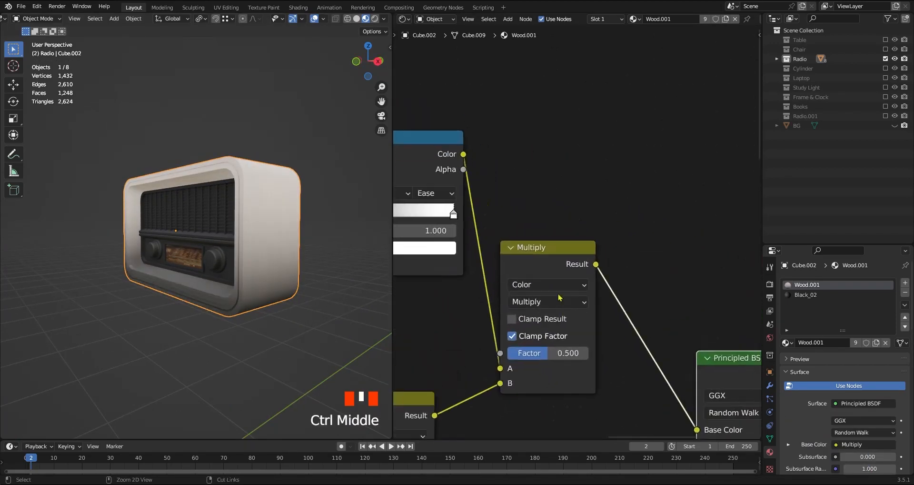
Step: Set the new Multiply node's factor to 0.800 and swap its inputs so the wood colour feeds A and the ColorRamp feeds B
middle_click_drag(549, 352, 564, 306, "shift")
left_click_drag(555, 309, 585, 310)
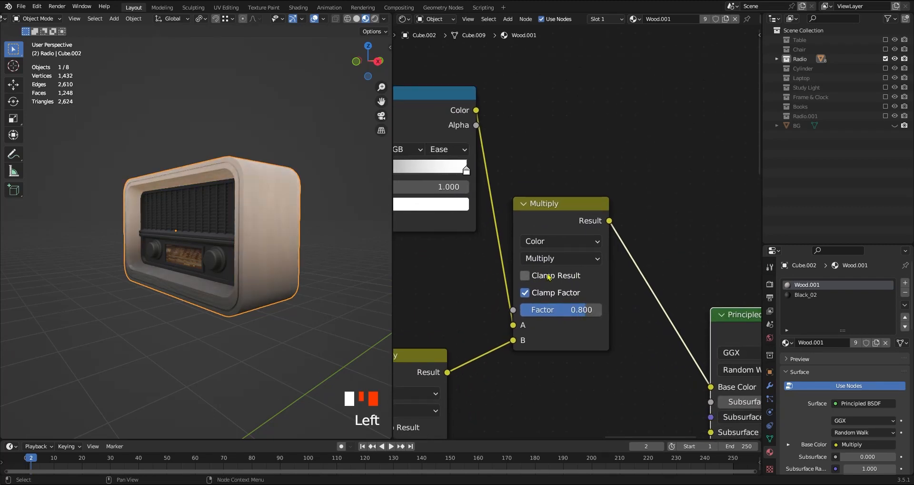
middle_click_drag(482, 299, 541, 306)
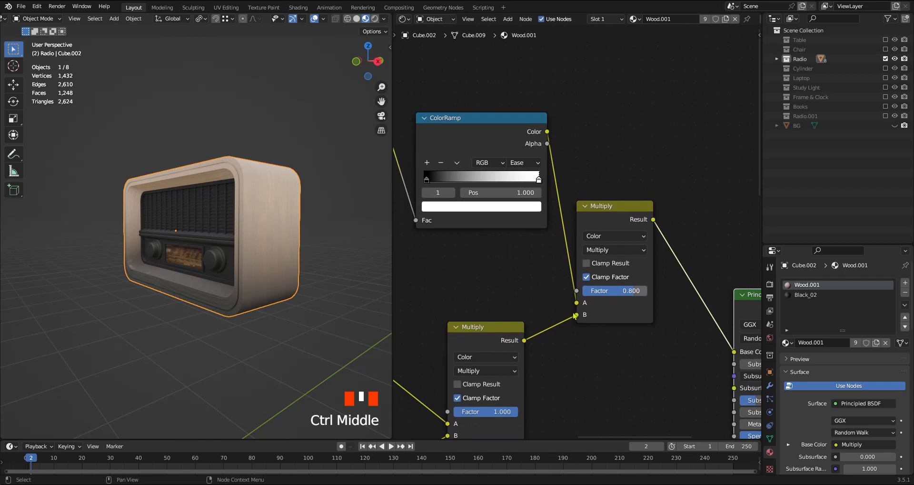
mouse_move(579, 305)
left_mouse_down()
mouse_move(566, 325)
mouse_move(541, 328)
mouse_move(585, 309)
left_mouse_up()
middle_click_drag(610, 343, 597, 293, "ctrl")
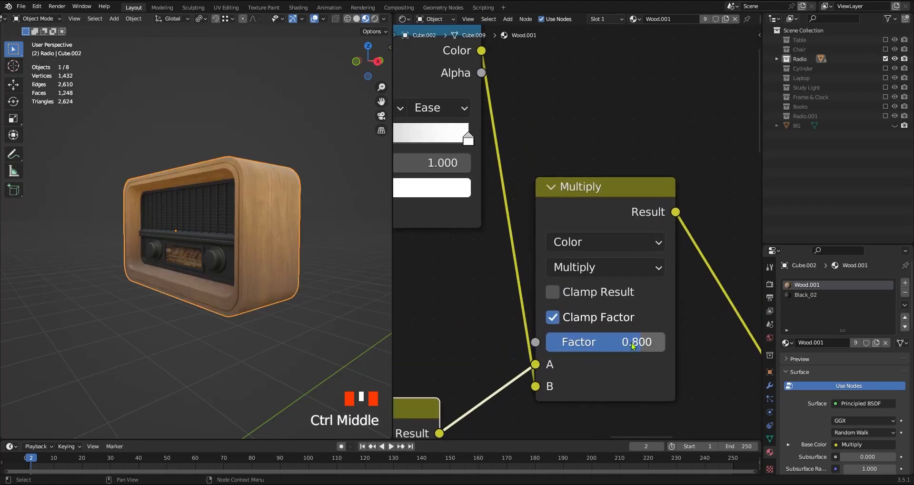
Step: Examine the vertical gradient on the radio's wooden cabinet and the overall layout of the wood material's nodes
middle_click_drag(295, 281, 272, 279)
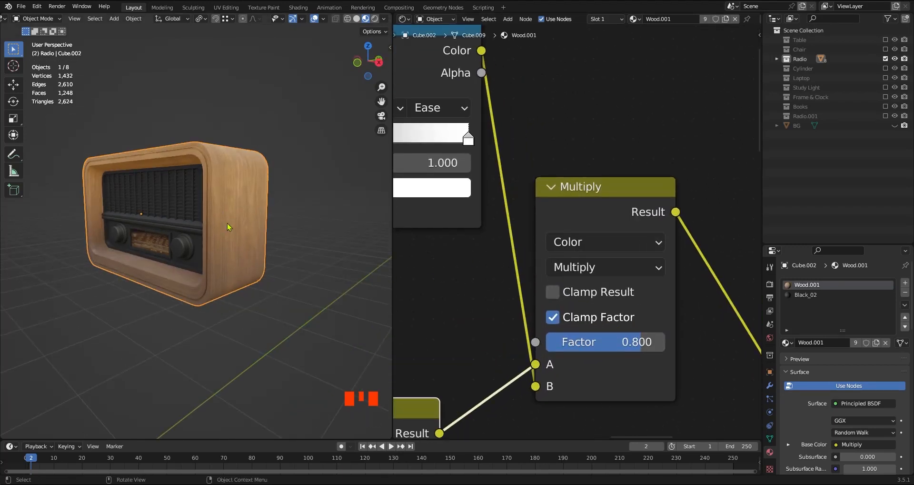
middle_click_drag(227, 223, 228, 221)
middle_click_drag(422, 178, 561, 256)
middle_click_drag(459, 170, 509, 206)
middle_click_drag(539, 366, 540, 399, "ctrl")
mouse_move(569, 283)
middle_mouse_down("ctrl")
mouse_move(571, 313)
mouse_move(562, 274)
middle_mouse_up("ctrl")
middle_click_drag(562, 273, 562, 305, "ctrl")
middle_click_drag(205, 281, 230, 277)
middle_click_drag(231, 276, 198, 261, "ctrl")
middle_click_drag(229, 210, 221, 252, "shift")
Step: Save the Blender file and maximize the 3D viewport to view the whole radio from an angle
key("ctrl+s")
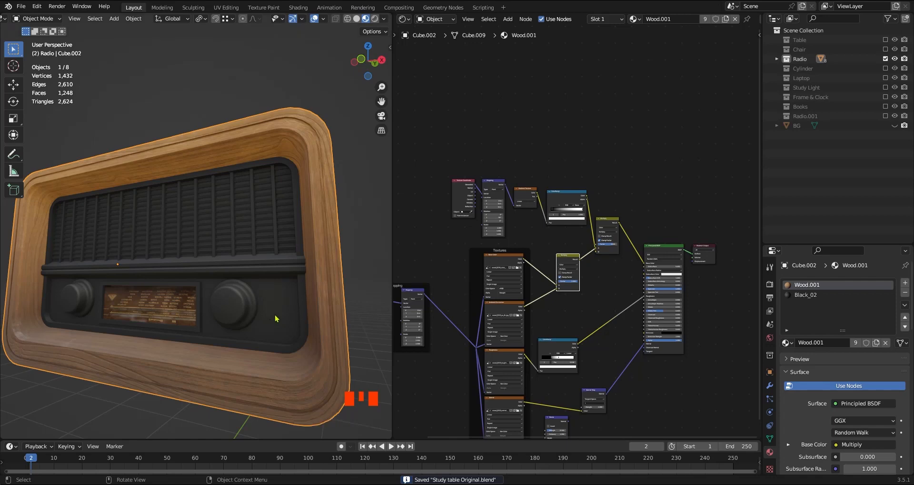
middle_click_drag(275, 318, 259, 287)
key("ctrl+space")
middle_click_drag(478, 330, 442, 306)
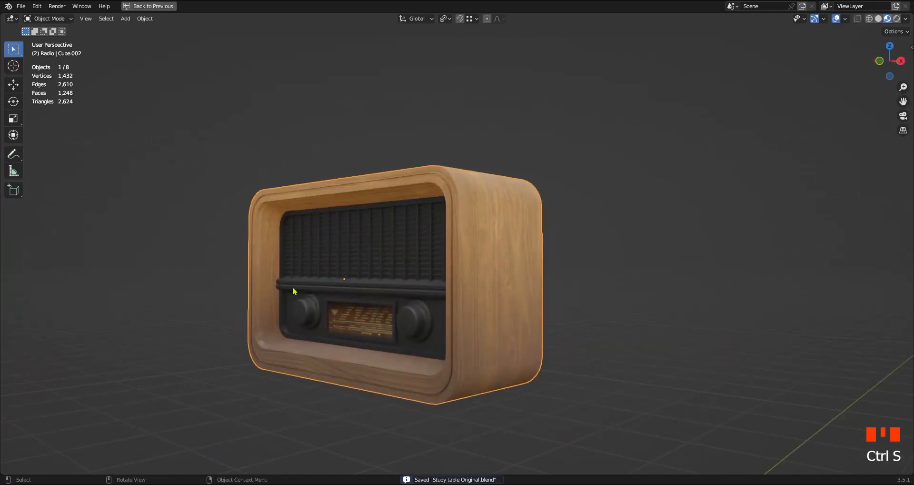